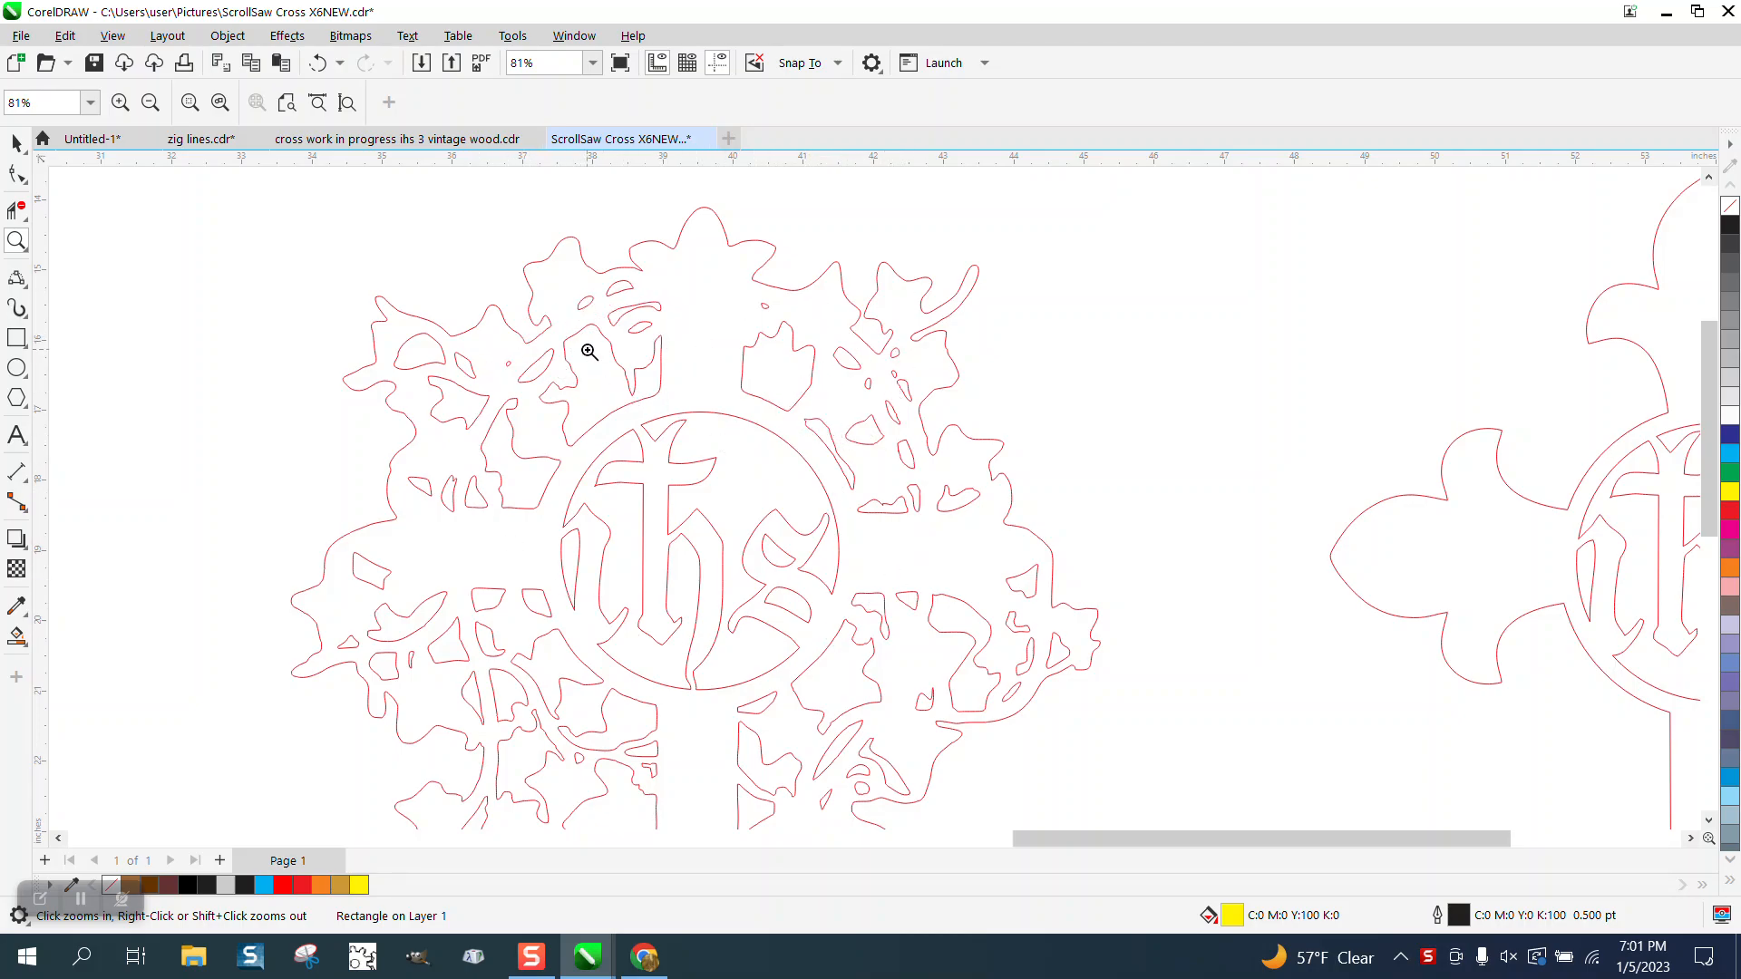
Step: Trace the ivy bitmap with an Outline Trace using the Clipart image type, detail 80 and smoothing 25
scroll(934, 538, "down", 4)
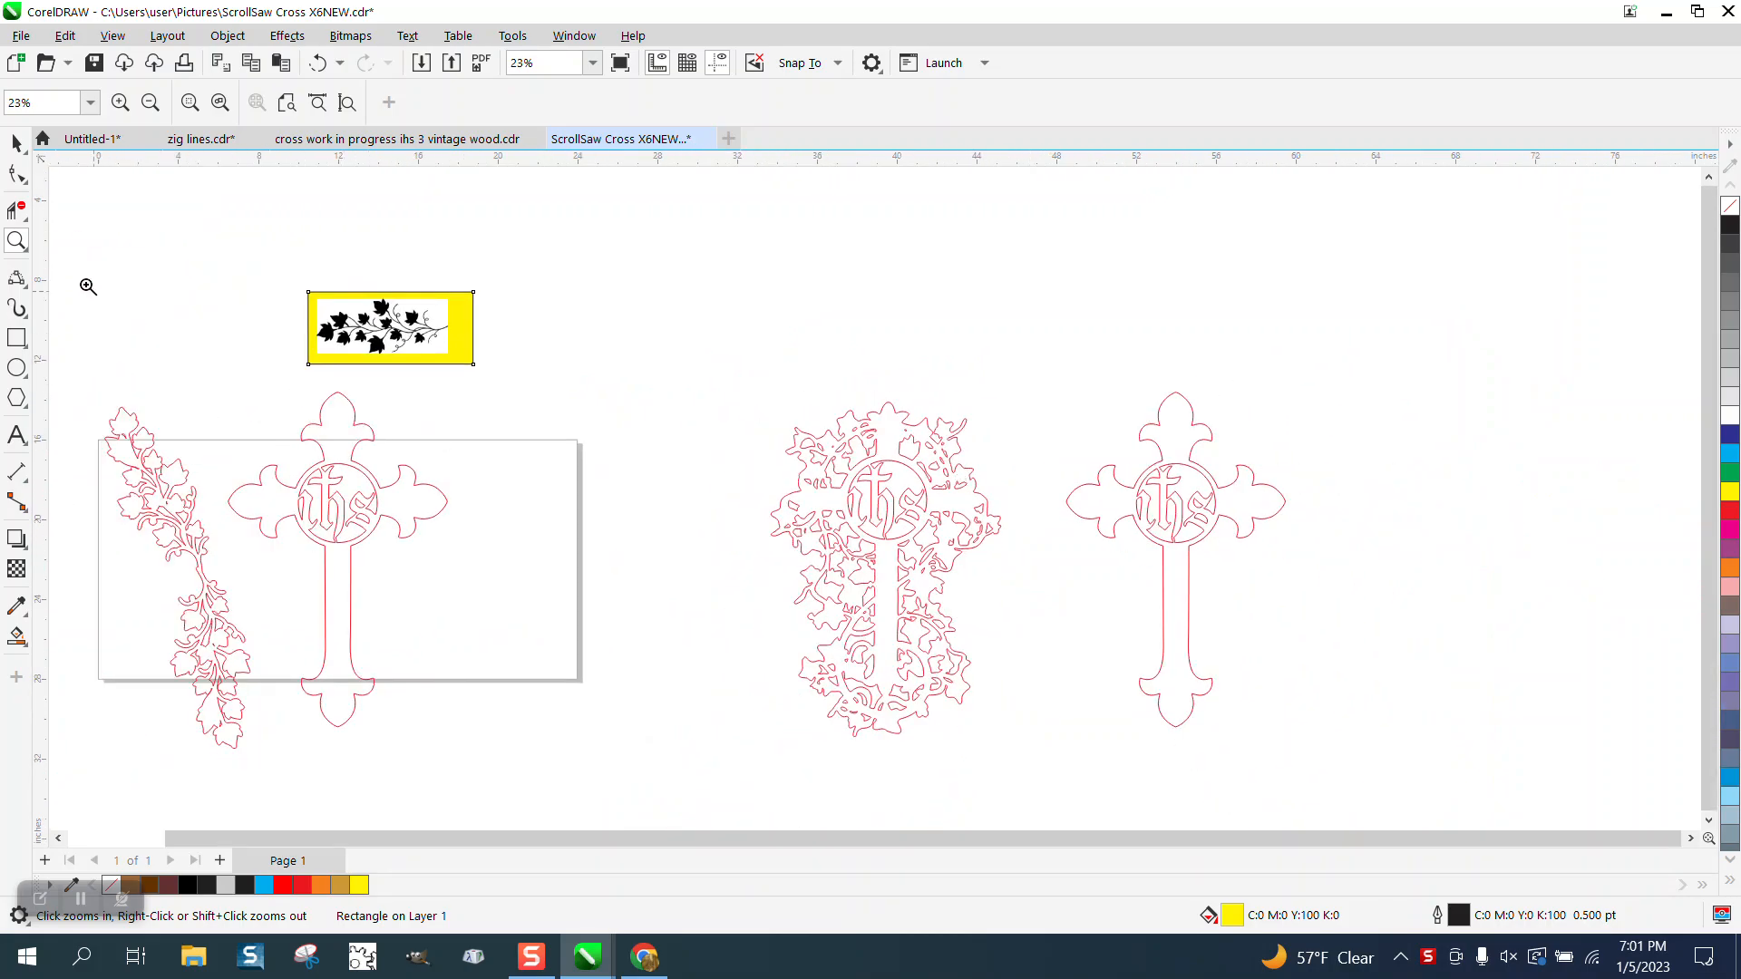
left_click(16, 142)
left_click(390, 321)
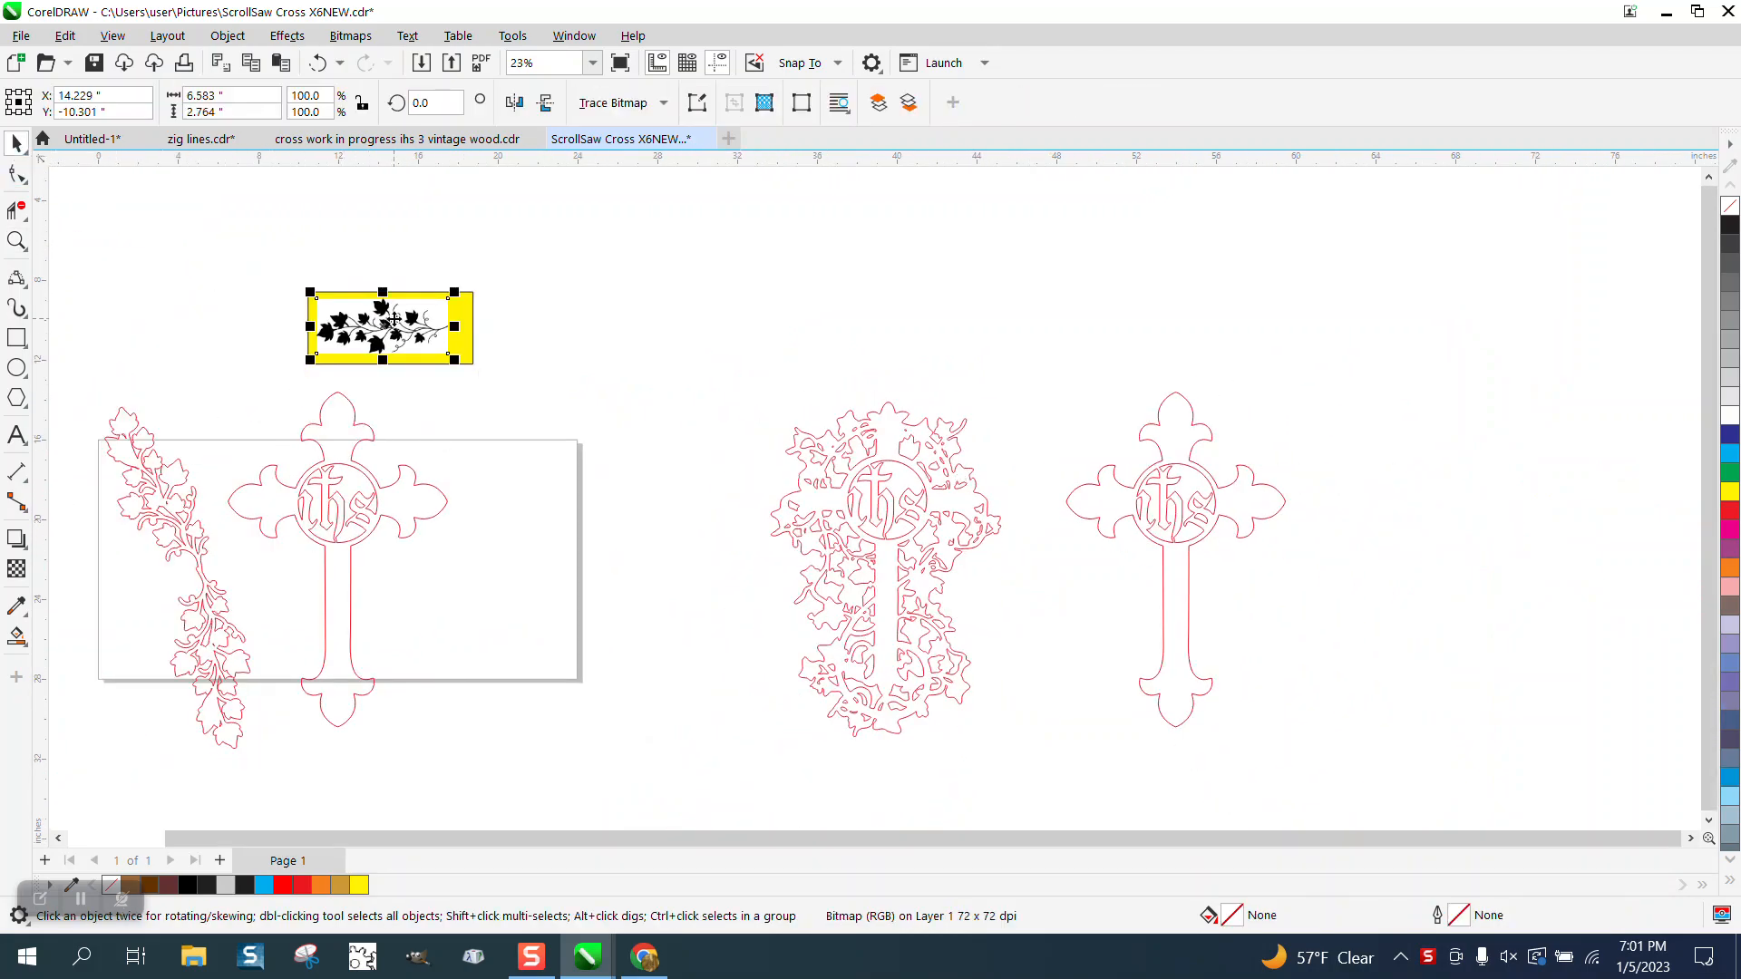
left_click(665, 104)
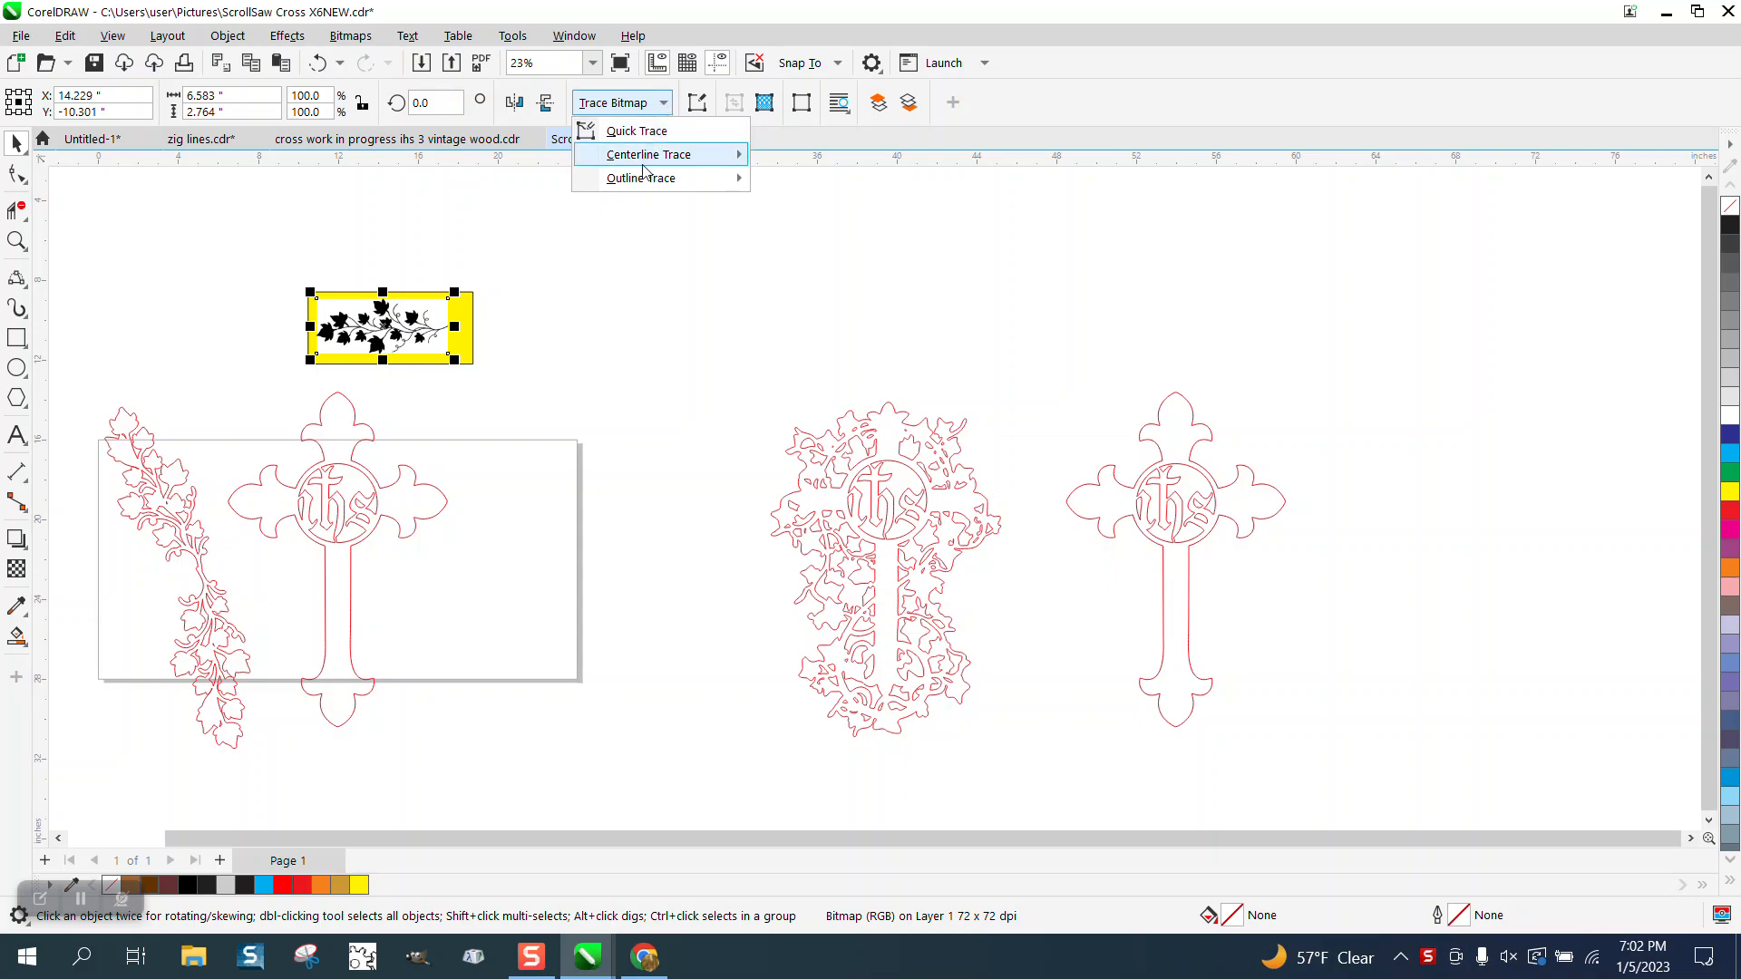
mouse_move(646, 181)
left_click(794, 253)
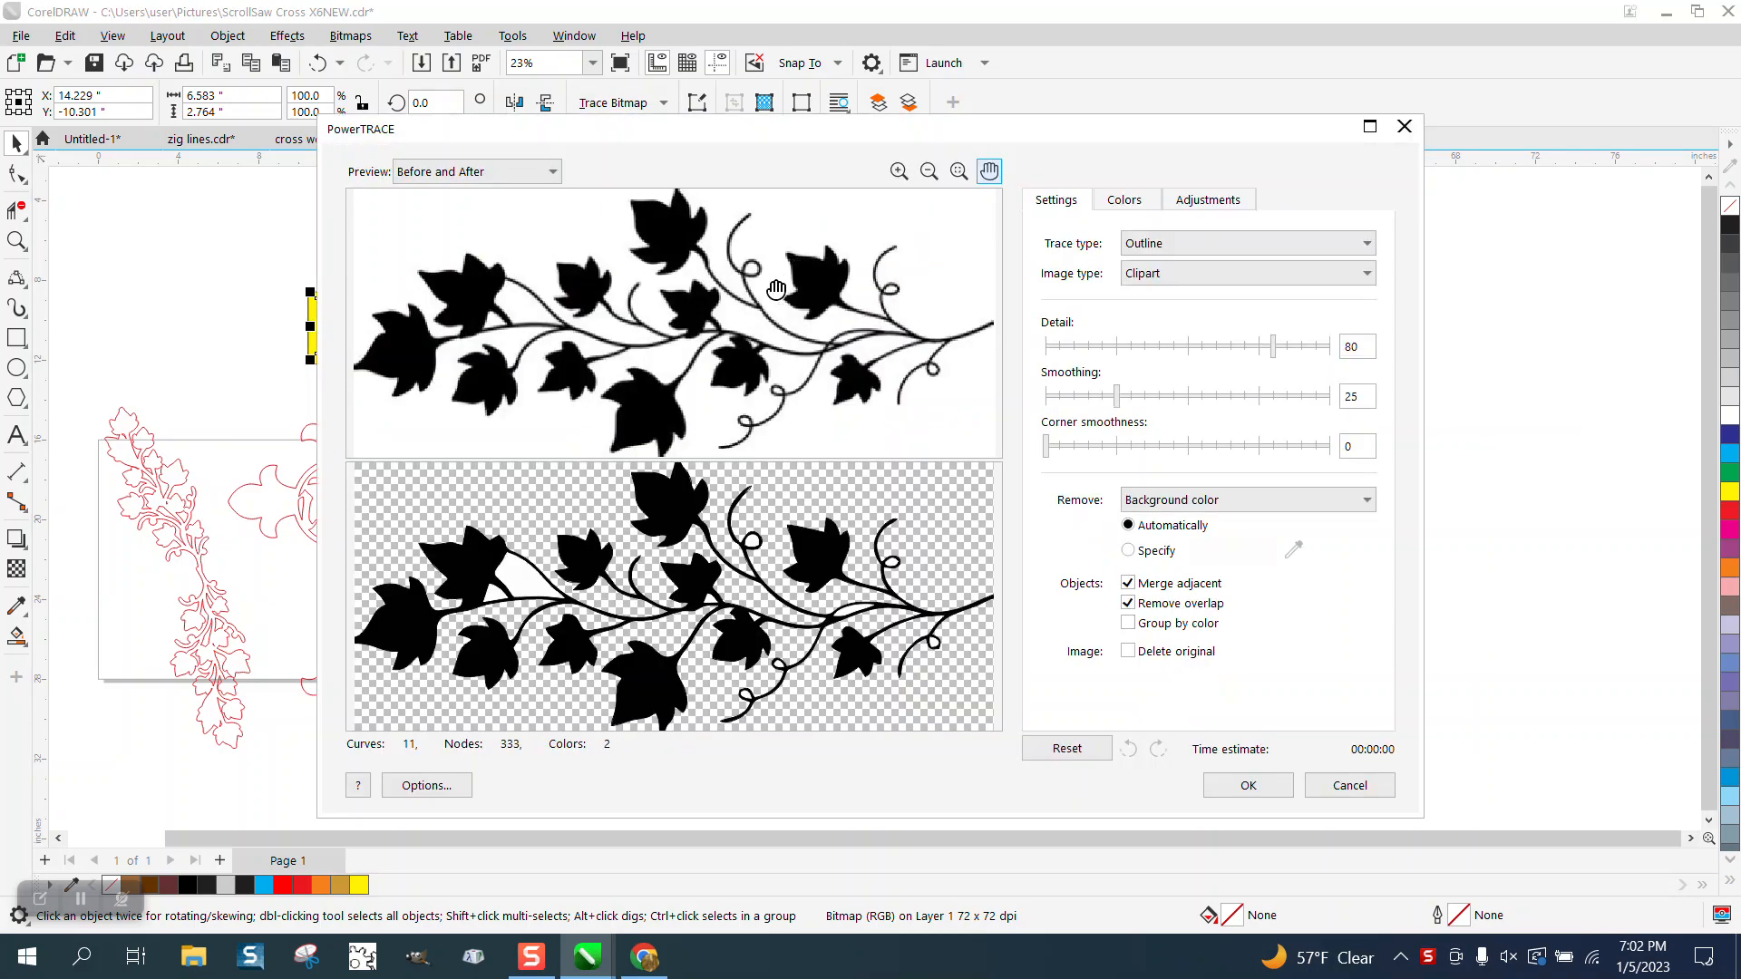
left_click(1249, 785)
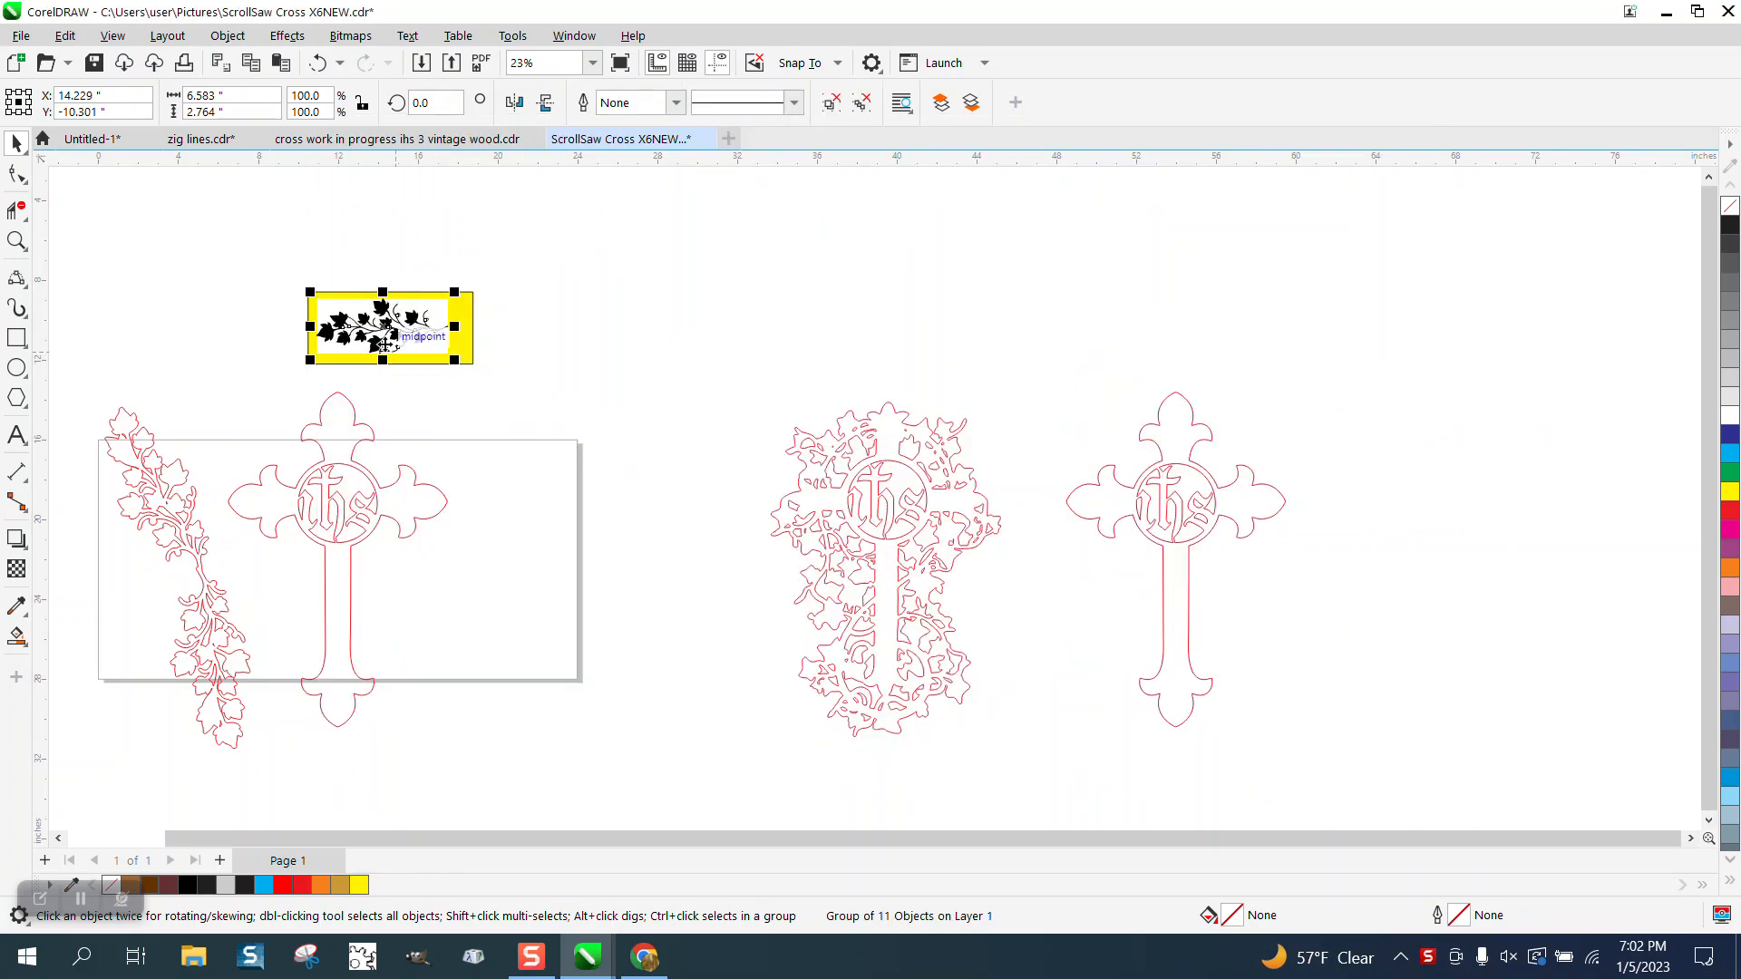
Step: Move the traced ivy group beside the original bitmap and place the yellow rectangle behind the tracing
left_click_drag(385, 325, 564, 323)
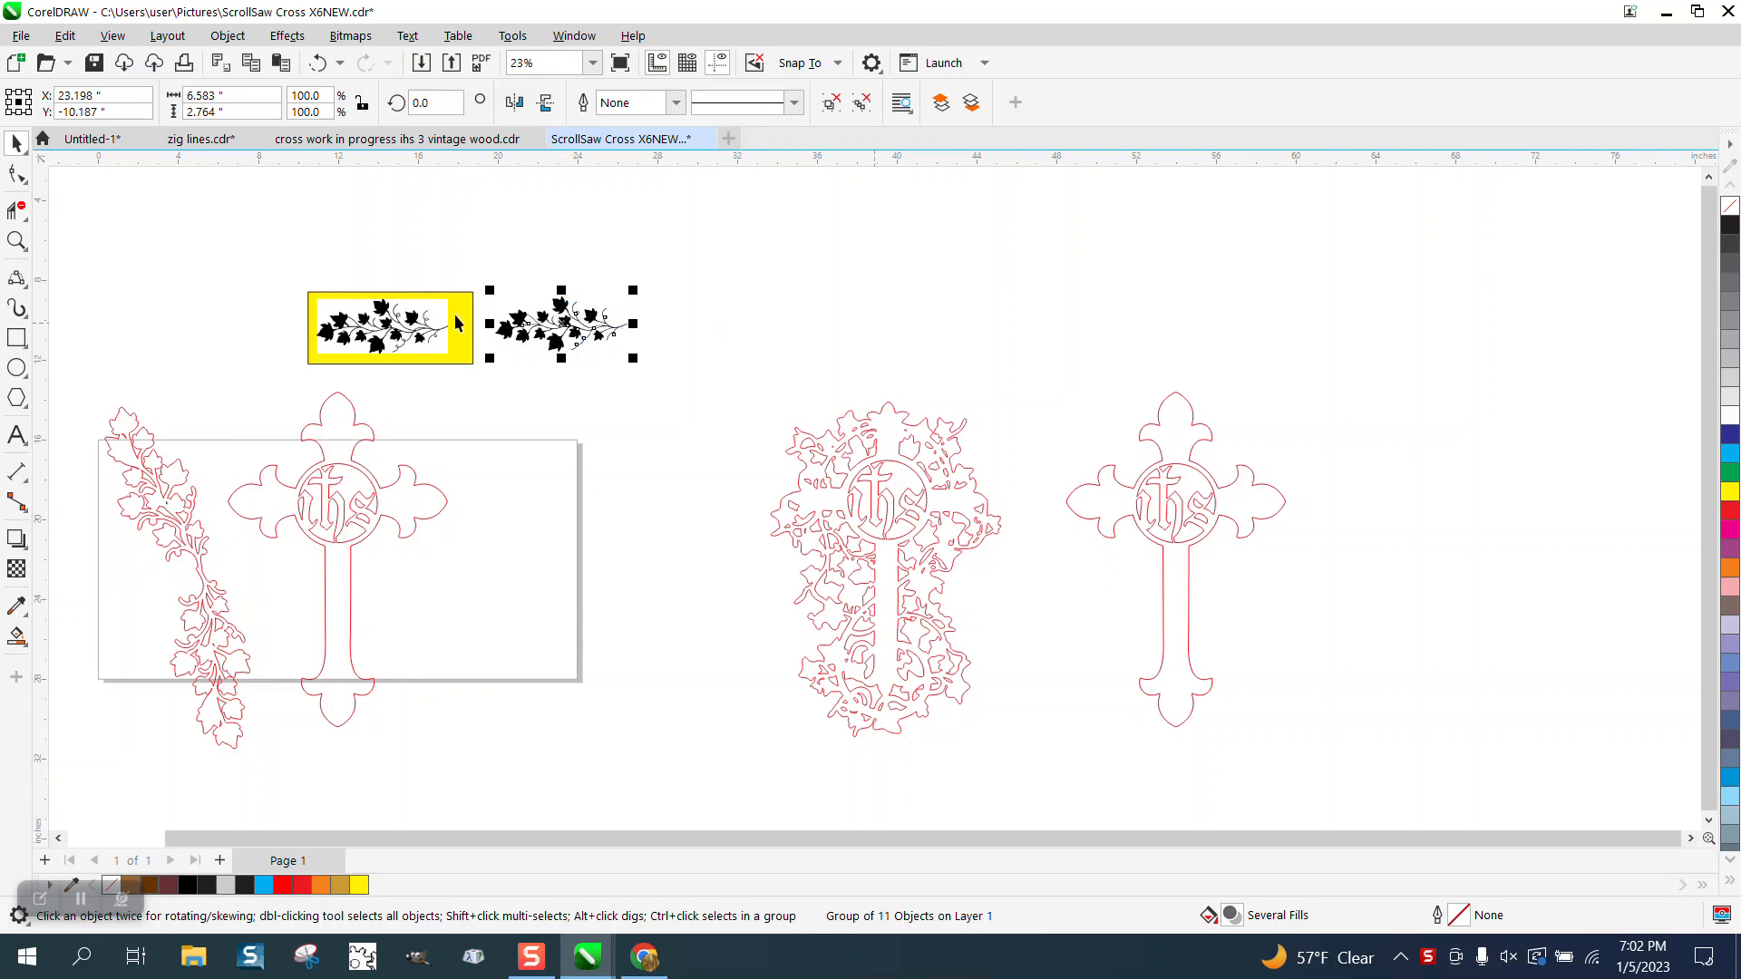
left_click_drag(462, 308, 625, 296)
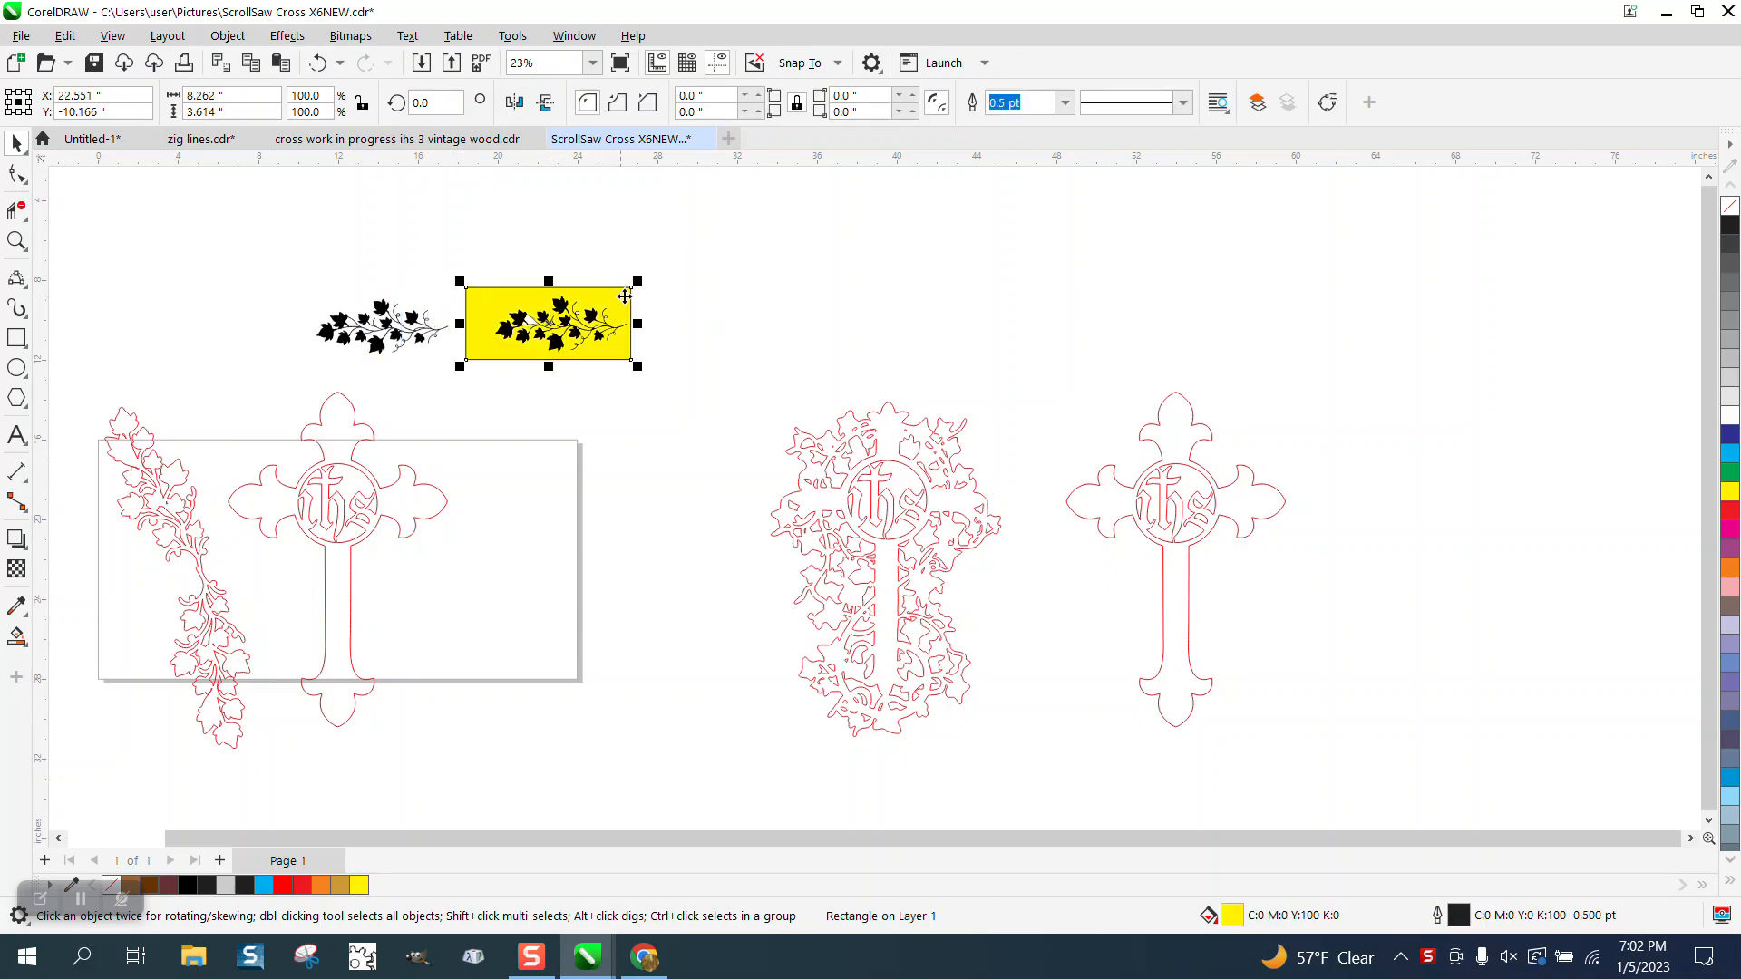
left_click(15, 240)
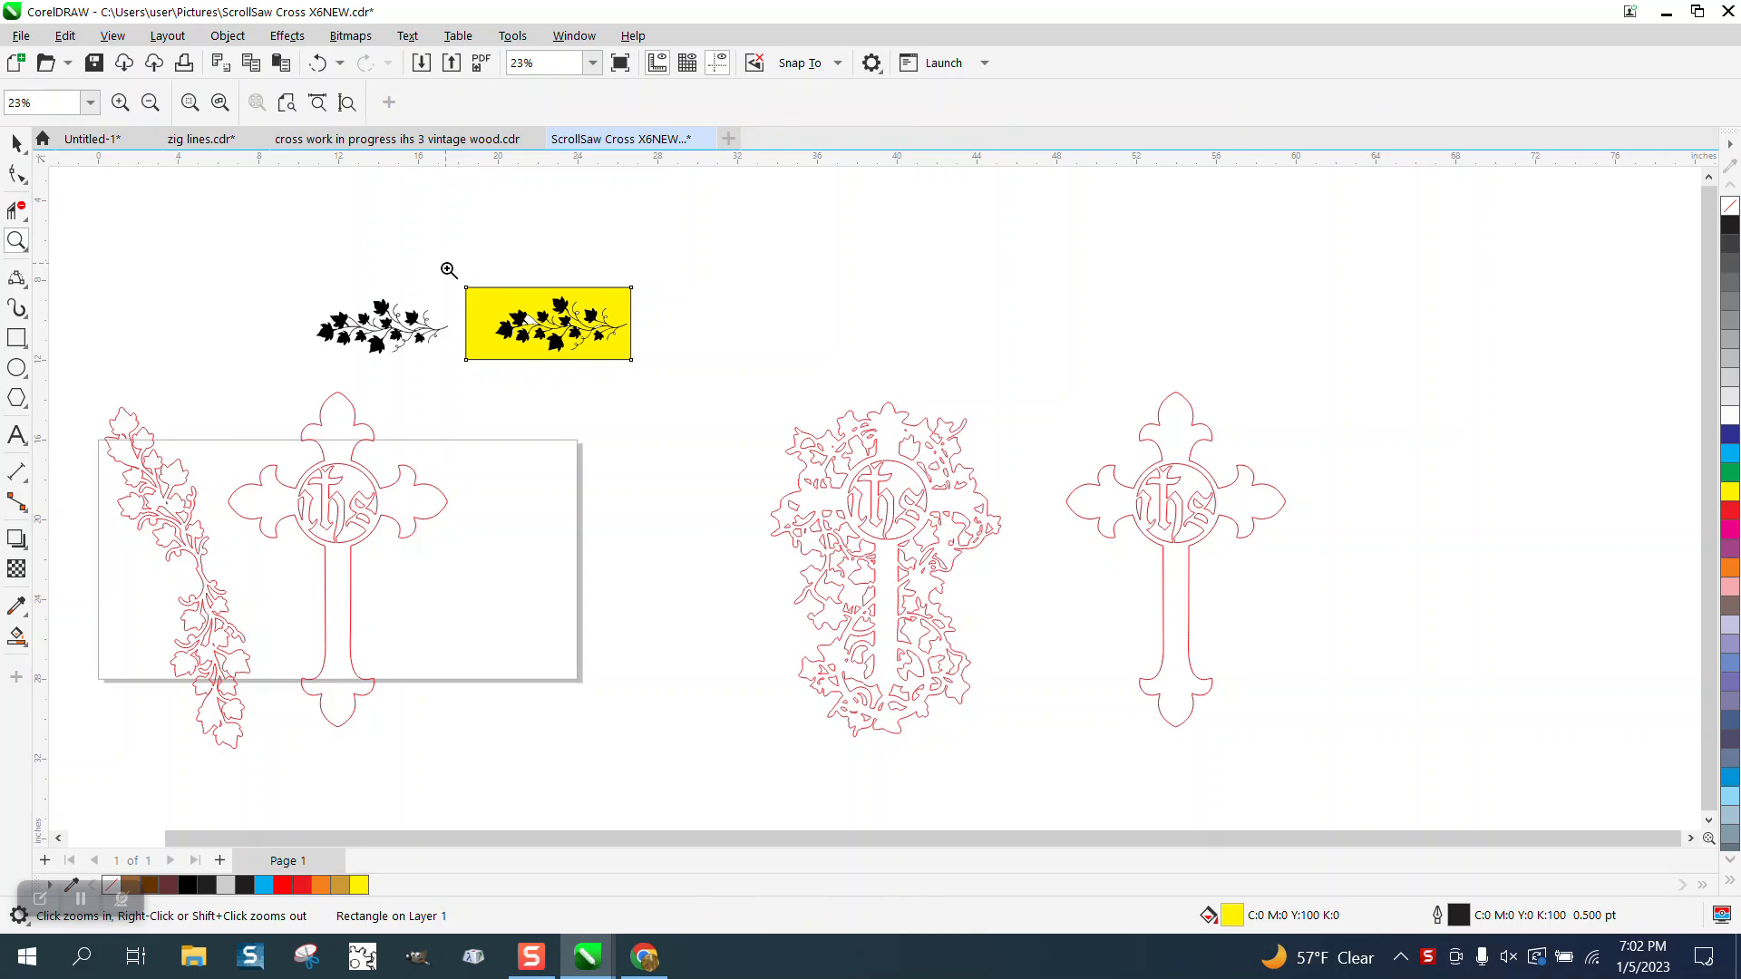
left_click_drag(448, 272, 789, 417)
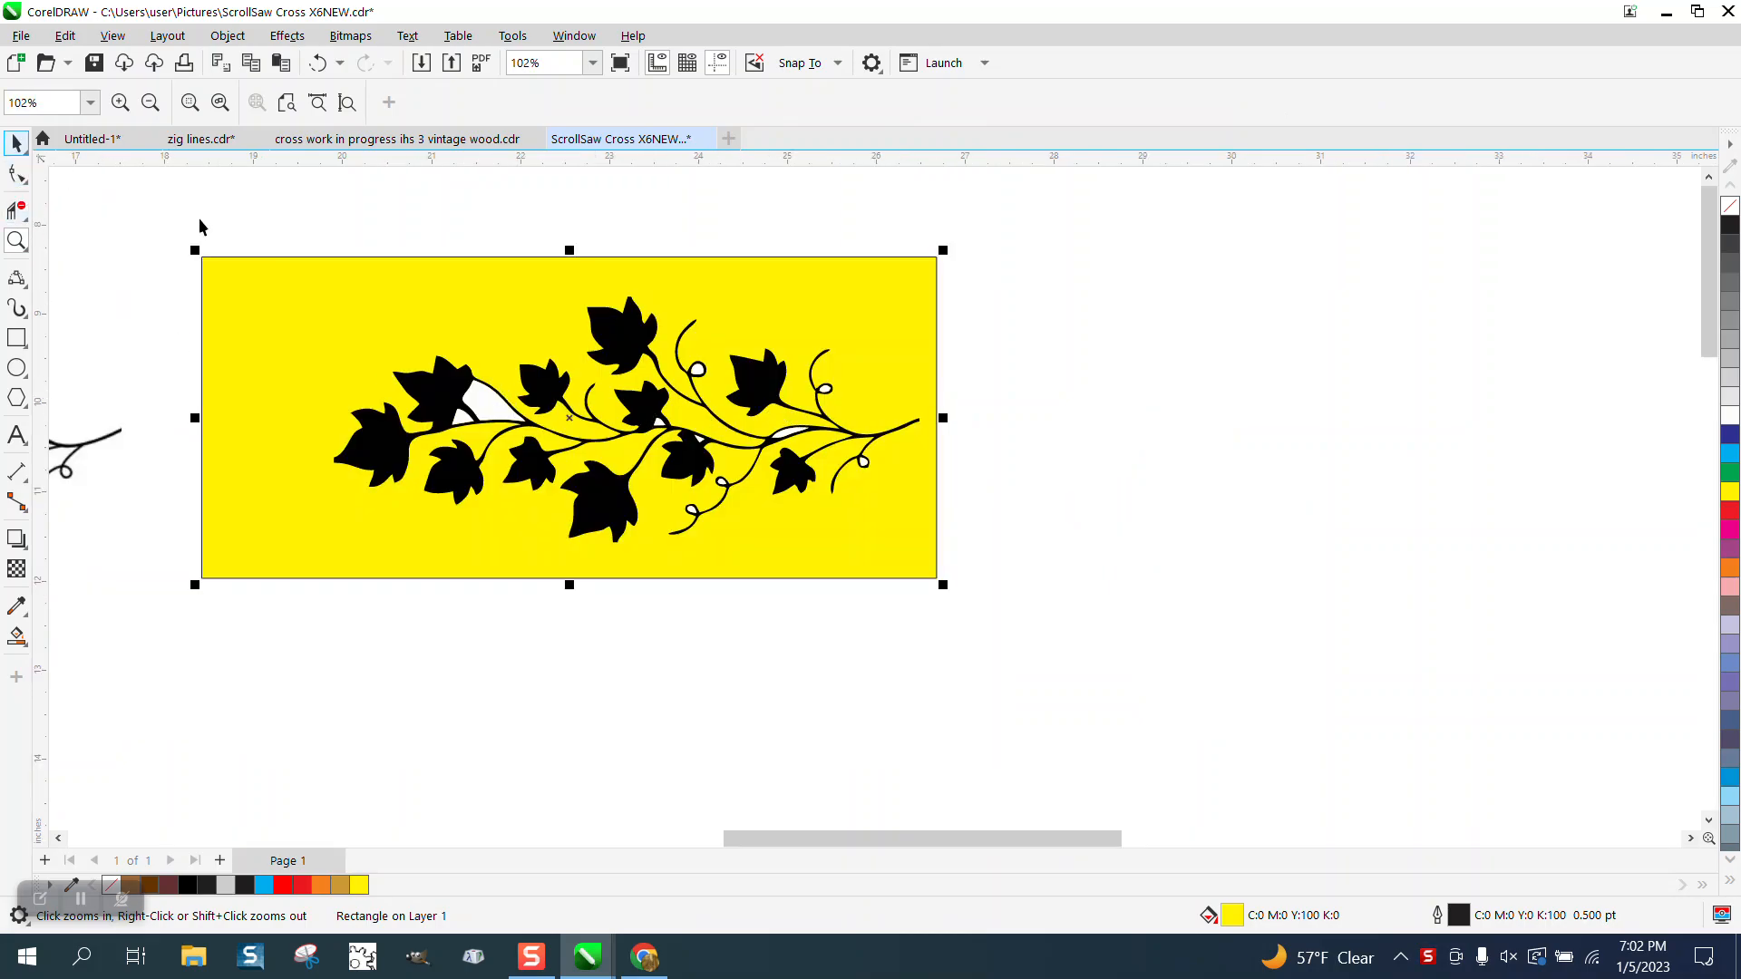
left_click(16, 143)
left_click(373, 221)
Step: Ungroup all objects of the traced ivy and move the black vine shape off the yellow rectangle
left_click(442, 396)
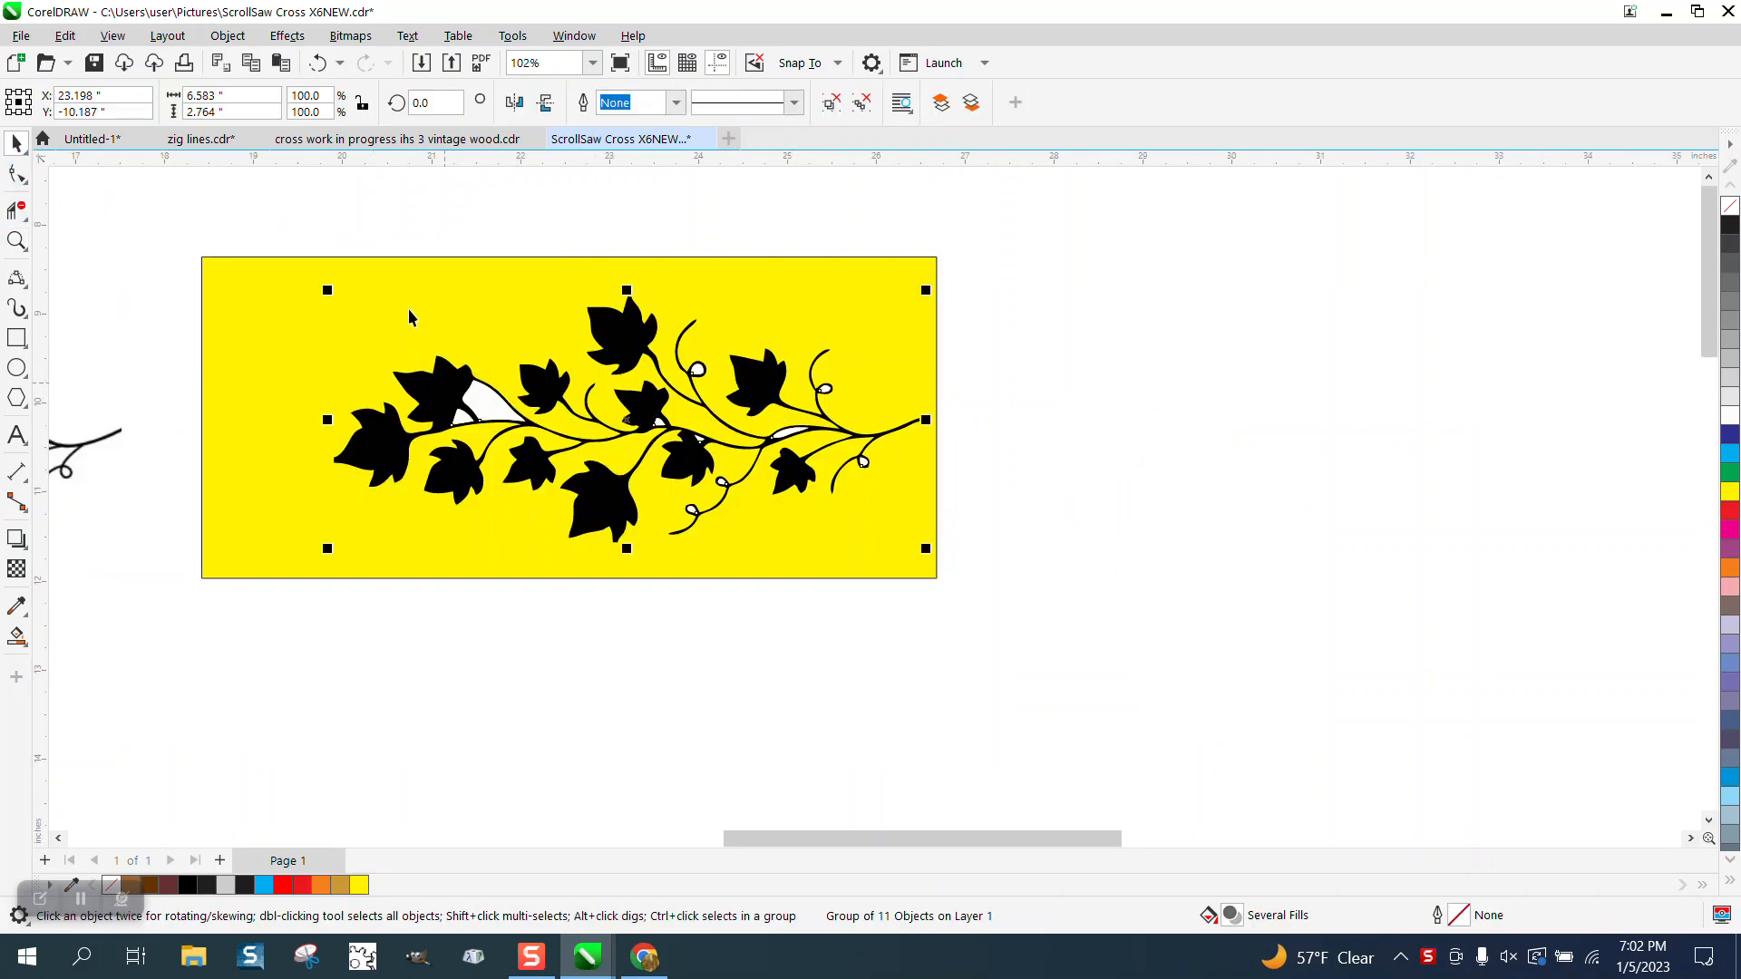
left_click(227, 36)
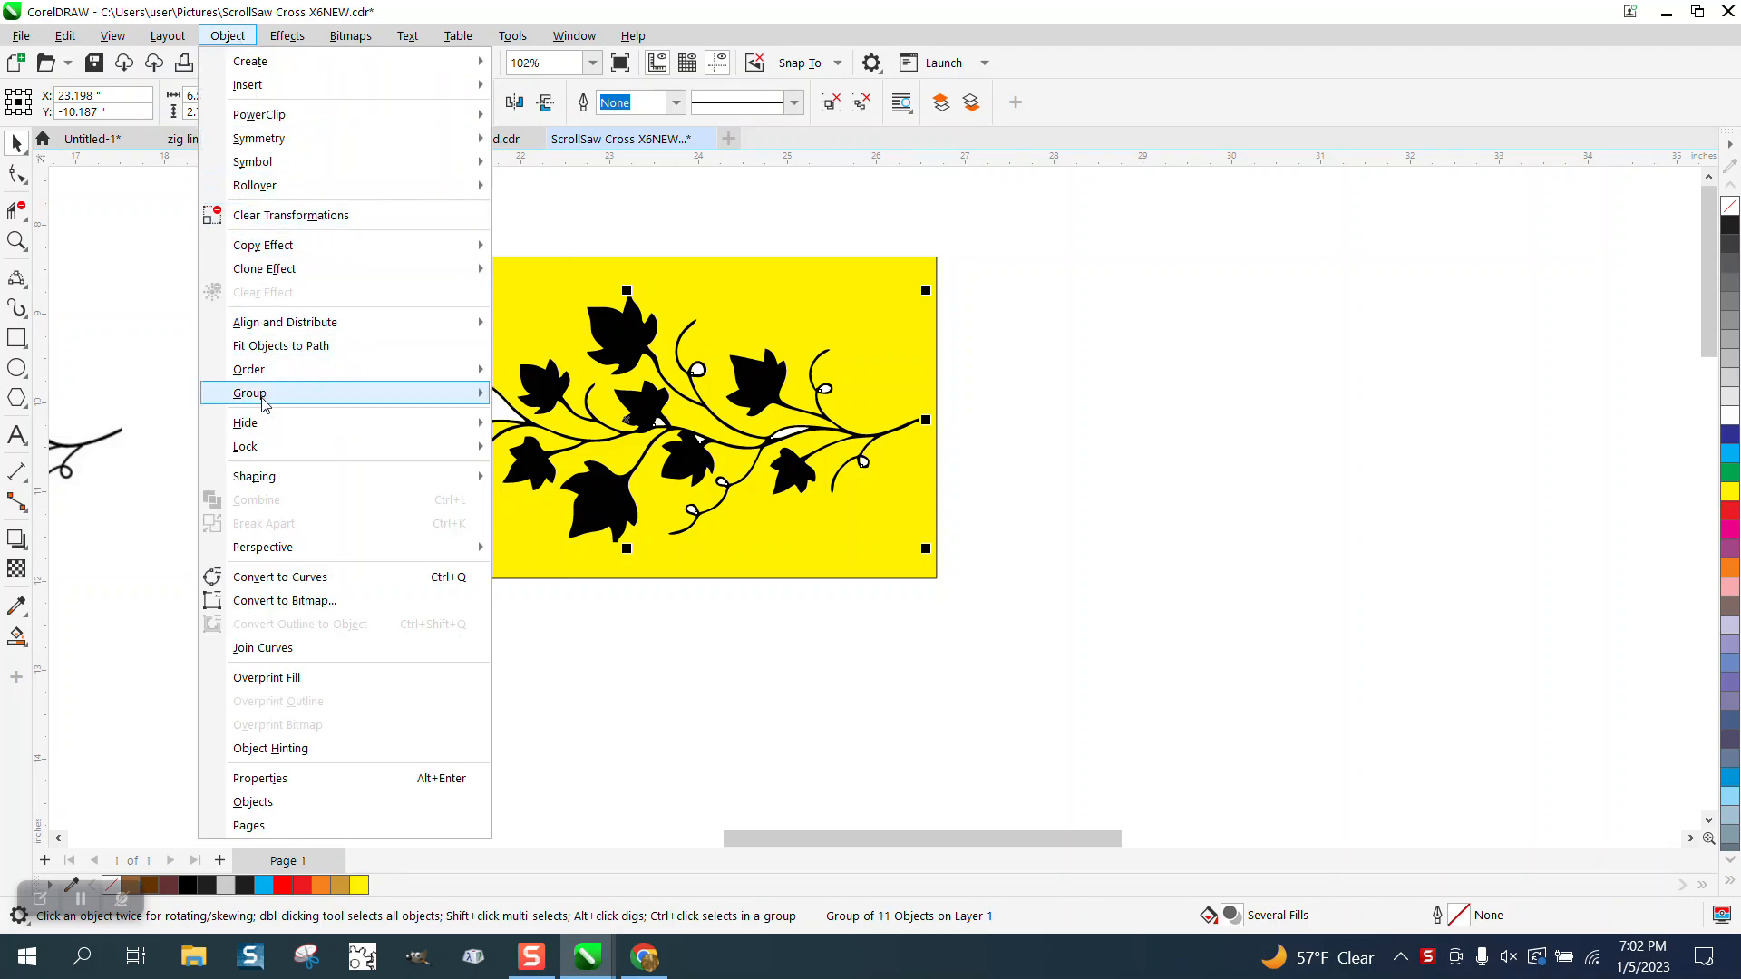
mouse_move(453, 395)
left_click(544, 422)
left_click(638, 343)
left_click_drag(638, 343, 1273, 376)
Step: Move the yellow rectangle out of the way and delete the leftover white pieces of the tracing
left_click_drag(357, 288, 882, 581)
left_click_drag(307, 194, 918, 634)
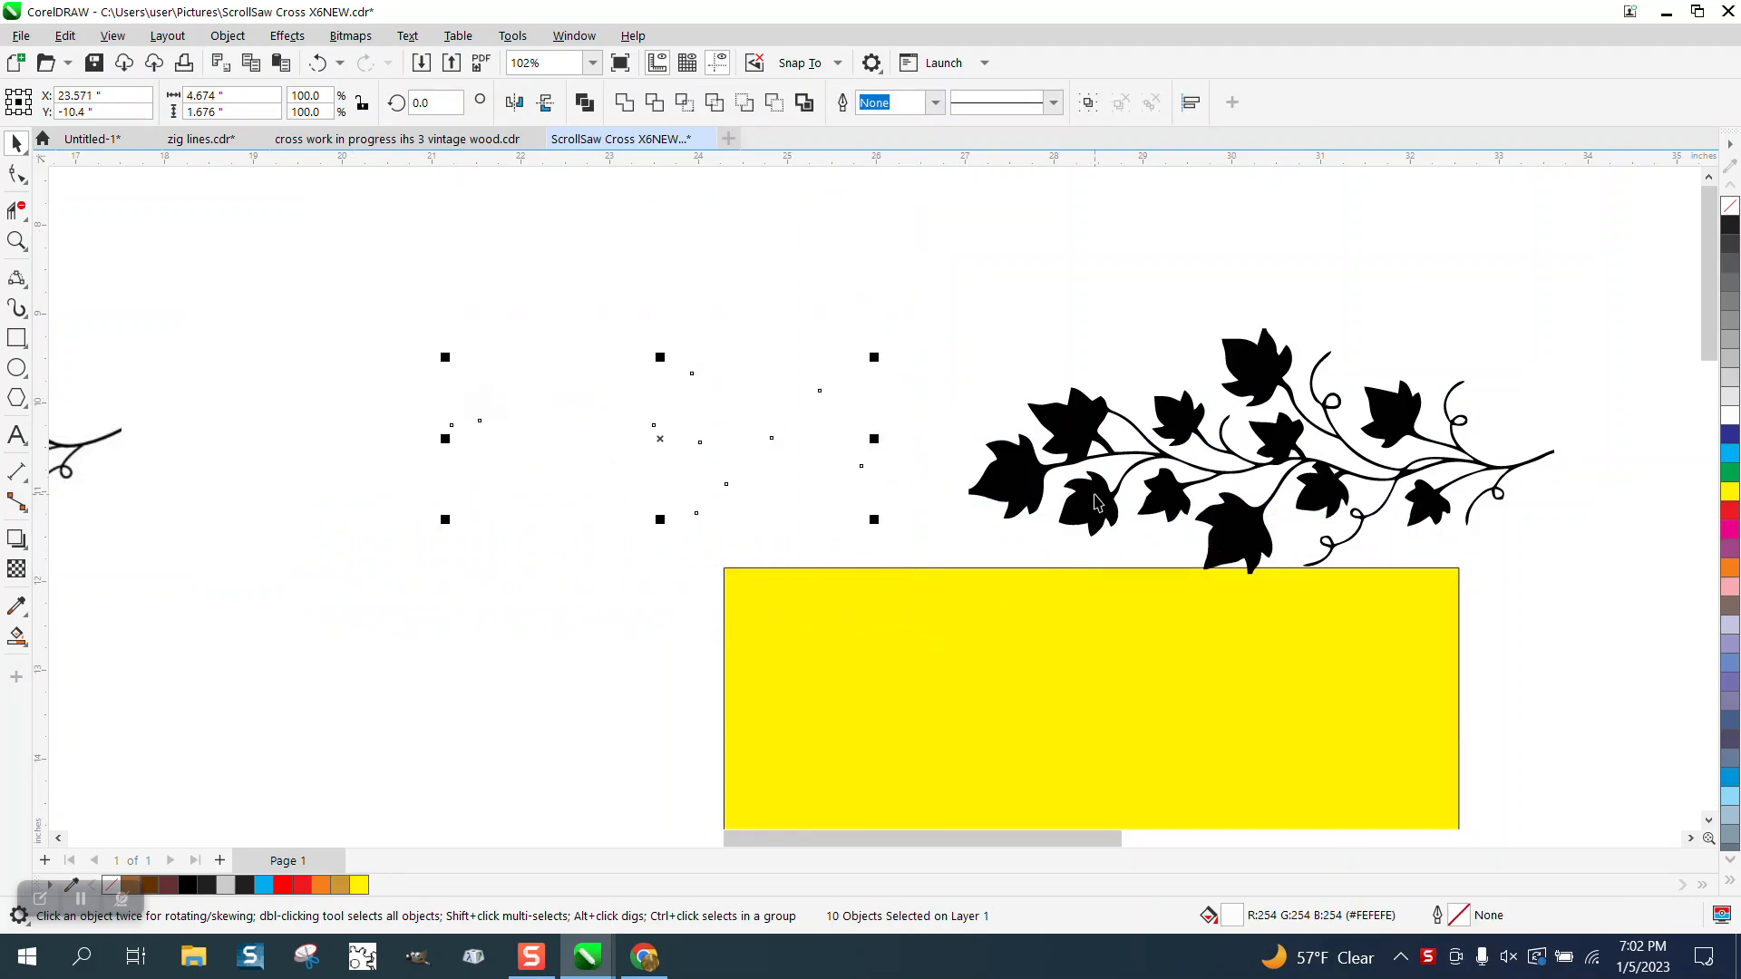
key("Delete")
Step: Move the black vine back to the cleared area, remove its fill and give it a red outline
left_click_drag(1074, 427, 499, 362)
left_click(1727, 210)
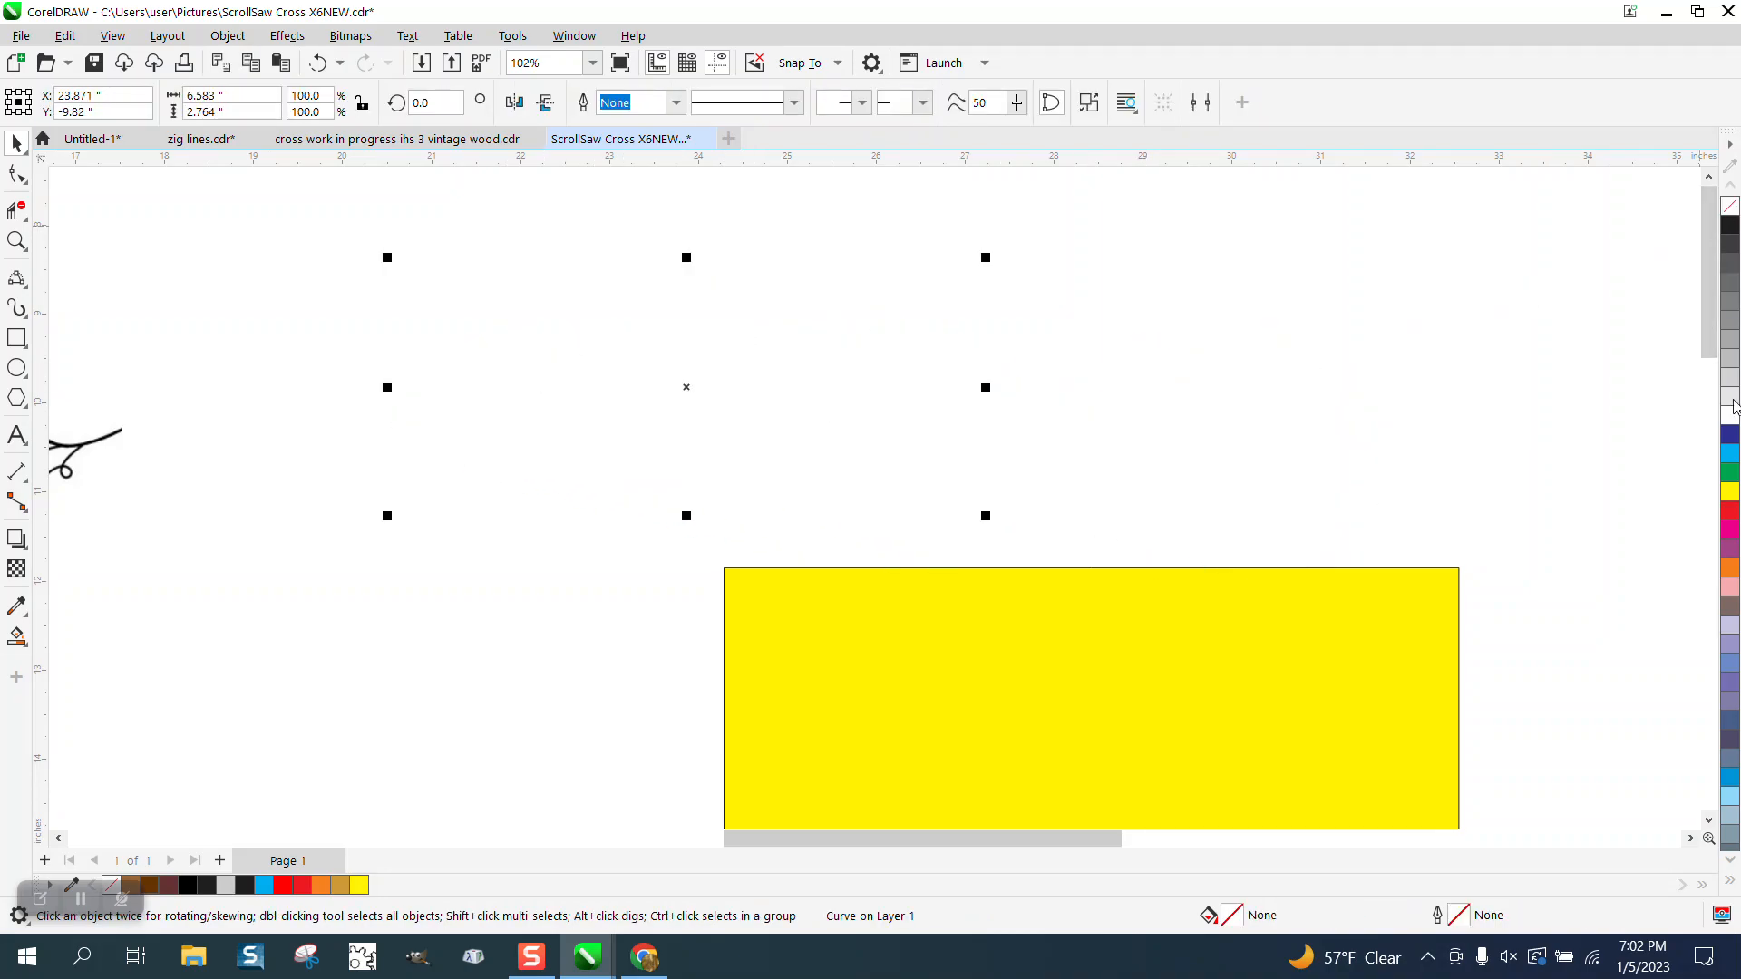
right_click(1733, 515)
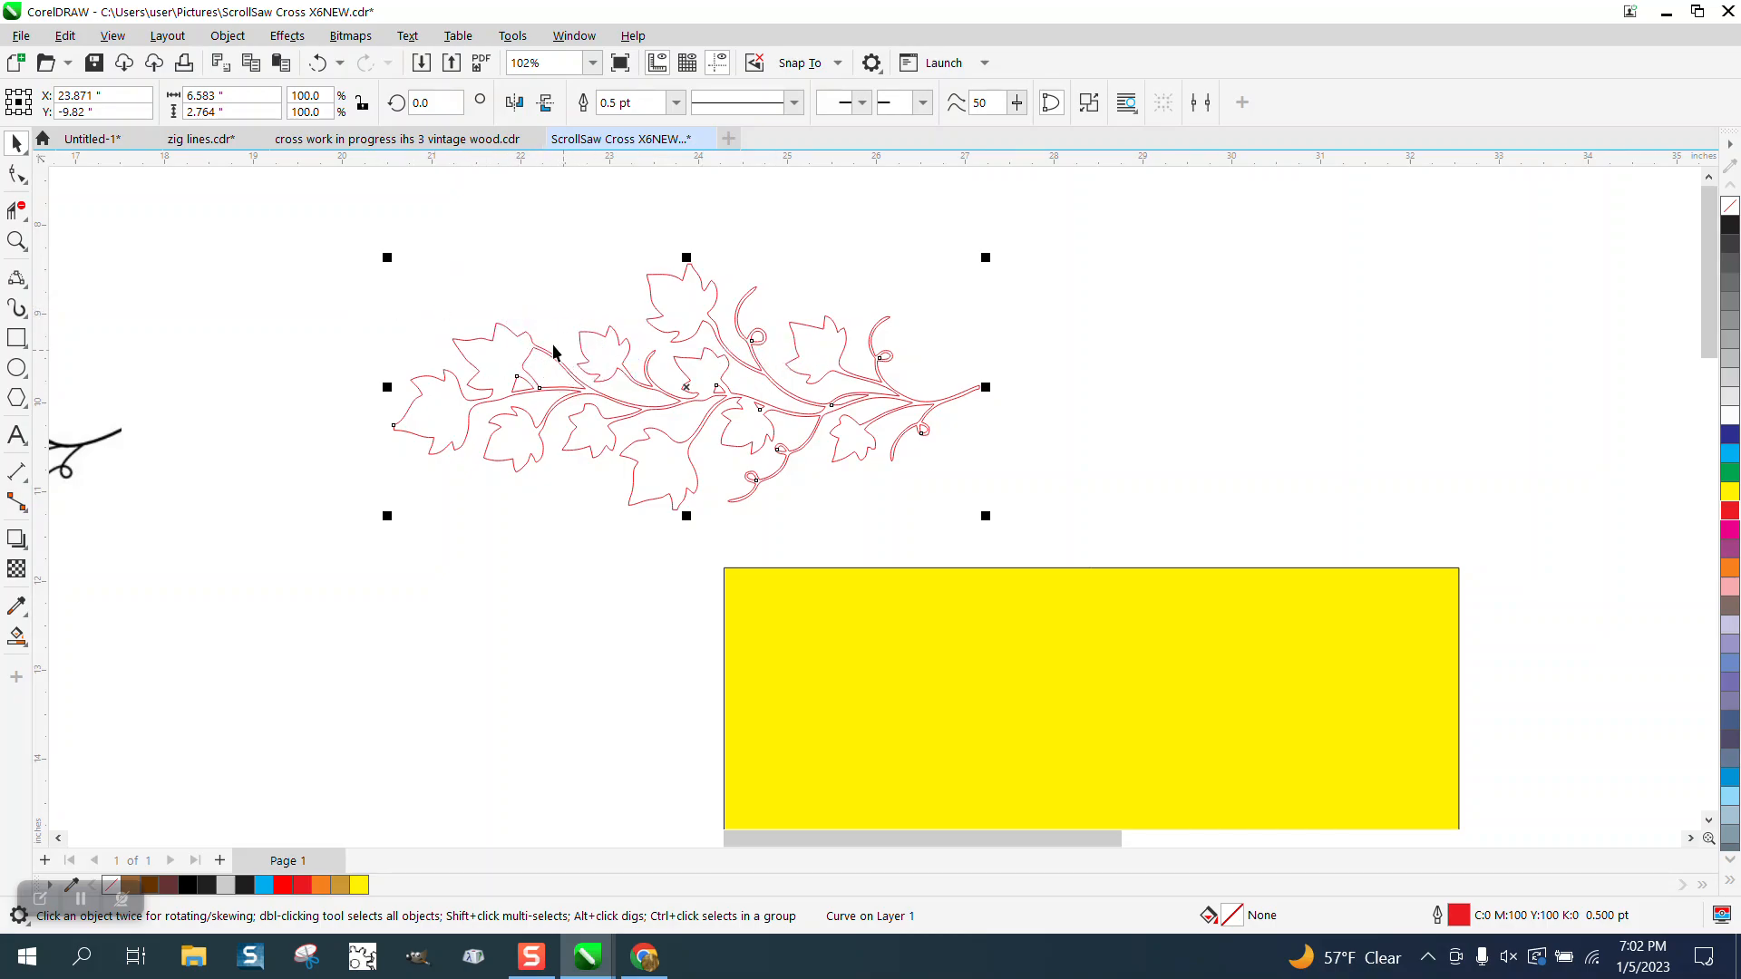
Step: Apply an outside contour to the vine with 1 step and a 0.05" offset
left_click(290, 38)
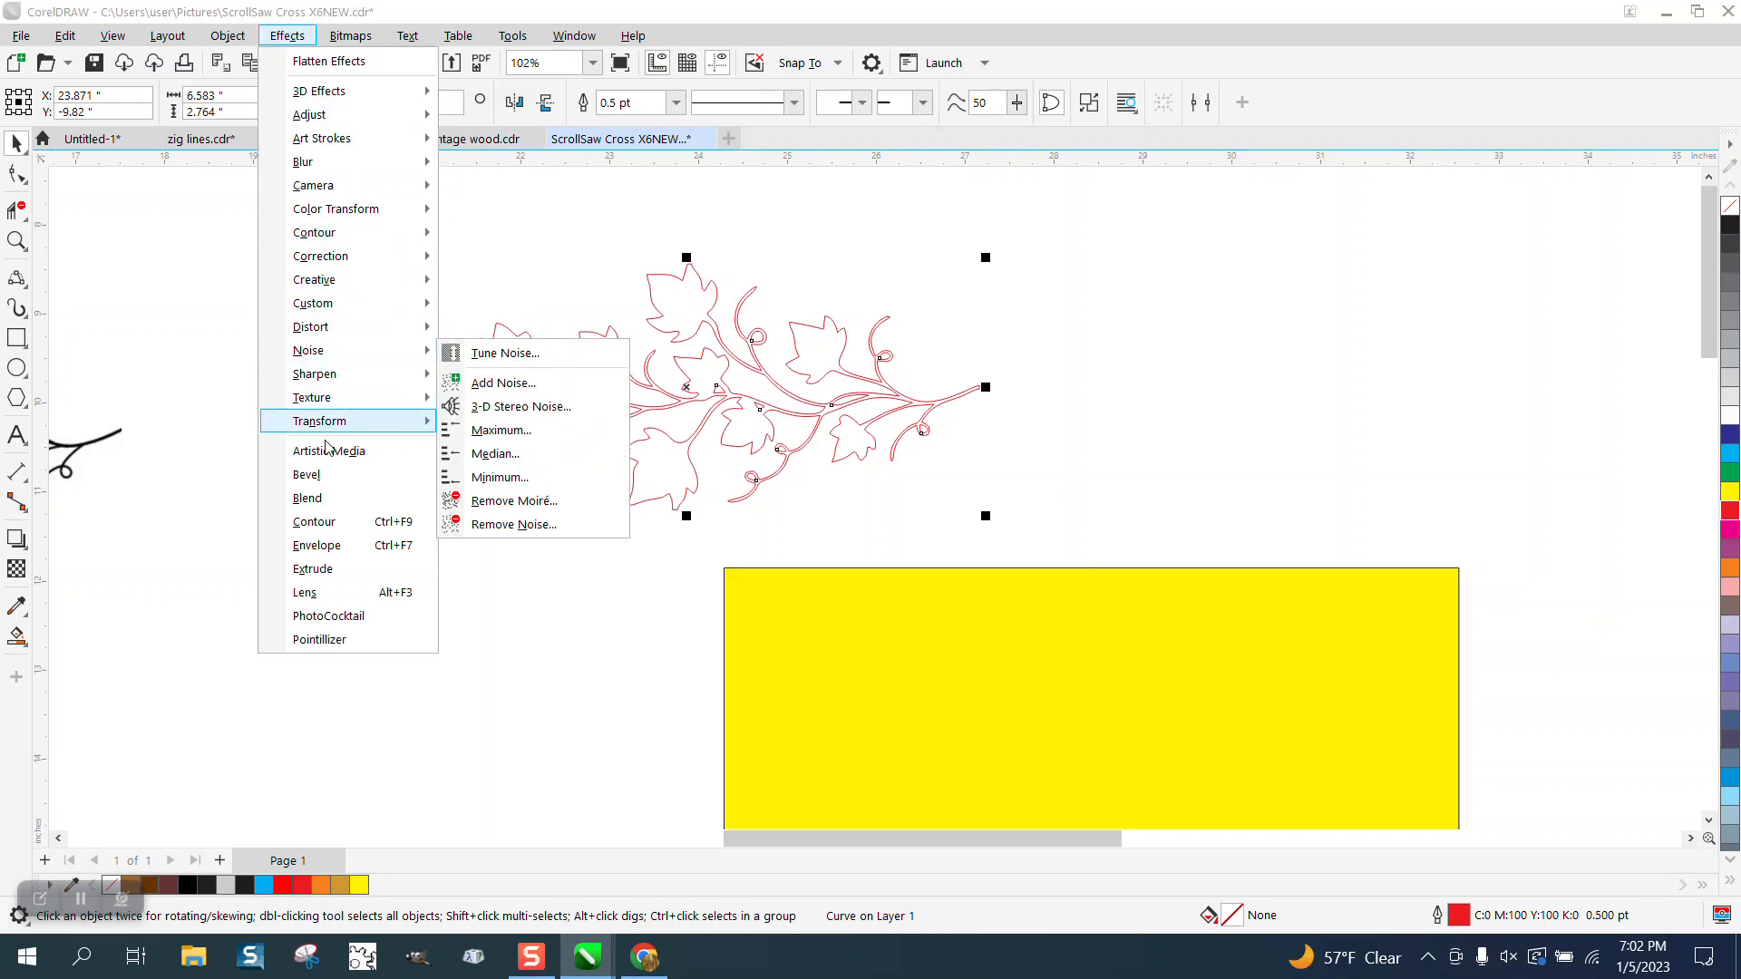
left_click(329, 524)
left_click(1442, 188)
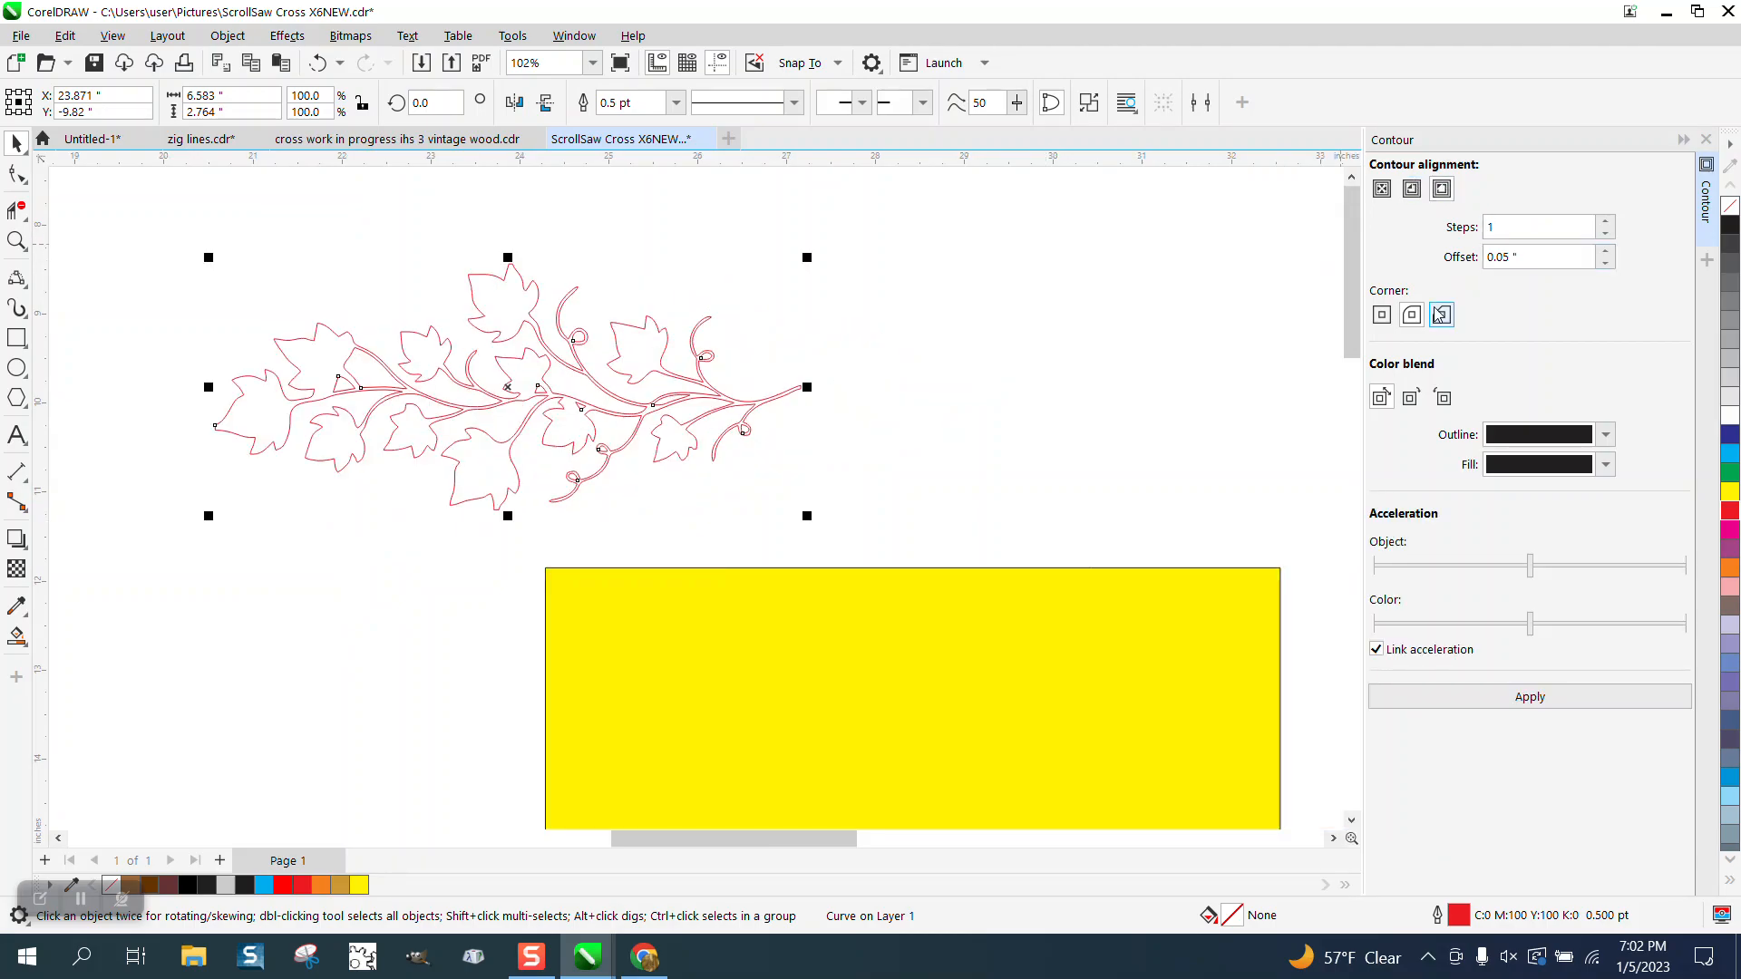
left_click(1531, 704)
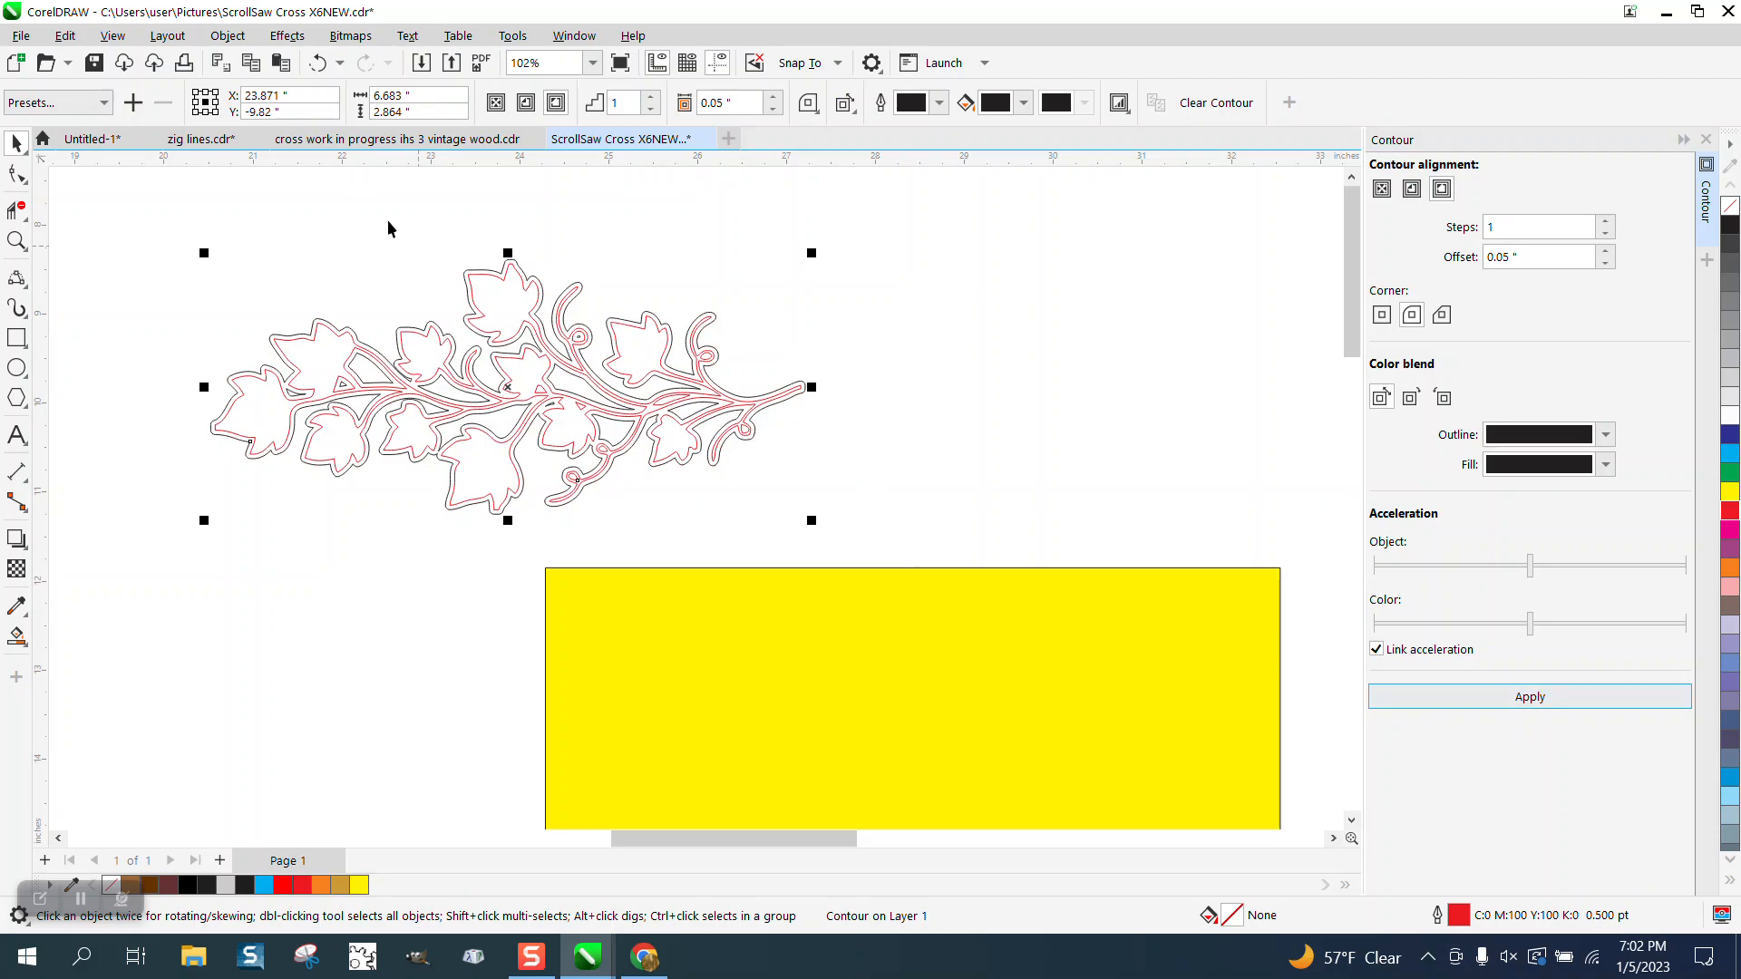
Step: Break the contour apart and separate the red source vine from the black contour outline
left_click(229, 37)
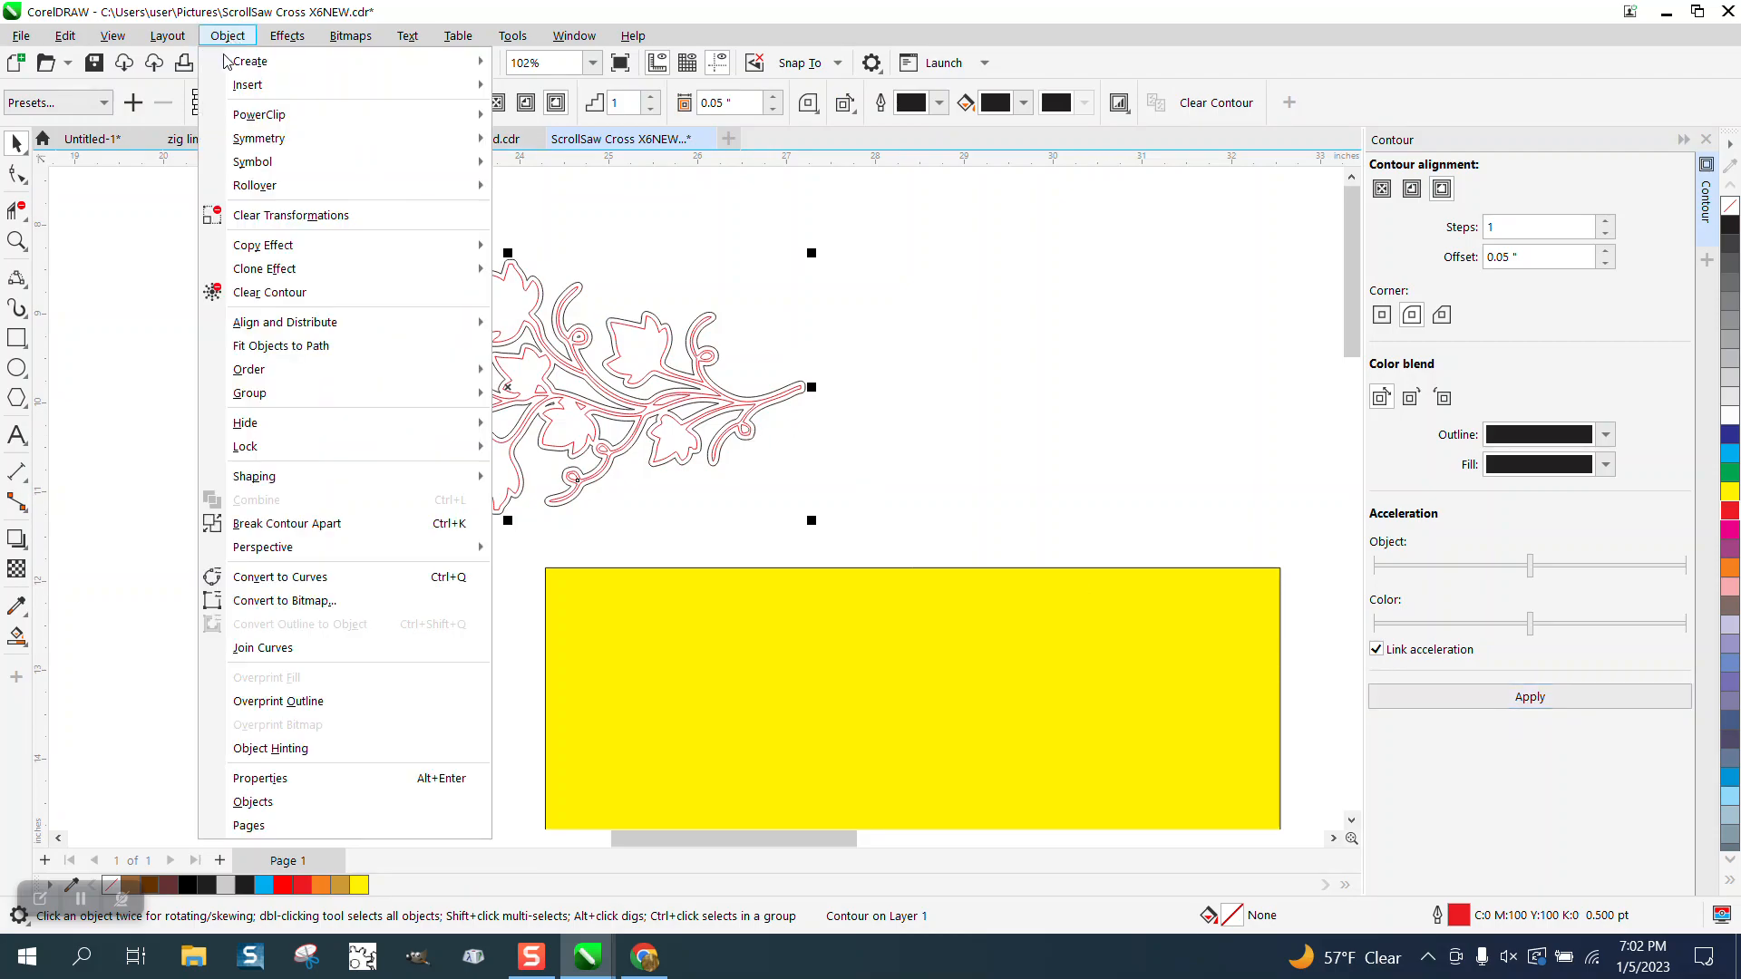
left_click(289, 524)
left_click(642, 359)
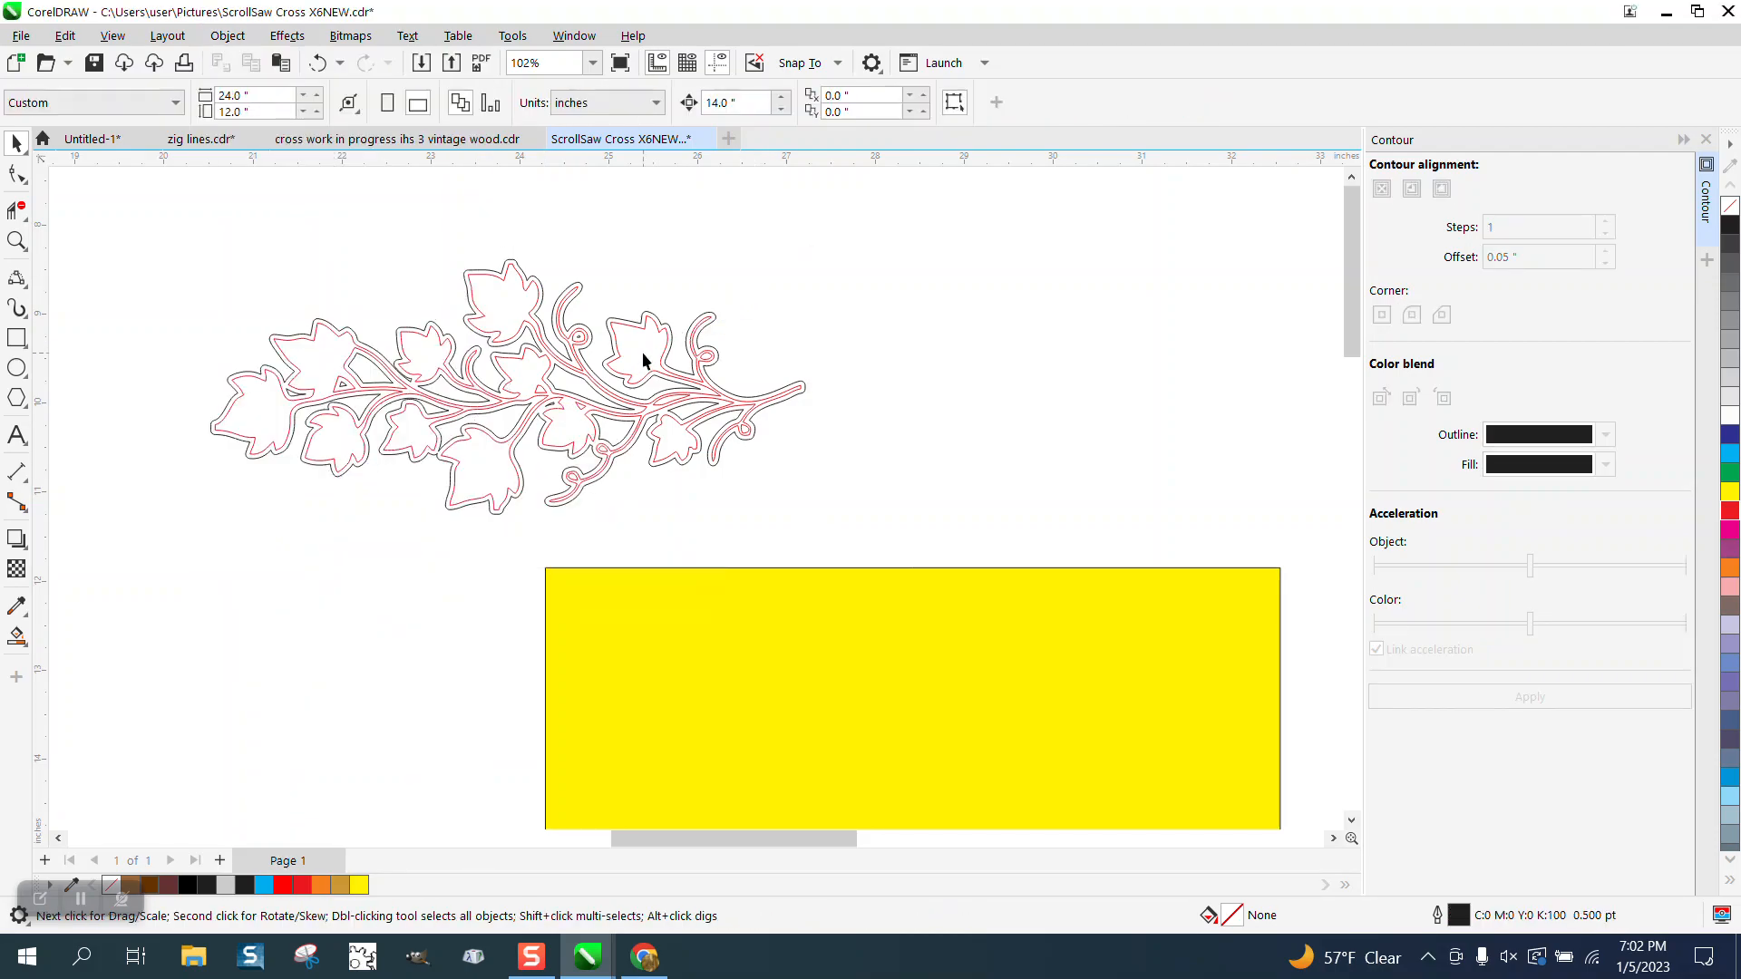
left_click_drag(642, 359, 1182, 354)
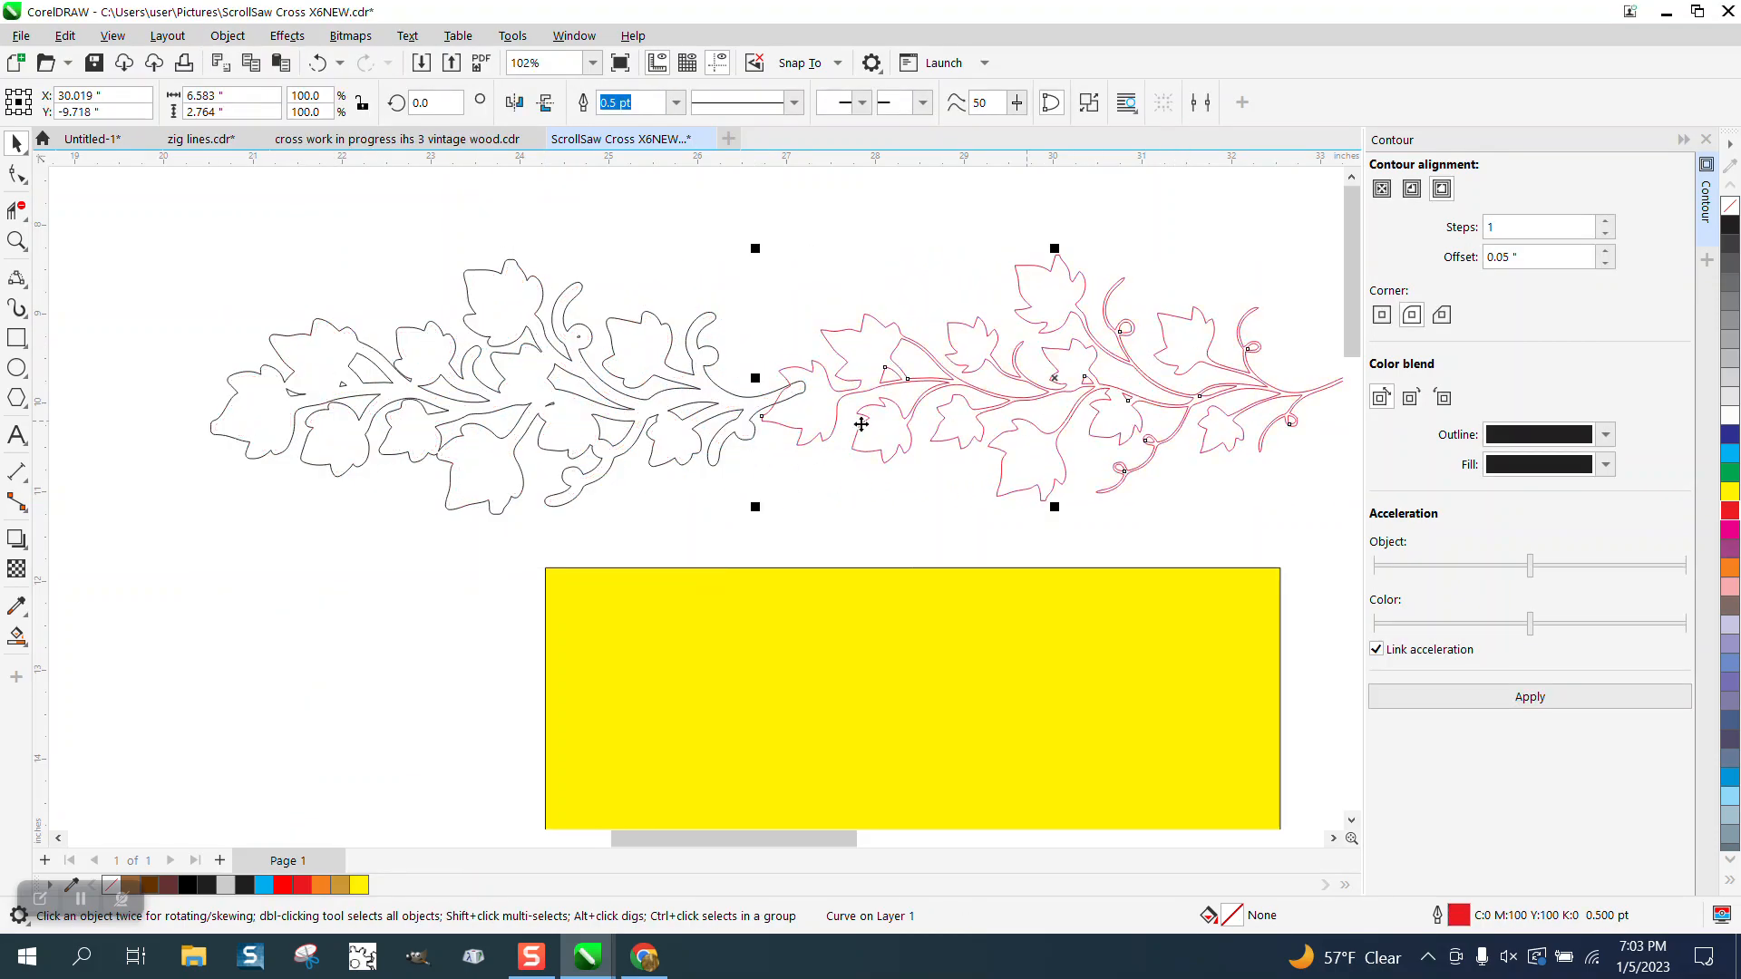
left_click_drag(646, 363, 600, 362)
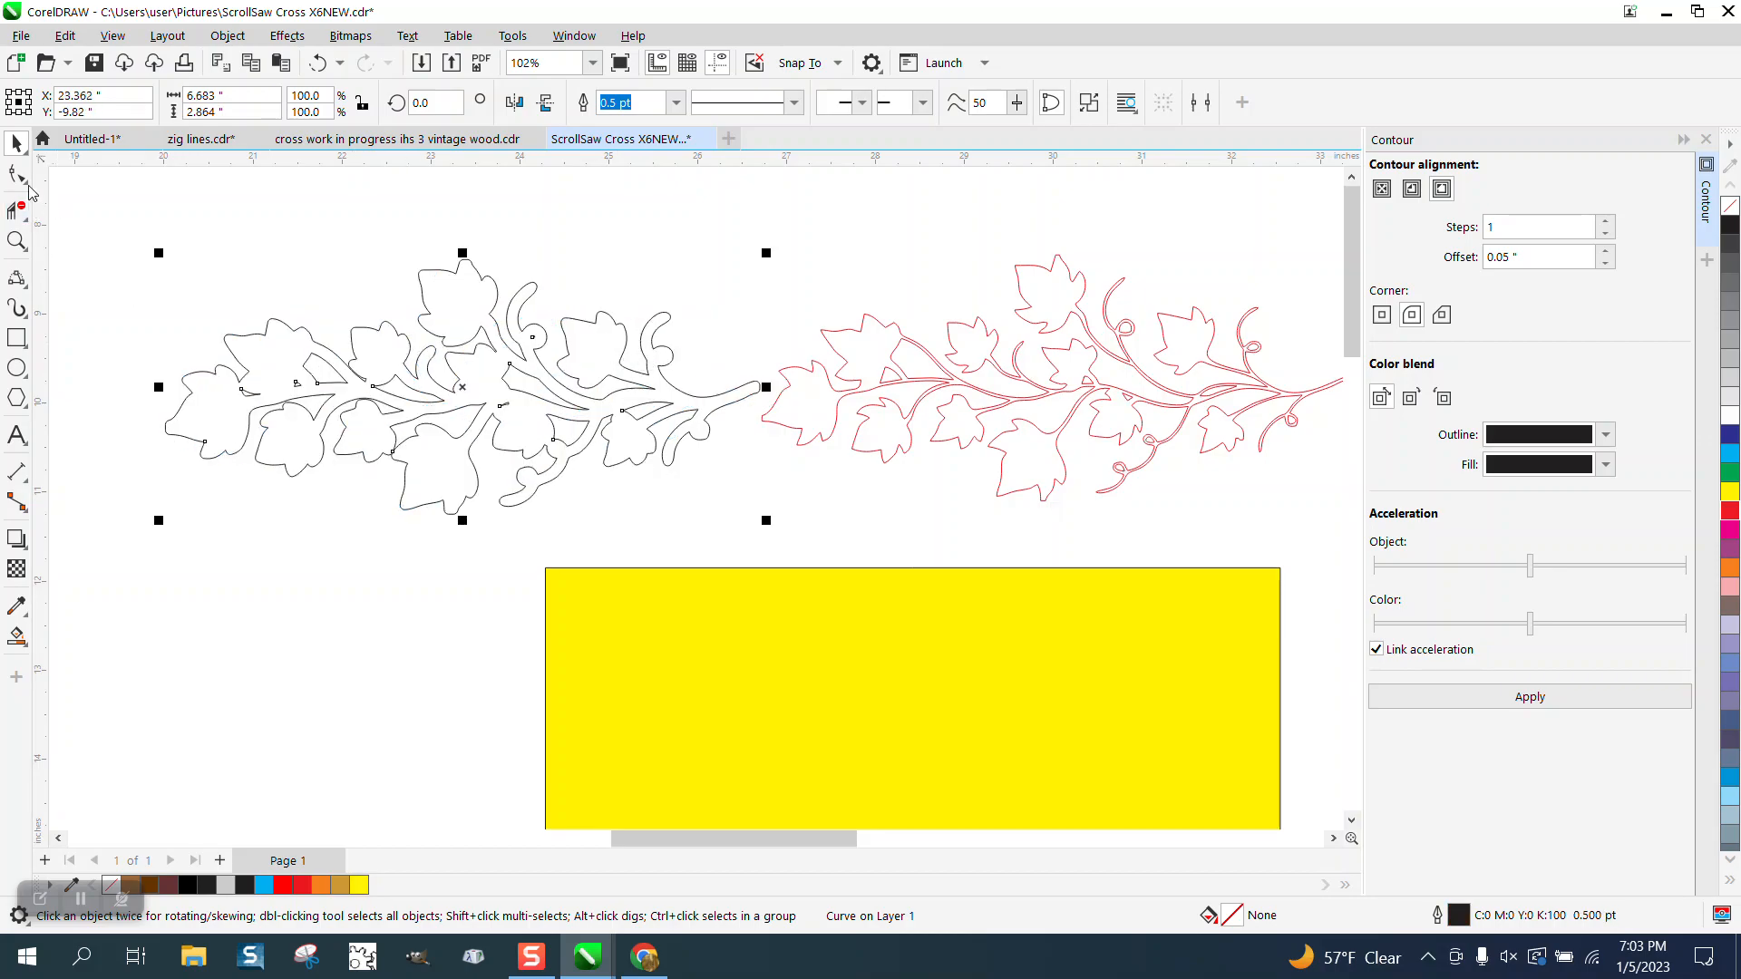
Step: Move the black contour vine clear of the red one and rotate it to about 275.6 degrees, nearly upright
left_click(16, 240)
left_click(549, 384)
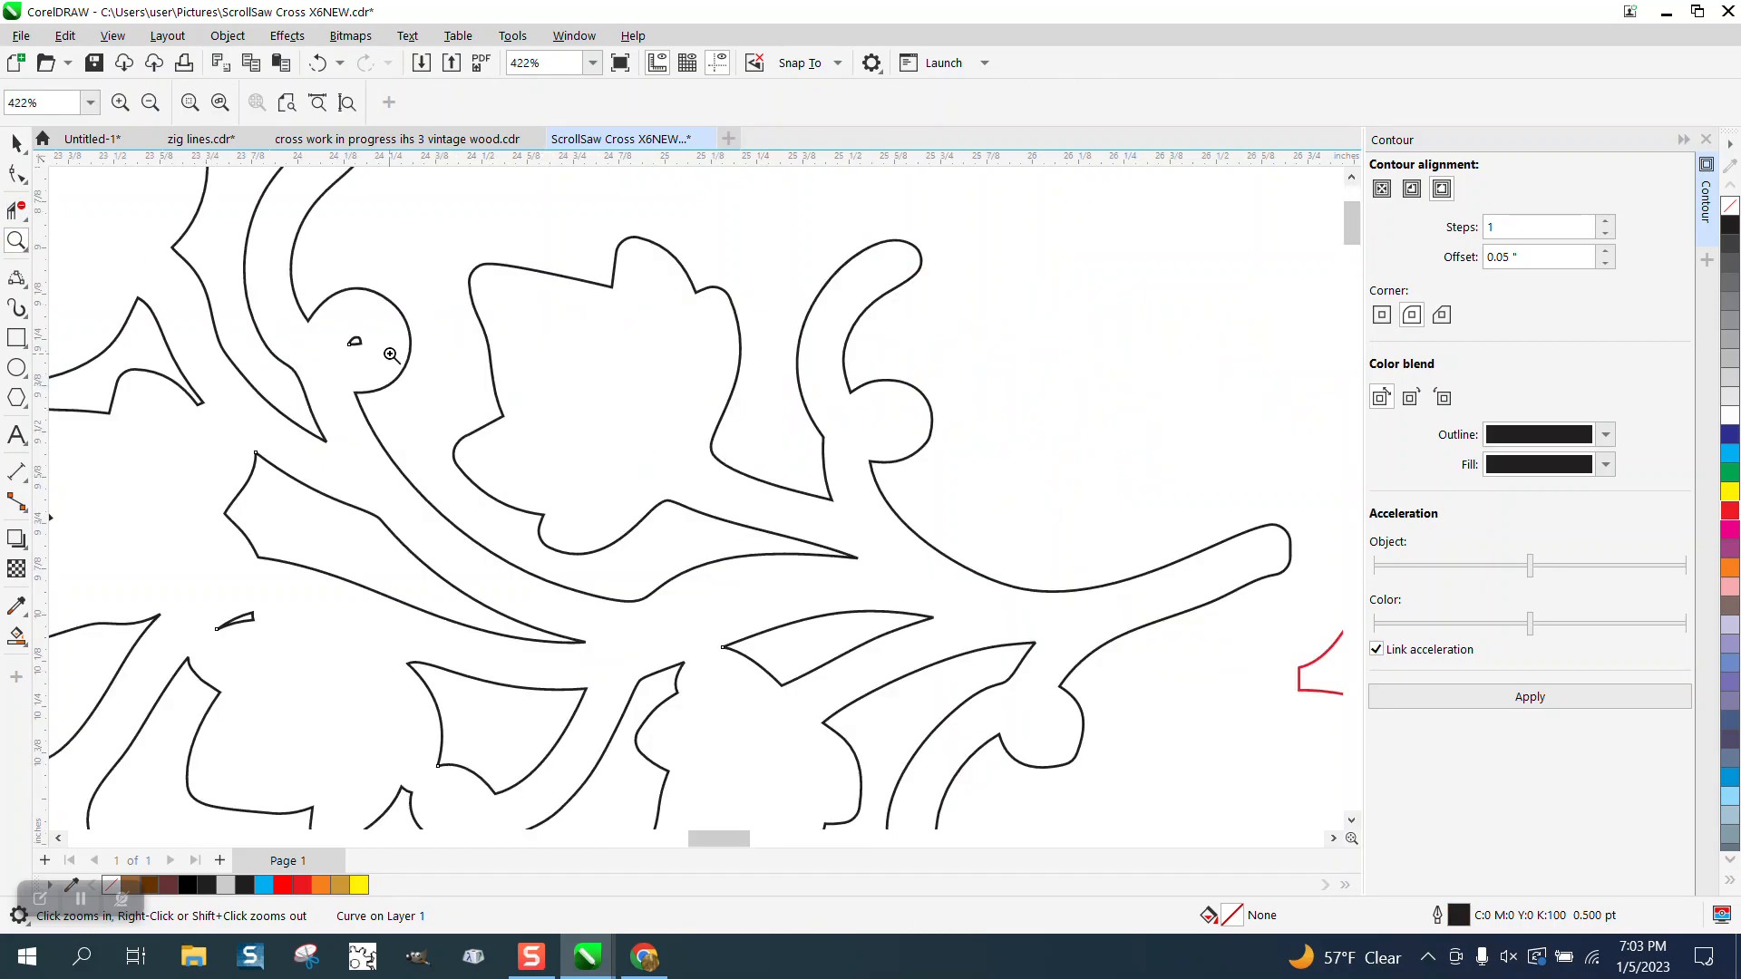
scroll(804, 416, "down", 8)
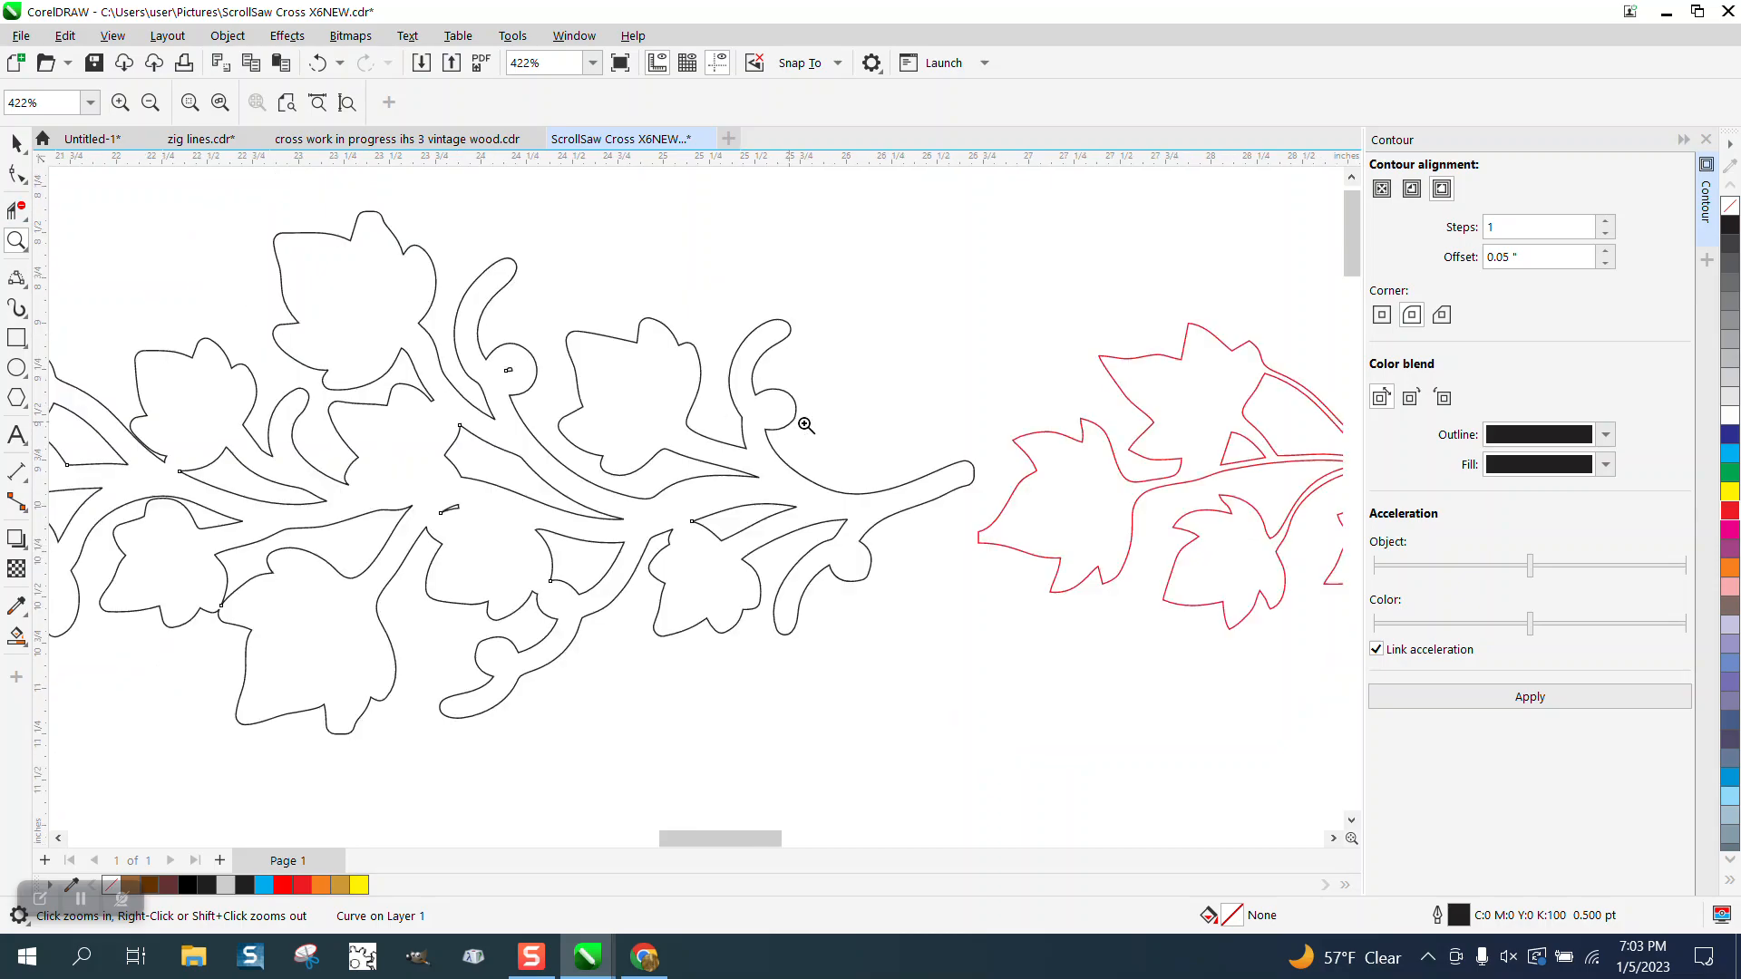
left_click(20, 141)
left_click_drag(621, 409, 467, 327)
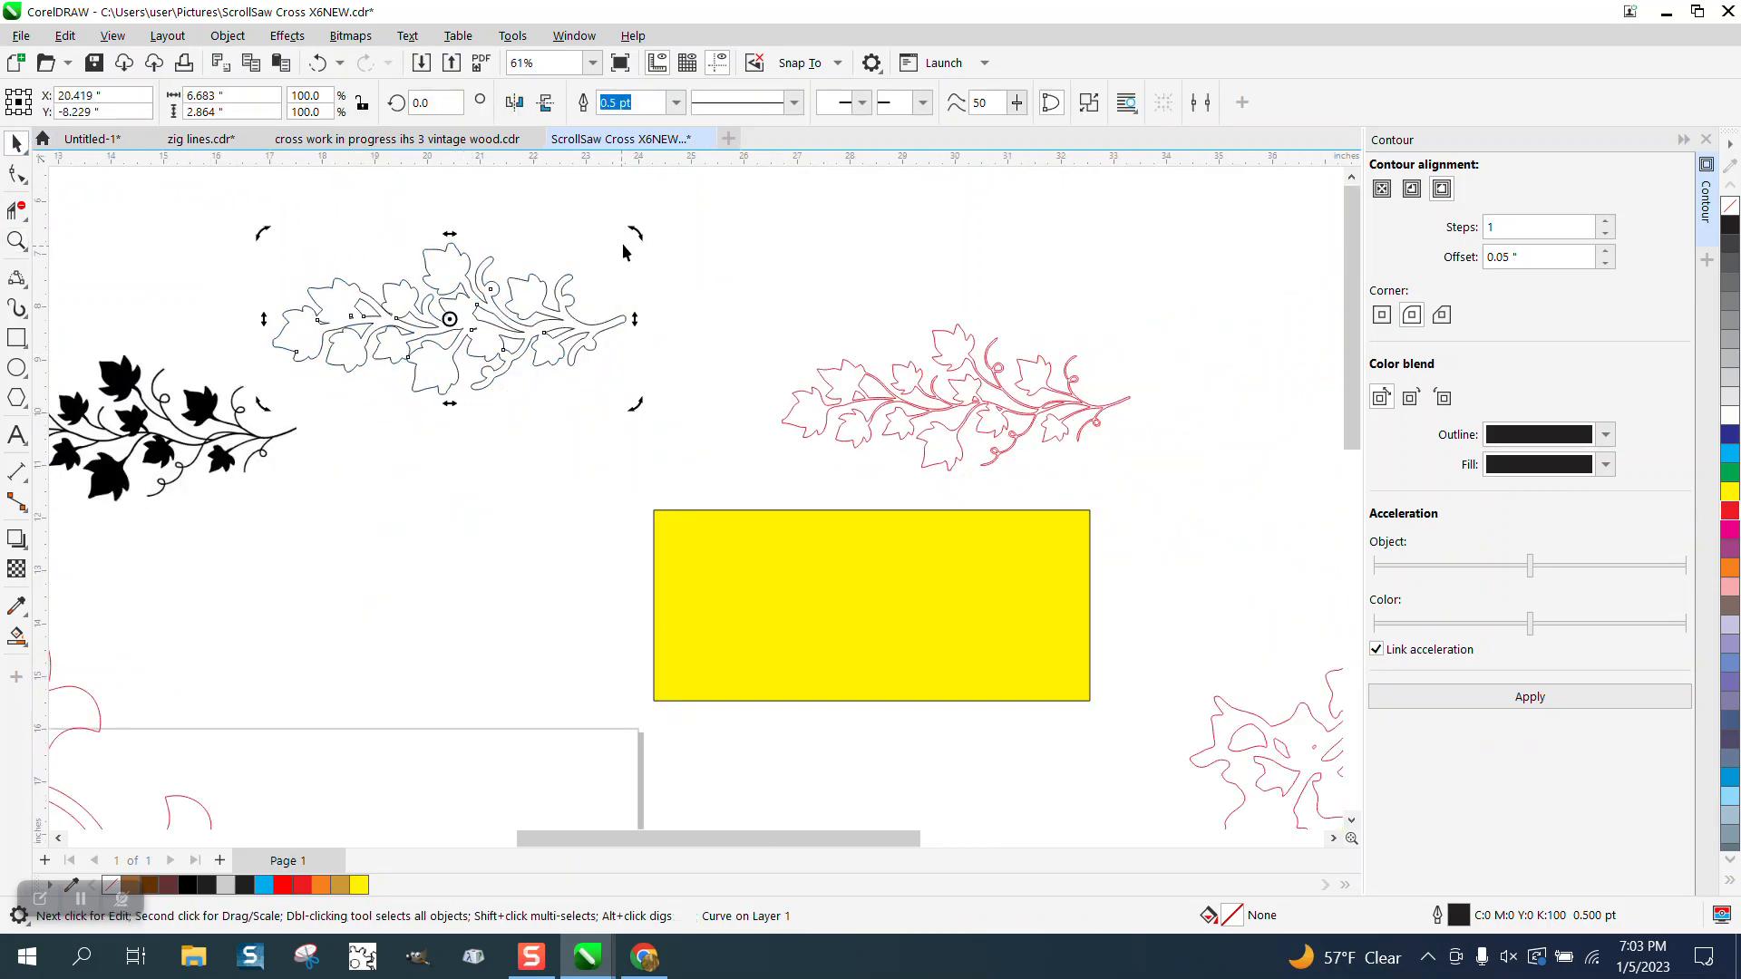
left_click_drag(642, 237, 546, 488)
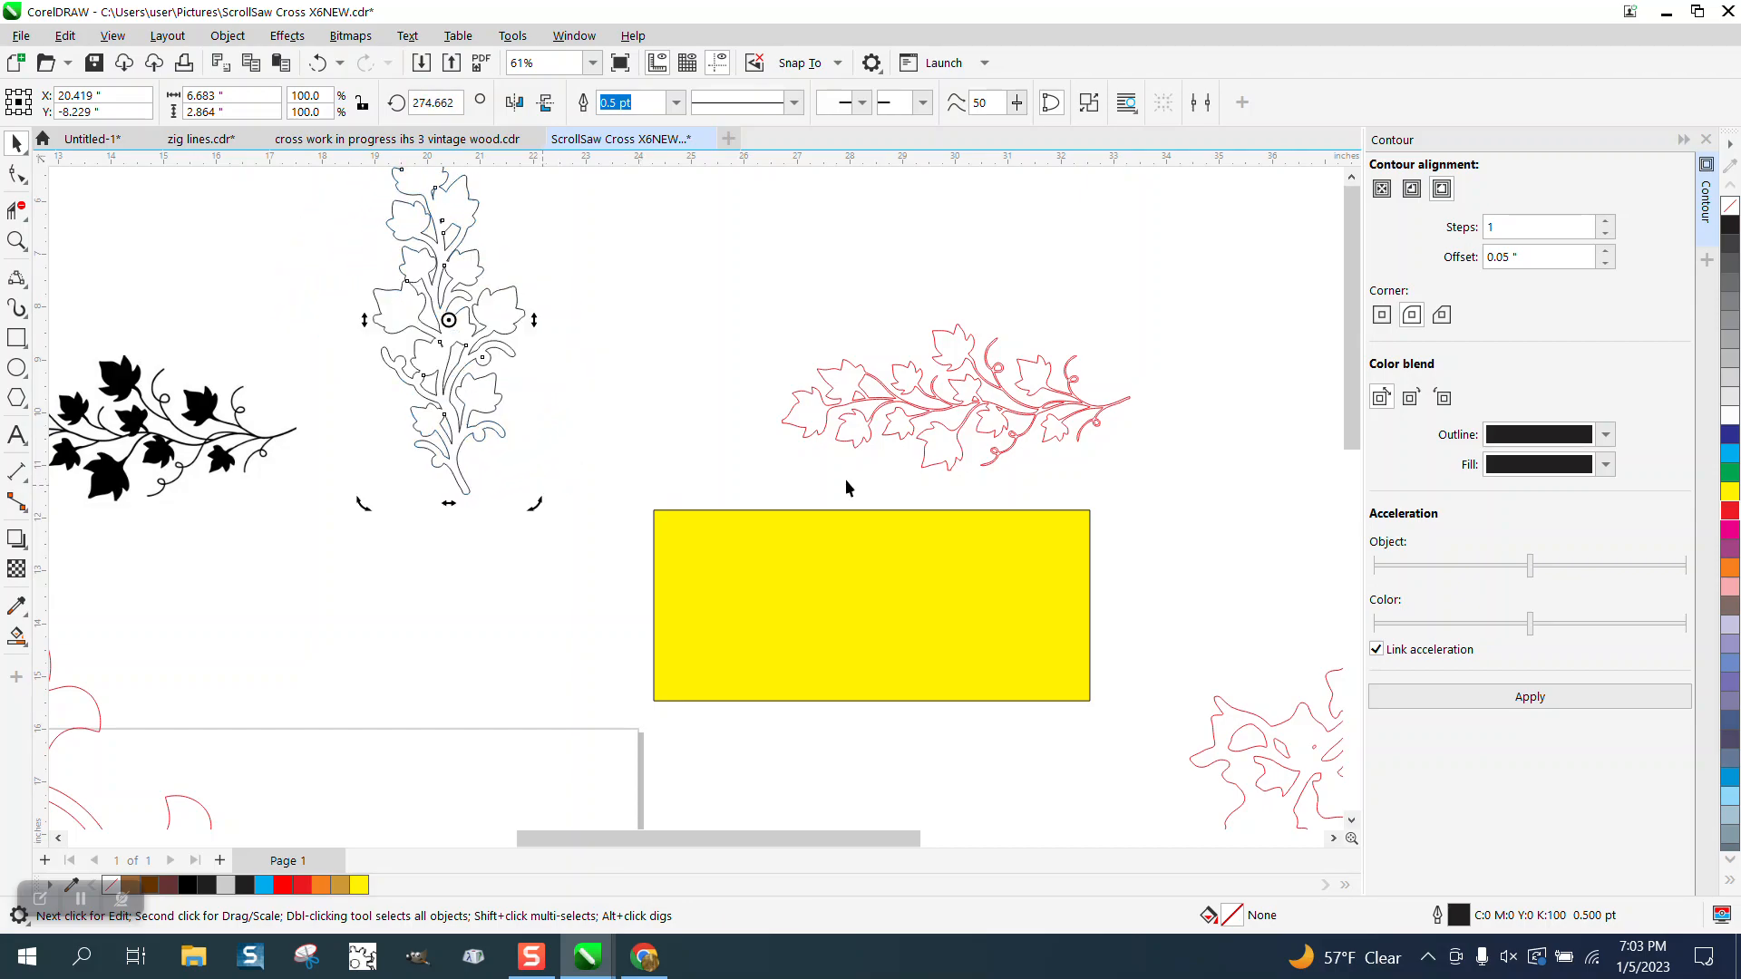
Step: Set the upright vine's outline to red with Hairline width
right_click(1732, 512)
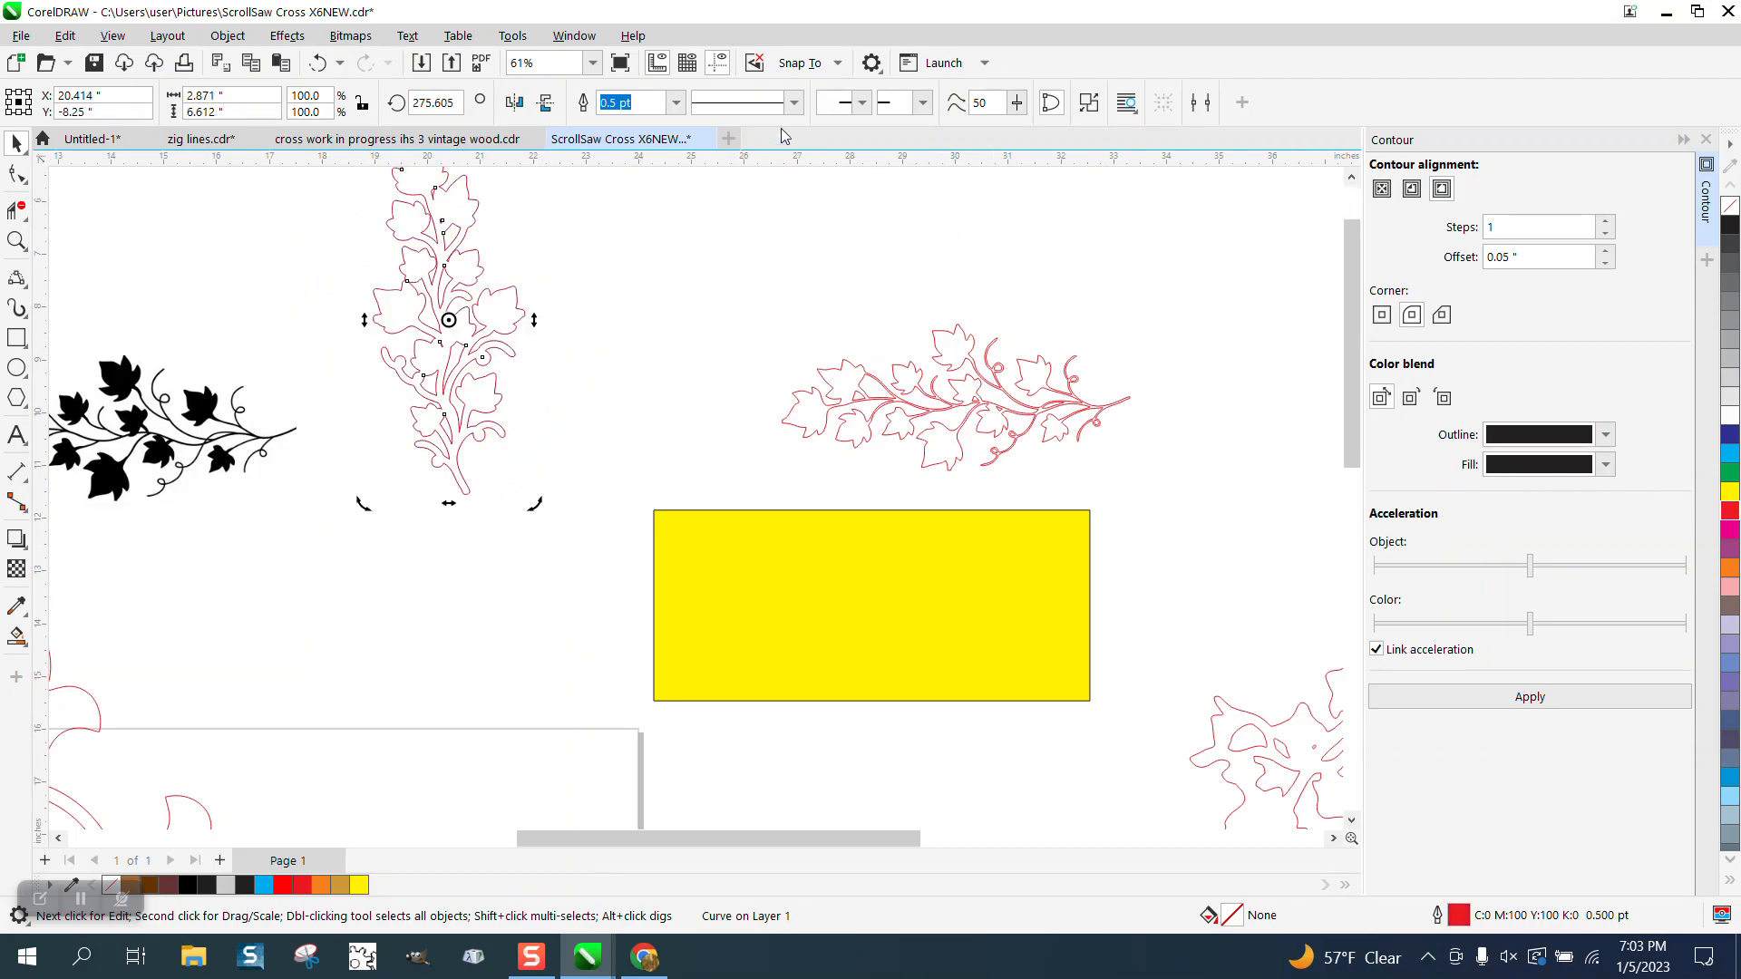
left_click(676, 103)
left_click(635, 134)
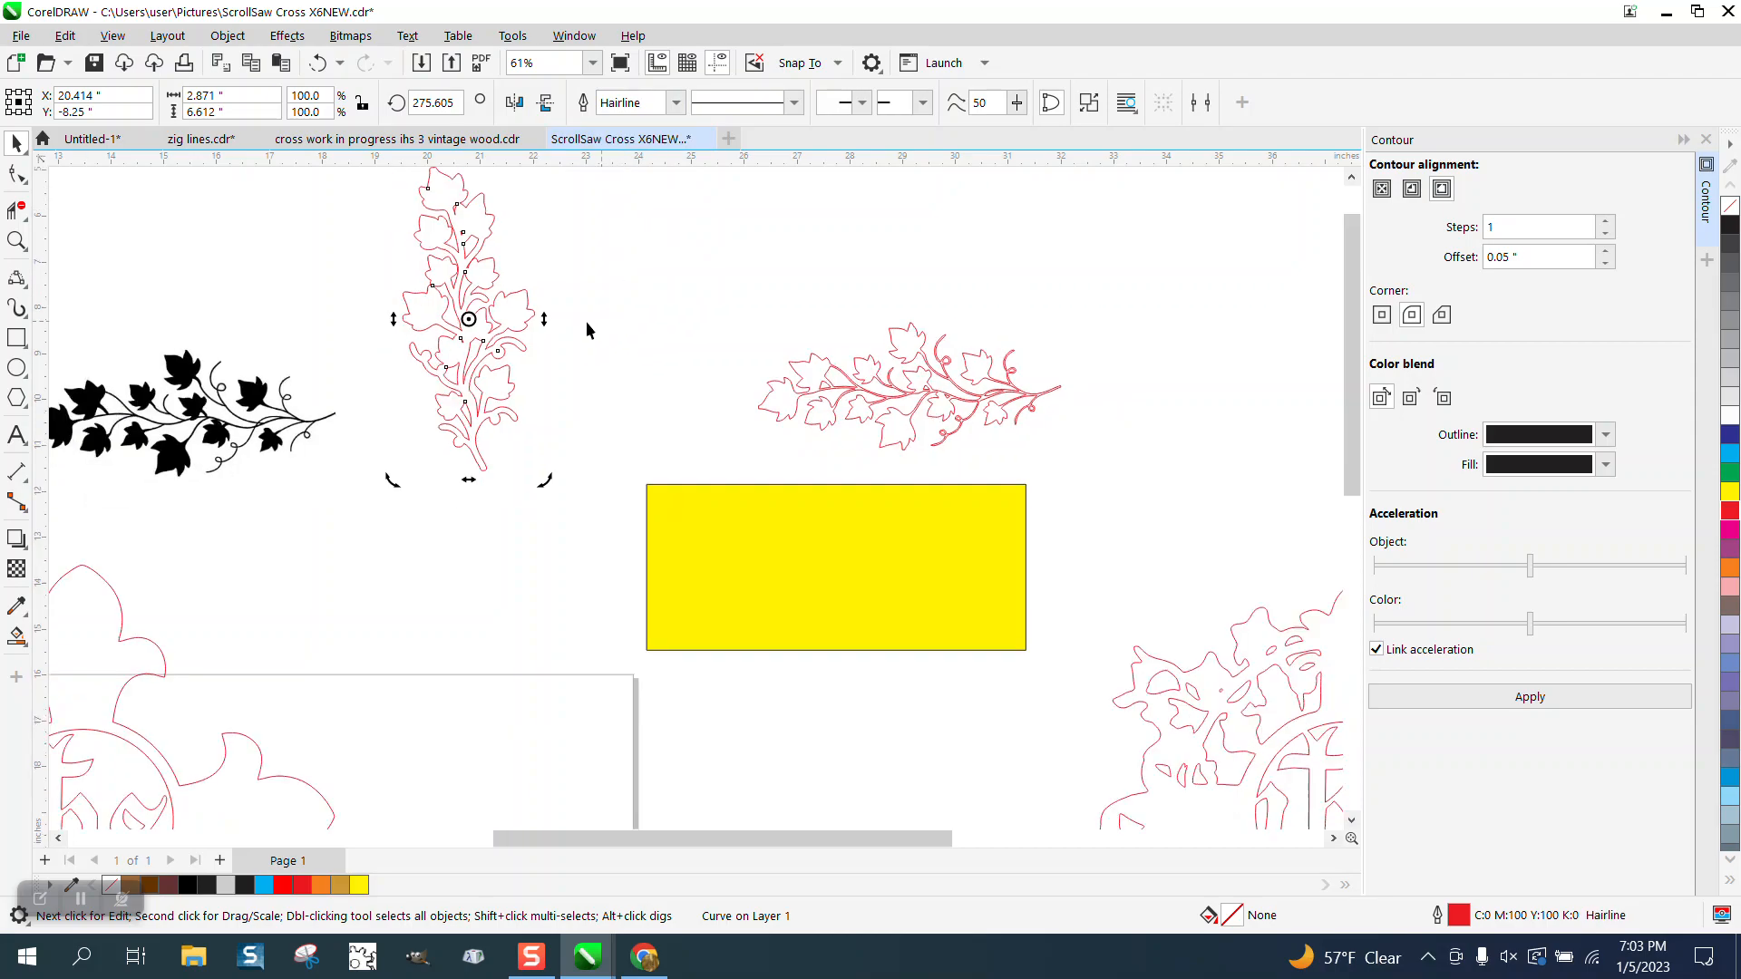
Step: Make a vertically mirrored copy of the upright vine, join its stem below the original's stem, and mirror the copy horizontally
left_click(529, 325)
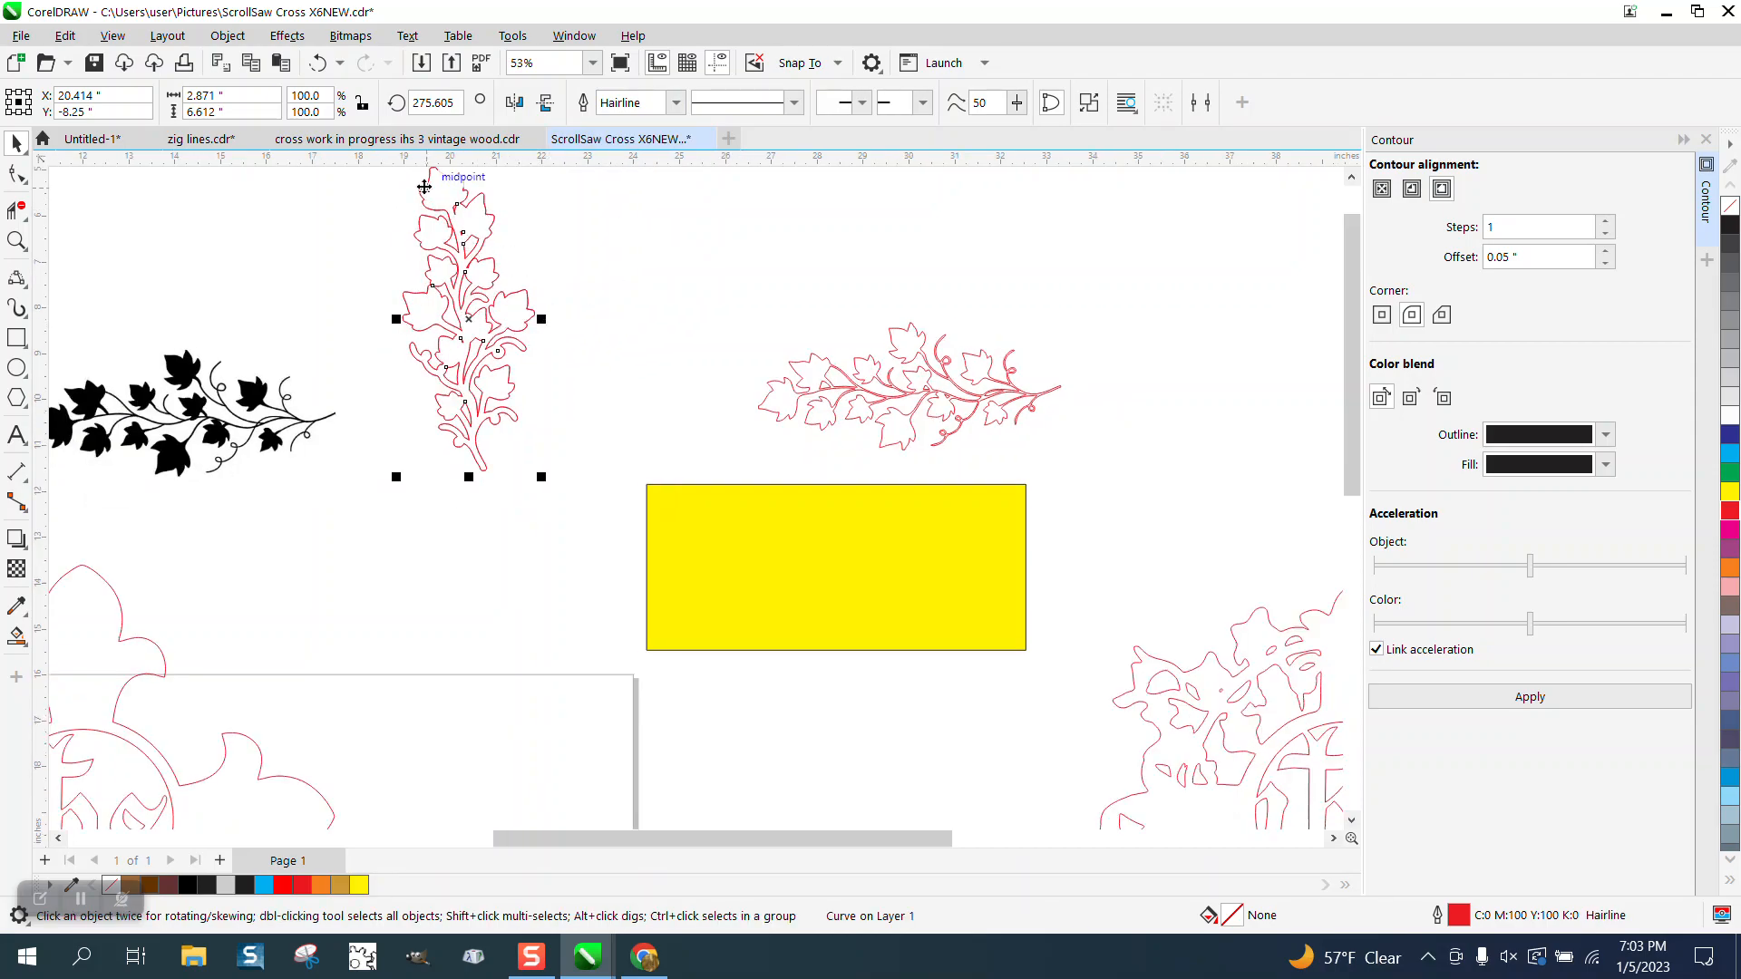
left_click(545, 103)
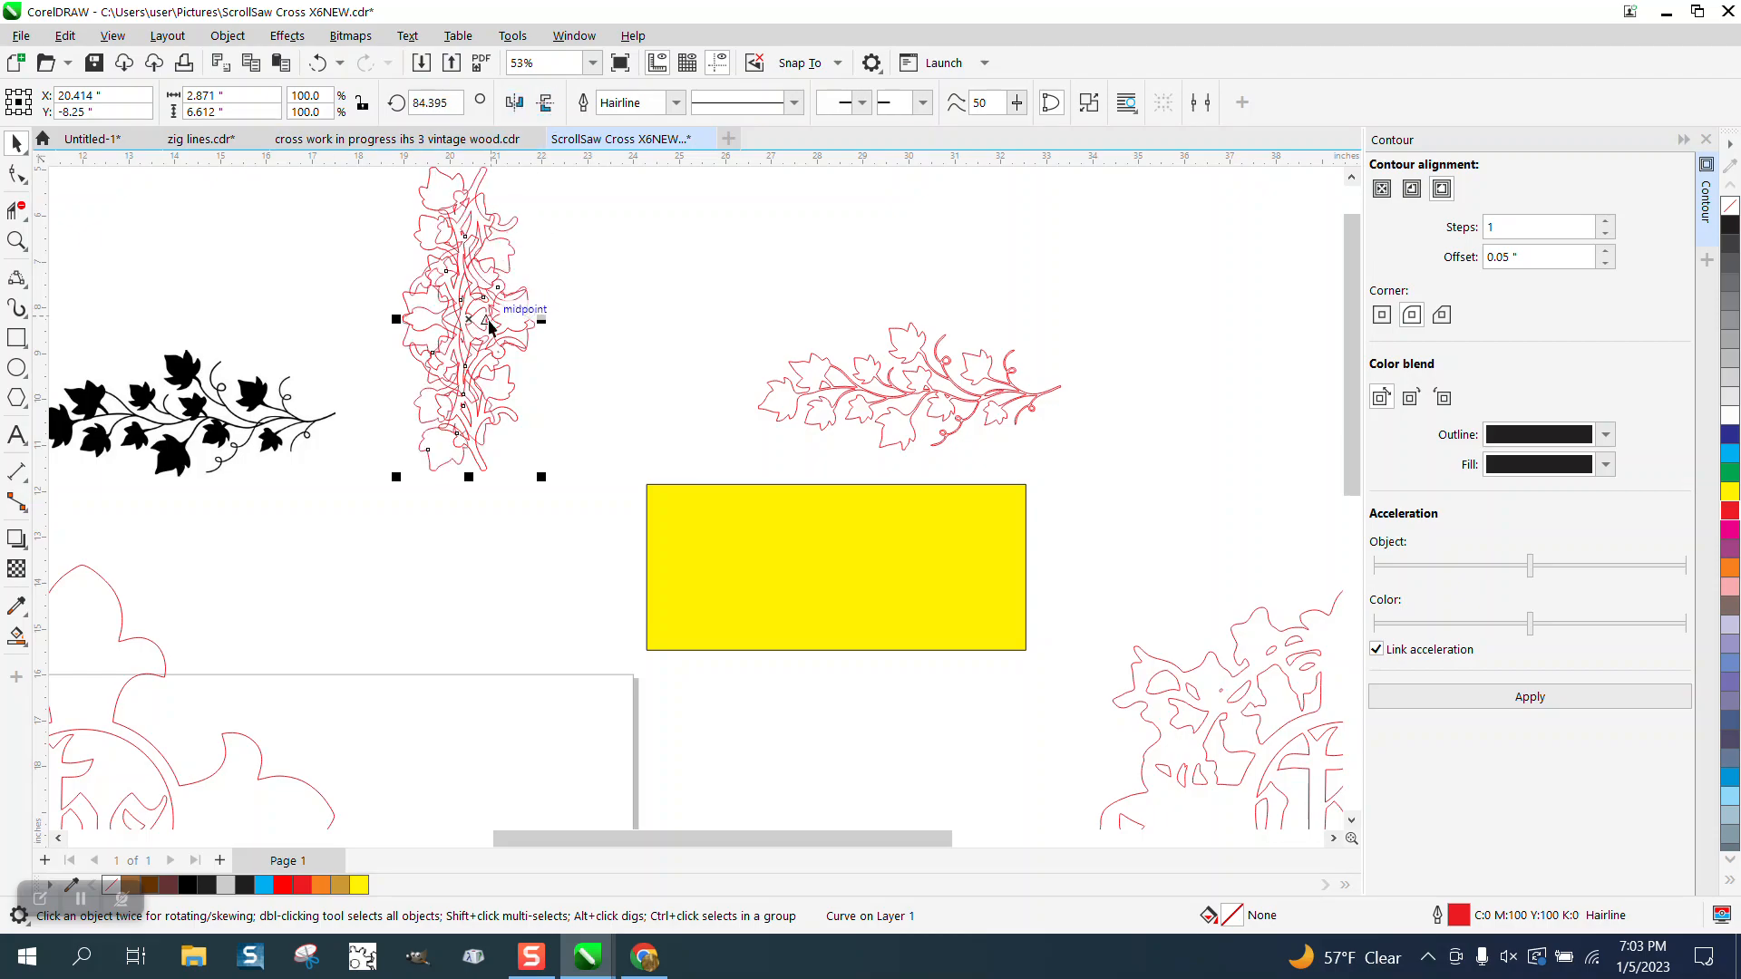
left_click_drag(478, 302, 490, 499)
left_click(514, 102)
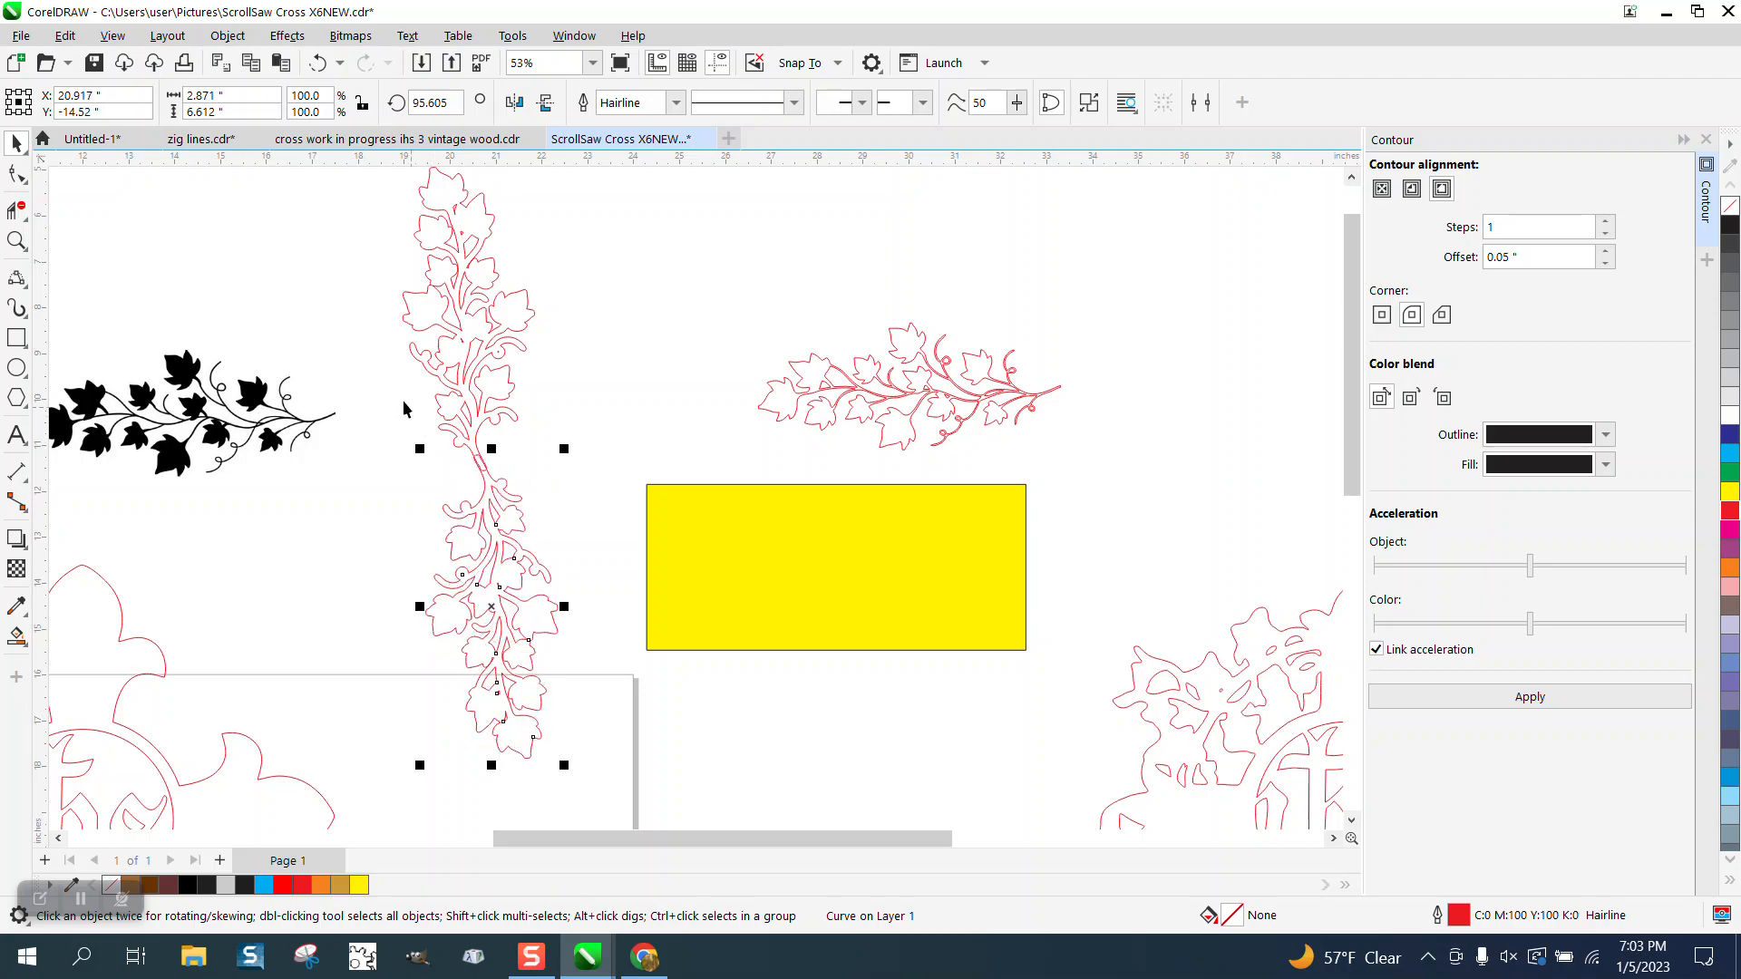
Step: Weld the two joined vines into a single curve and move it slightly aside
scroll(404, 409, "down", 1)
left_click_drag(376, 201, 558, 709)
left_click(625, 104)
left_click(509, 339)
left_click_drag(467, 362, 544, 400)
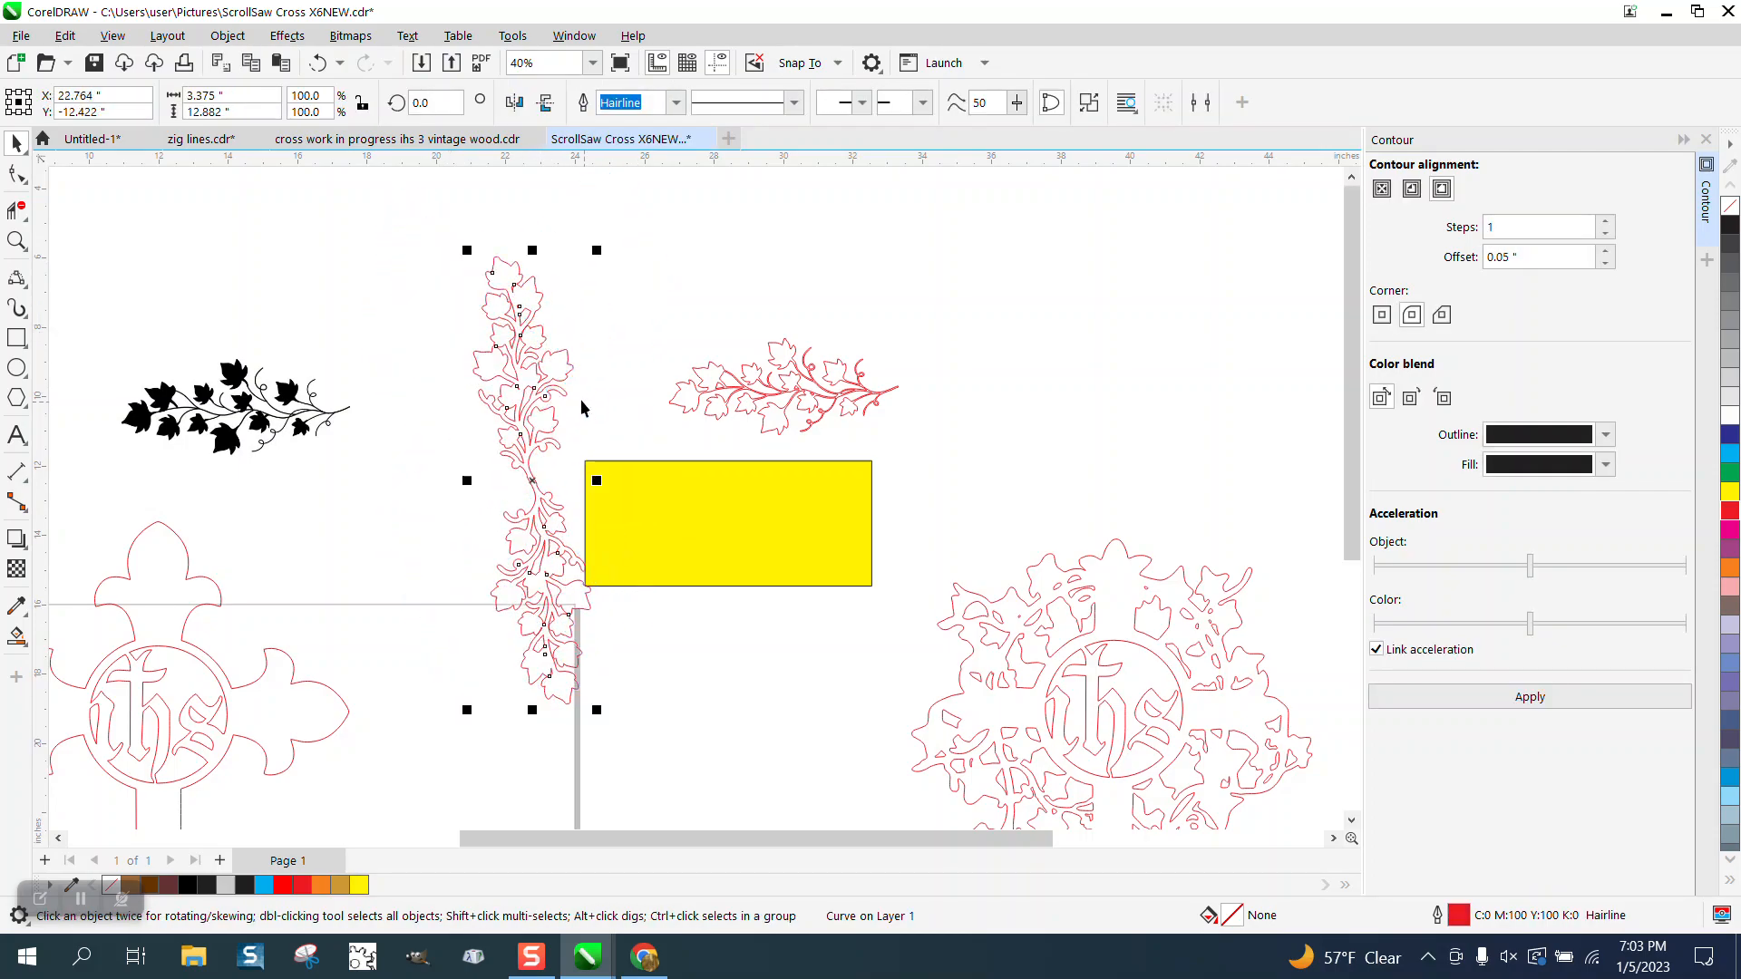
Step: Shift the existing long vine further from the leftmost cross and move the new welded vine above the finished designs
scroll(562, 408, "down", 3)
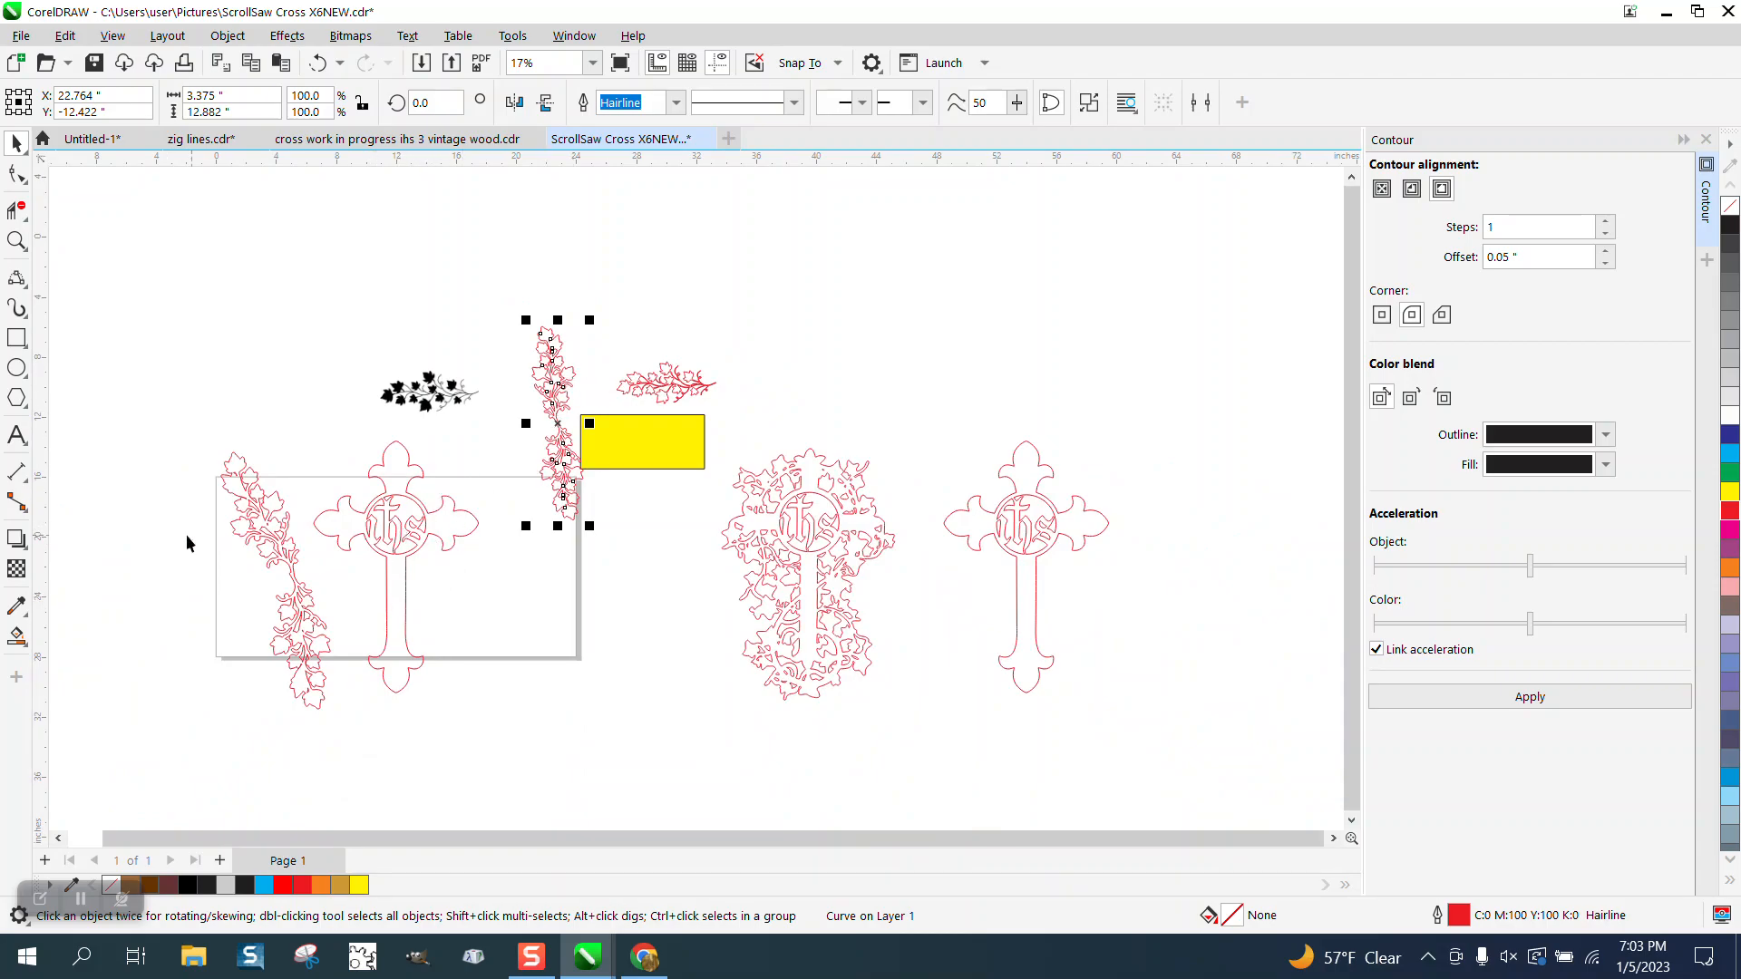
left_click_drag(258, 540, 241, 508)
left_click_drag(551, 436, 920, 352)
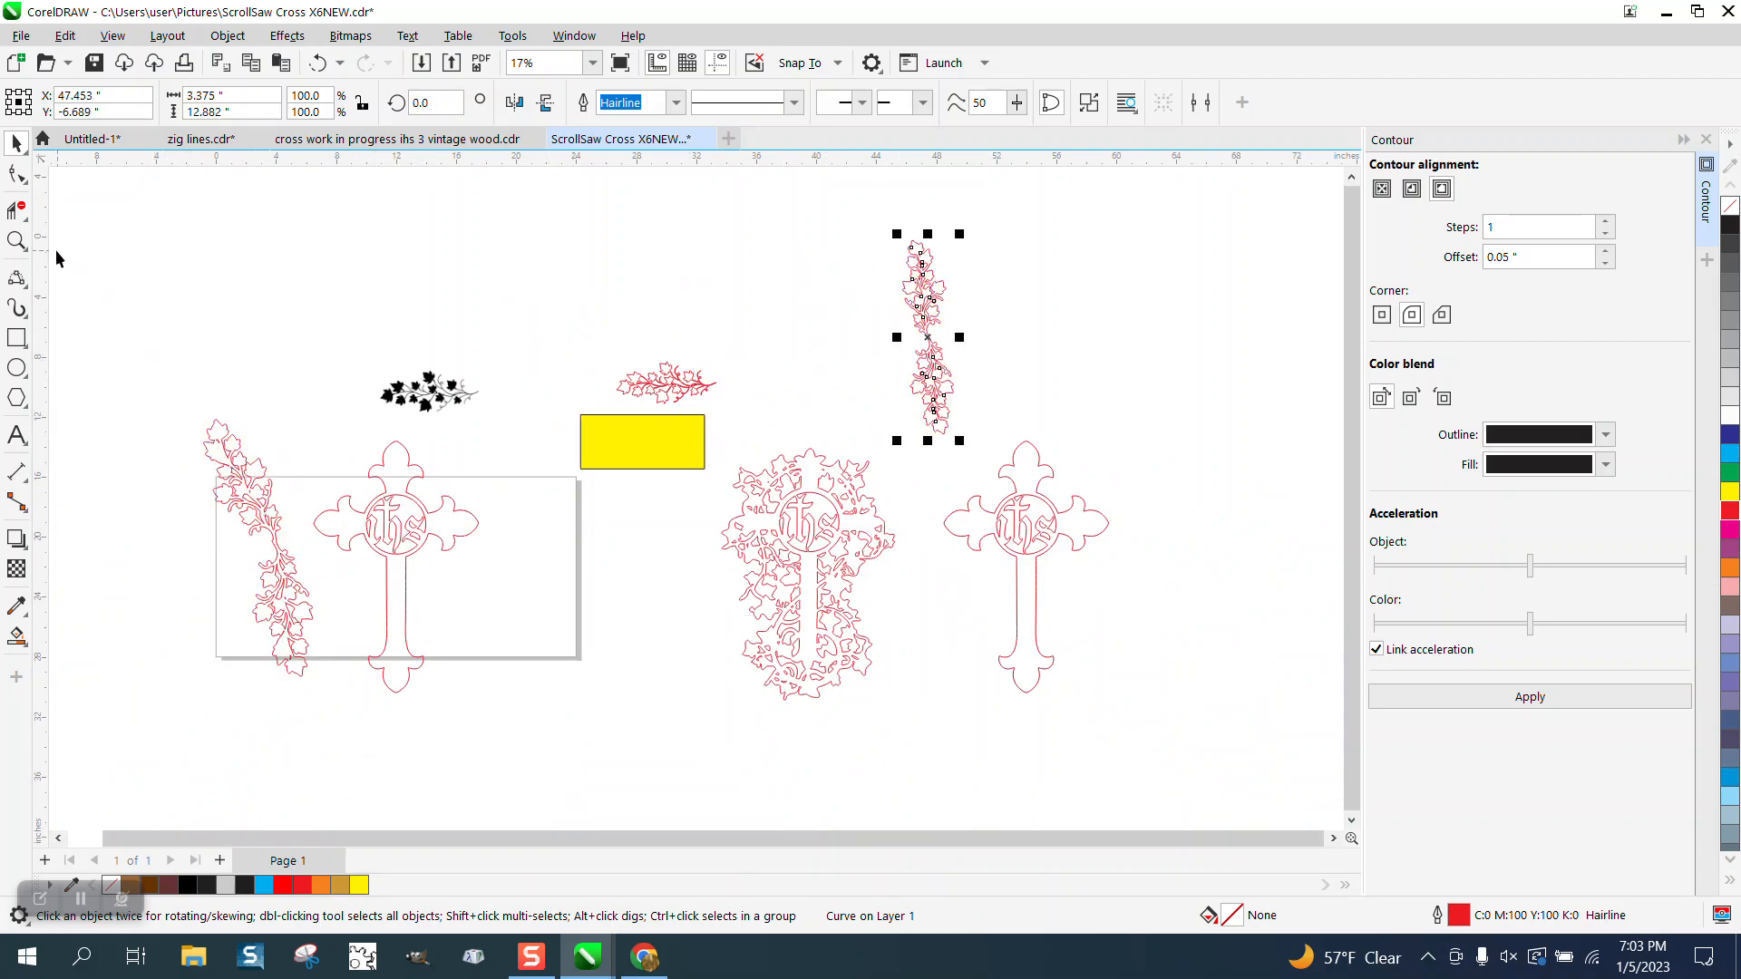
left_click(16, 240)
left_click_drag(190, 390, 629, 749)
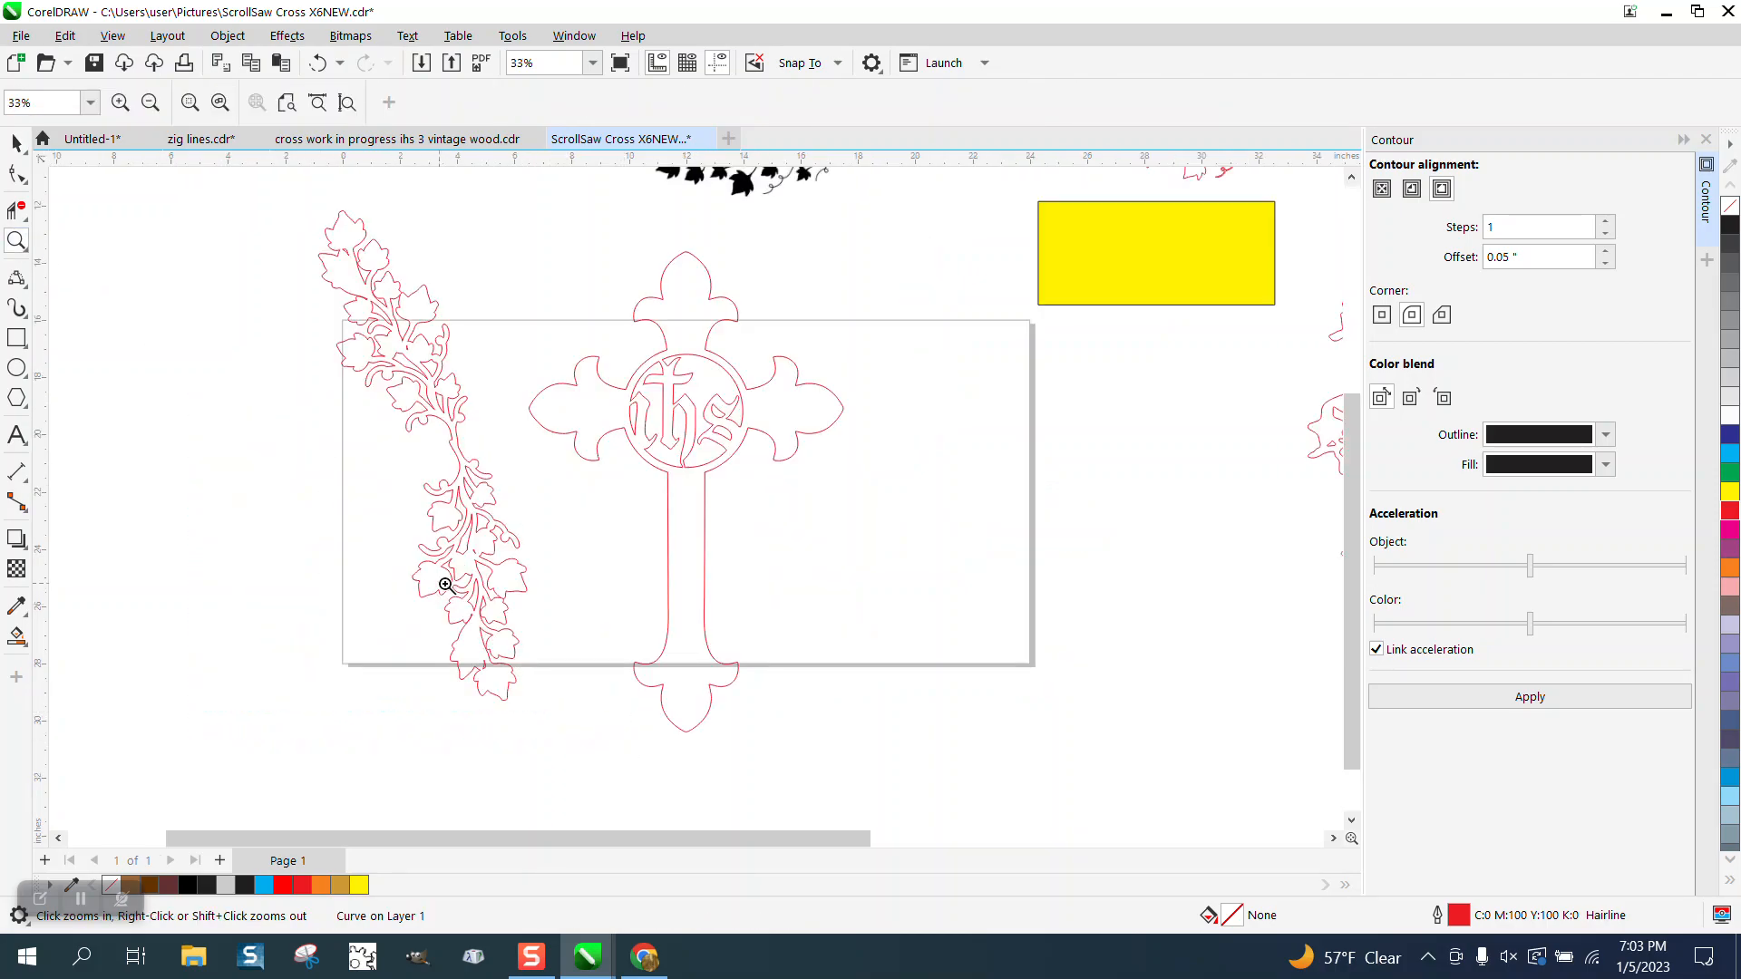
left_click(16, 143)
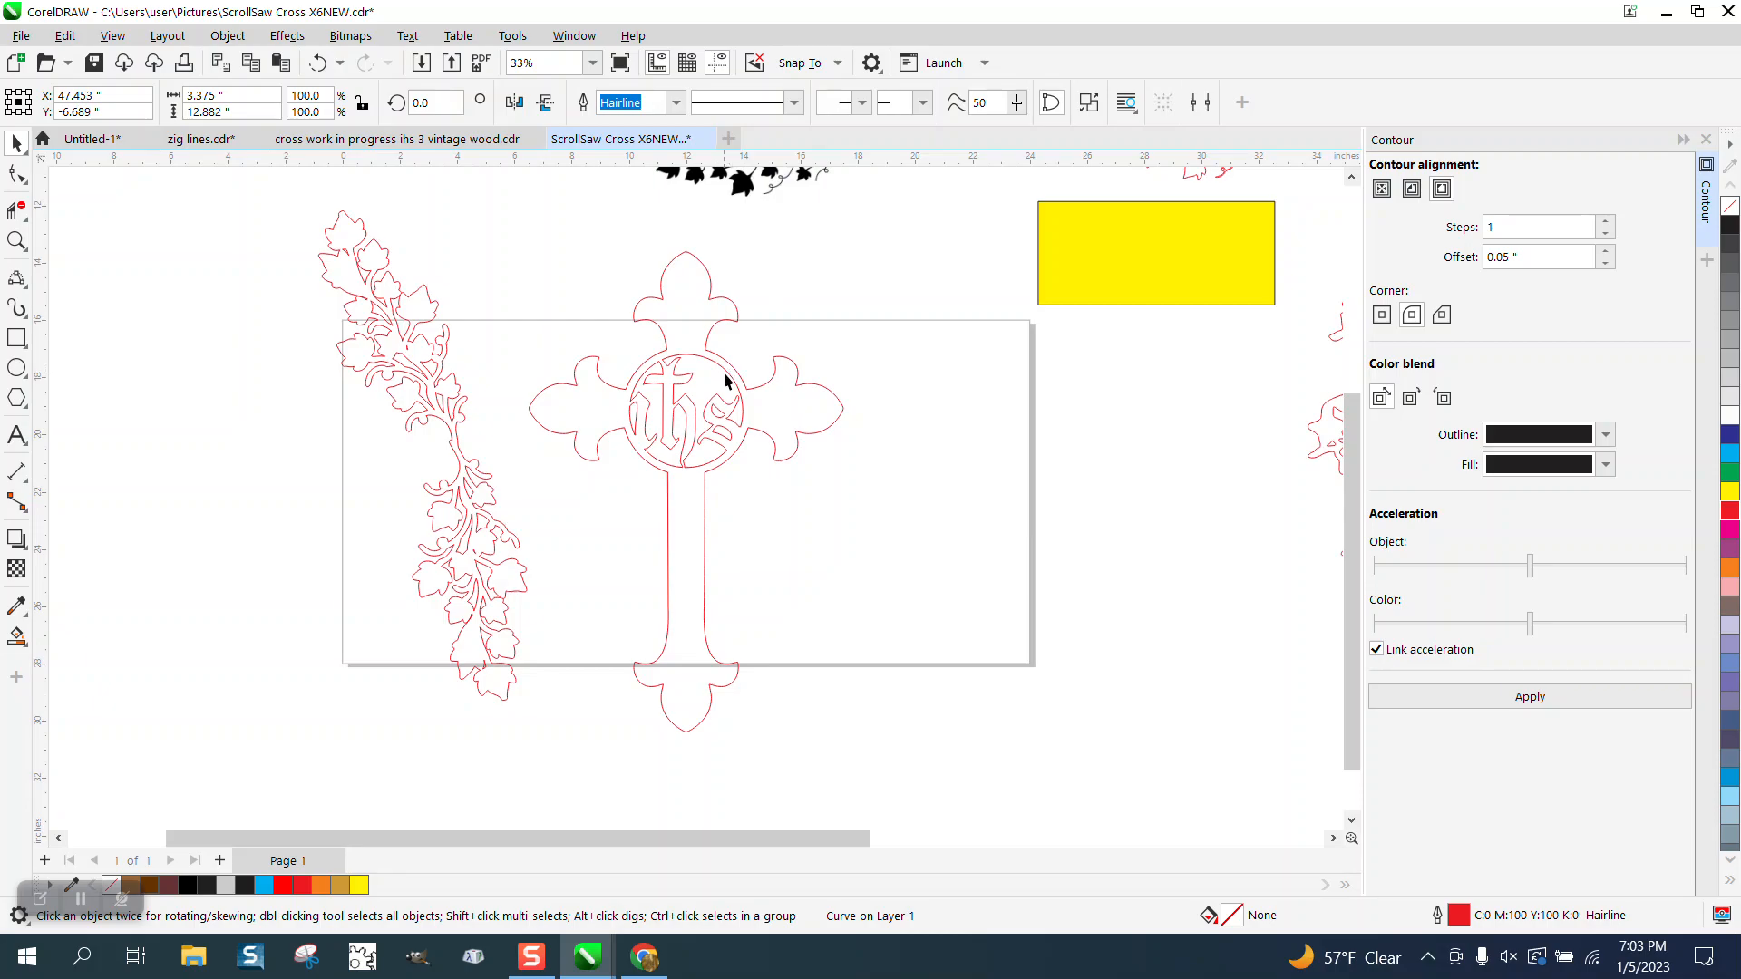
Step: Duplicate the plain IHS cross on the page and delete the yellow rectangle overlapping the copy
scroll(737, 394, "down", 2)
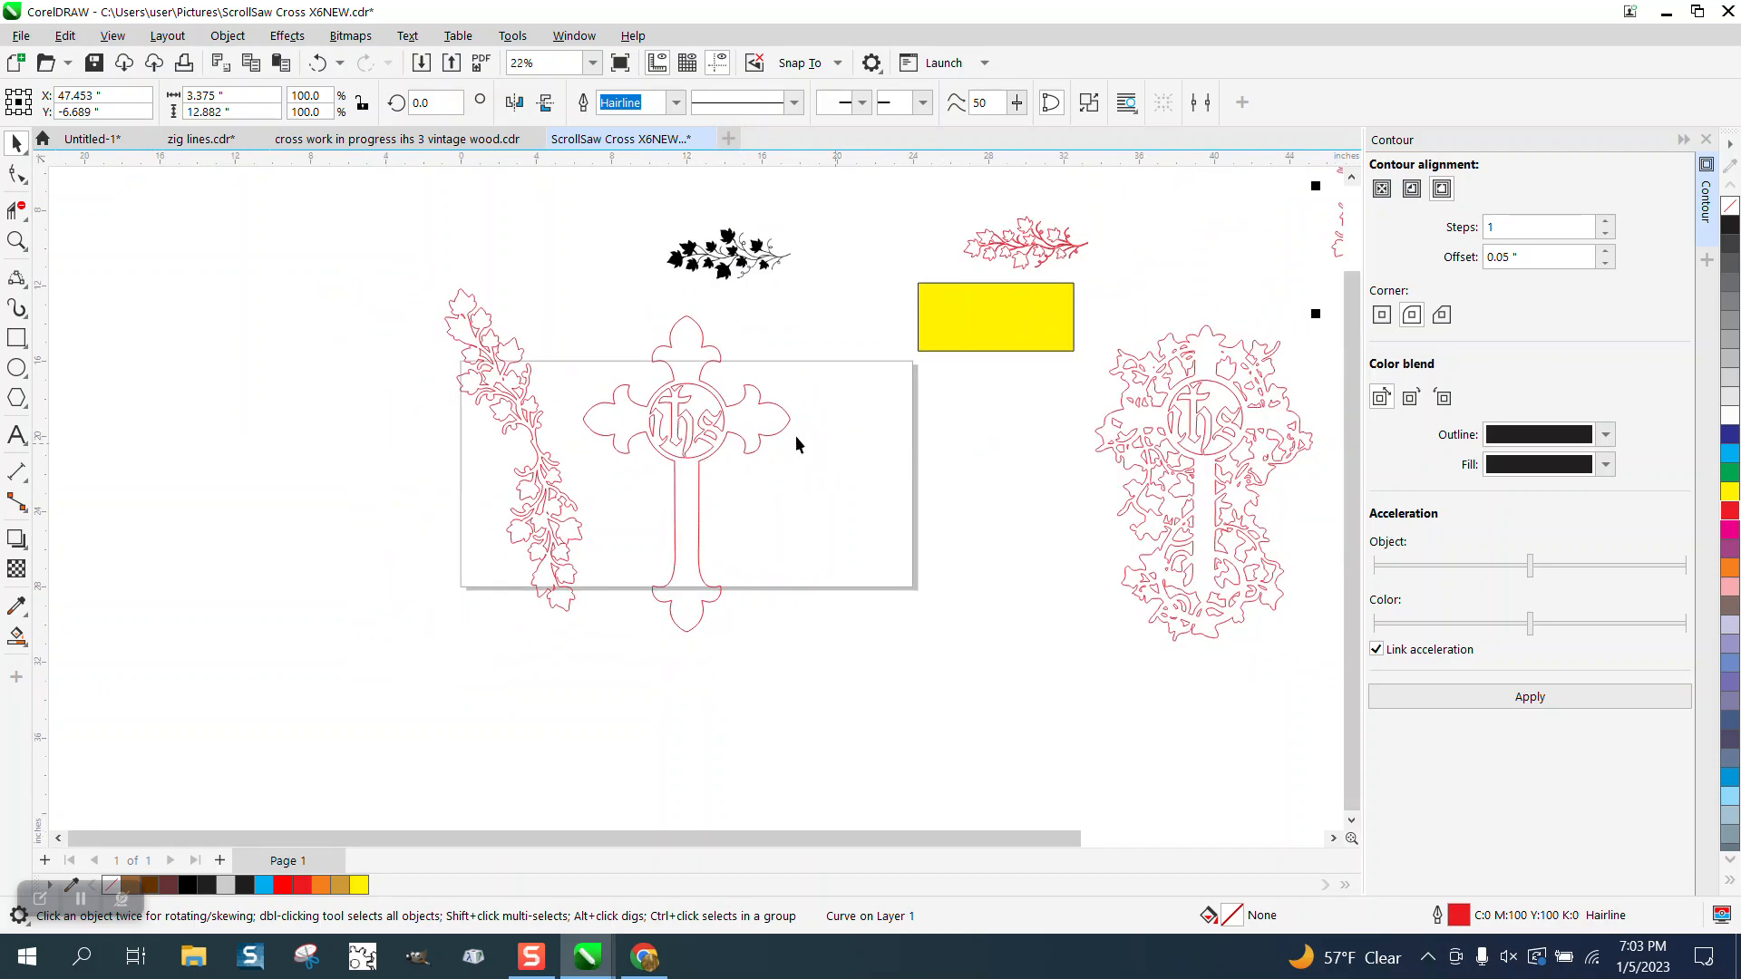
left_click(737, 402)
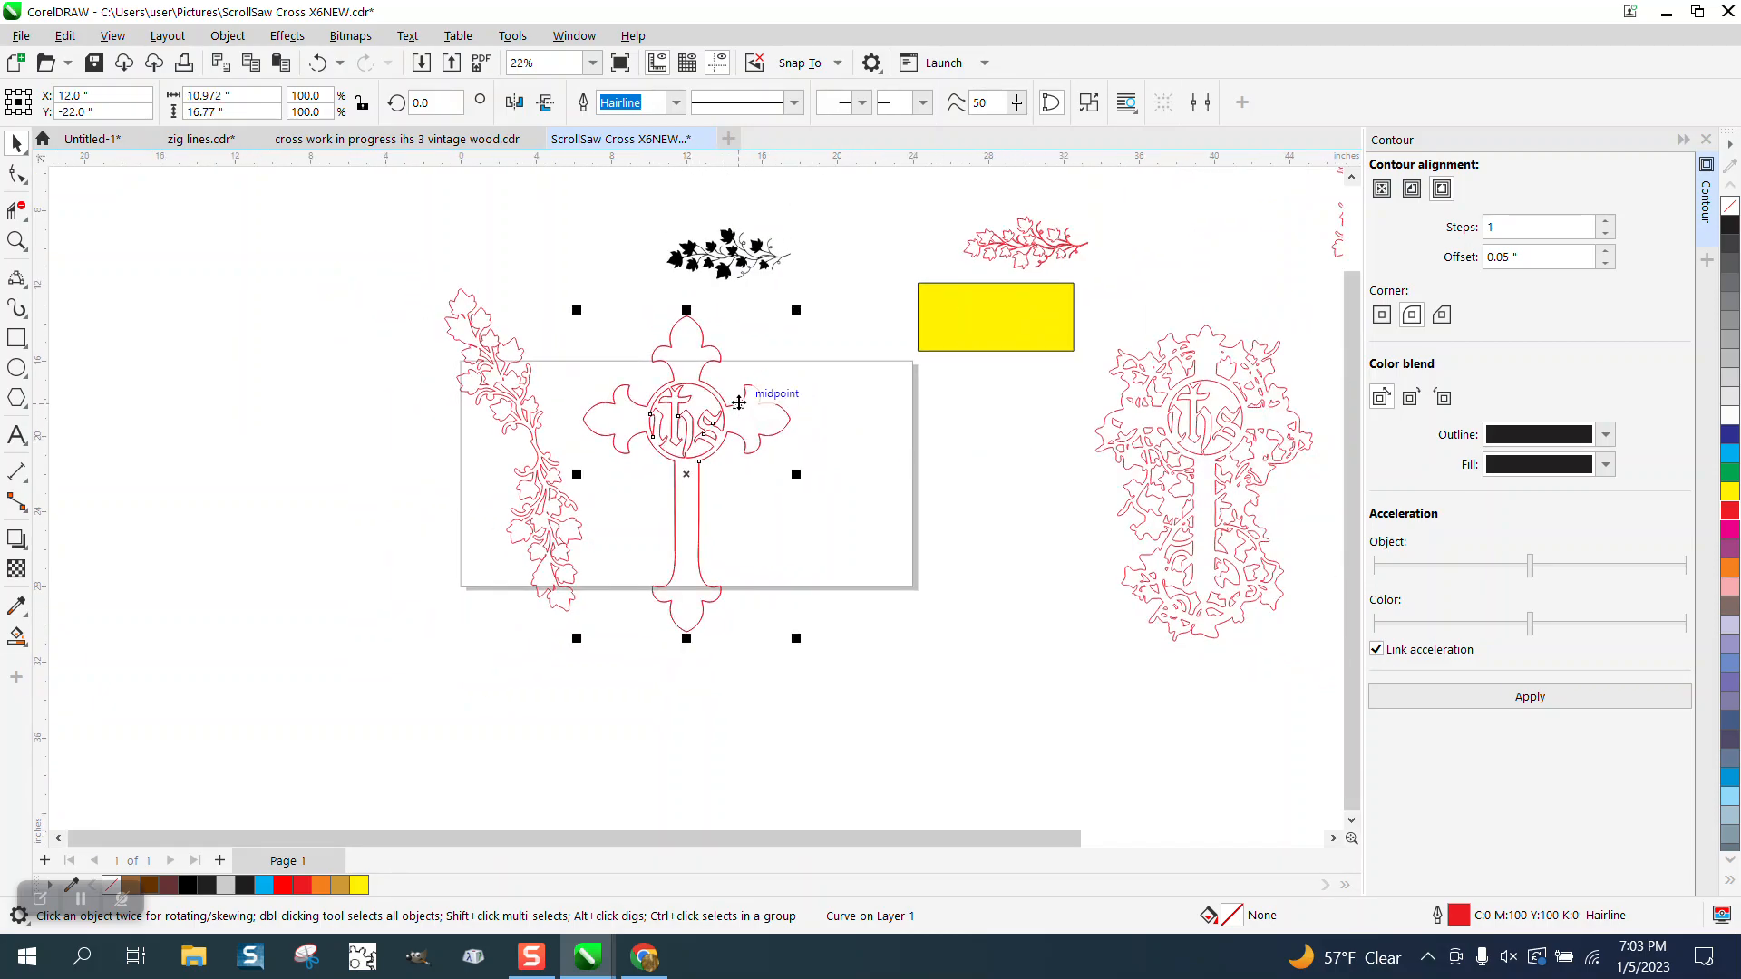
key("ctrl+d")
left_click(1026, 321)
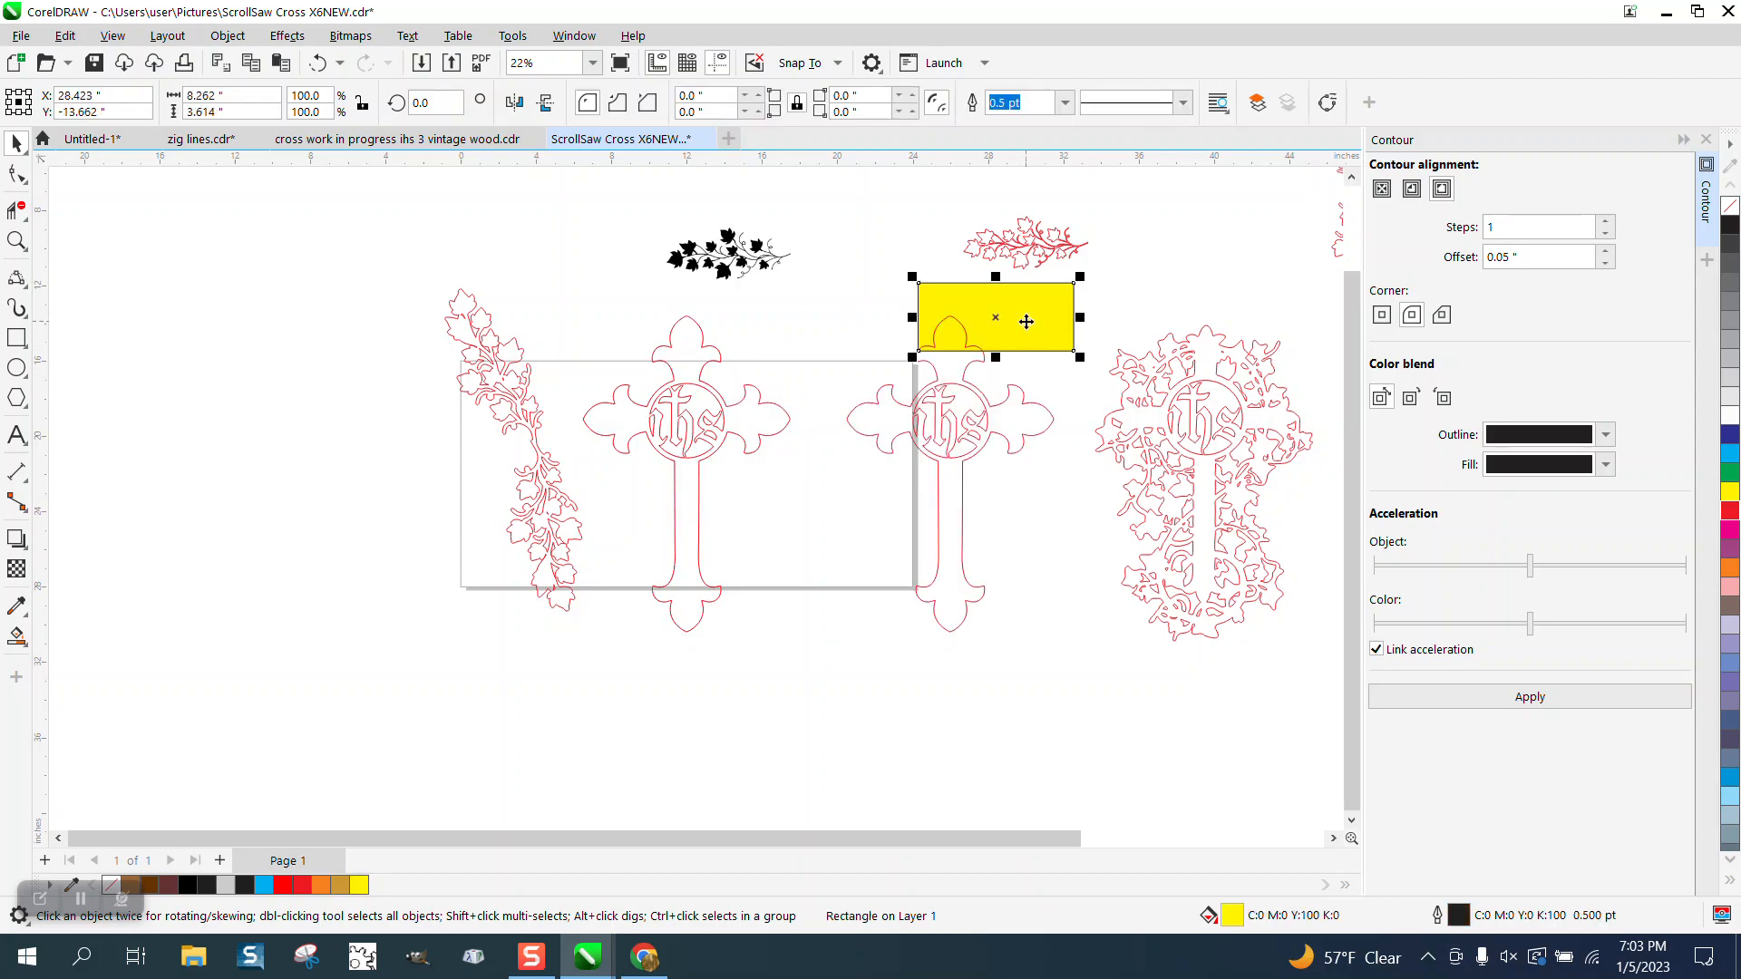
key("Delete")
Step: Remove the IHS lettering and ring from inside the original cross with Virtual Segment Delete
left_click(704, 417)
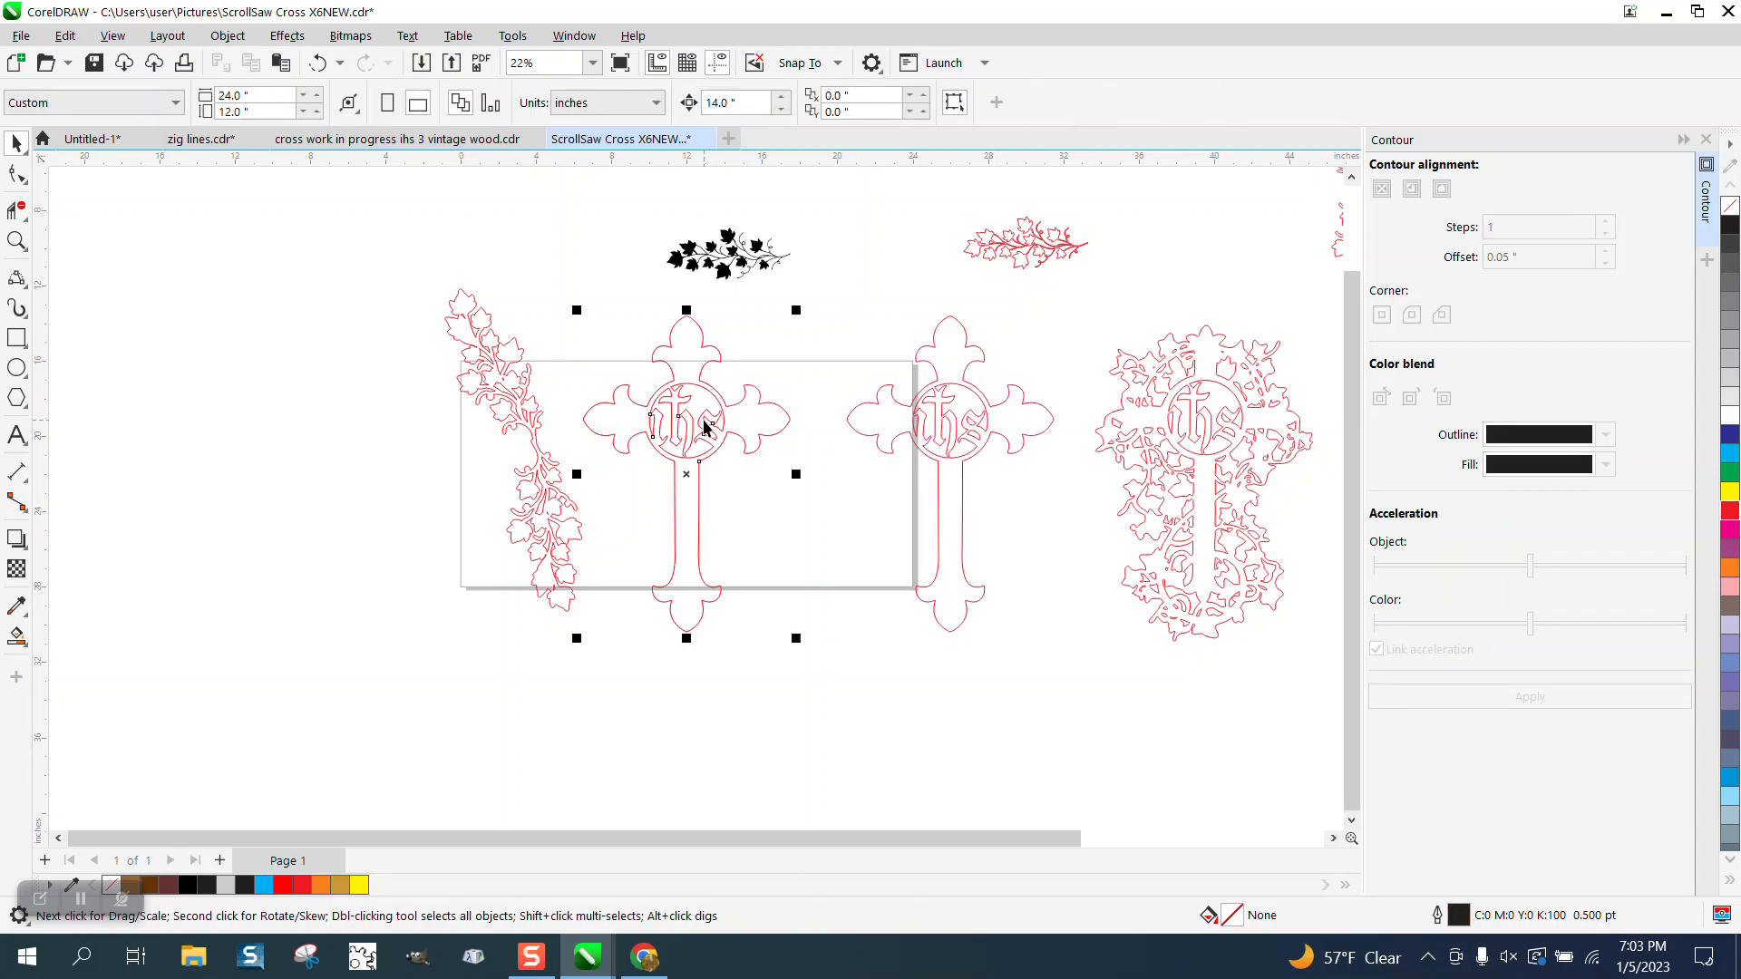
left_click(18, 211)
left_click_drag(634, 423, 733, 423)
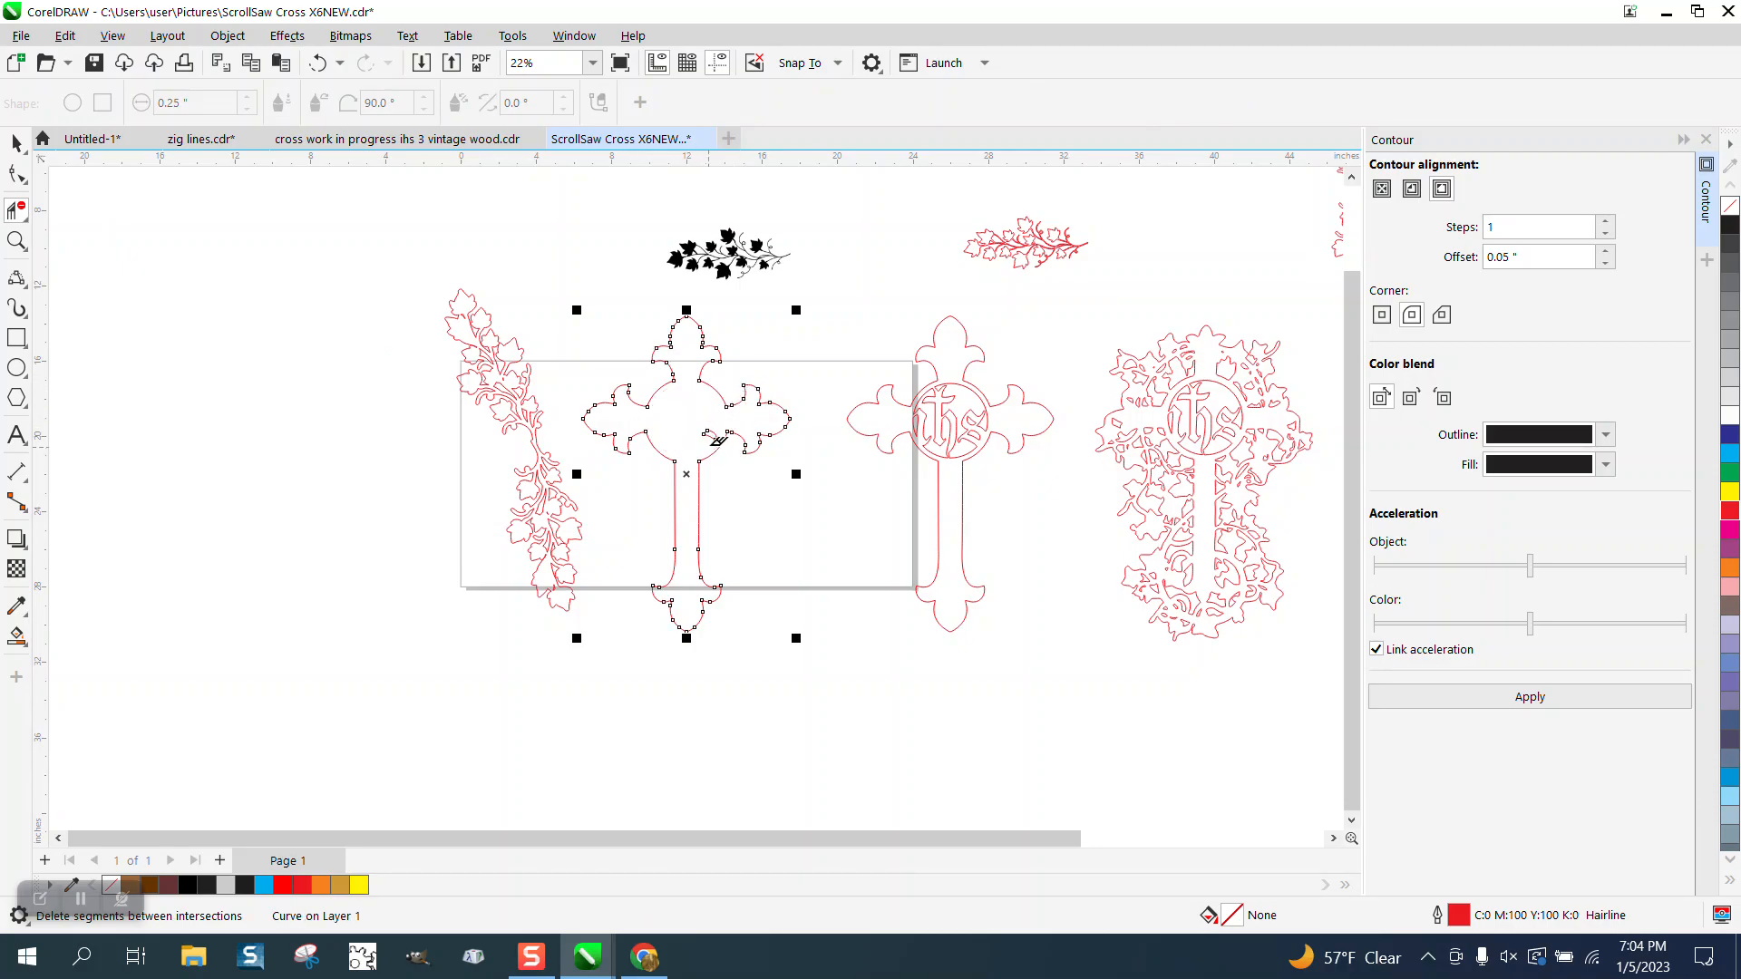
Step: Create a solid silhouette of the emptied cross with Smart Fill and colour it cyan
left_click(16, 636)
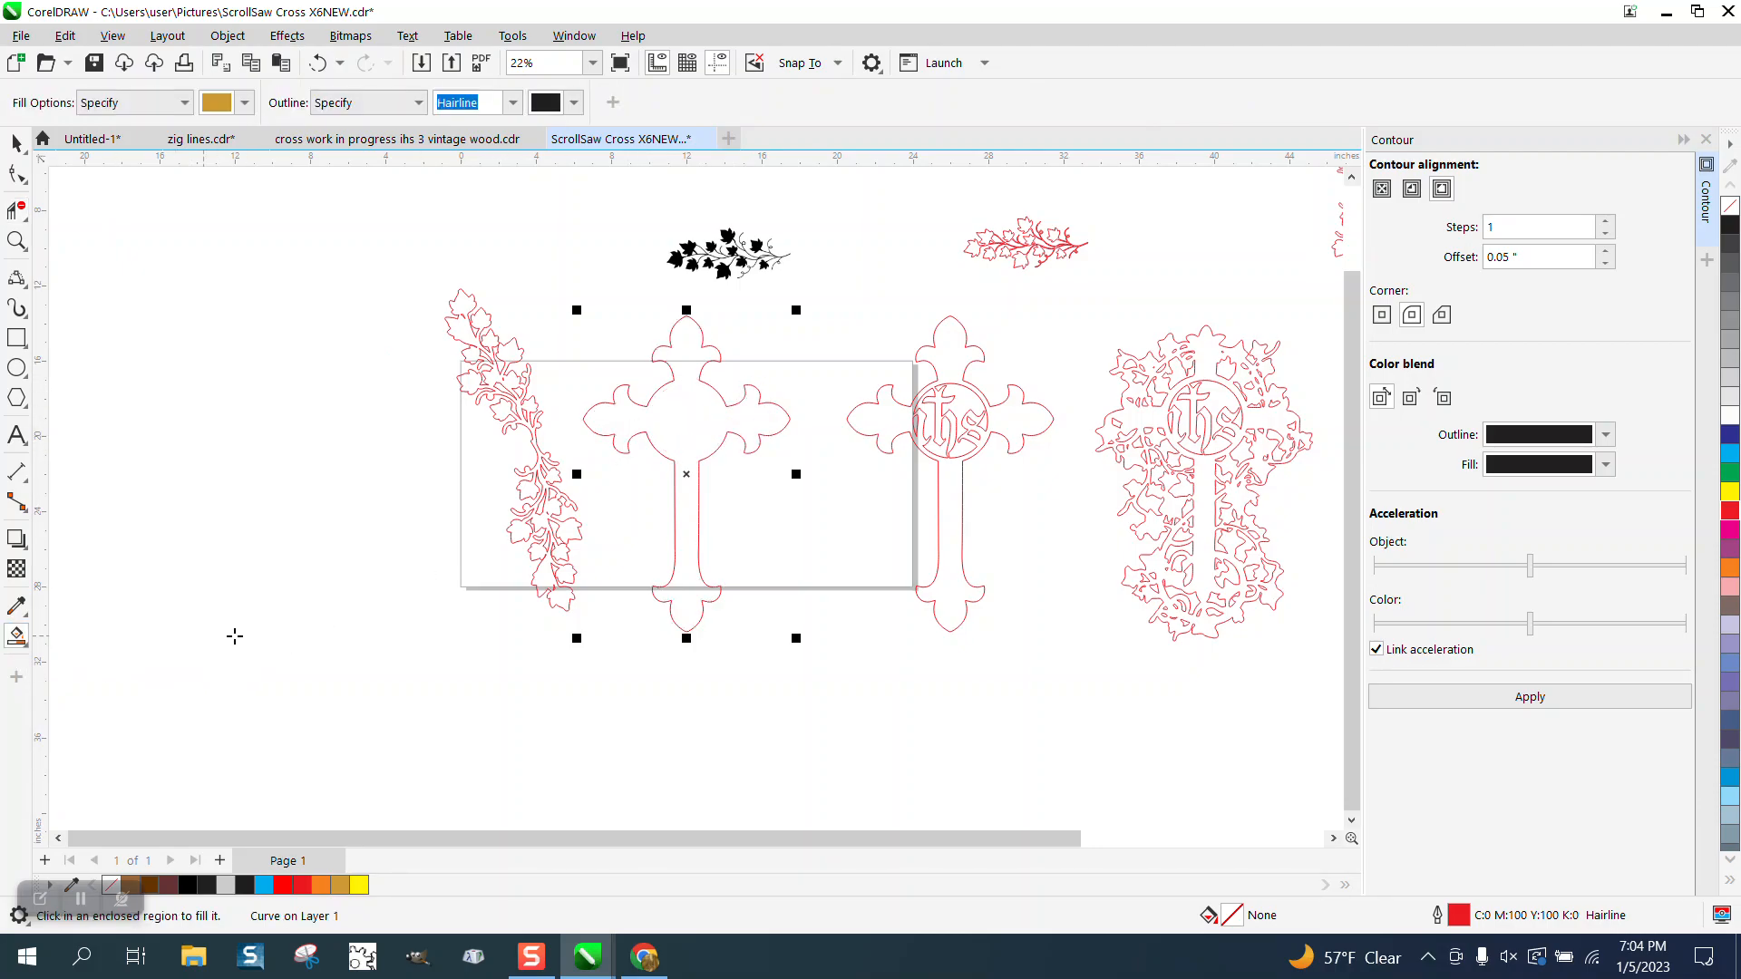
left_click(691, 436)
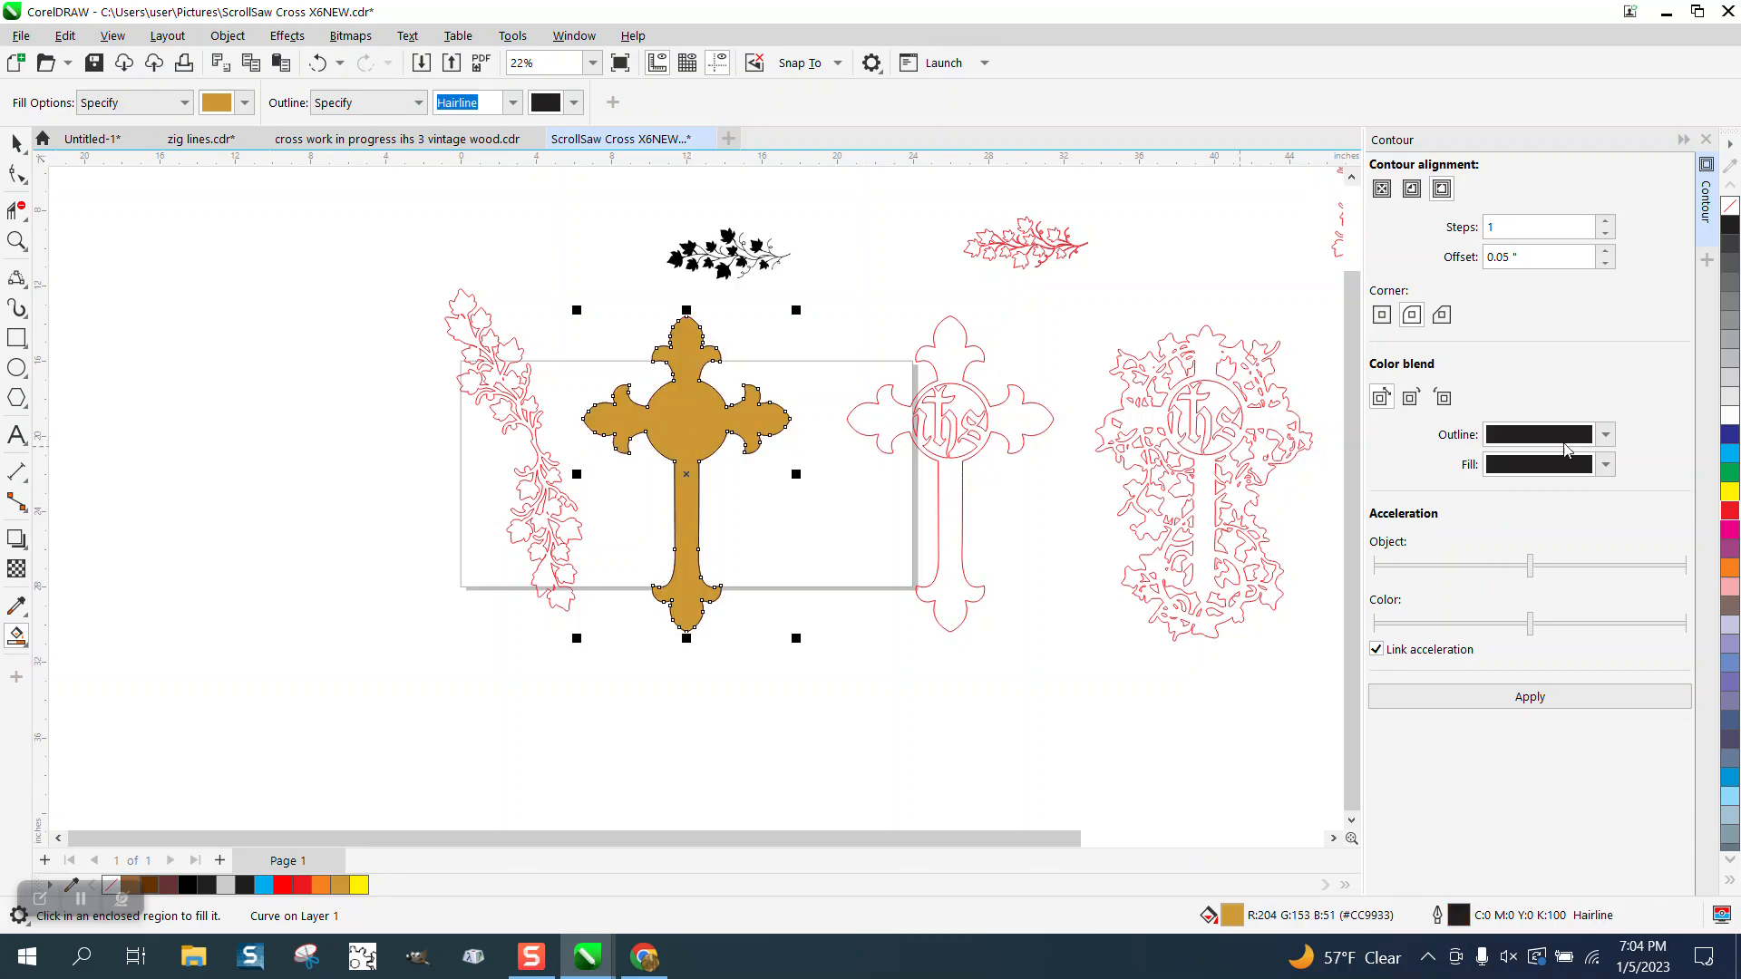
left_click(1733, 456)
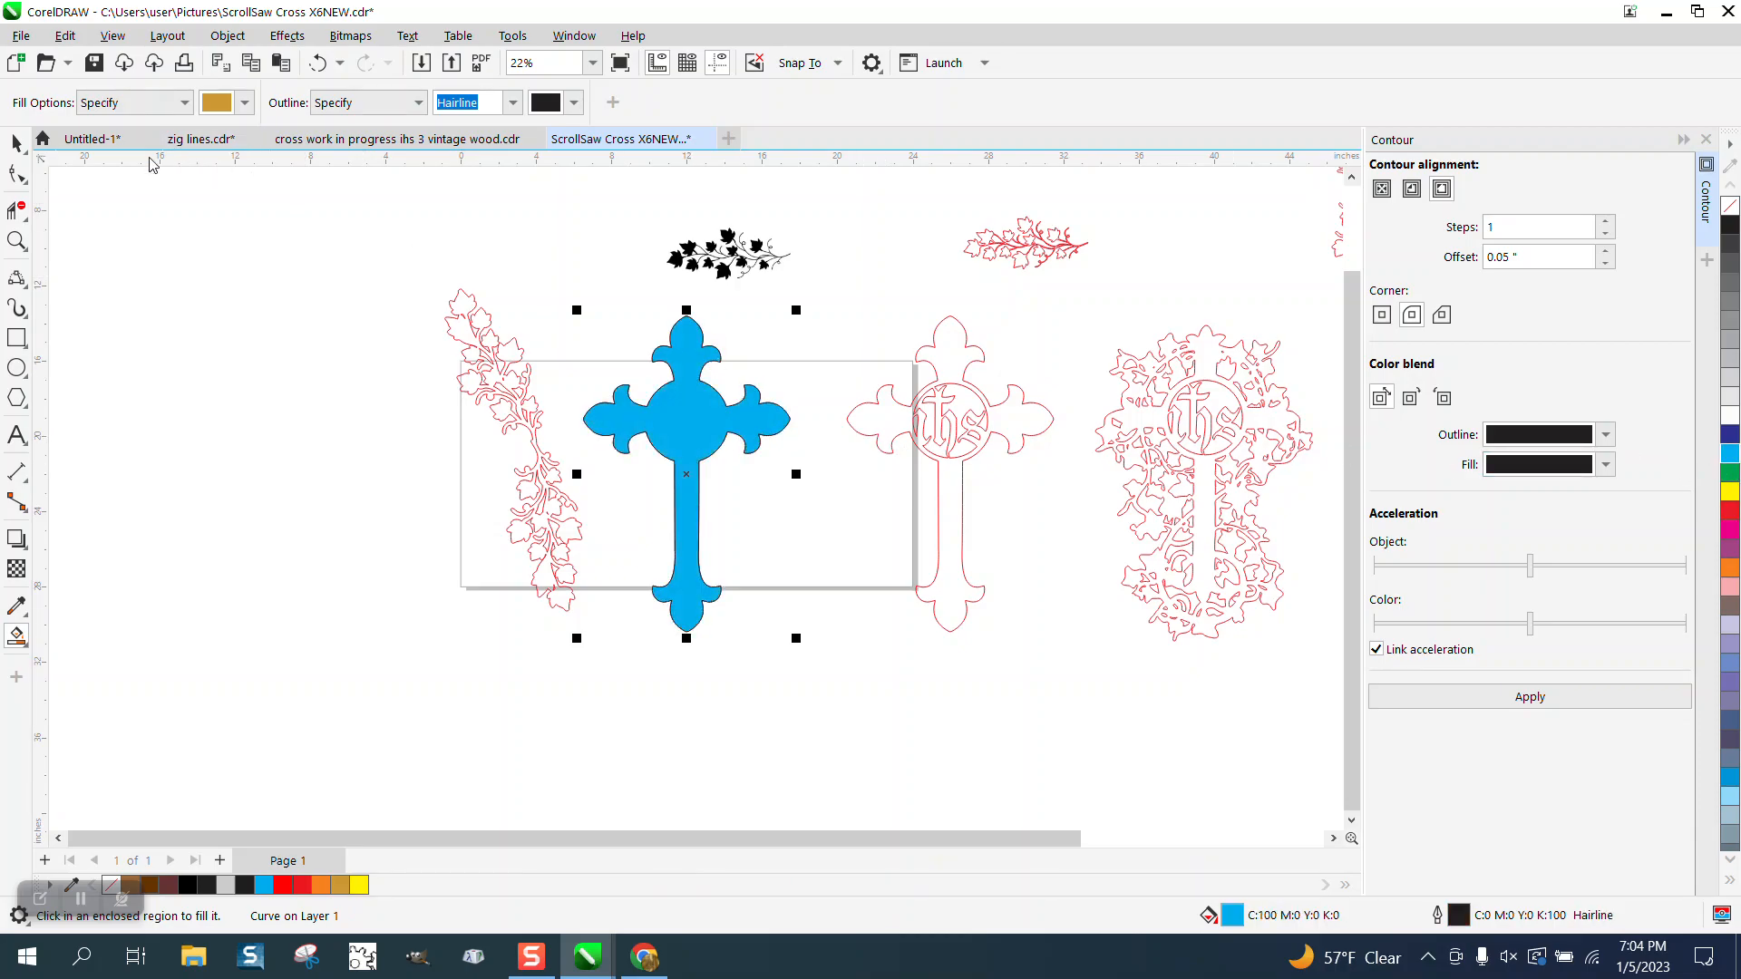
Step: Move the long vine over the cross's left side and place a horizontally mirrored copy over its right side
left_click(16, 143)
left_click_drag(531, 438, 635, 457)
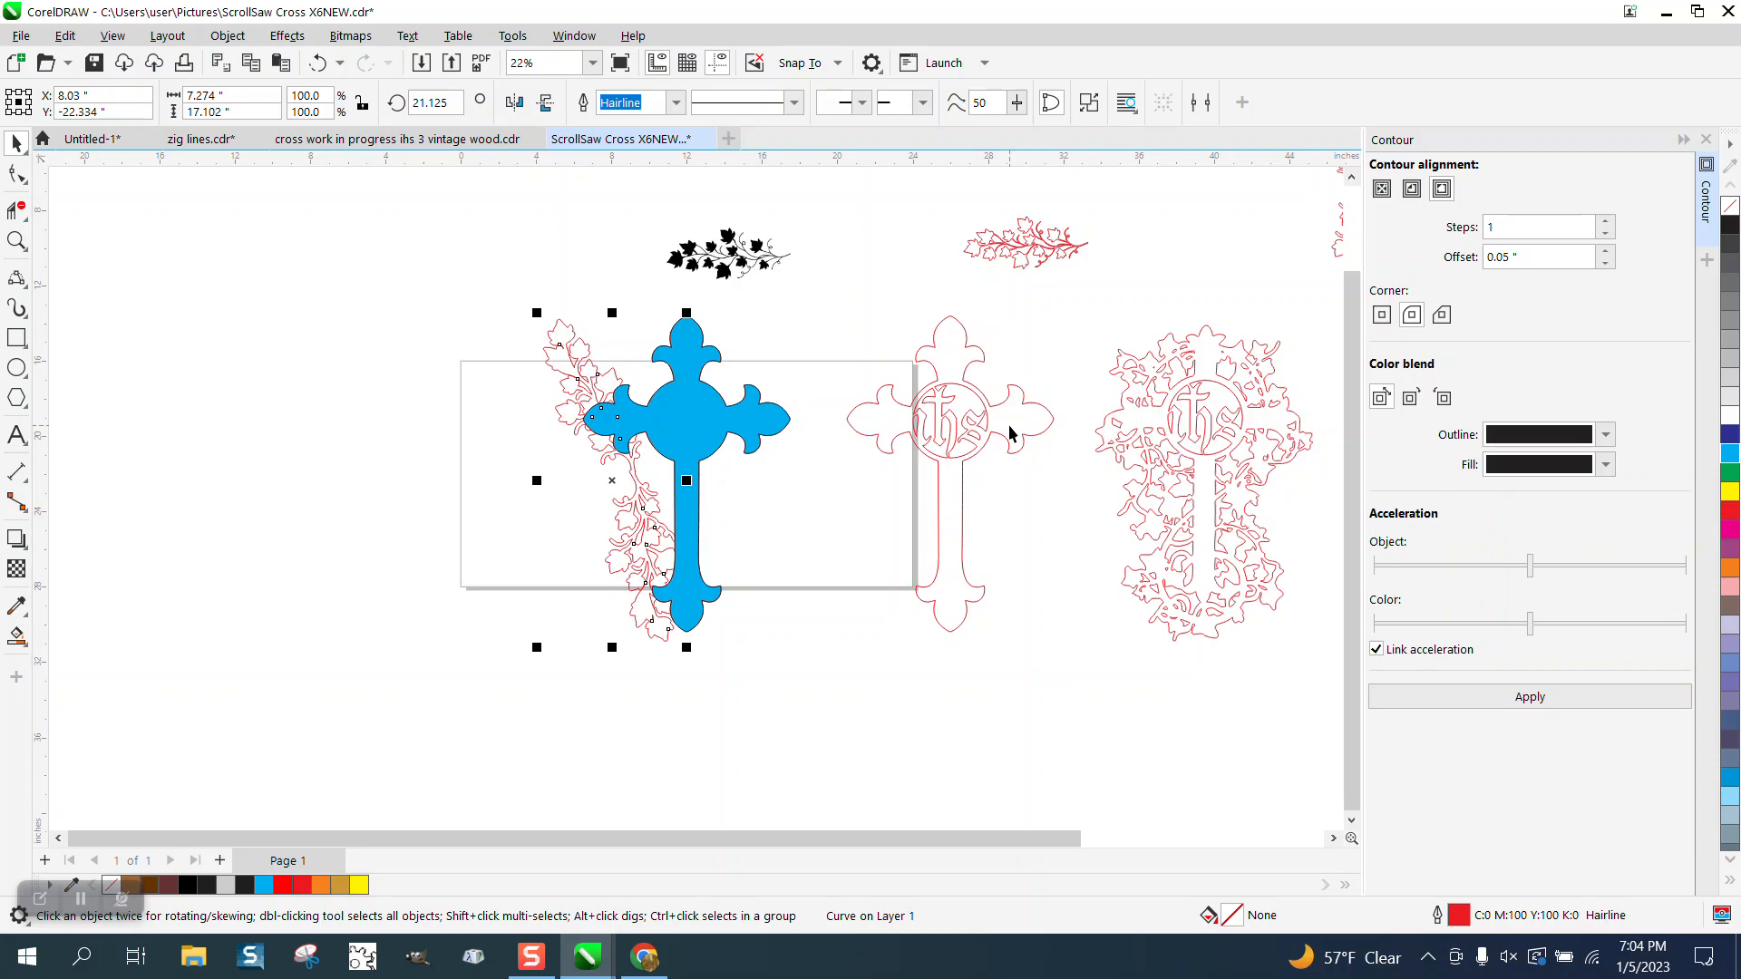
left_click(515, 103)
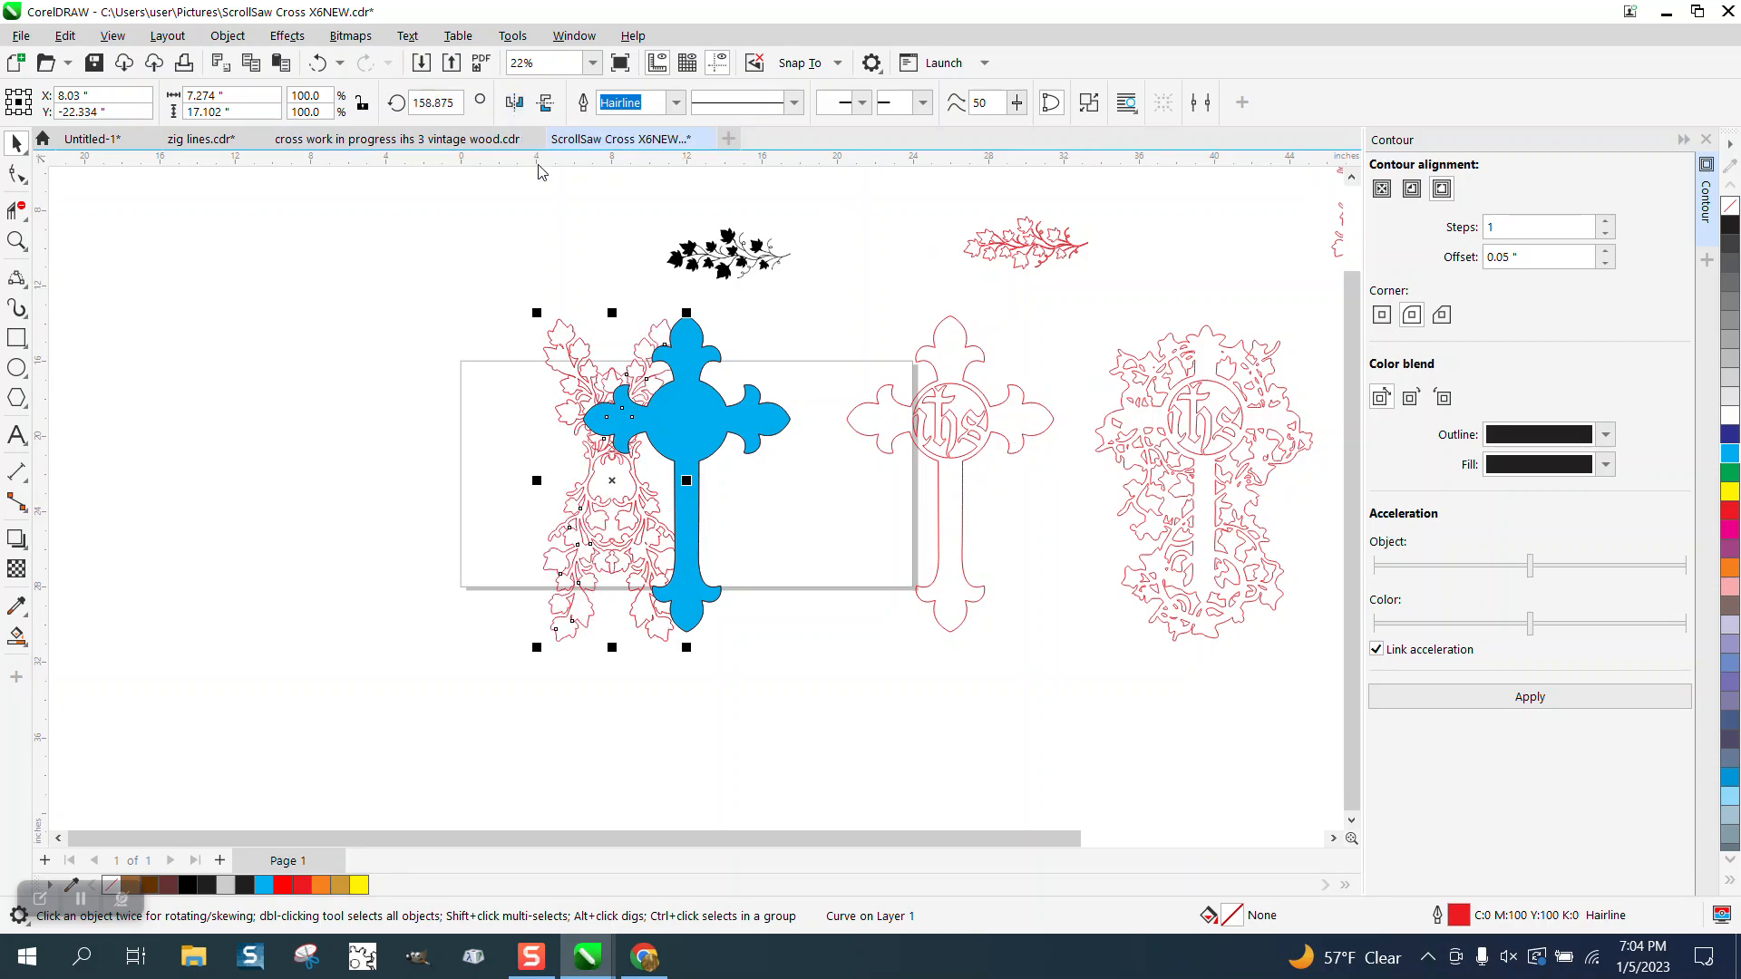
left_click_drag(651, 388, 804, 425)
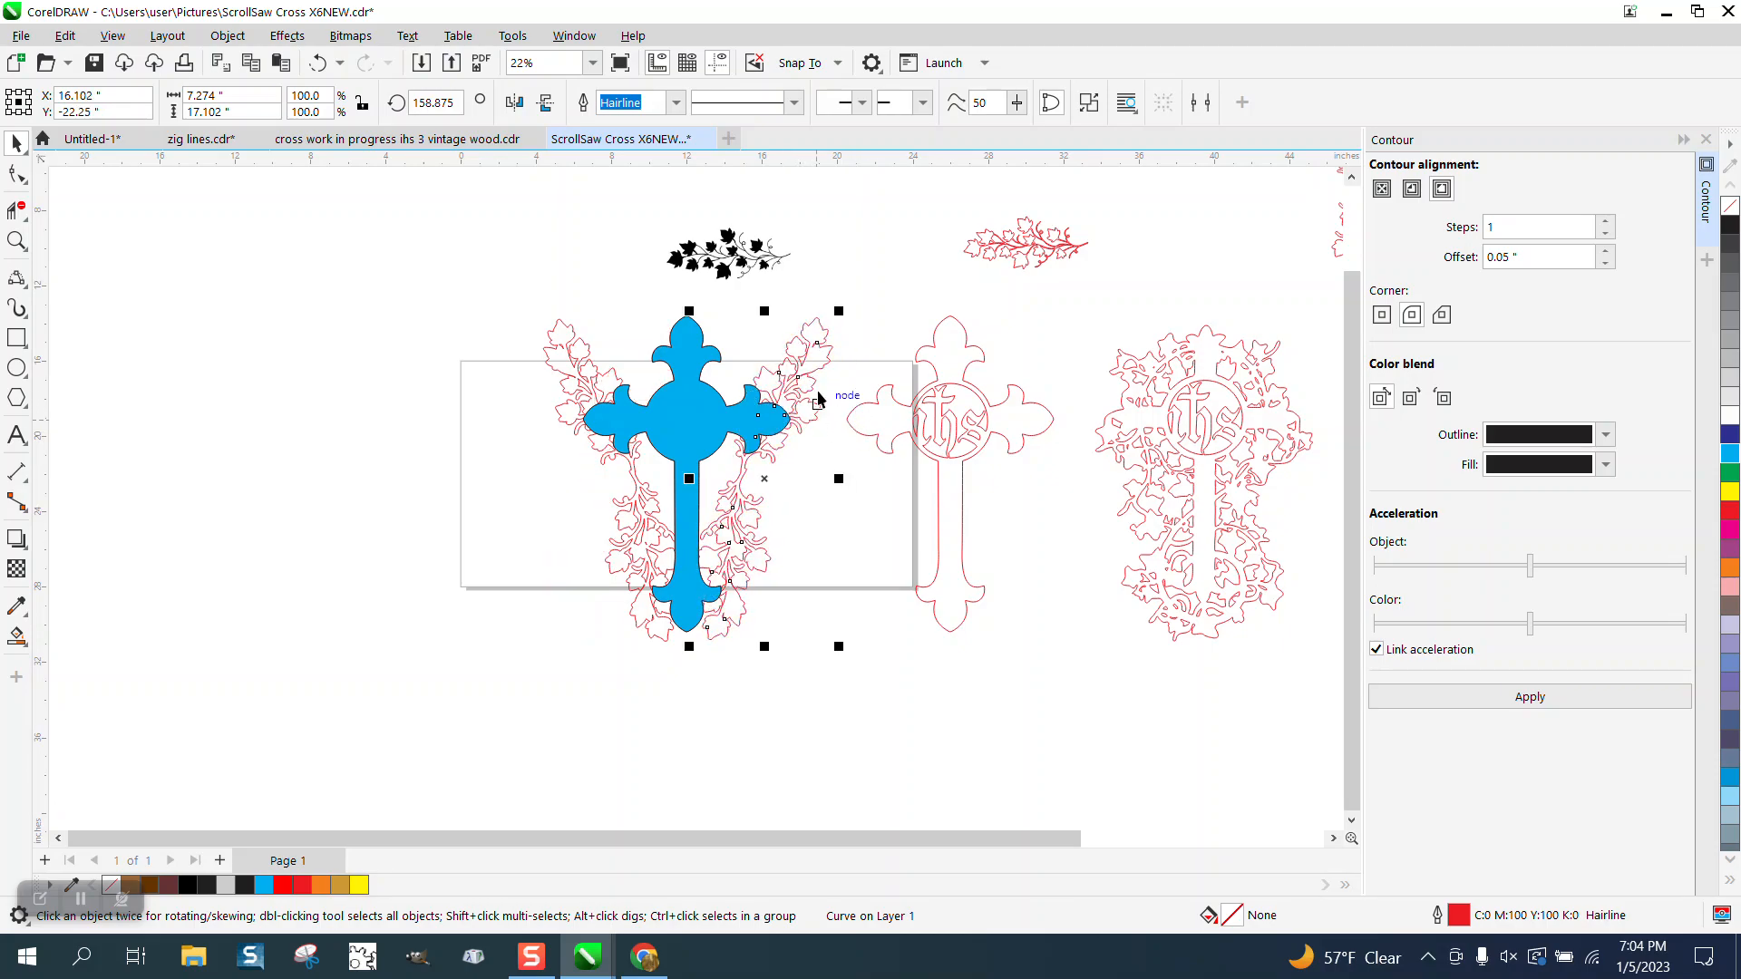
Step: Move the black ivy bitmap aside and group the two long vines beside the cyan cross
left_click_drag(764, 276, 907, 244)
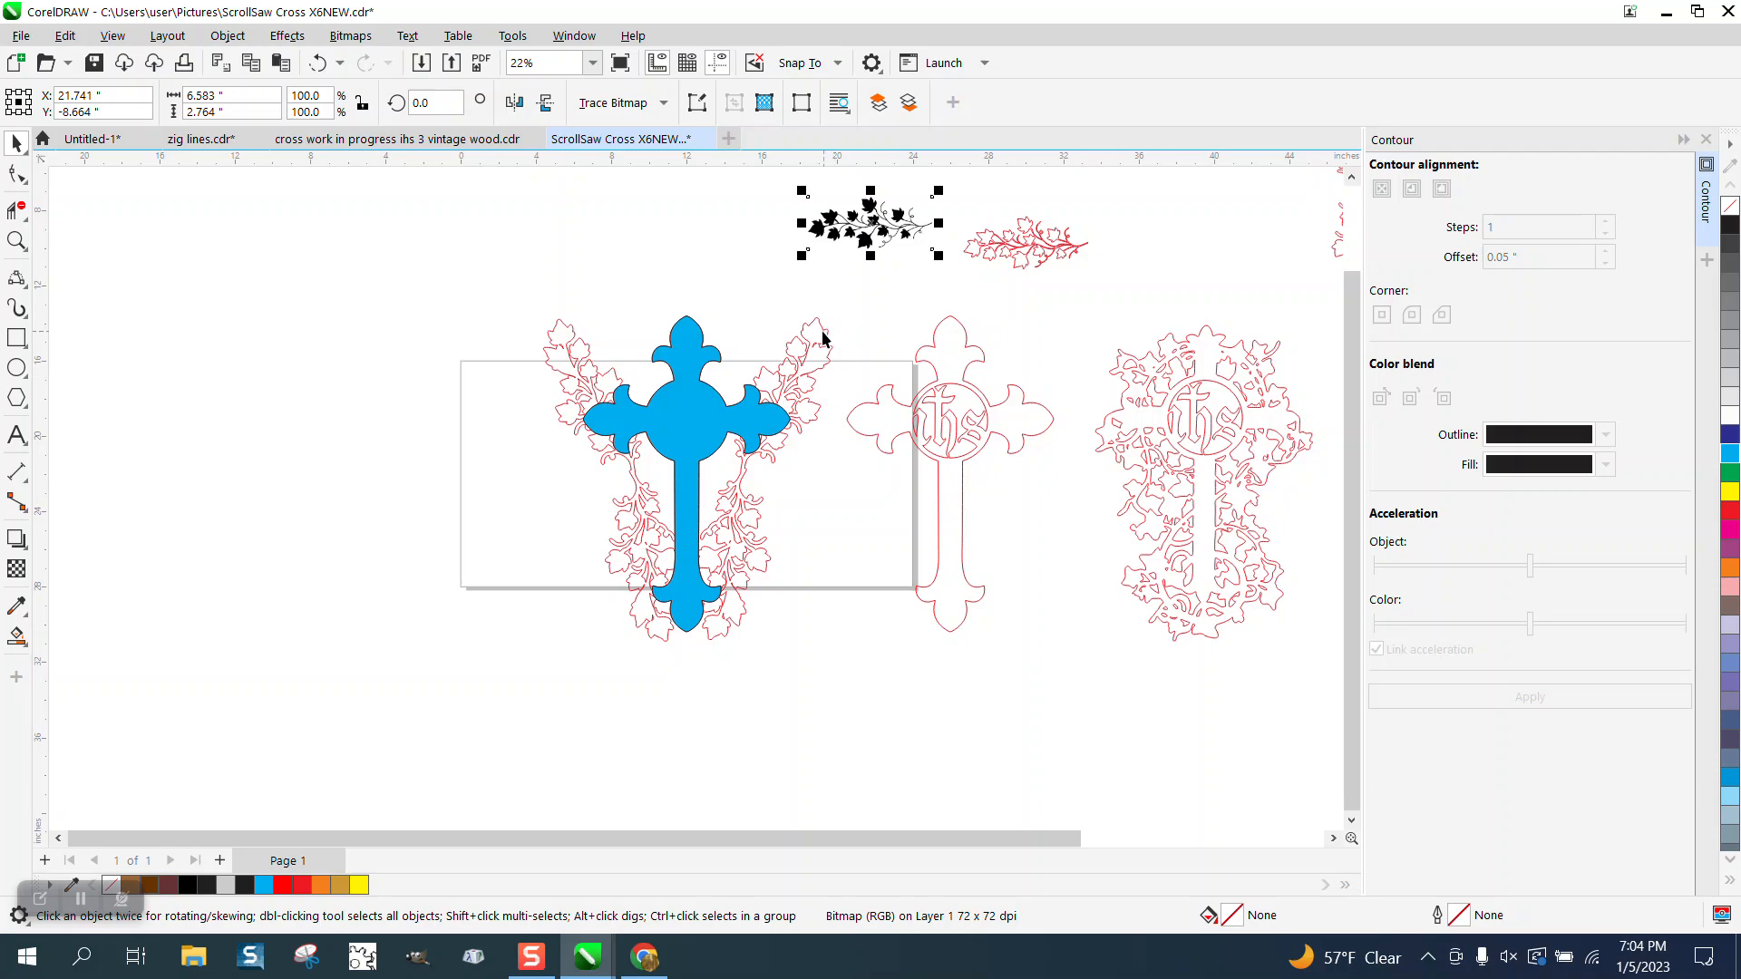
left_click(822, 334)
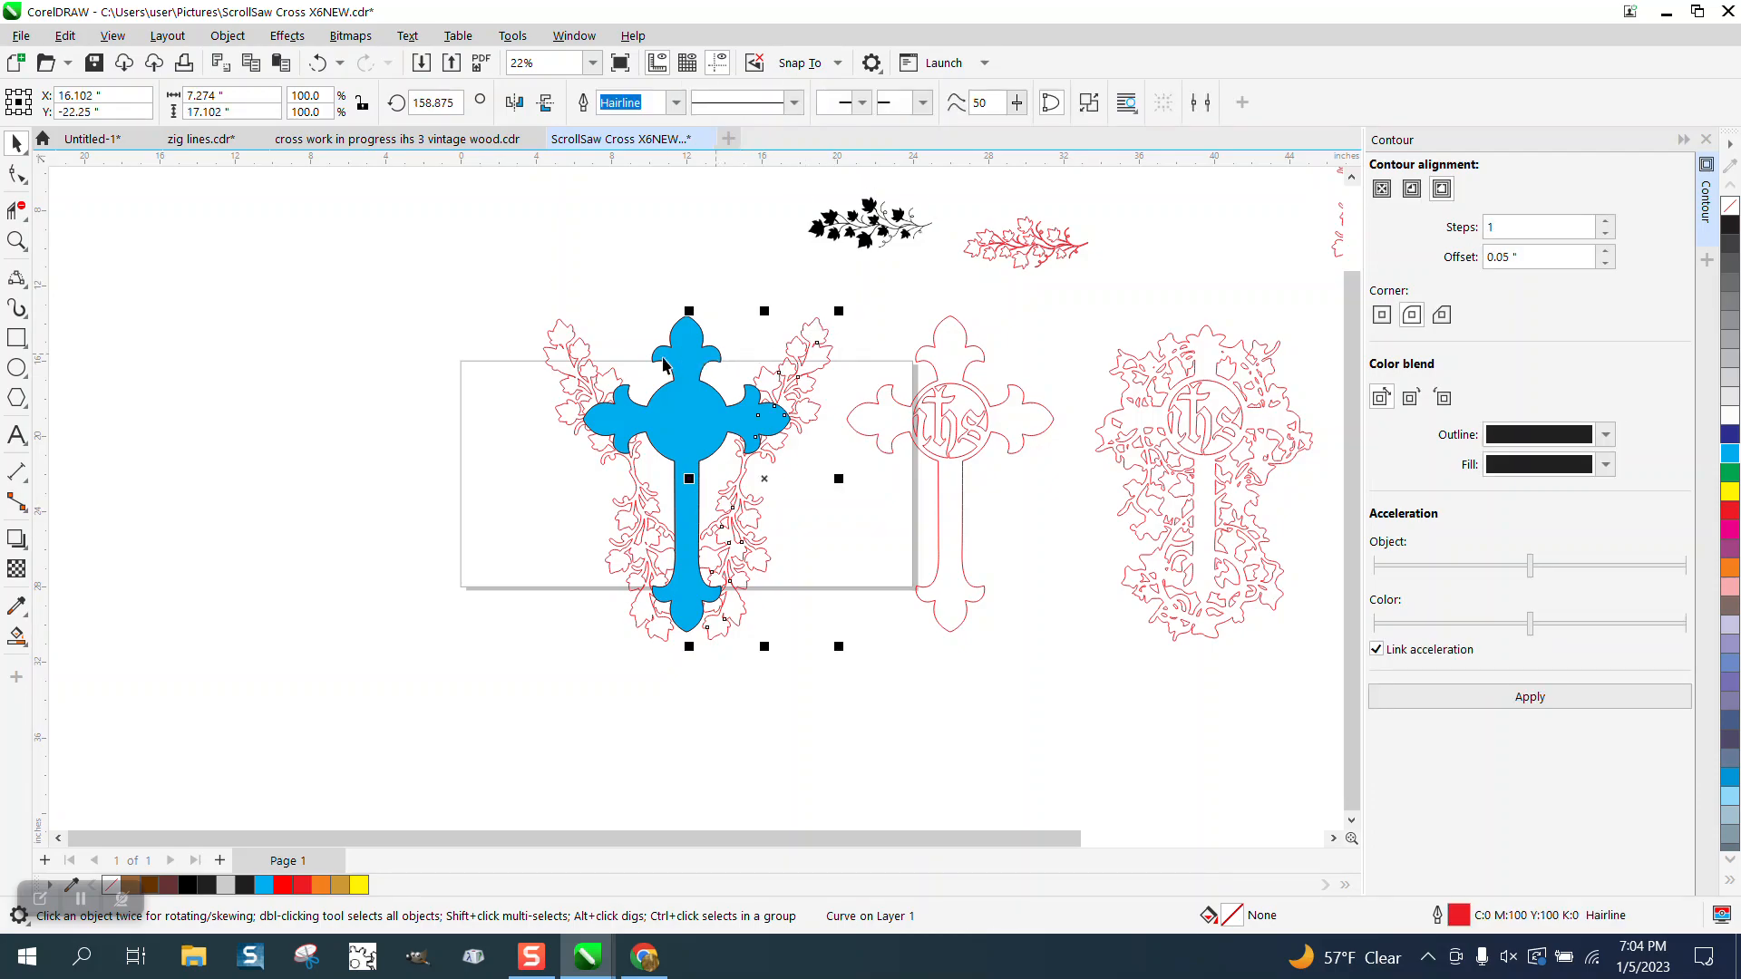
left_click(587, 348, "shift")
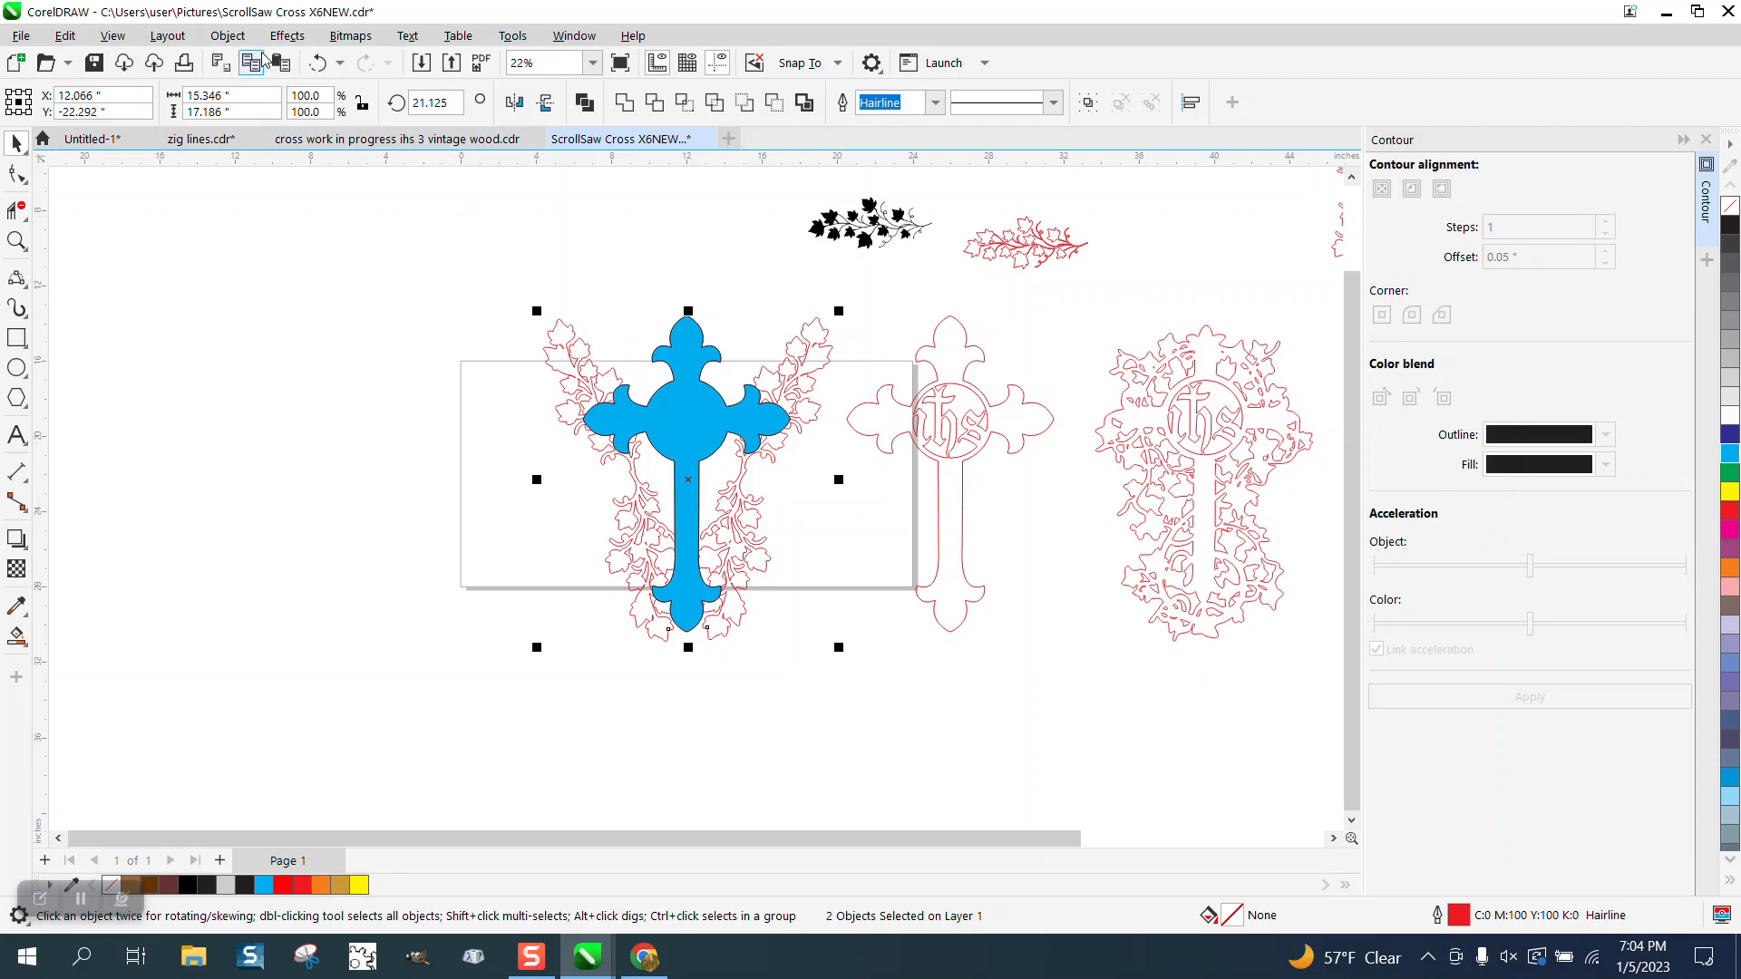
left_click(227, 35)
mouse_move(444, 393)
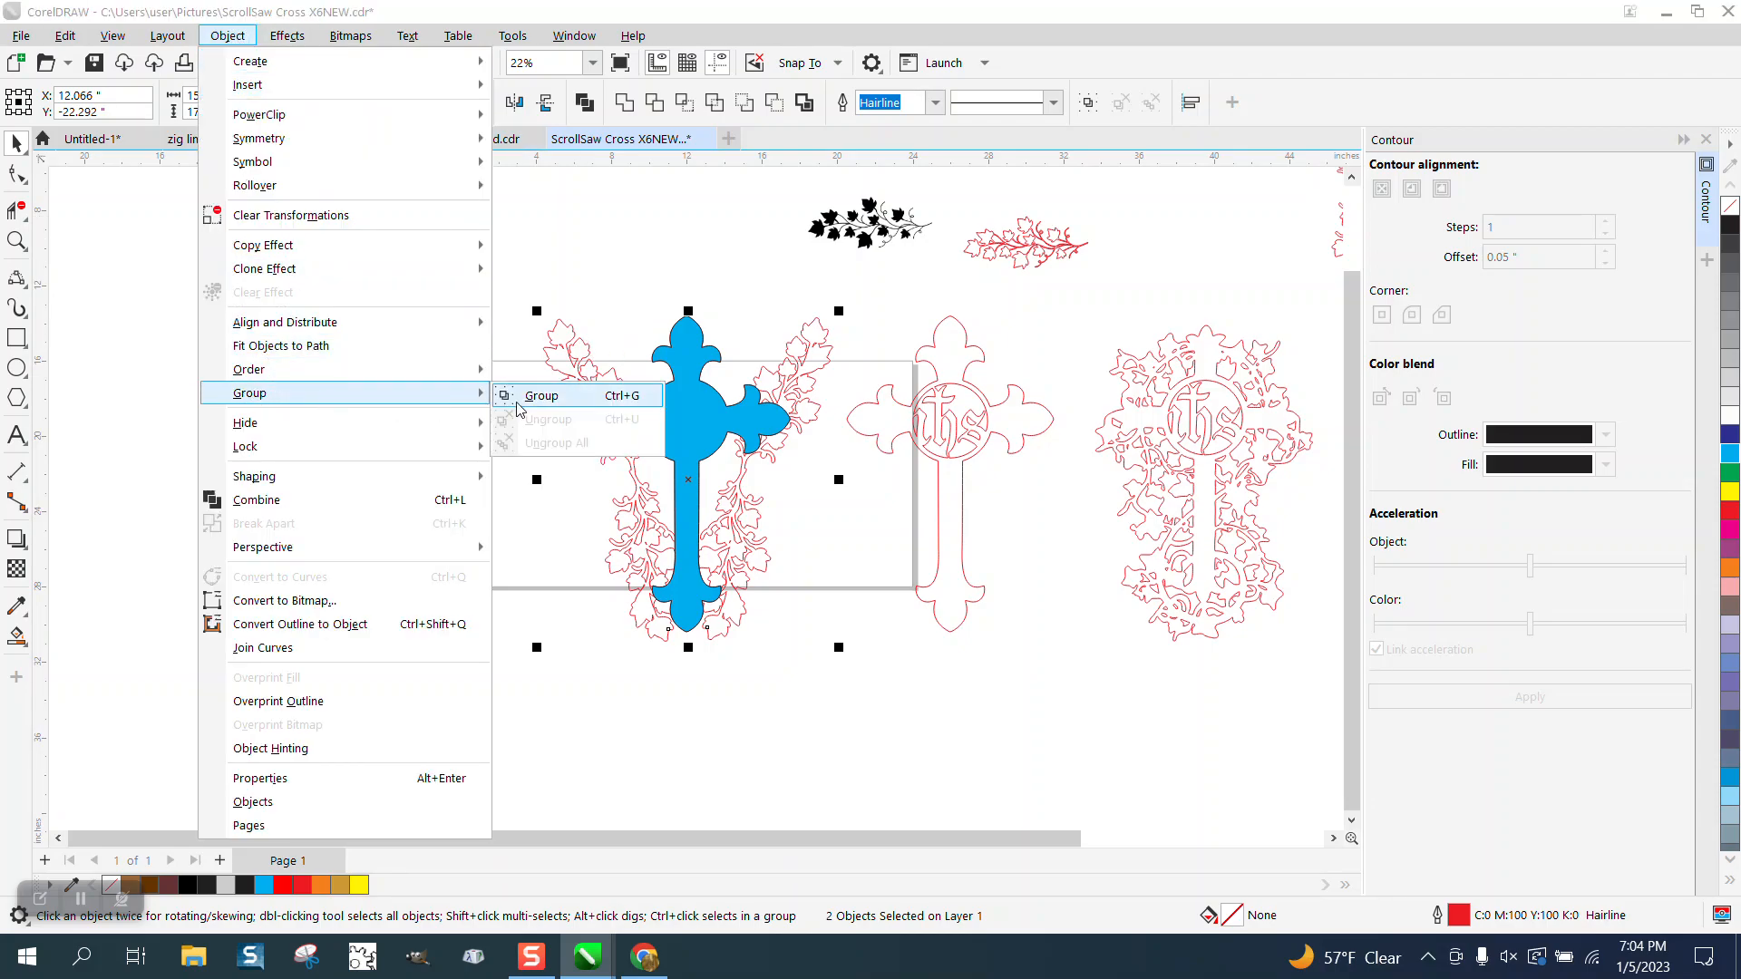
left_click(535, 396)
Step: Try Front Minus Back and Back Minus Front on the grouped vines and cross shapes, undoing each attempt
left_click_drag(481, 260, 863, 689)
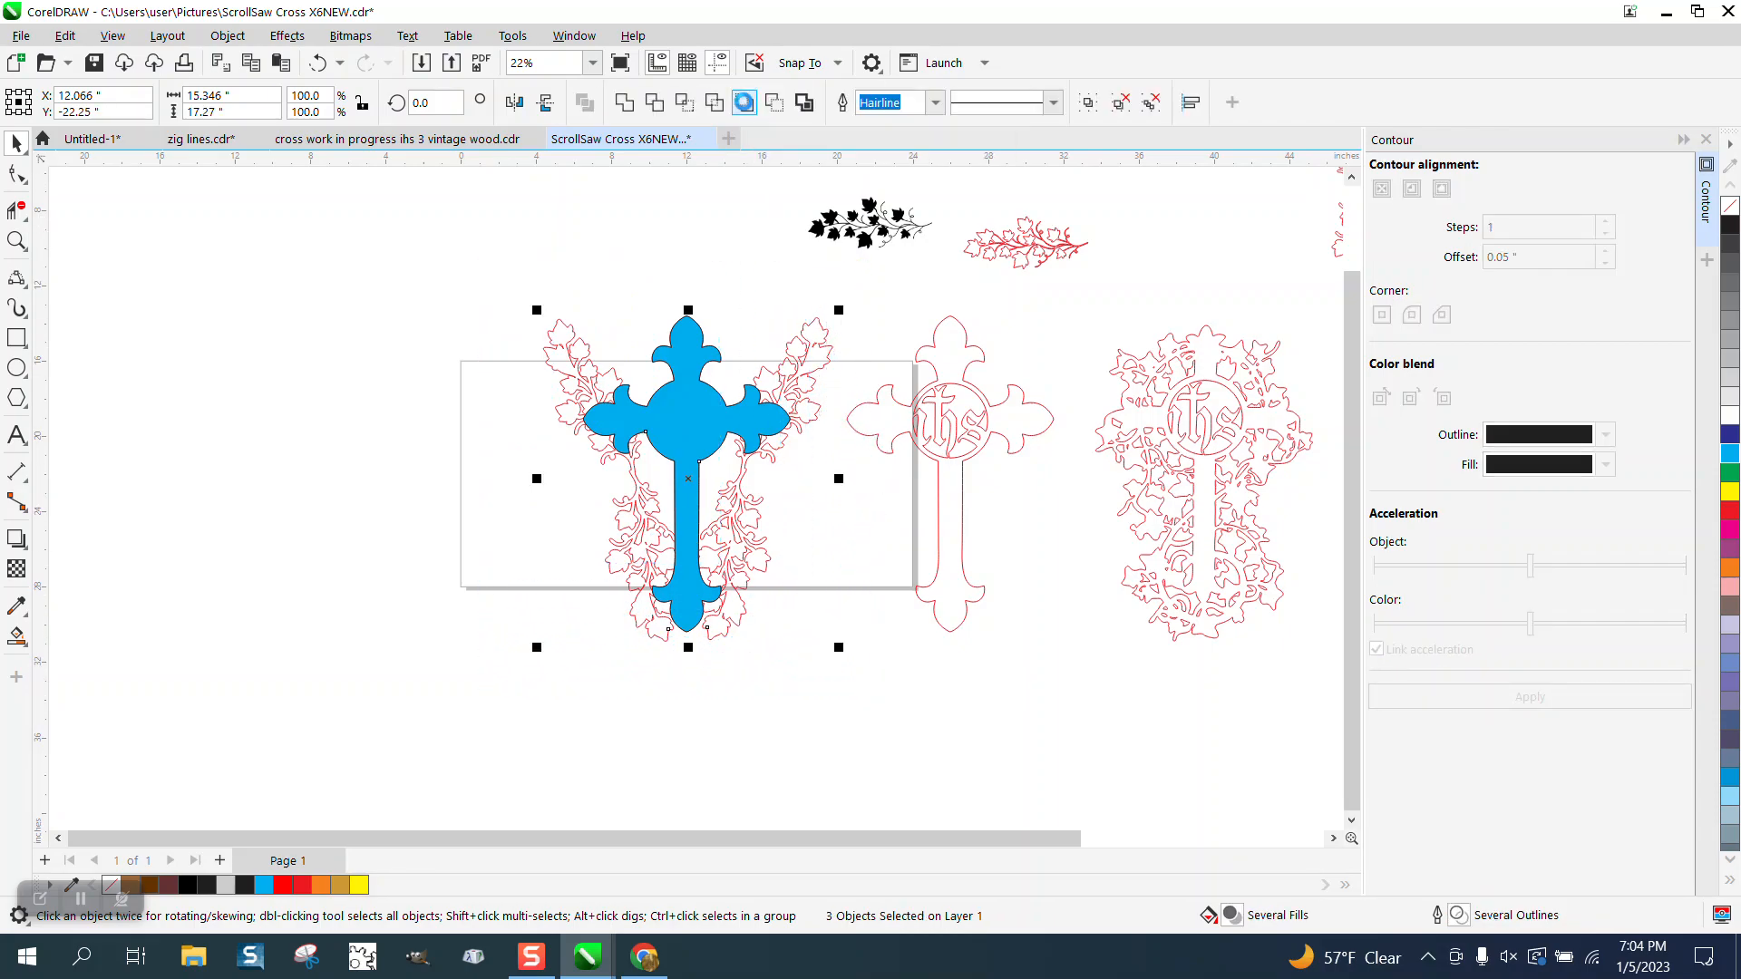
left_click(743, 102)
left_click(316, 62)
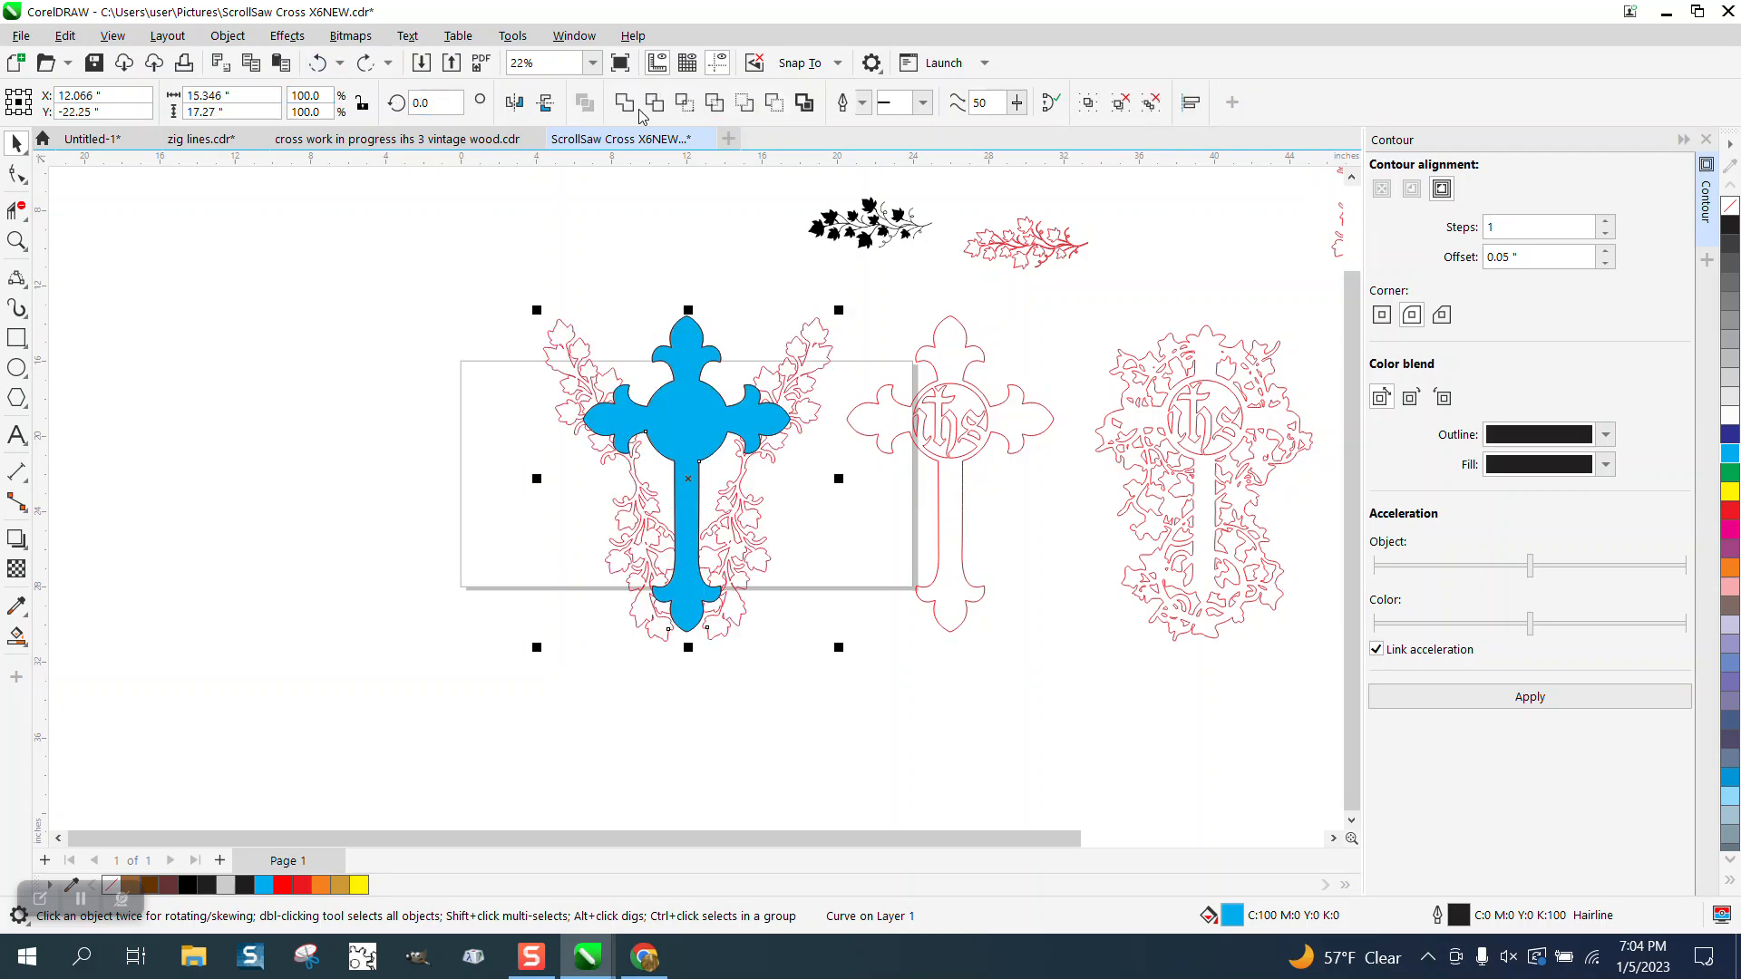
left_click(774, 103)
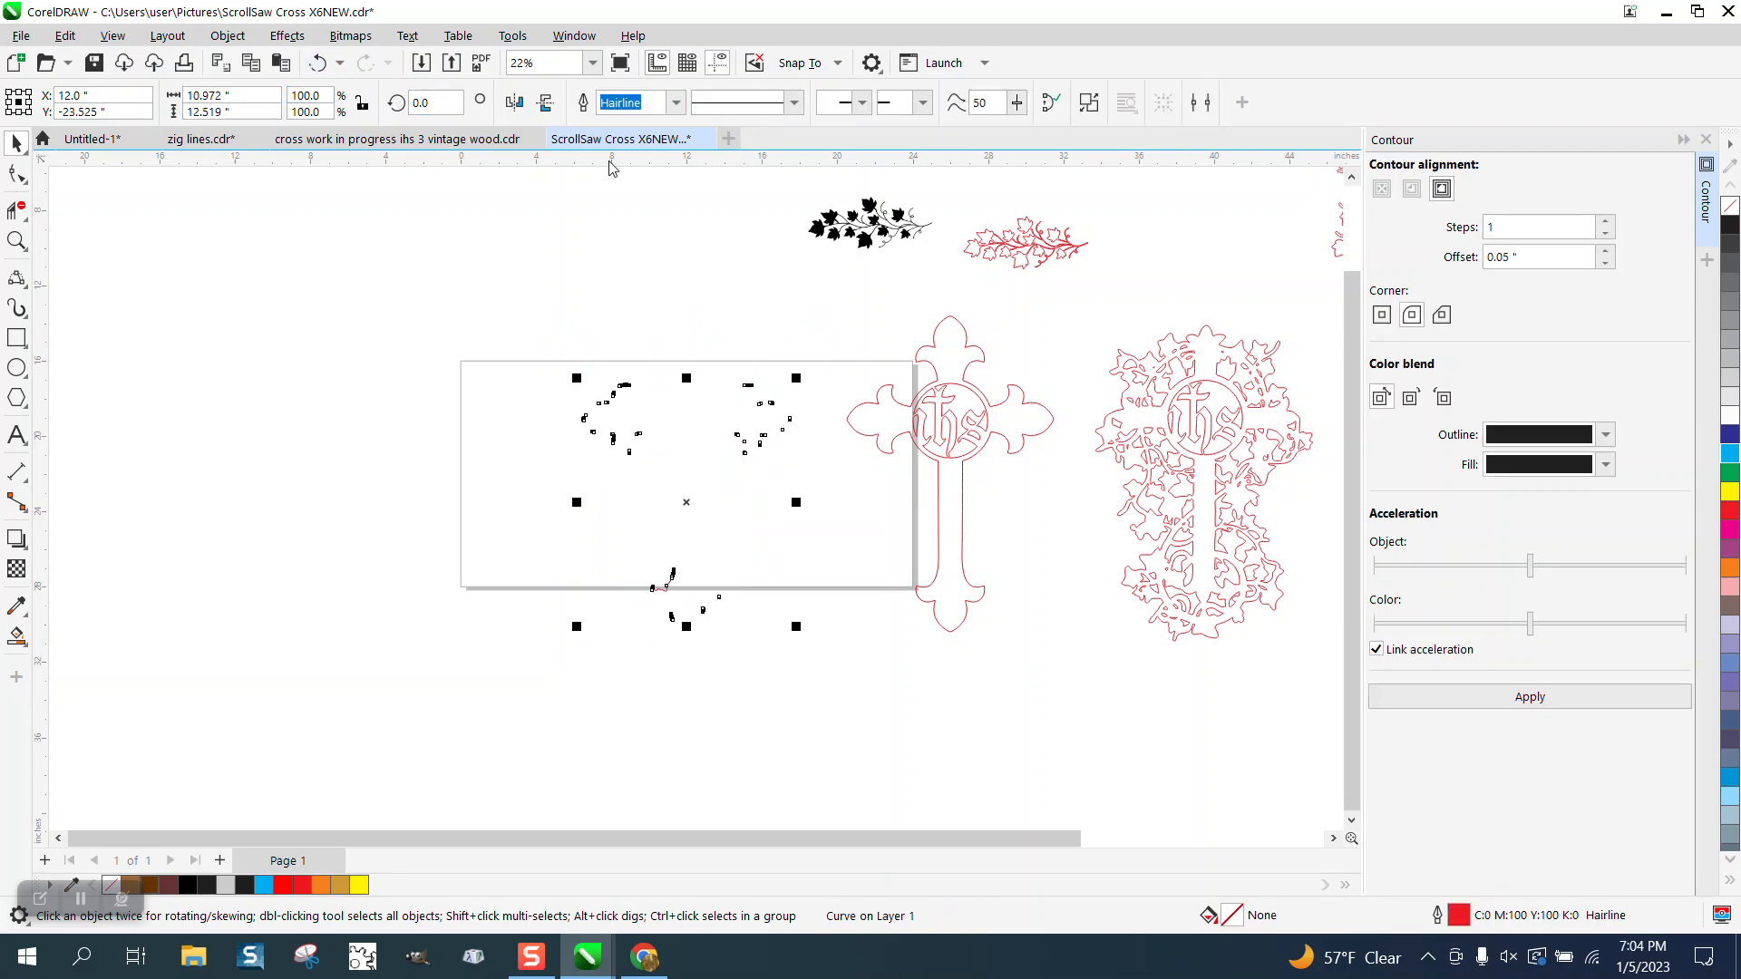
left_click(318, 63)
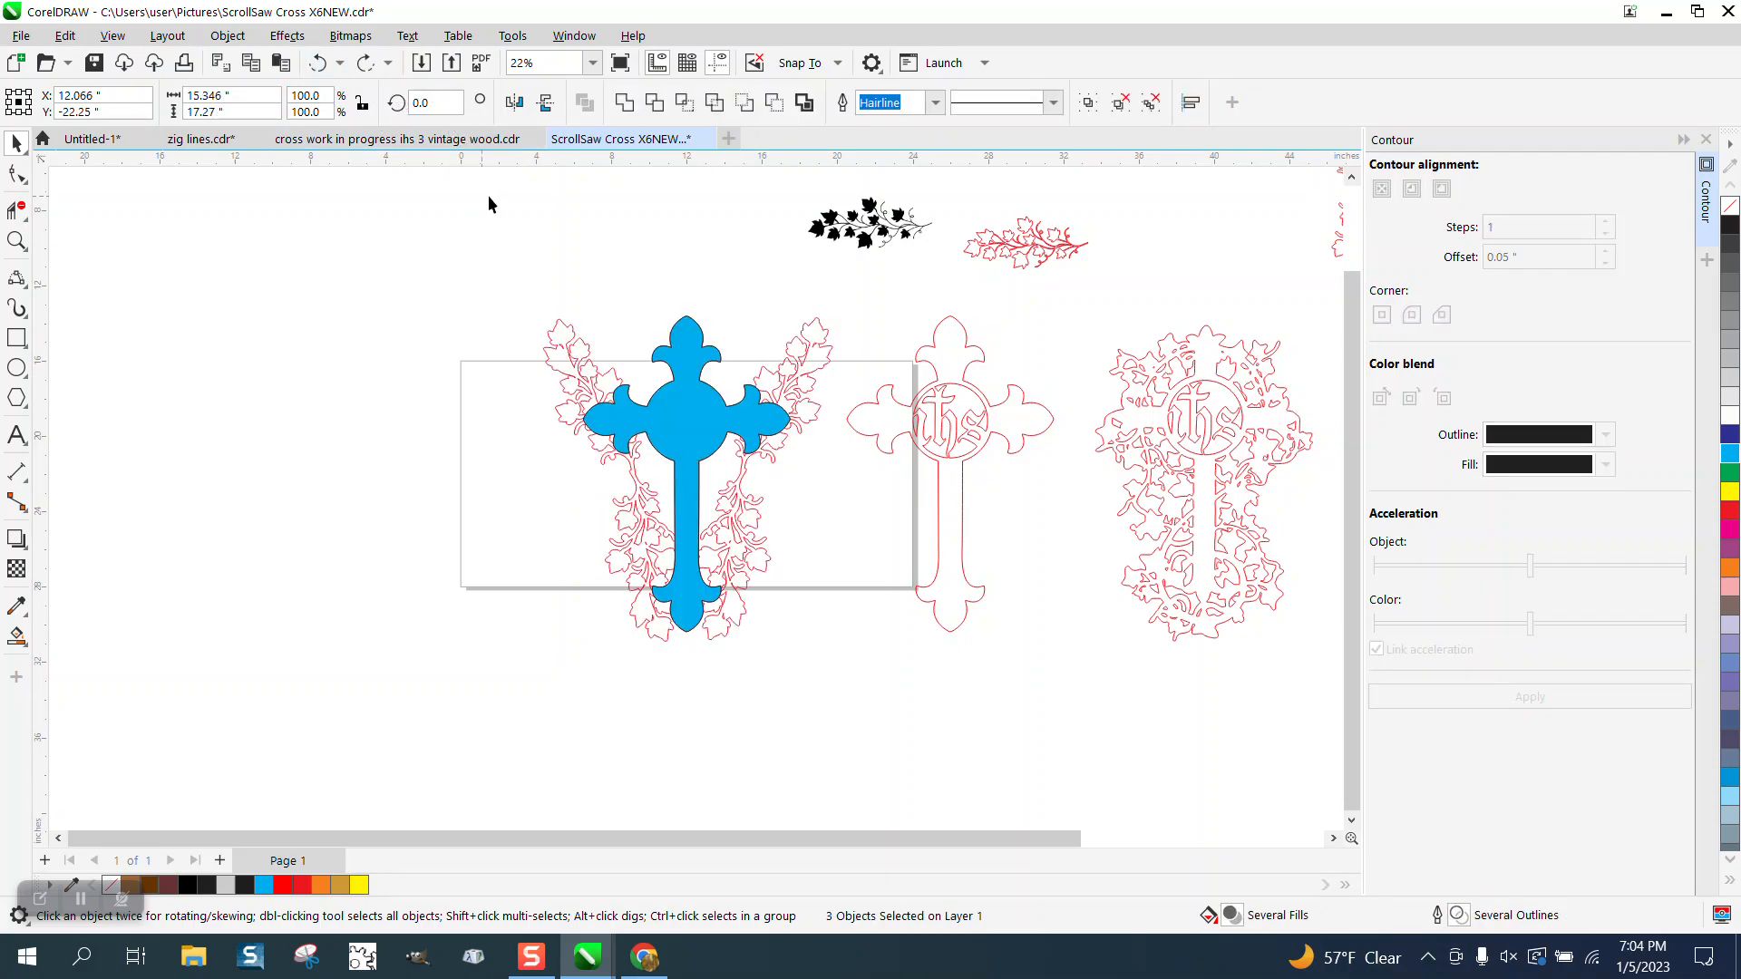
Step: Remove the cyan cross's outline and retry Front Minus Back and Back Minus Front with the vines, undoing both attempts
left_click(705, 355)
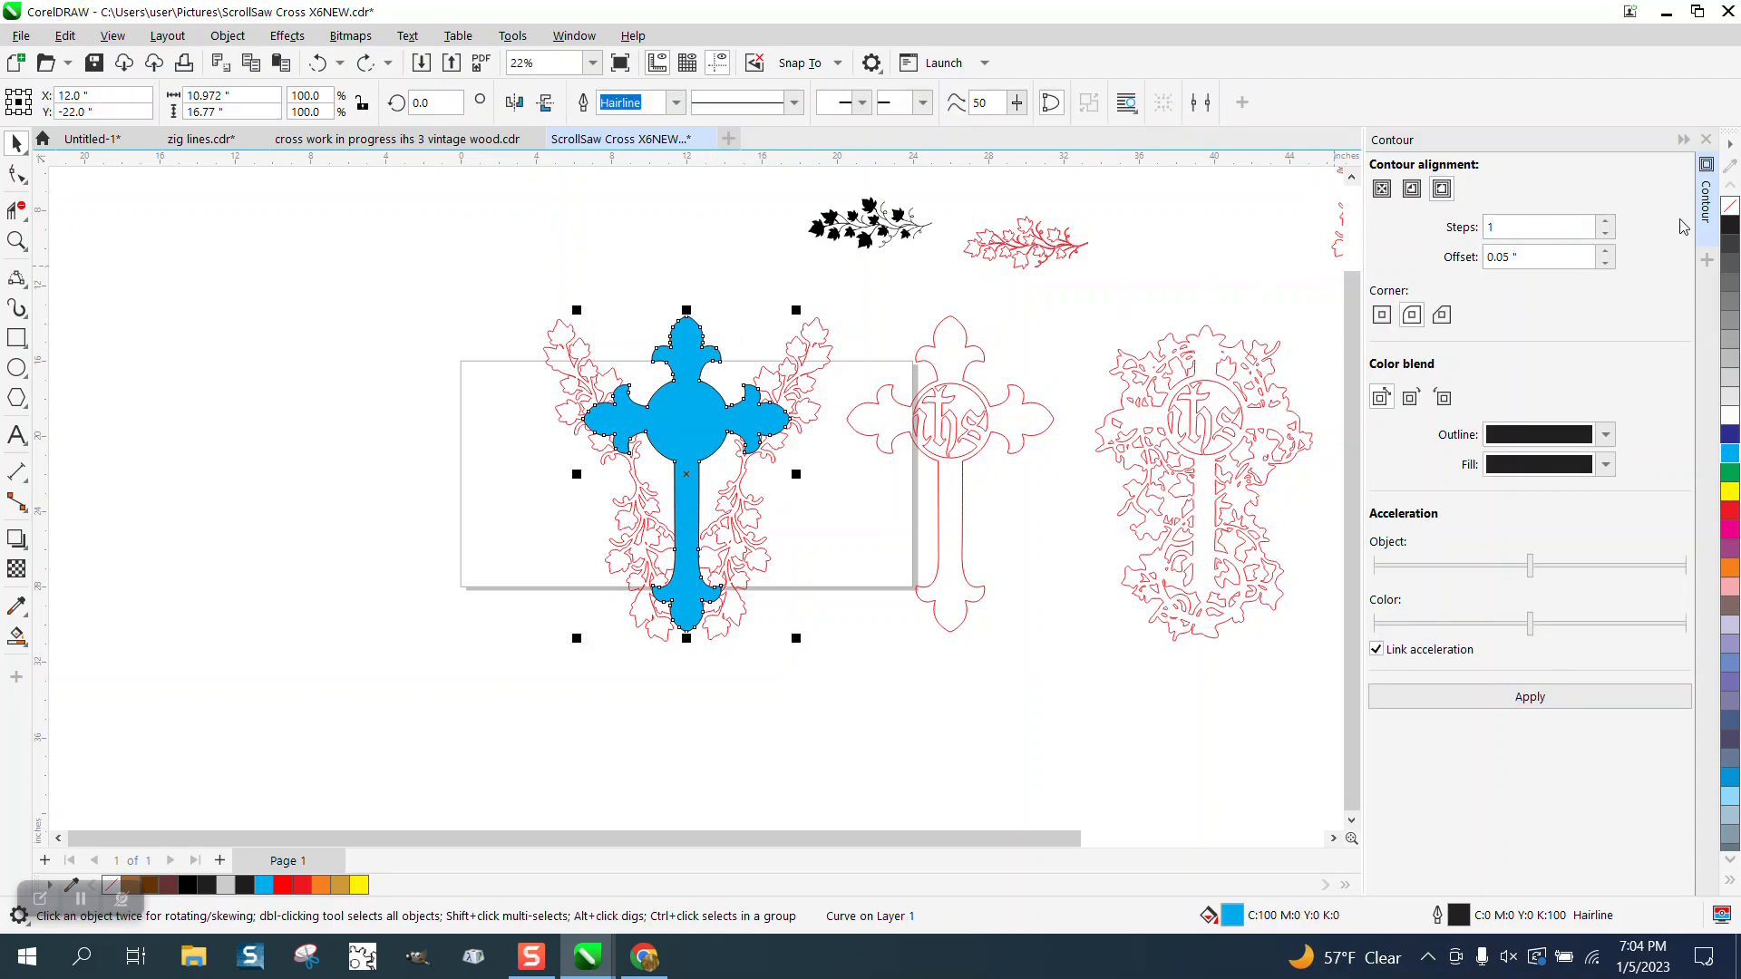
left_click_drag(512, 255, 658, 494)
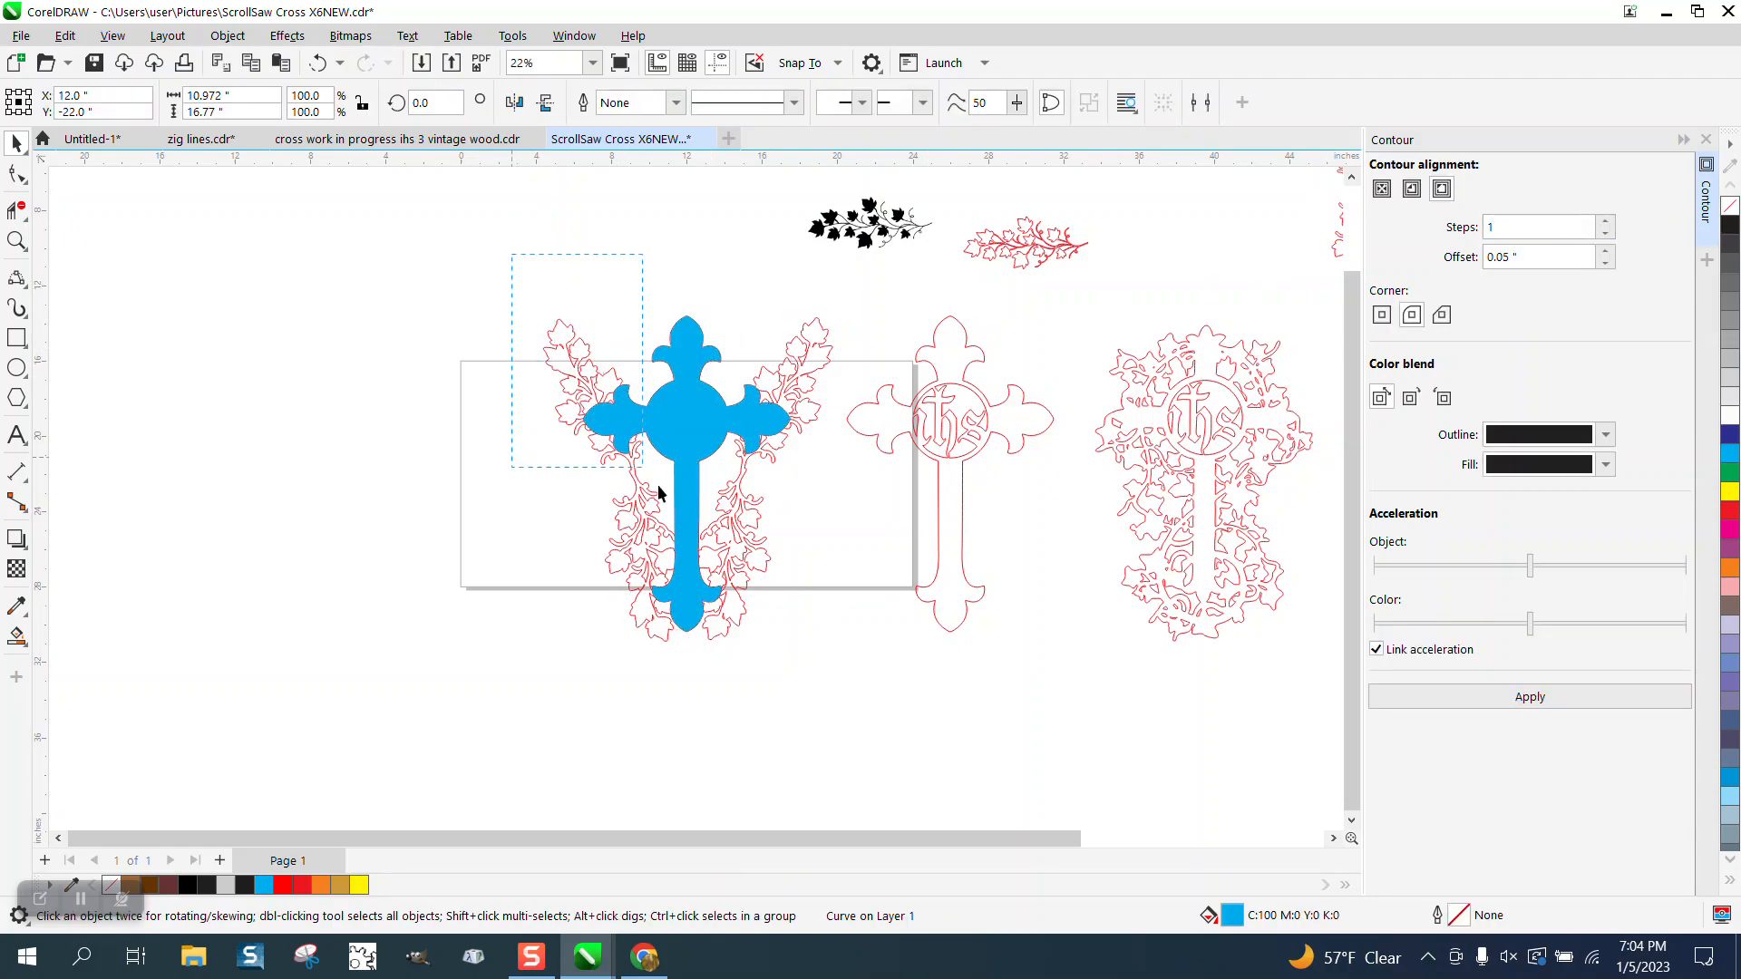
left_click_drag(866, 647, 882, 680)
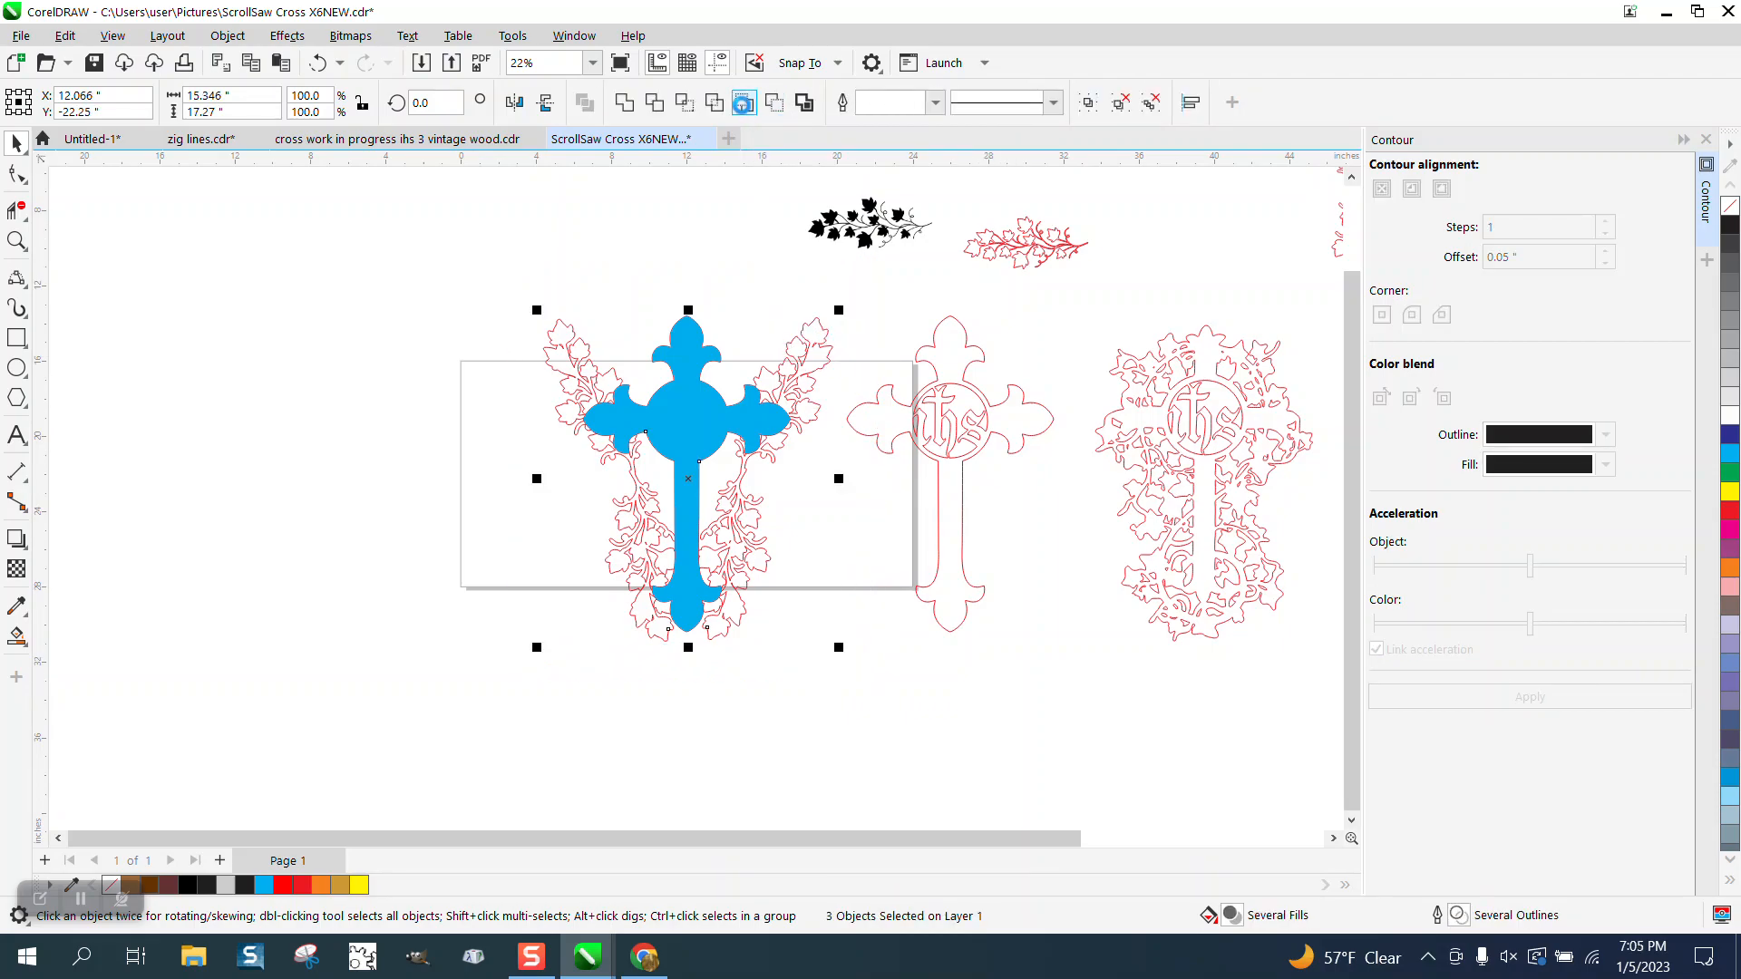
left_click(319, 64)
left_click(776, 105)
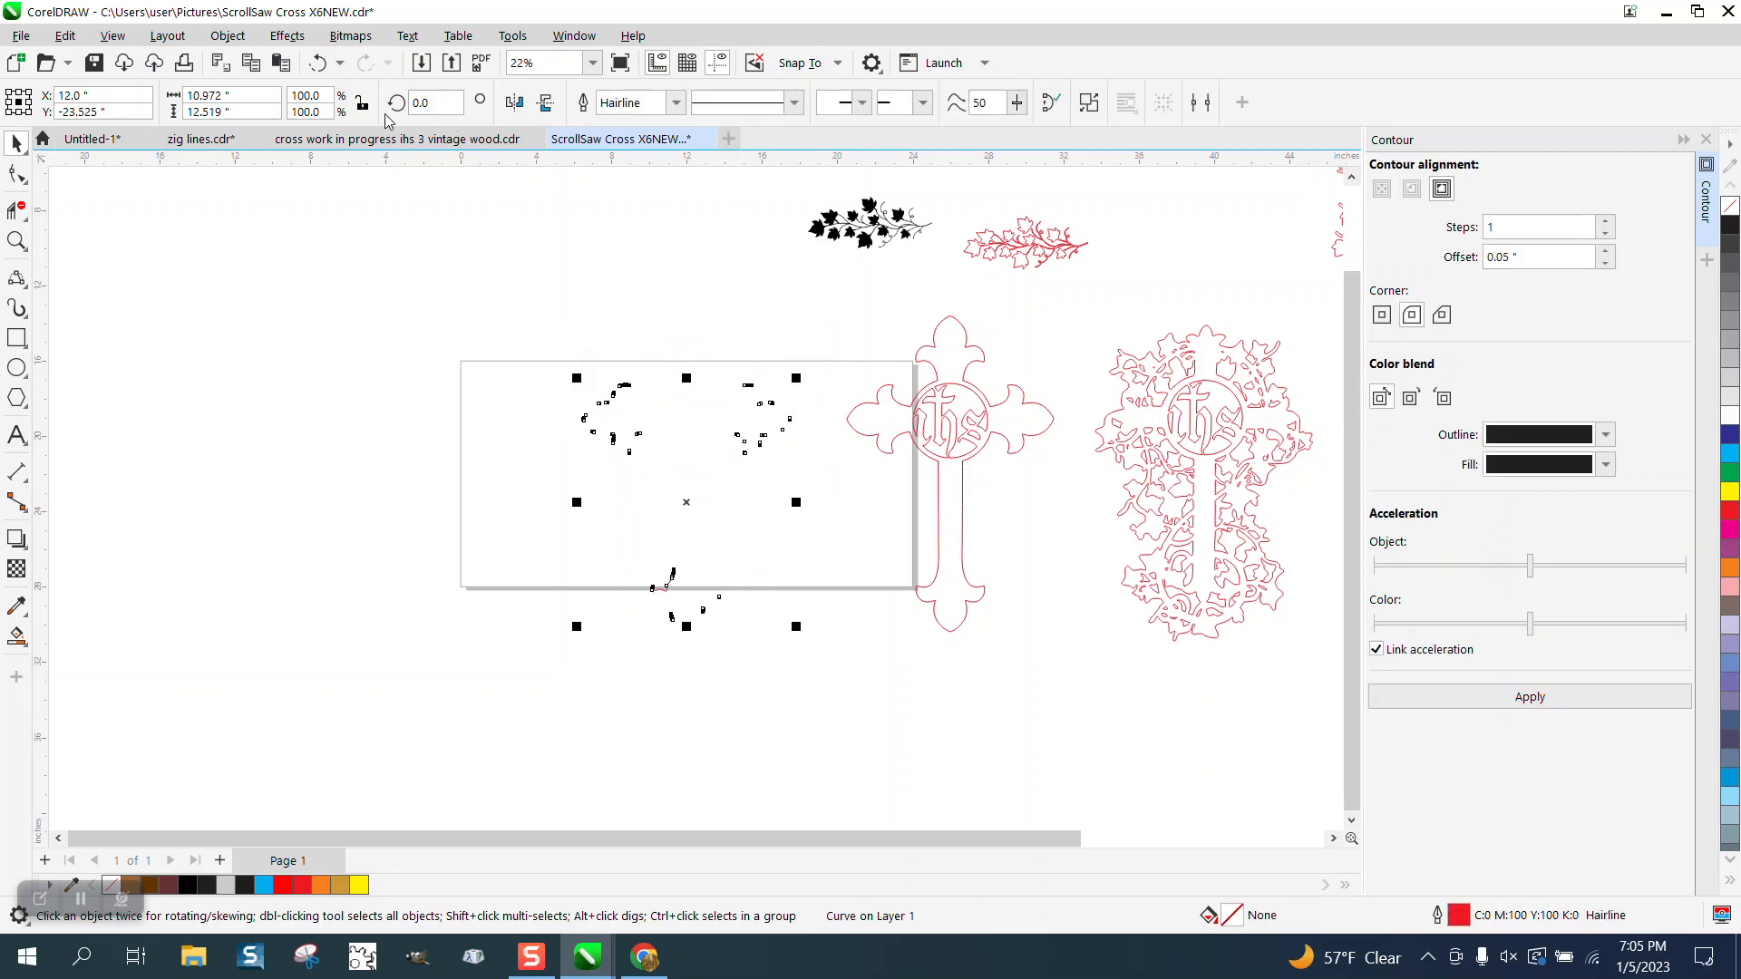
left_click(318, 64)
Step: Move the leftover red cross outline well away from the vines and put the cyan cross back over them
left_click_drag(687, 355, 352, 377)
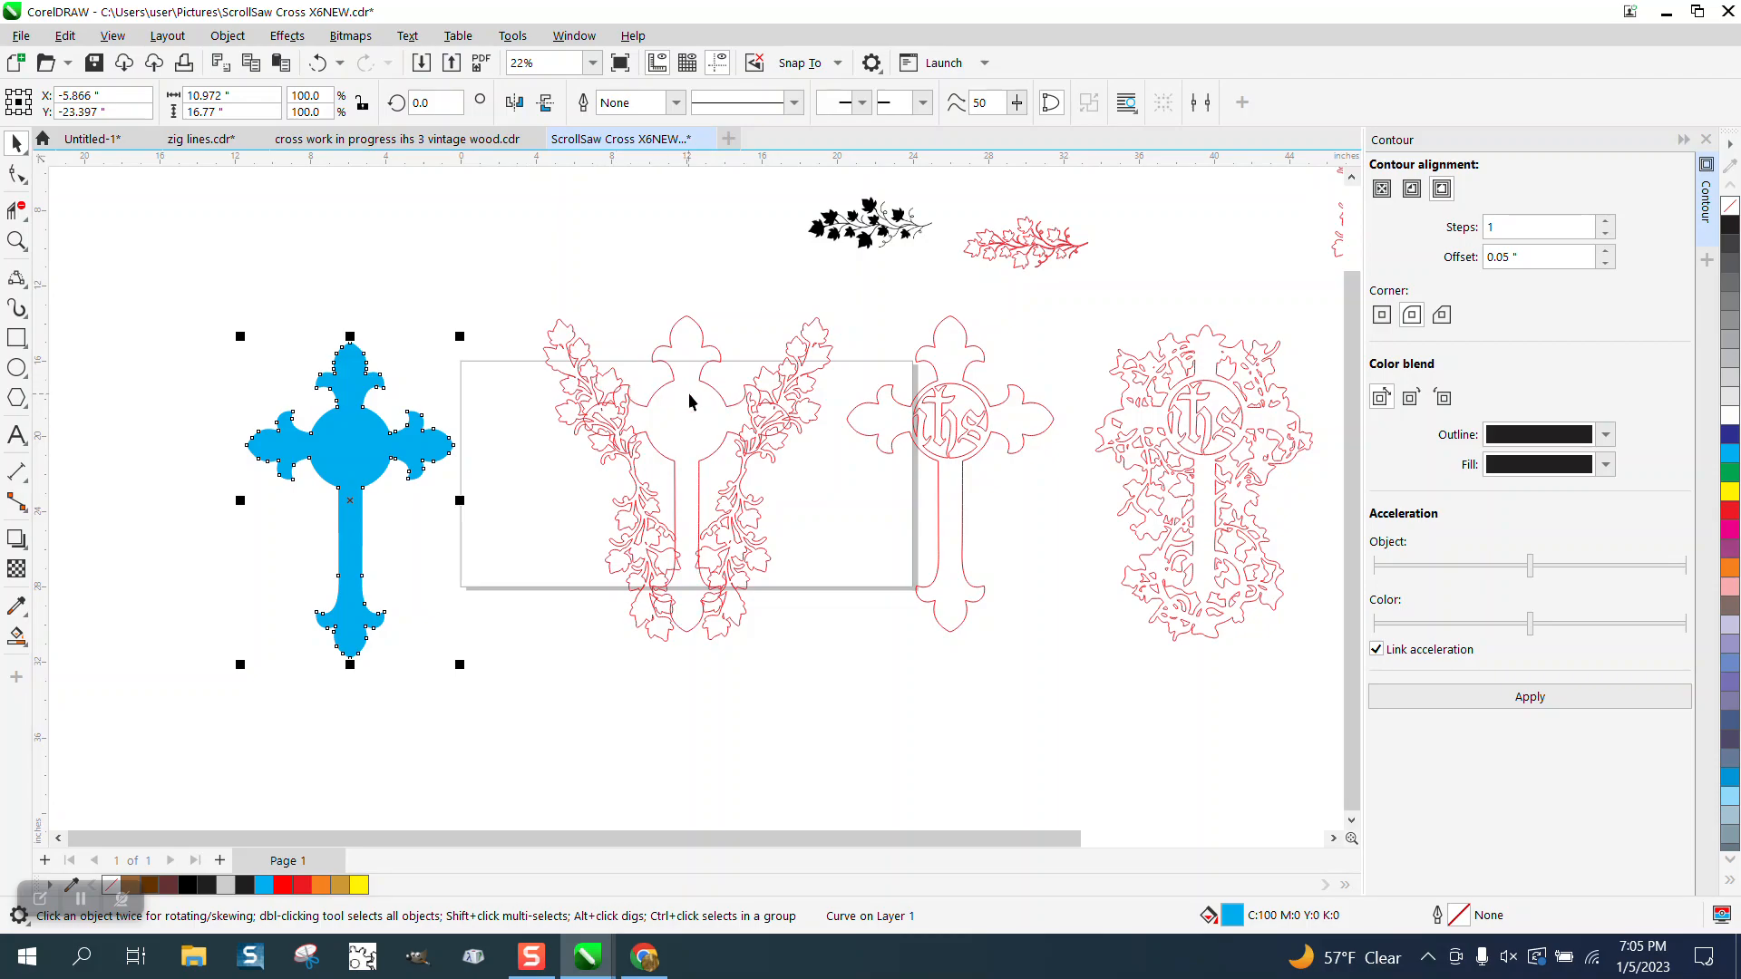
left_click_drag(283, 315, 176, 306)
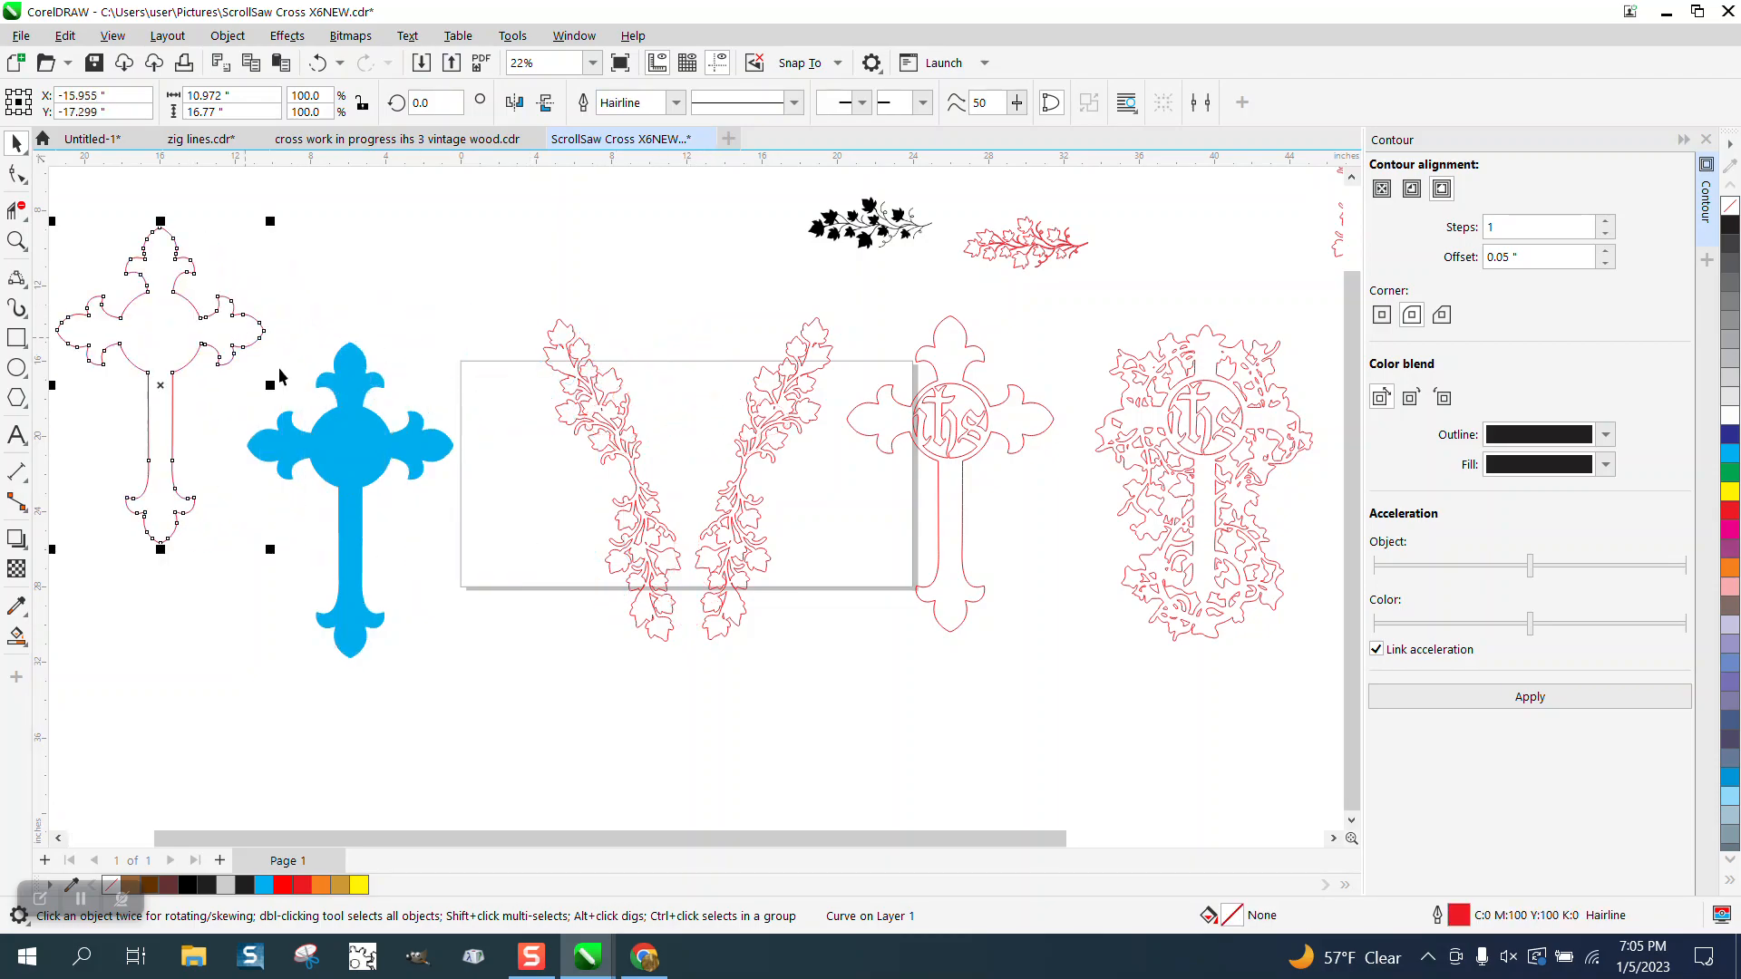
left_click_drag(355, 443, 696, 408)
Step: Try Front Minus Back on the cyan cross and vines, undo it, and cut the cross from the vines with Back Minus Front
left_click_drag(517, 285, 765, 635)
left_click_drag(861, 663, 869, 677)
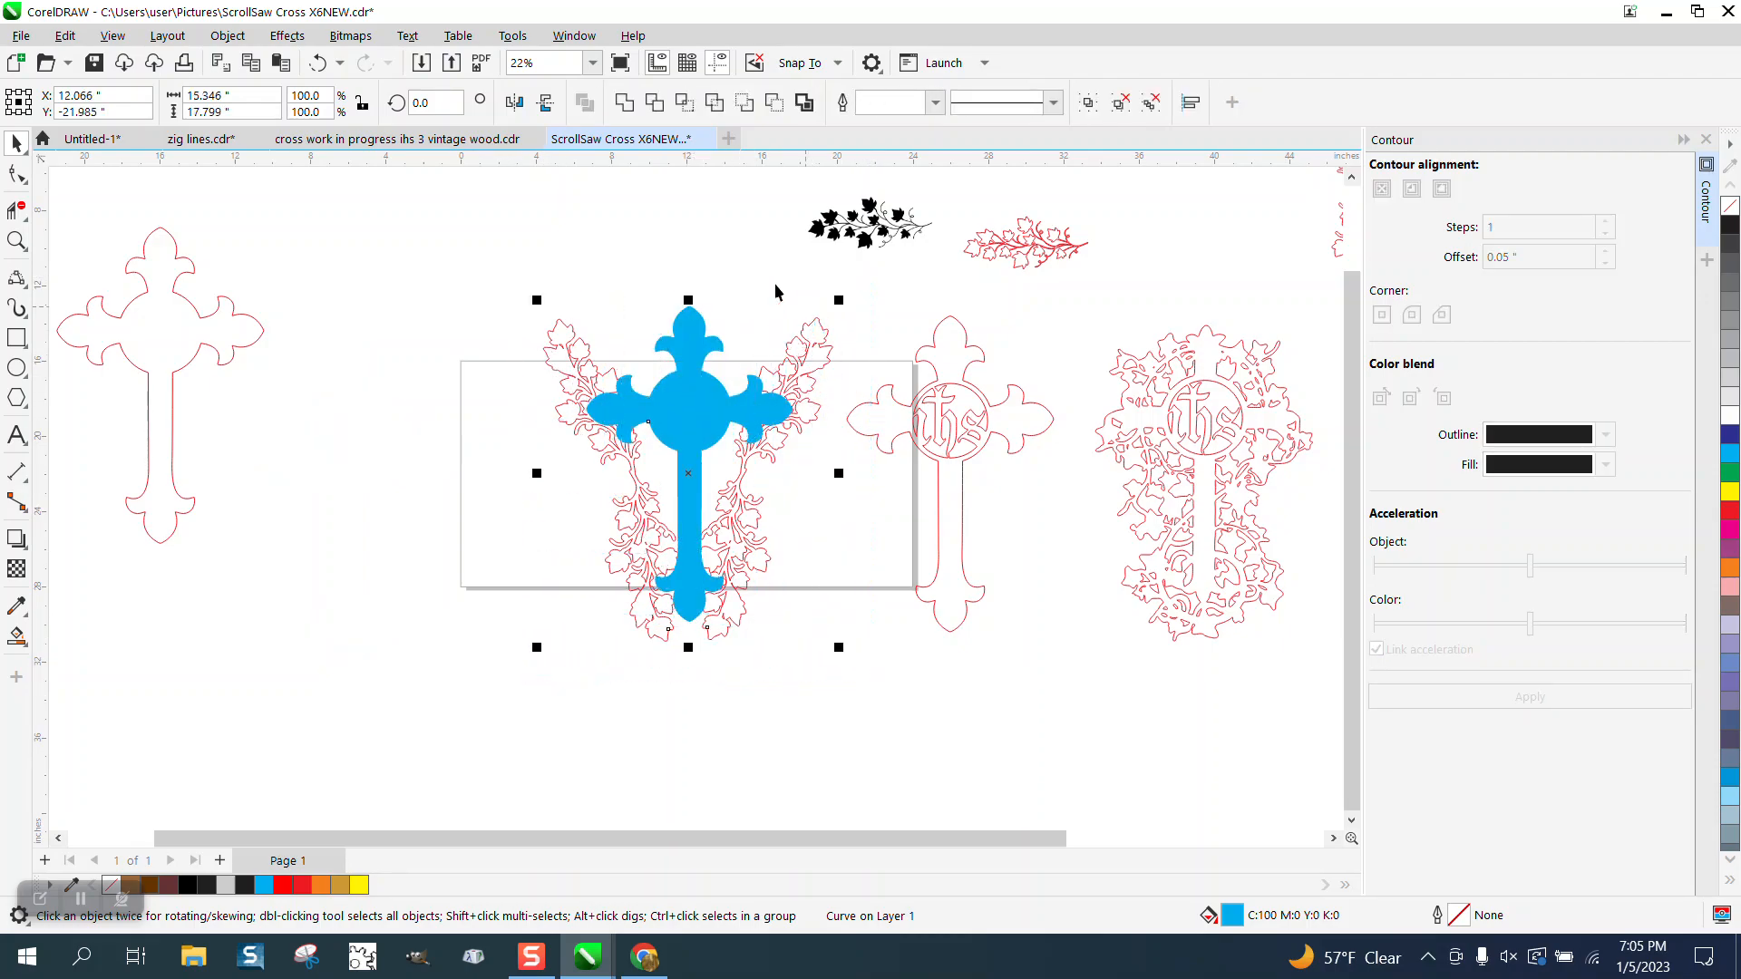
left_click(772, 107)
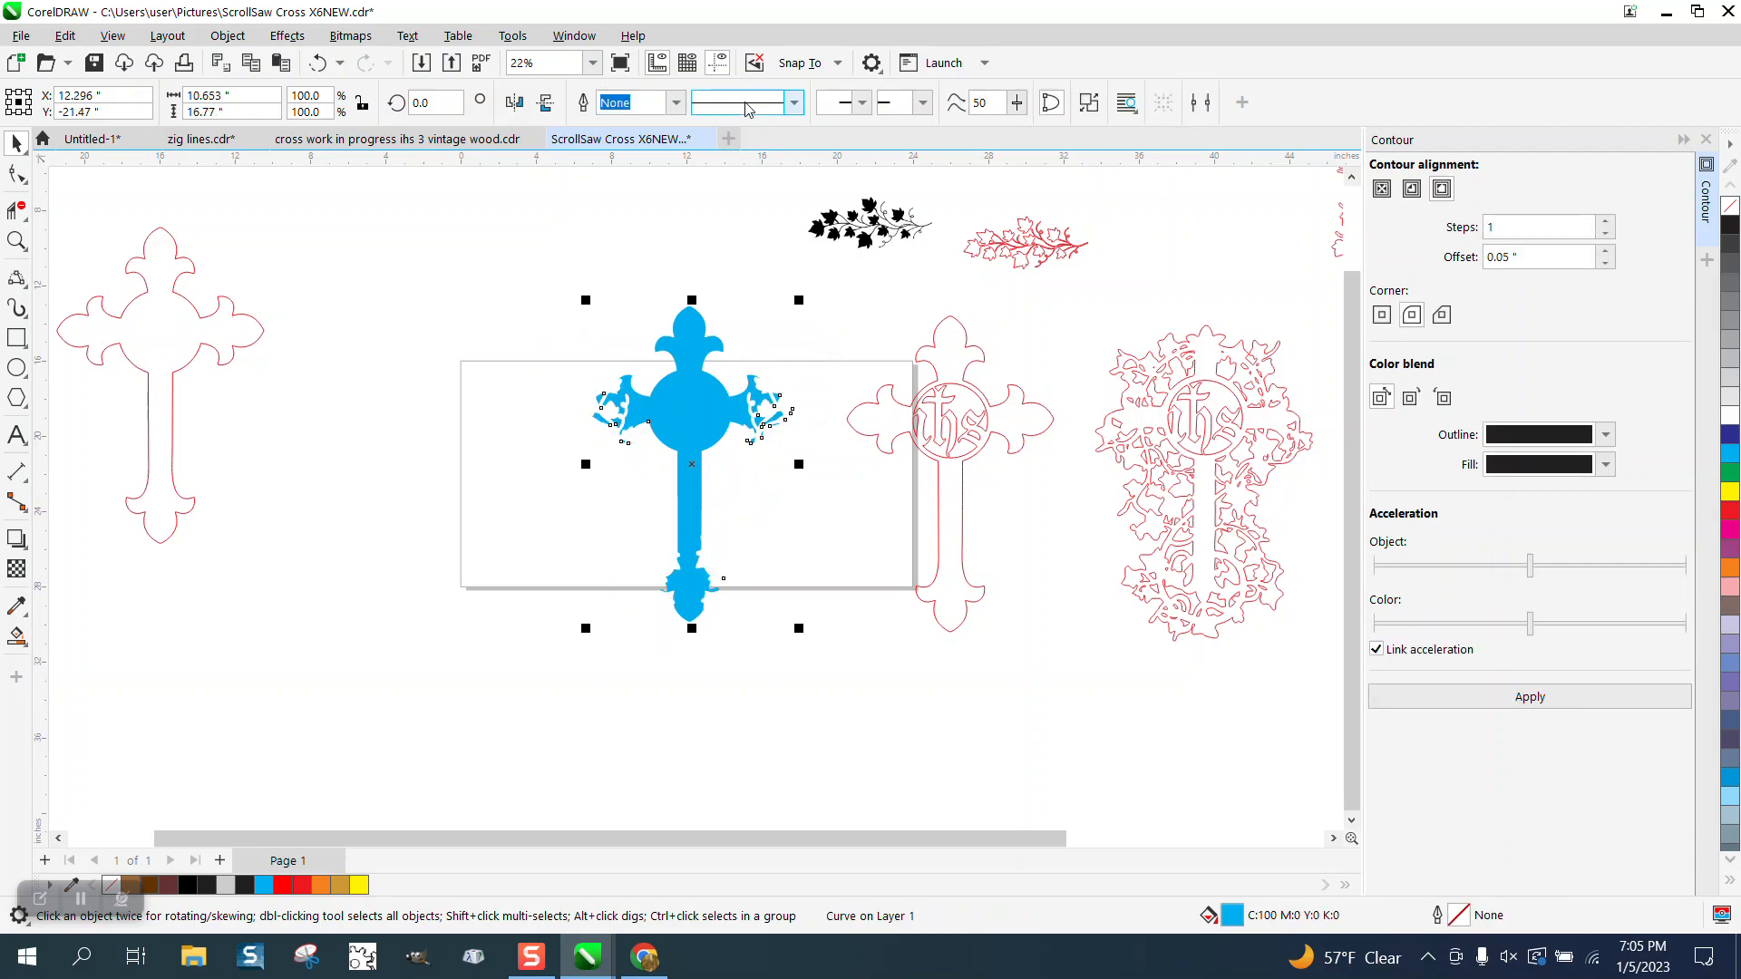
left_click(317, 63)
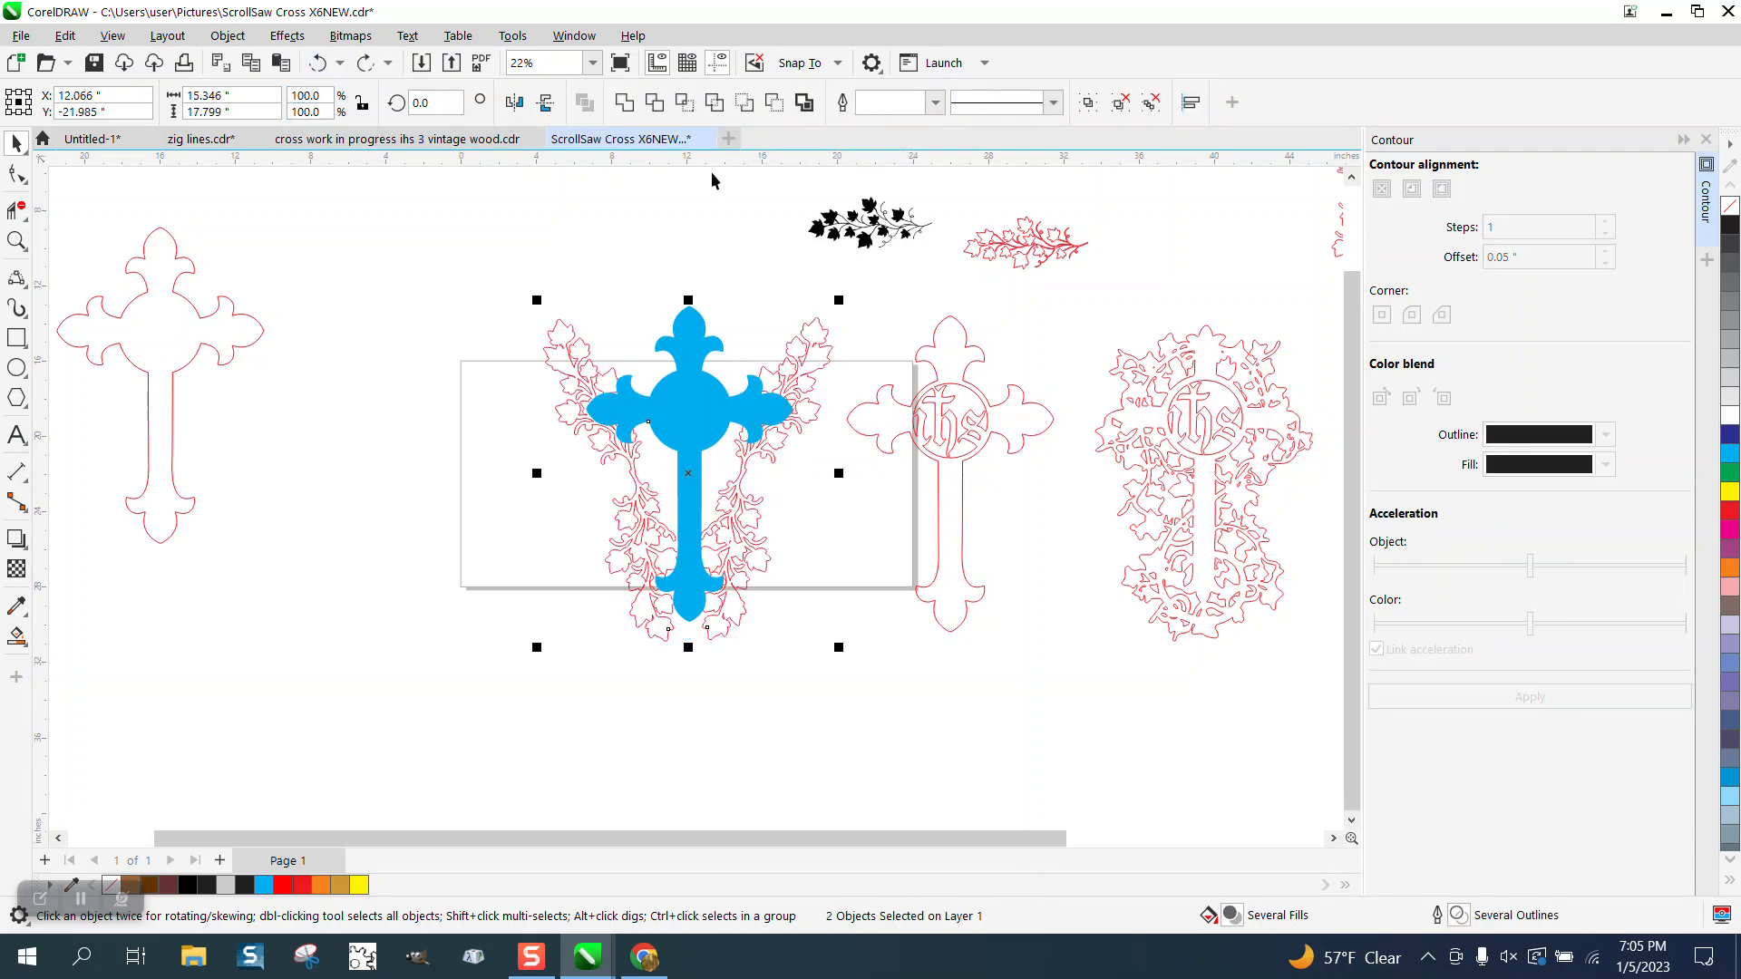
left_click(775, 105)
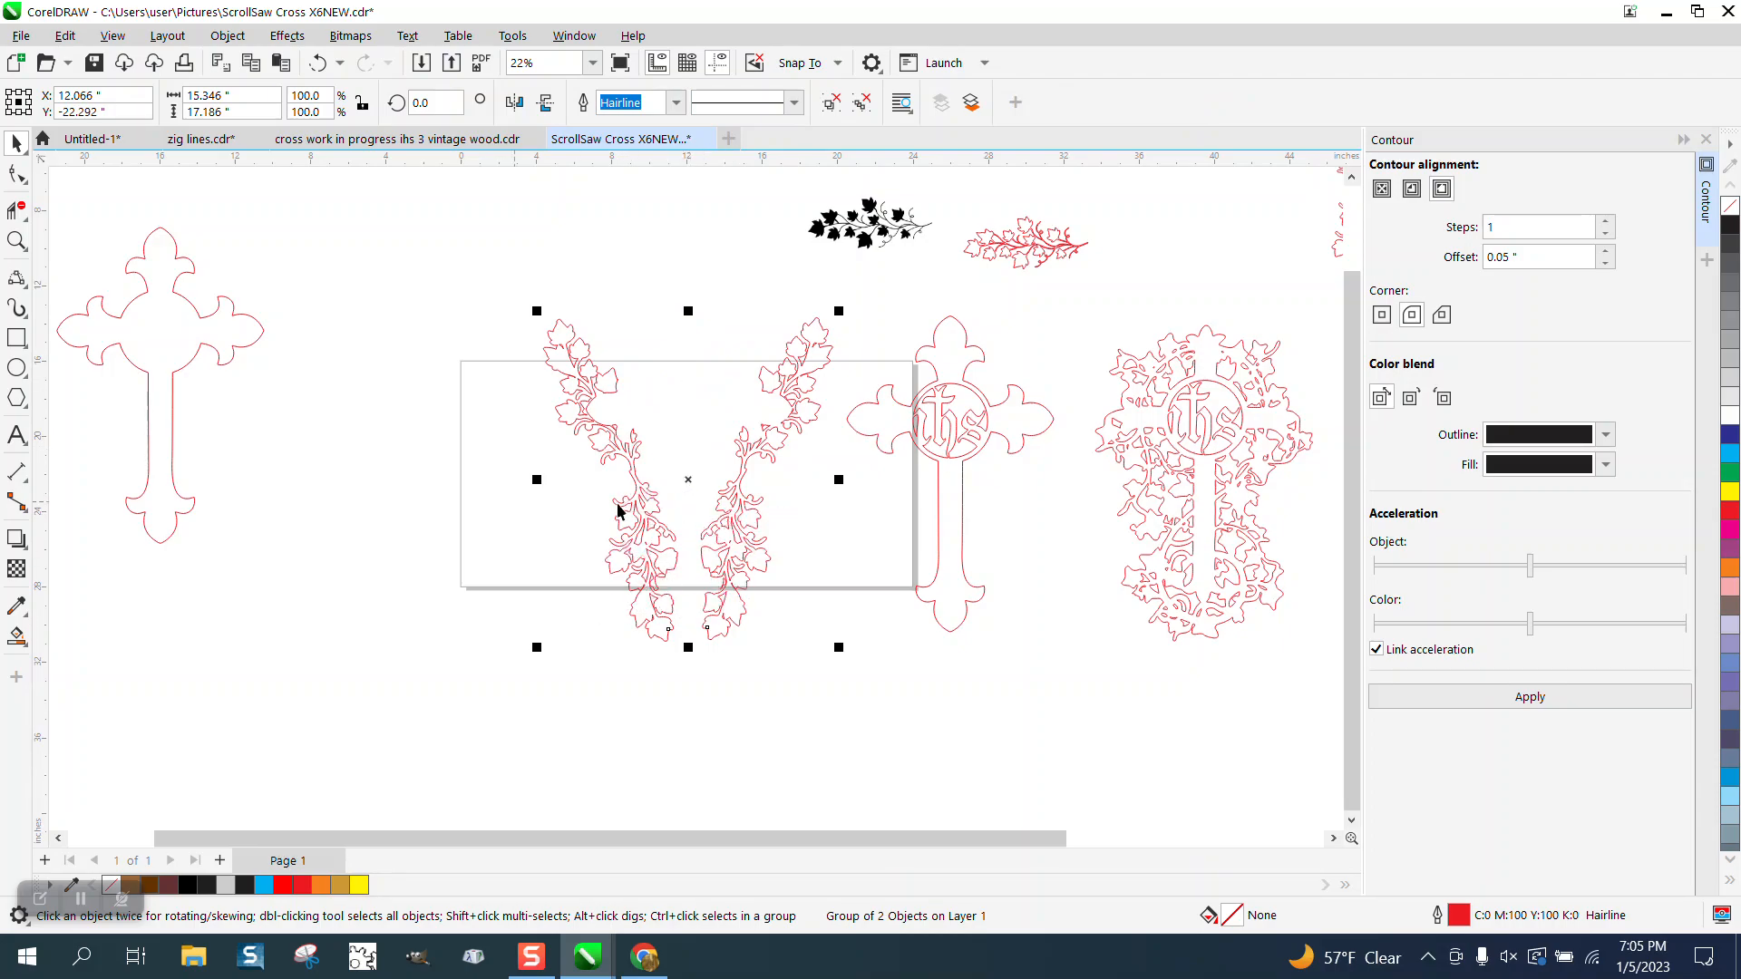
Step: Centre the duplicate IHS cross on the page between the trimmed vines and check how they meet
left_click(931, 454)
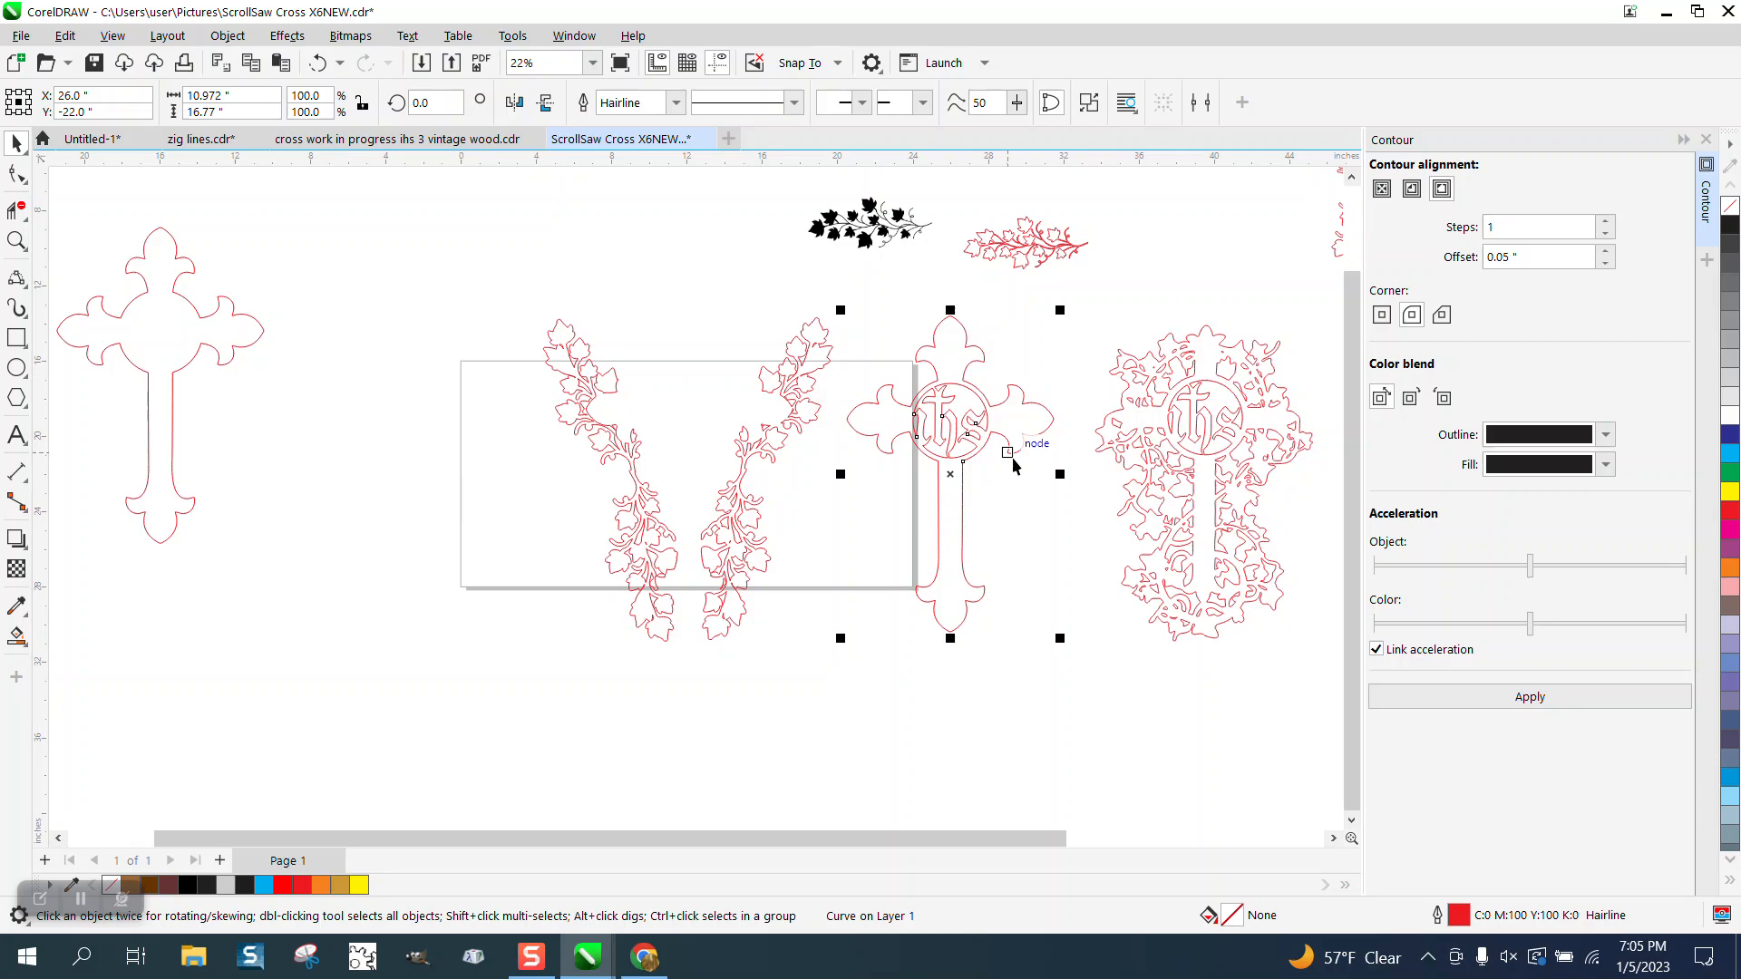
key("p")
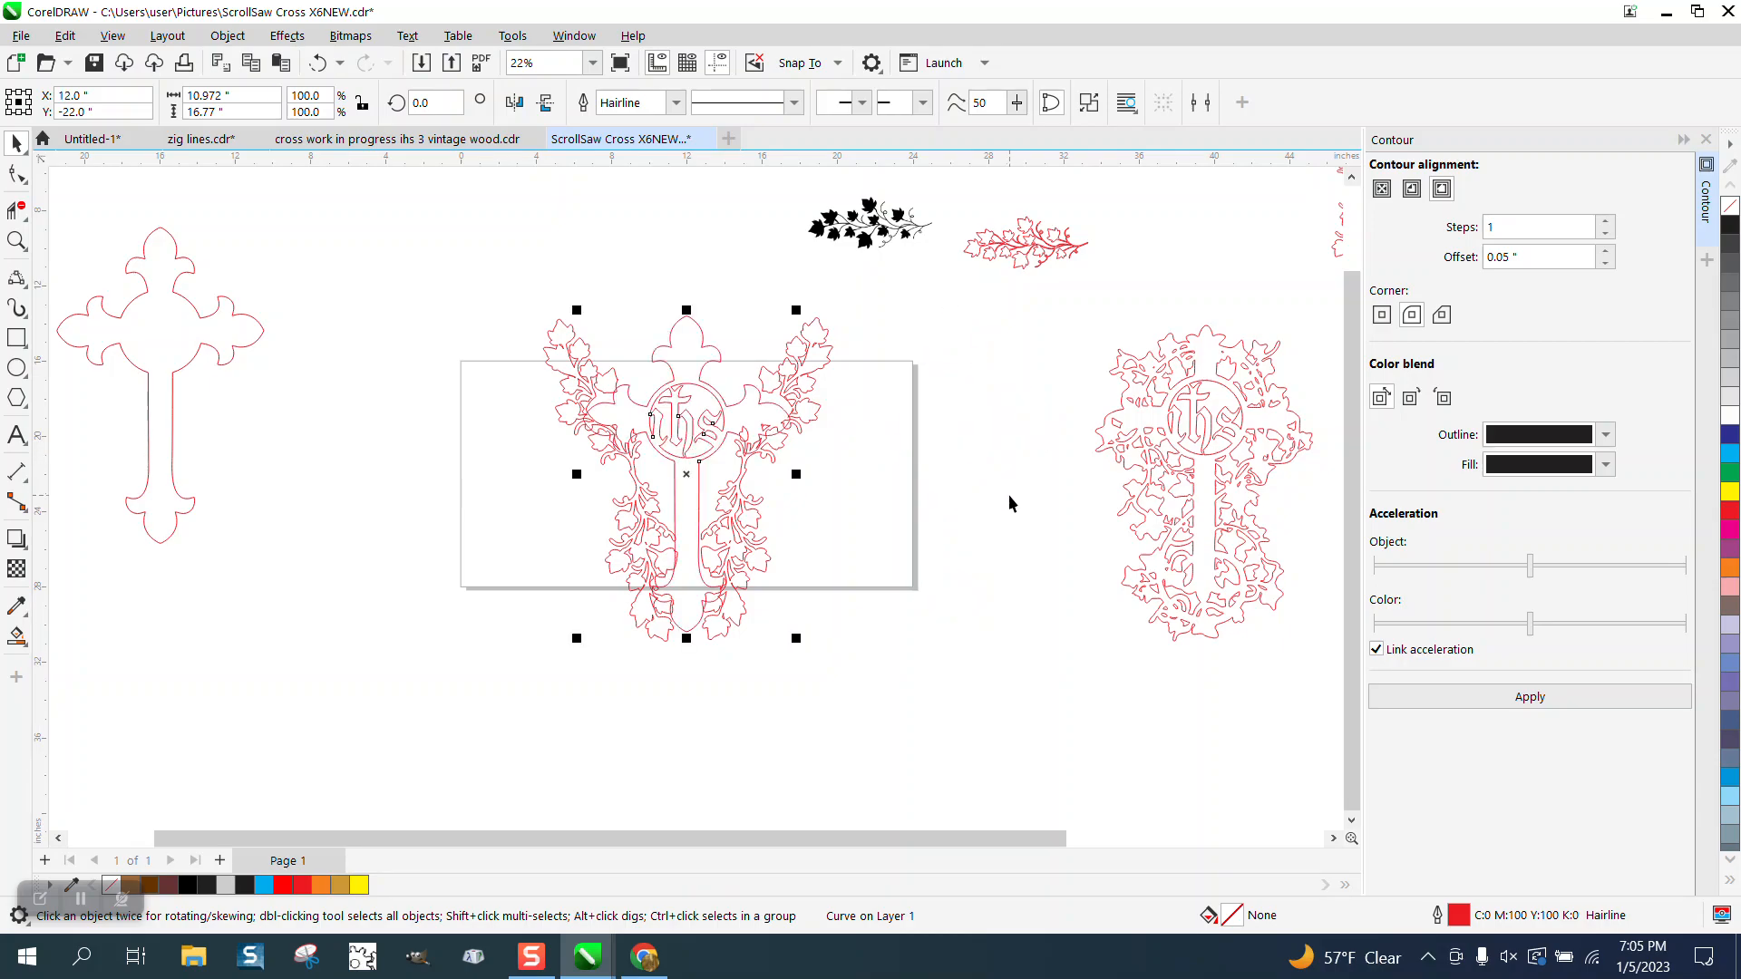
left_click(17, 241)
left_click(963, 588)
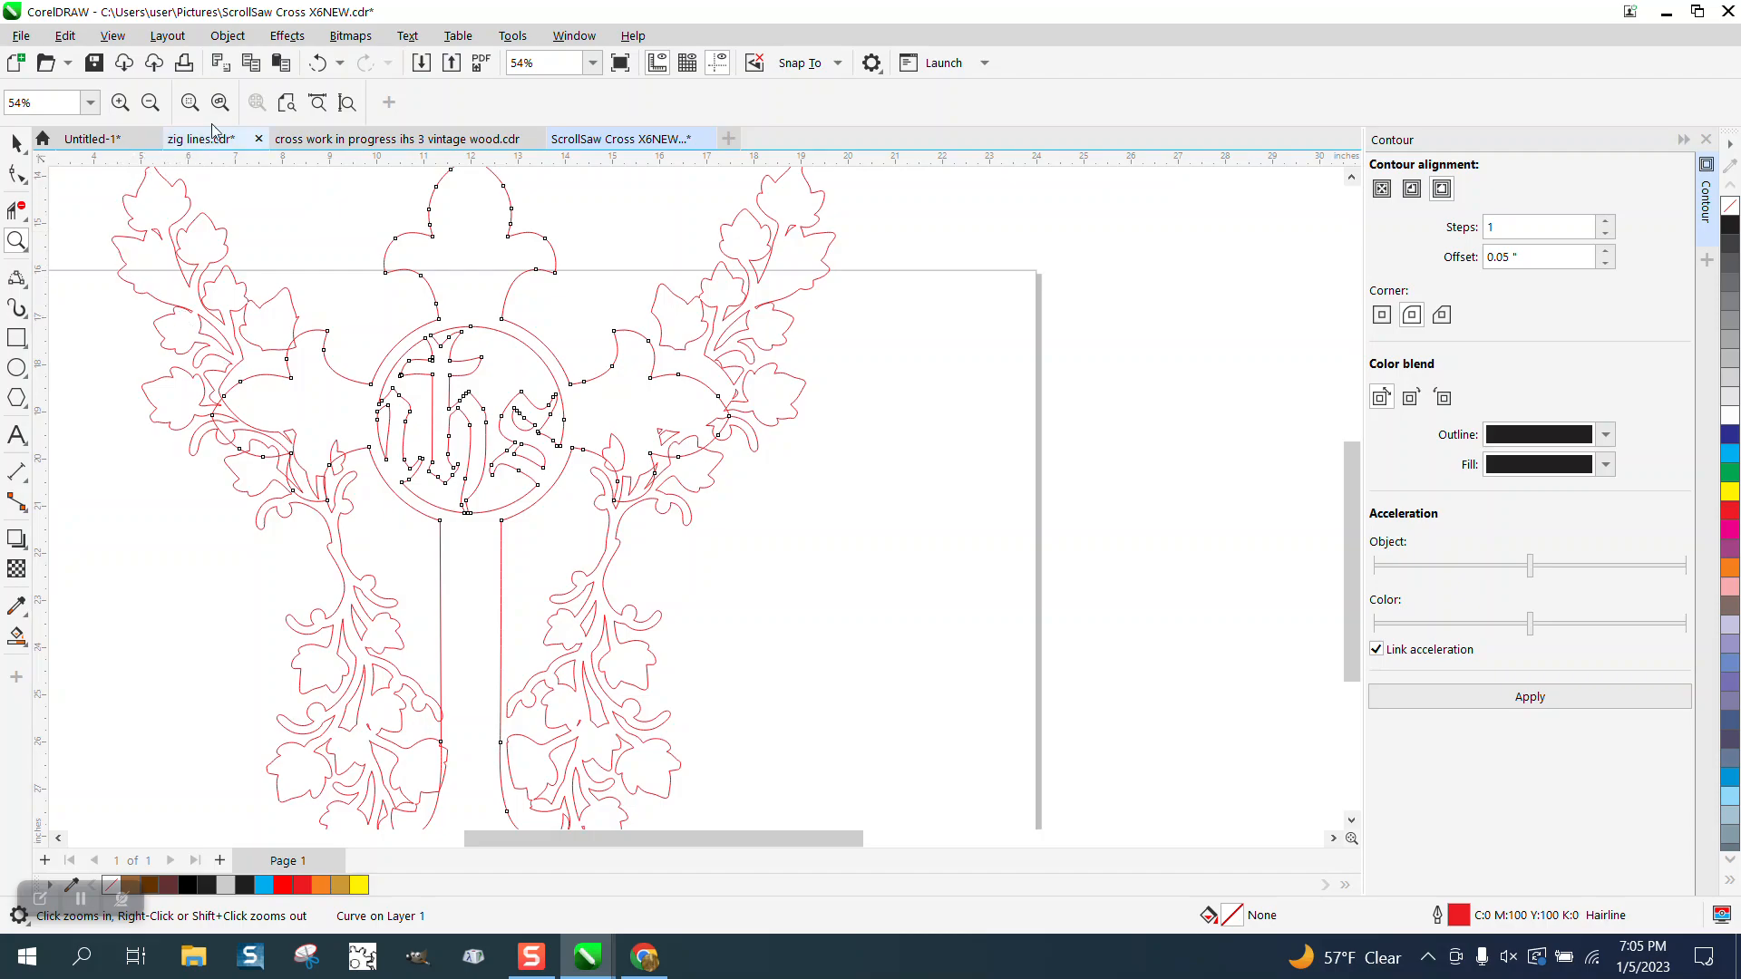
Step: Undo the centring of the IHS cross and the Back Minus Front cut on the vines
left_click(325, 69)
scroll(728, 530, "down", 1)
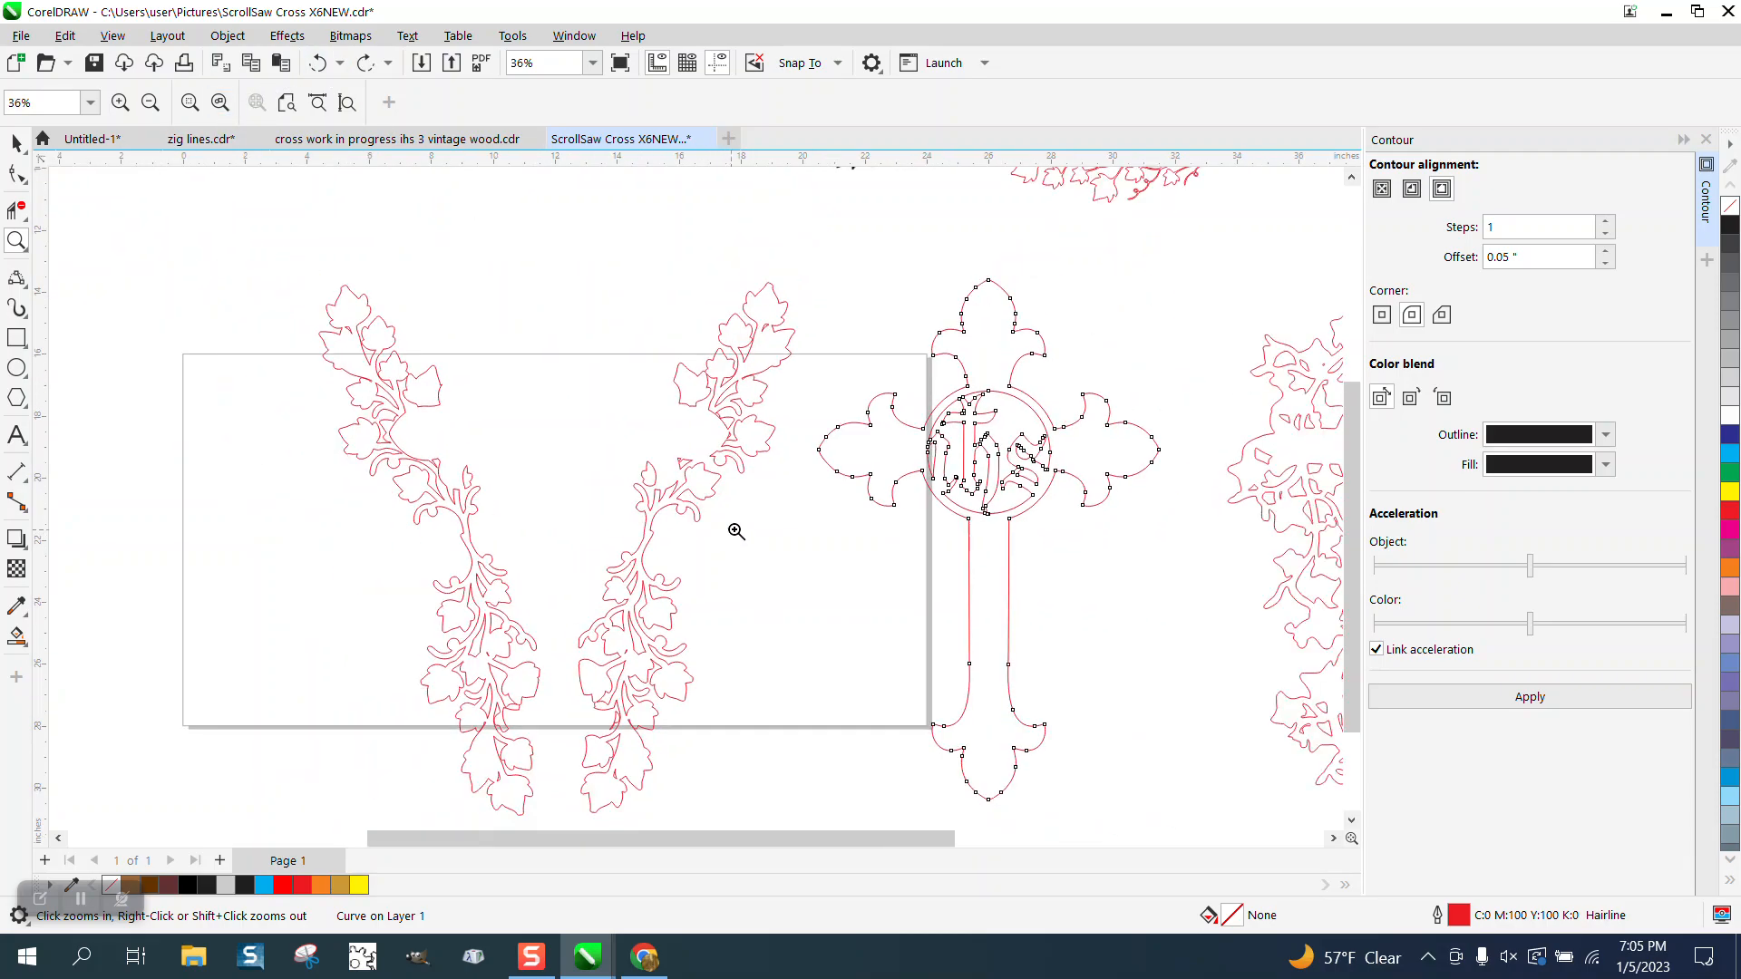
scroll(566, 457, "down", 1)
scroll(568, 459, "down", 1)
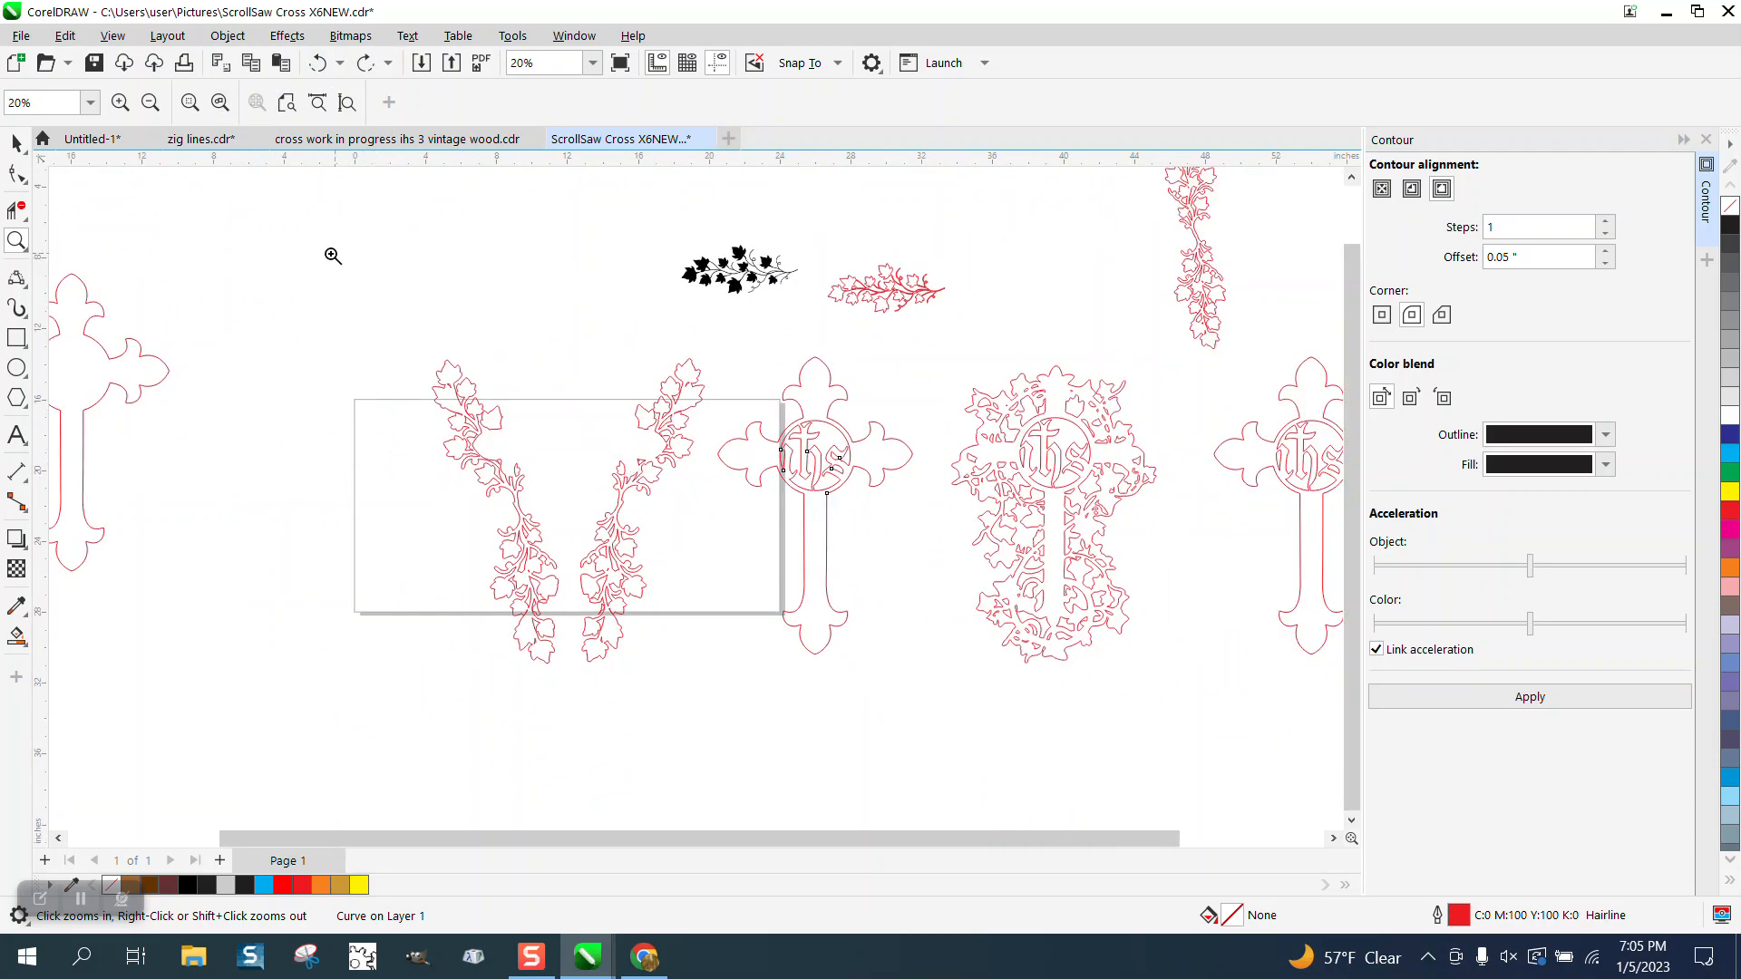
left_click(320, 68)
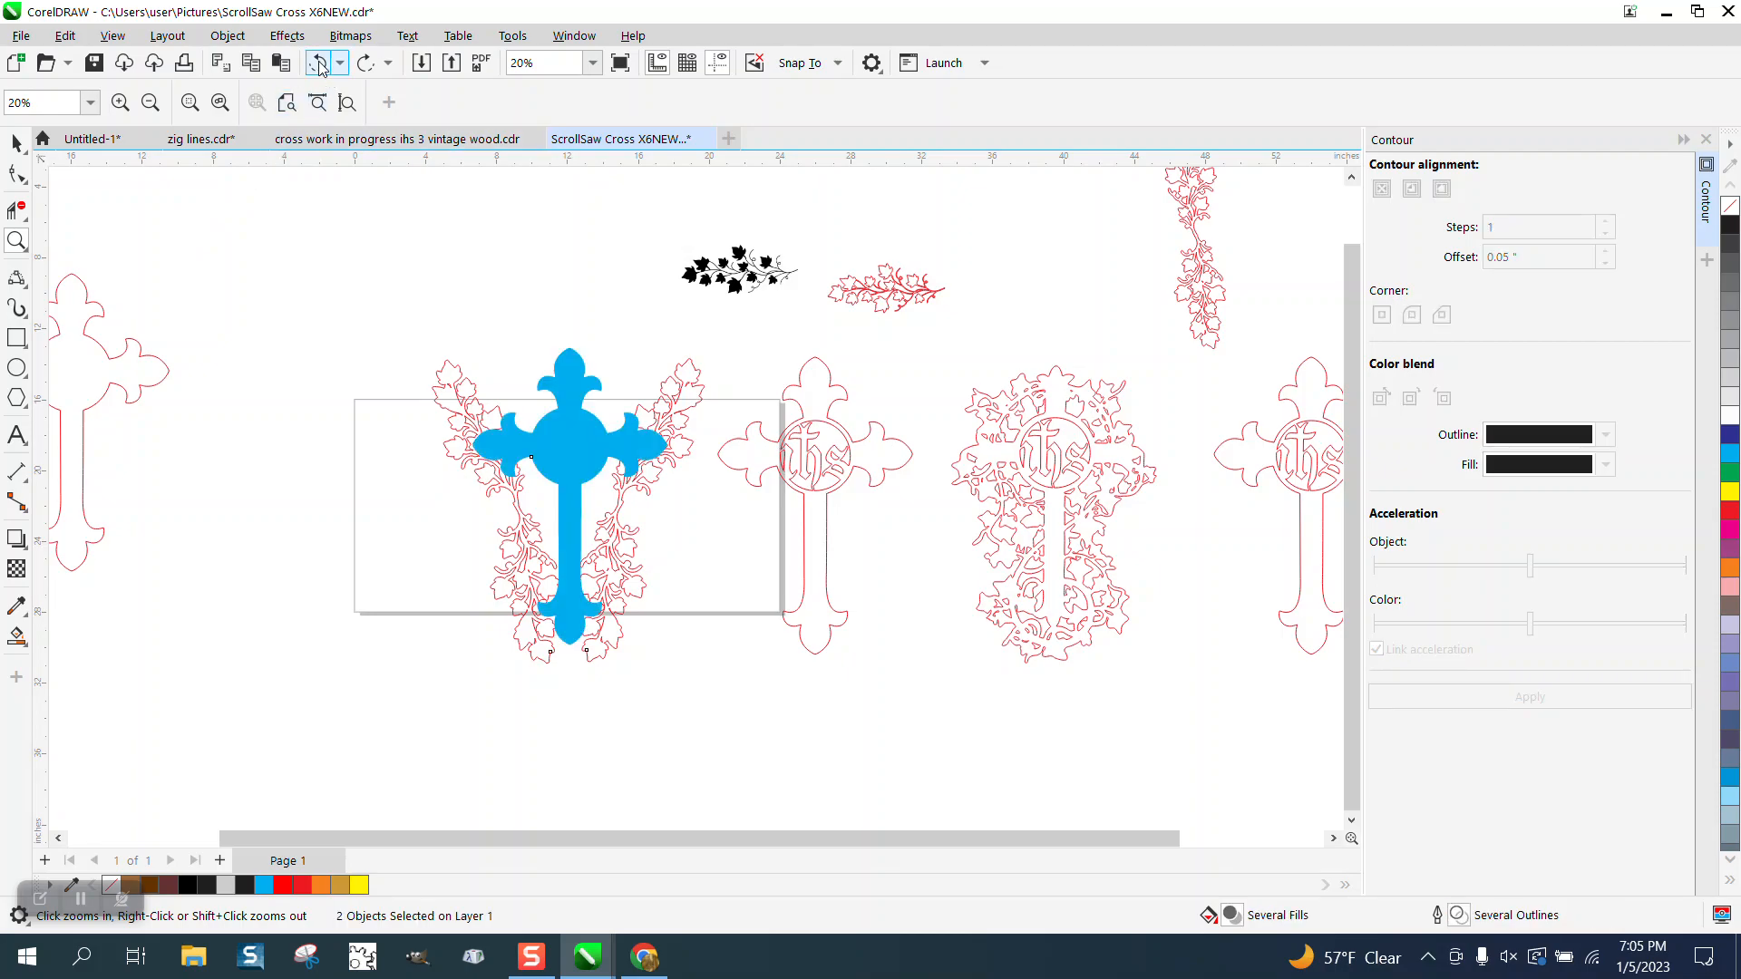
Step: Undo the earlier vine and cross edits back to the single ivy vine beside the unfilled IHS cross
left_click(320, 69)
left_click(321, 68)
left_click(320, 68)
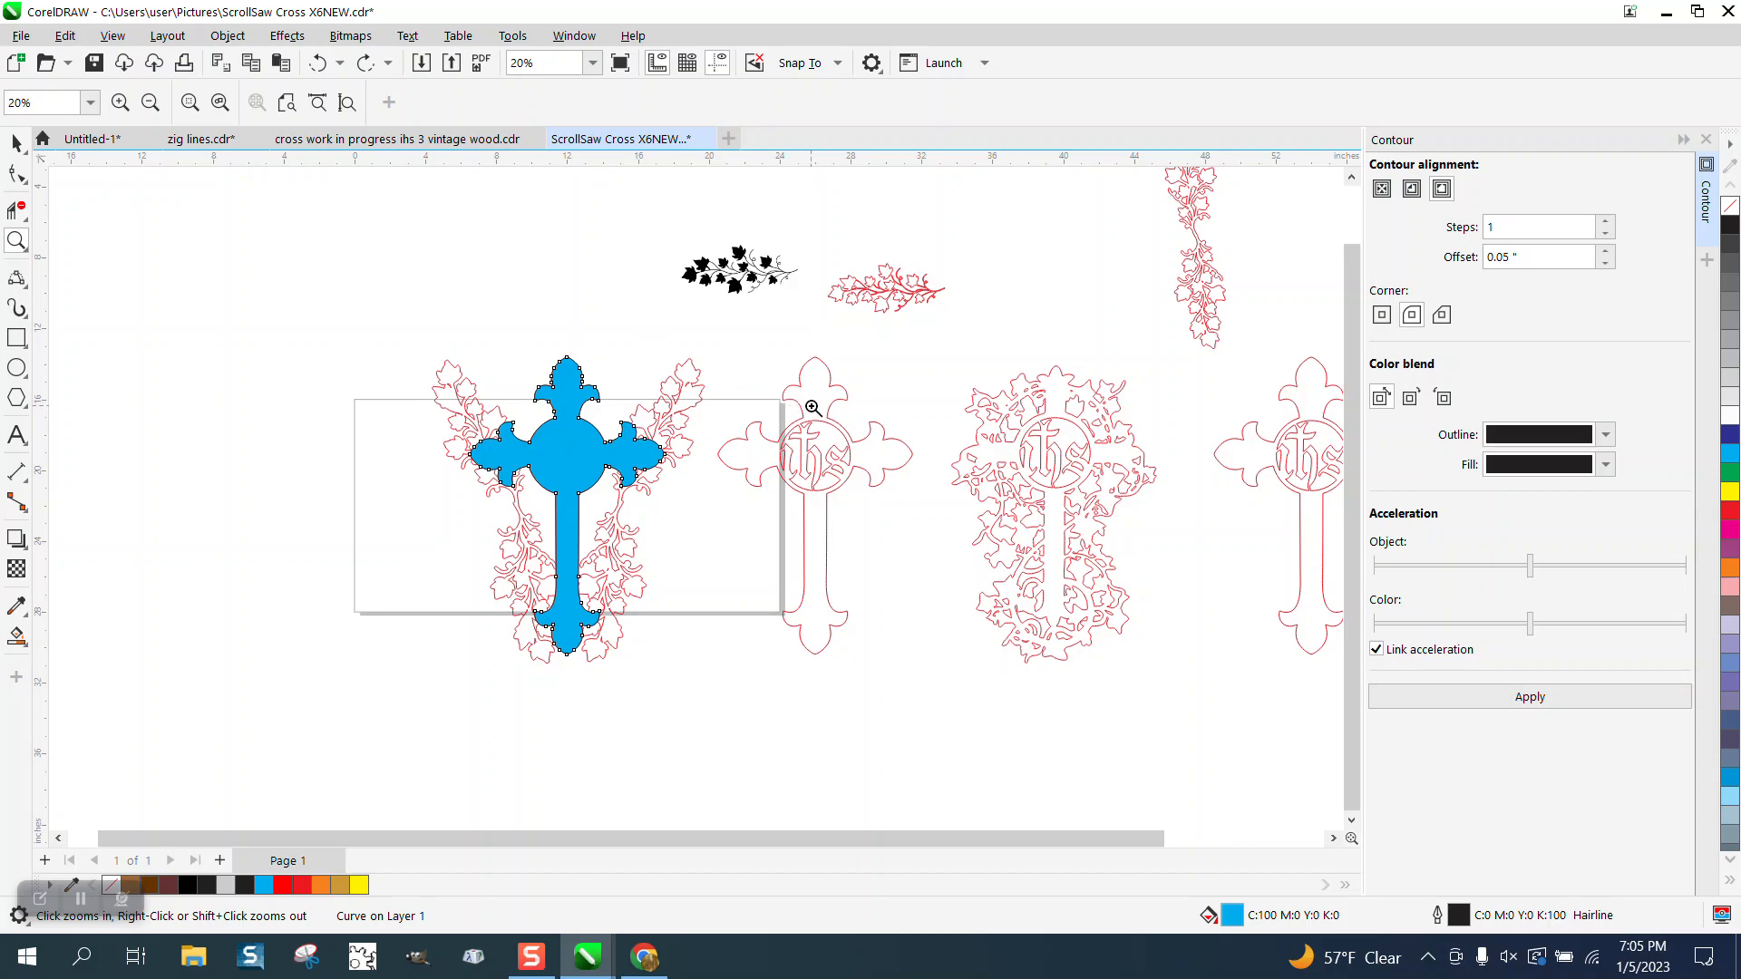
left_click(318, 65)
left_click(319, 65)
left_click(318, 65)
left_click(318, 65)
left_click(318, 65)
left_click(318, 66)
left_click(318, 65)
left_click(318, 65)
left_click(318, 65)
left_click(318, 65)
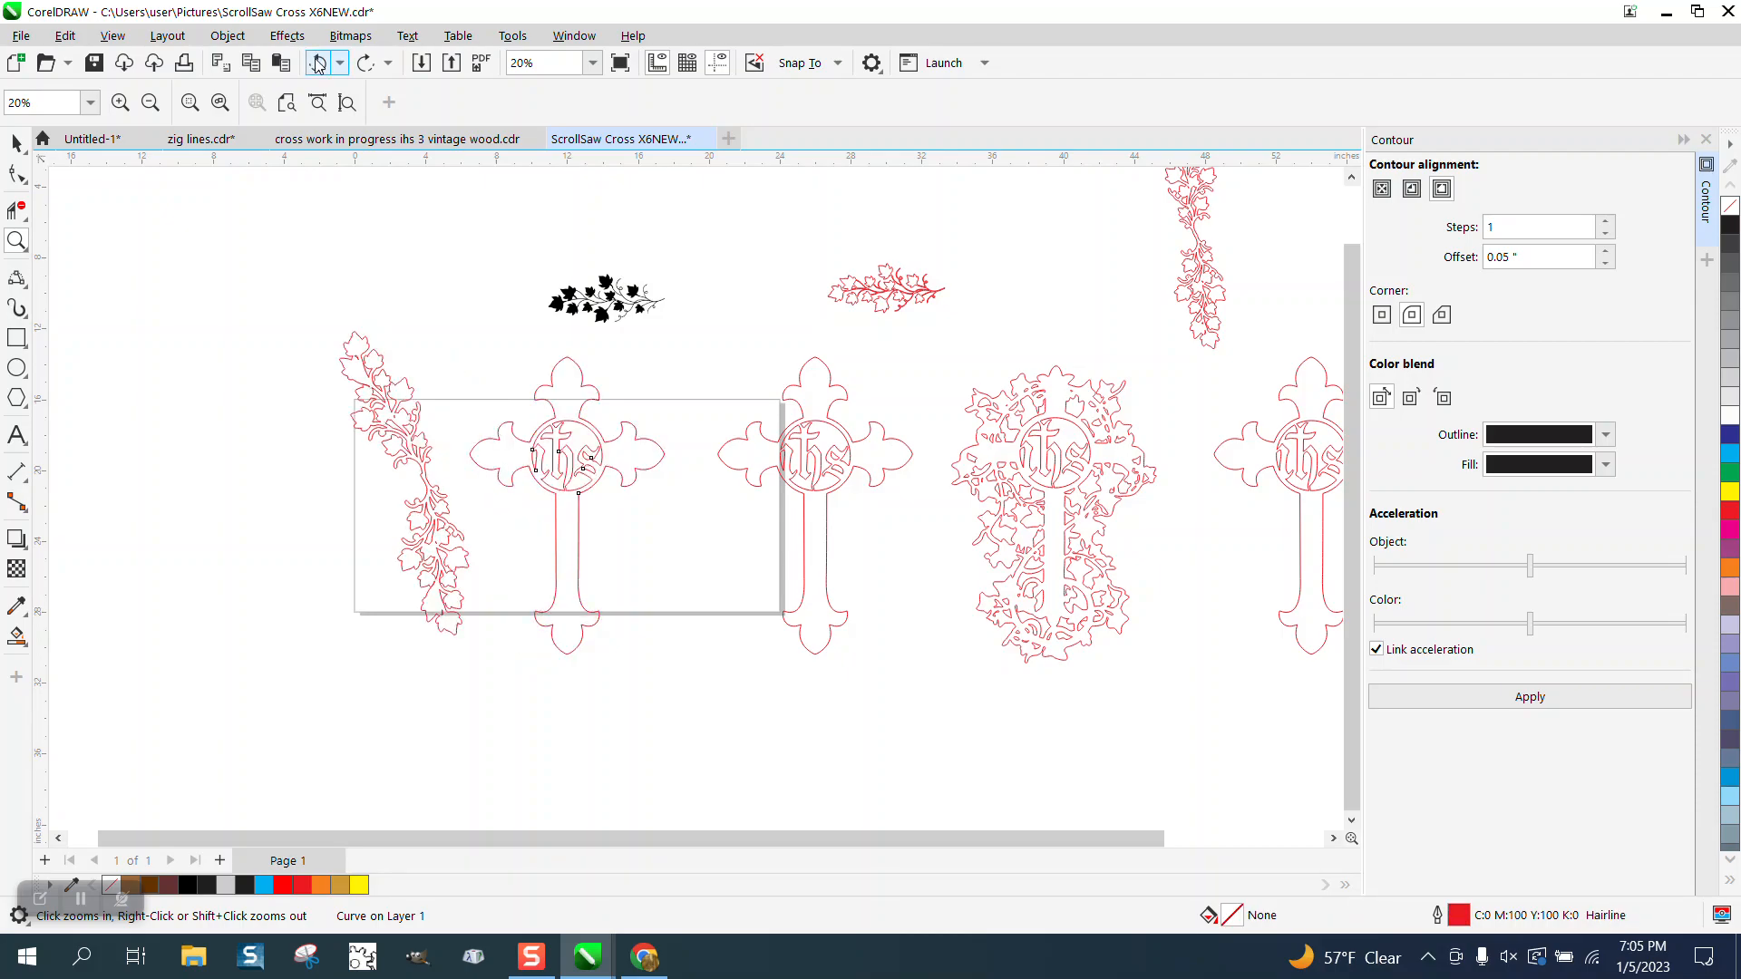
left_click(320, 66)
left_click(871, 354)
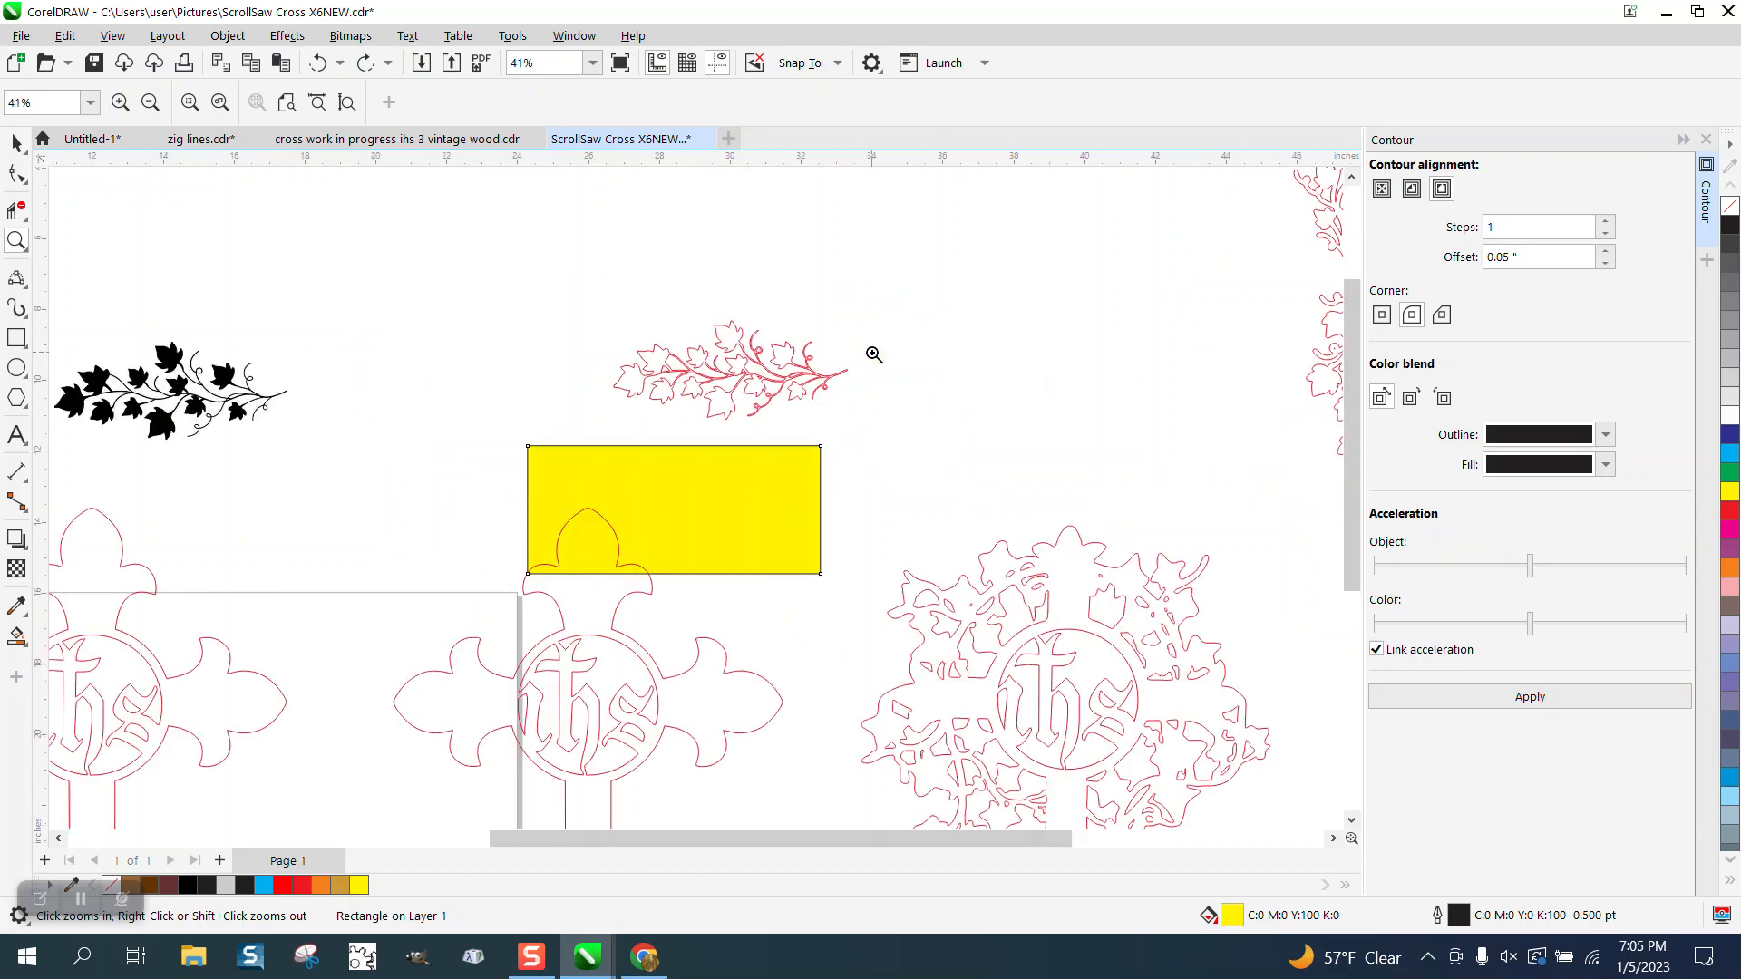
Step: Delete the yellow rectangle and the IHS cross copy it overlaps at the page's edge
scroll(544, 349, "down", 3)
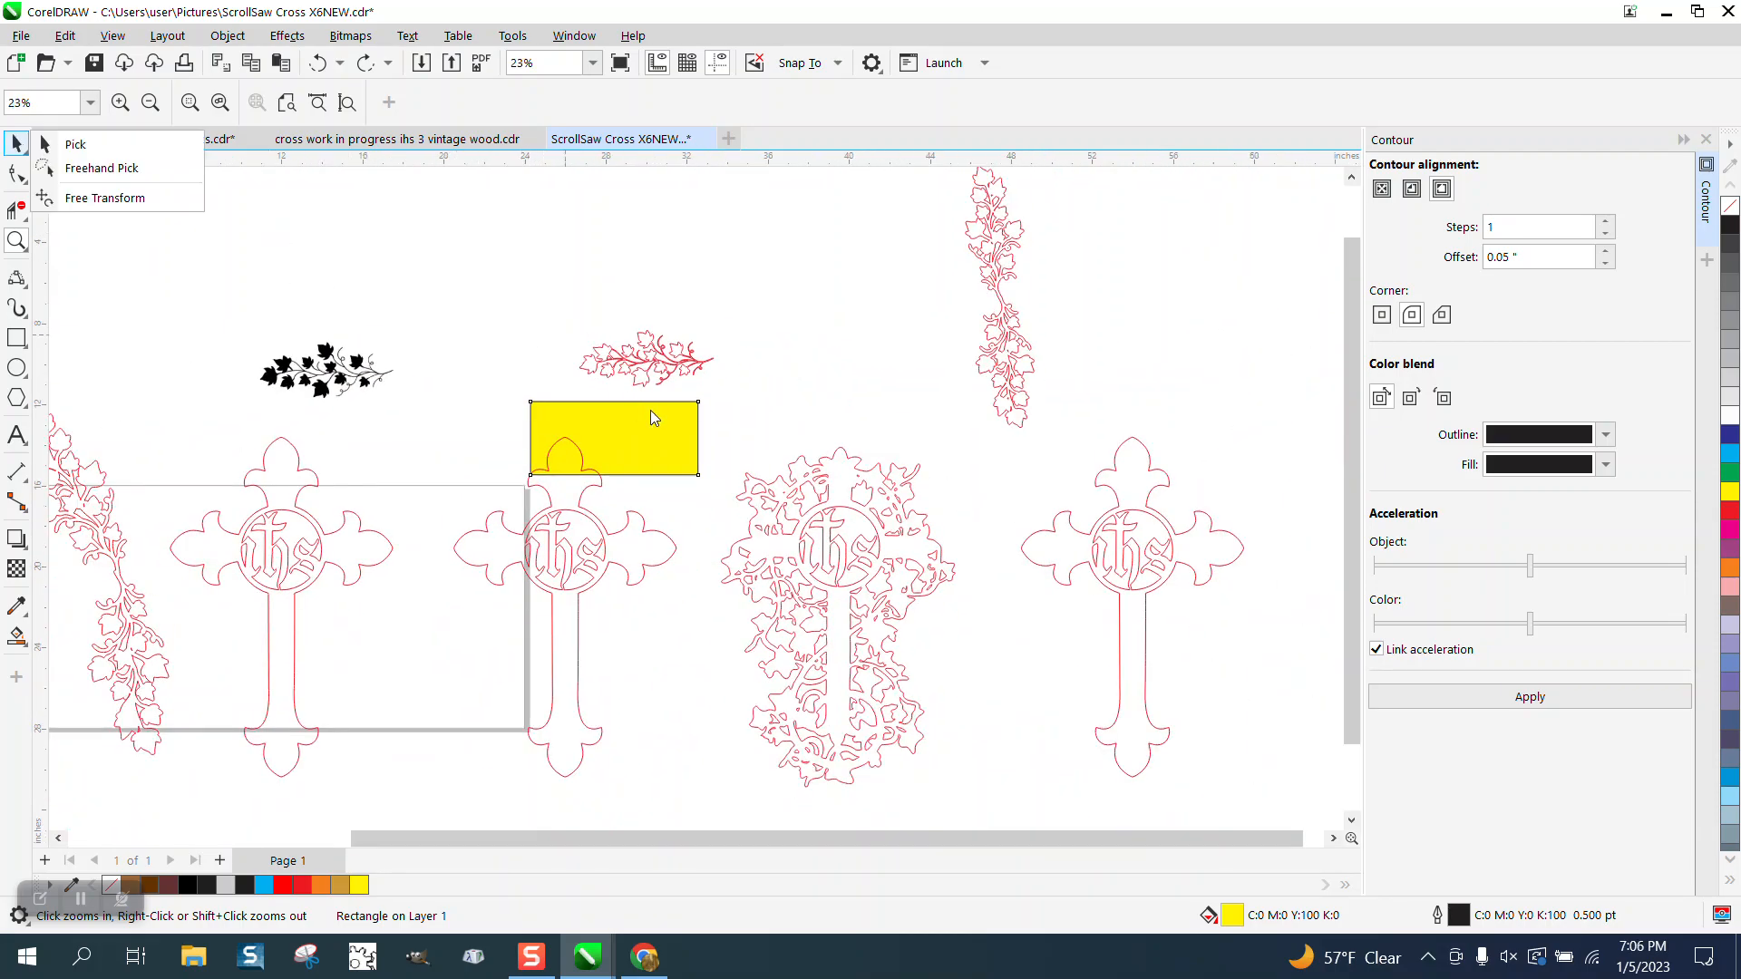
left_click(654, 414)
scroll(664, 443, "down", 3)
key("space")
left_click(671, 466)
left_click(670, 466)
scroll(591, 489, "down", 1)
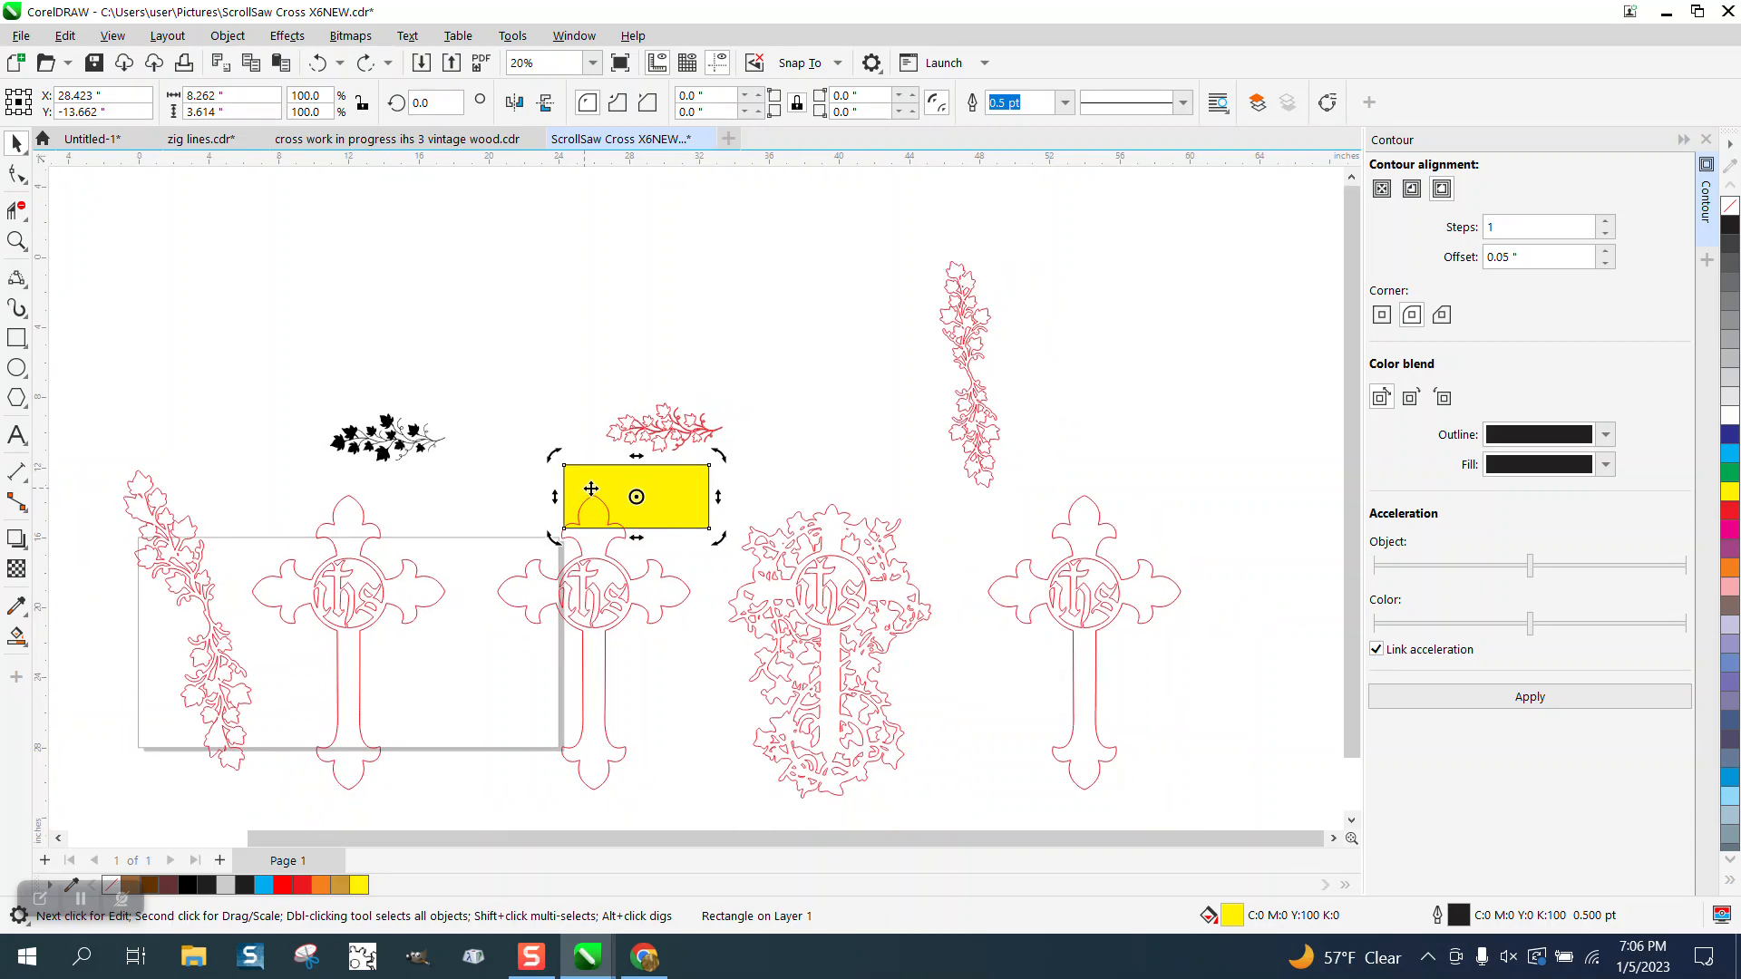
key("Delete")
left_click_drag(700, 787, 712, 798)
key("Delete")
Step: Duplicate the page's IHS cross beside it and strip the lettering and inner circle from the original with Virtual Segment Delete
left_click(331, 588)
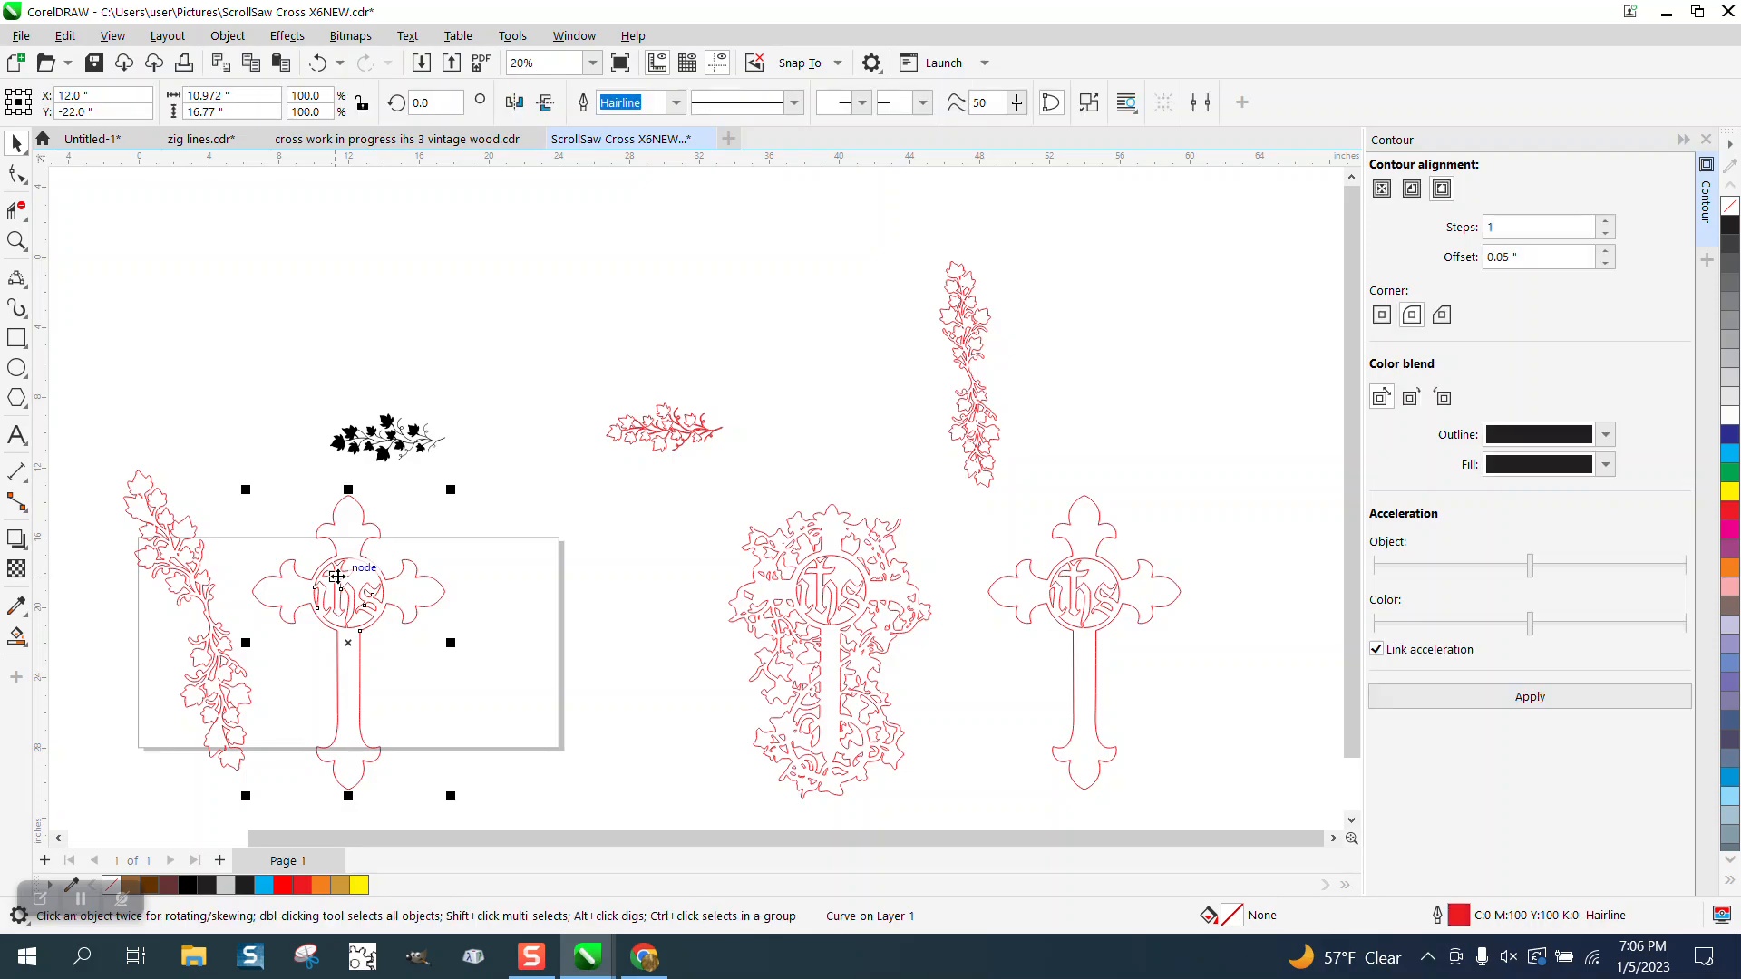
key("ctrl+d")
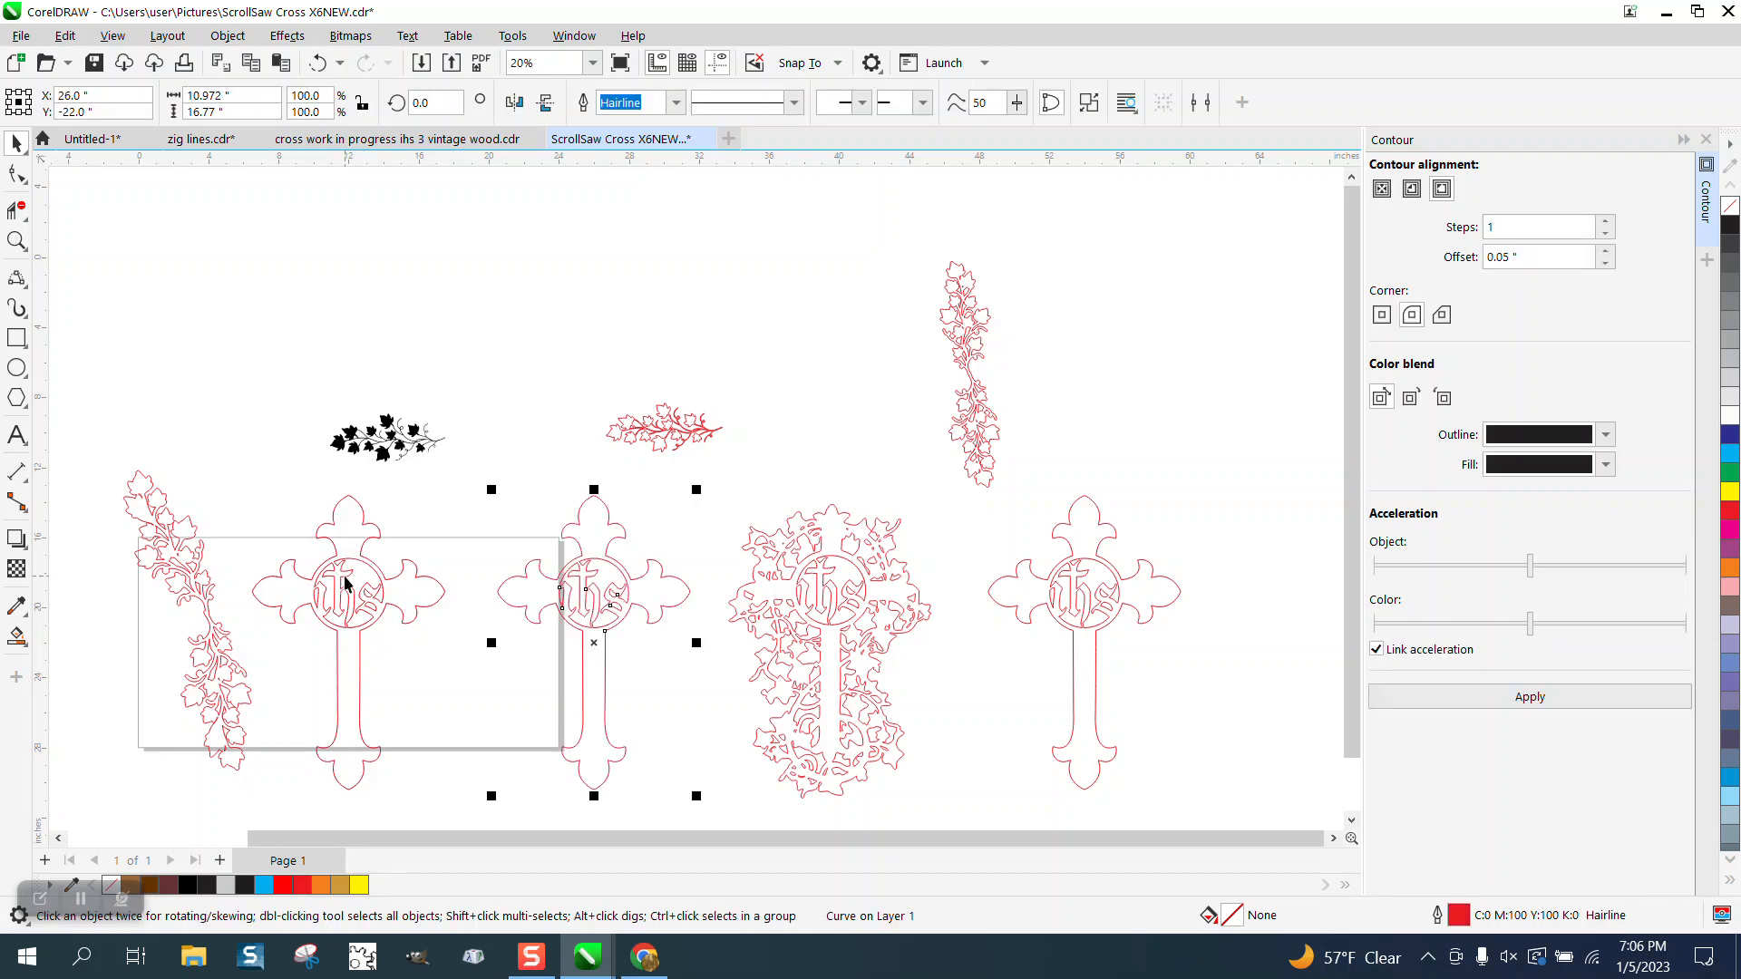
left_click(382, 603)
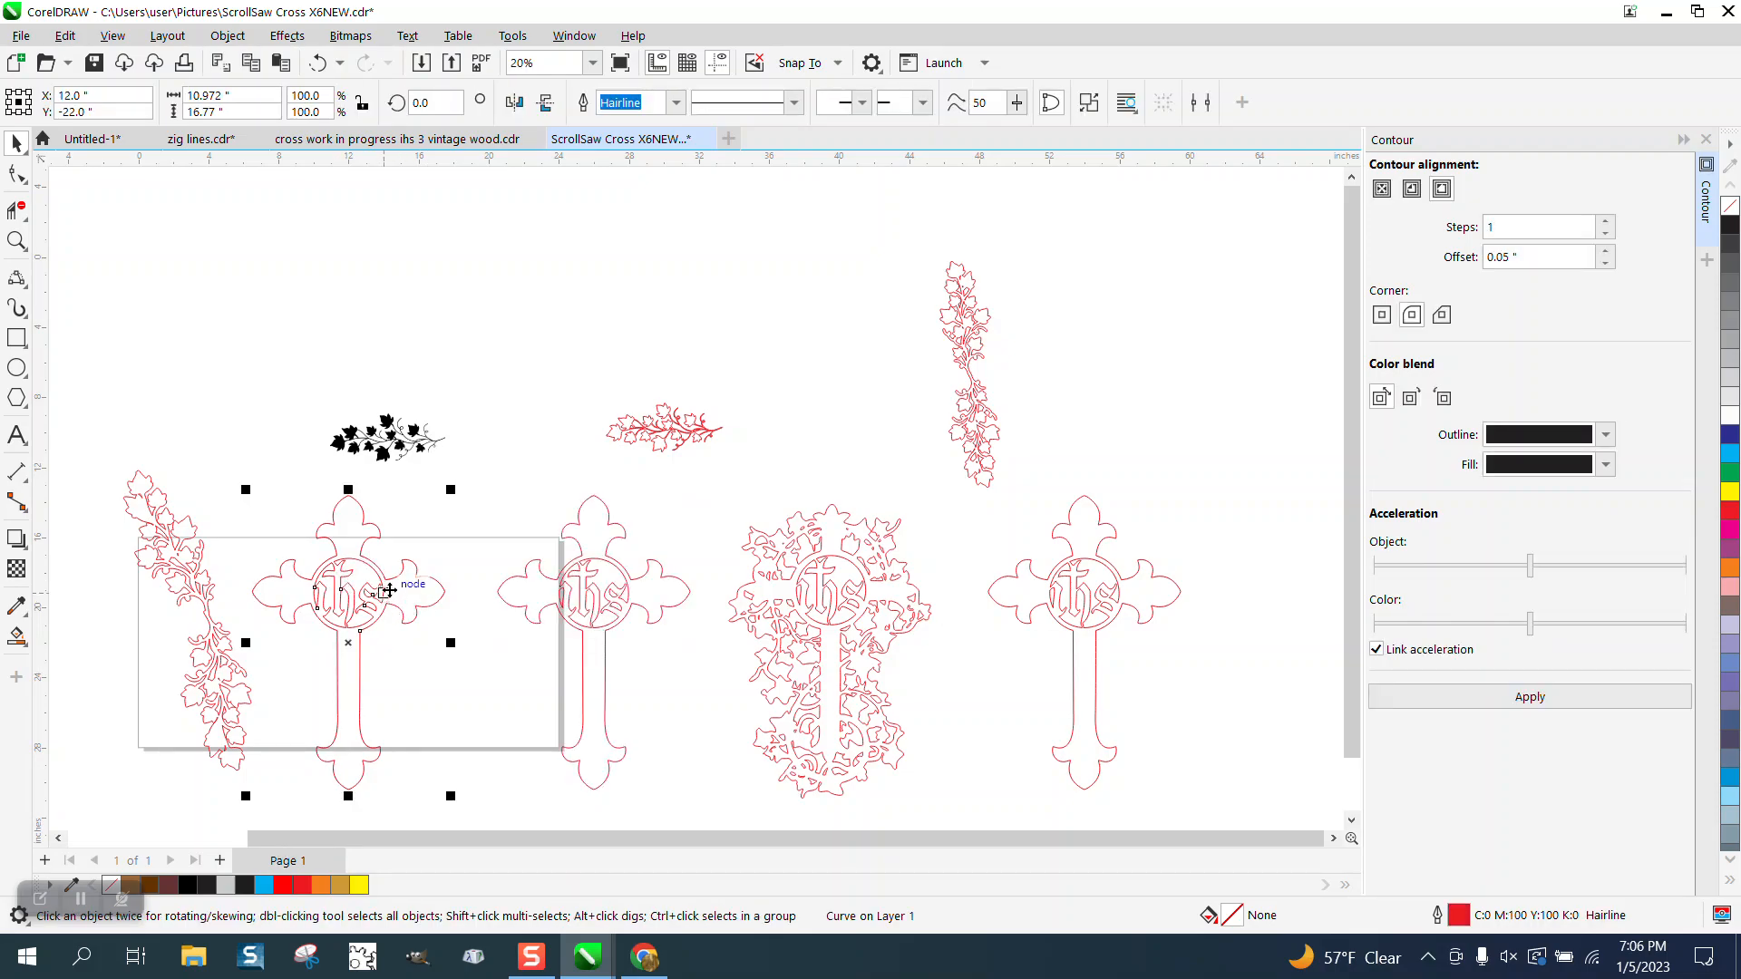
left_click(16, 211)
left_click_drag(301, 587, 407, 595)
left_click(375, 599)
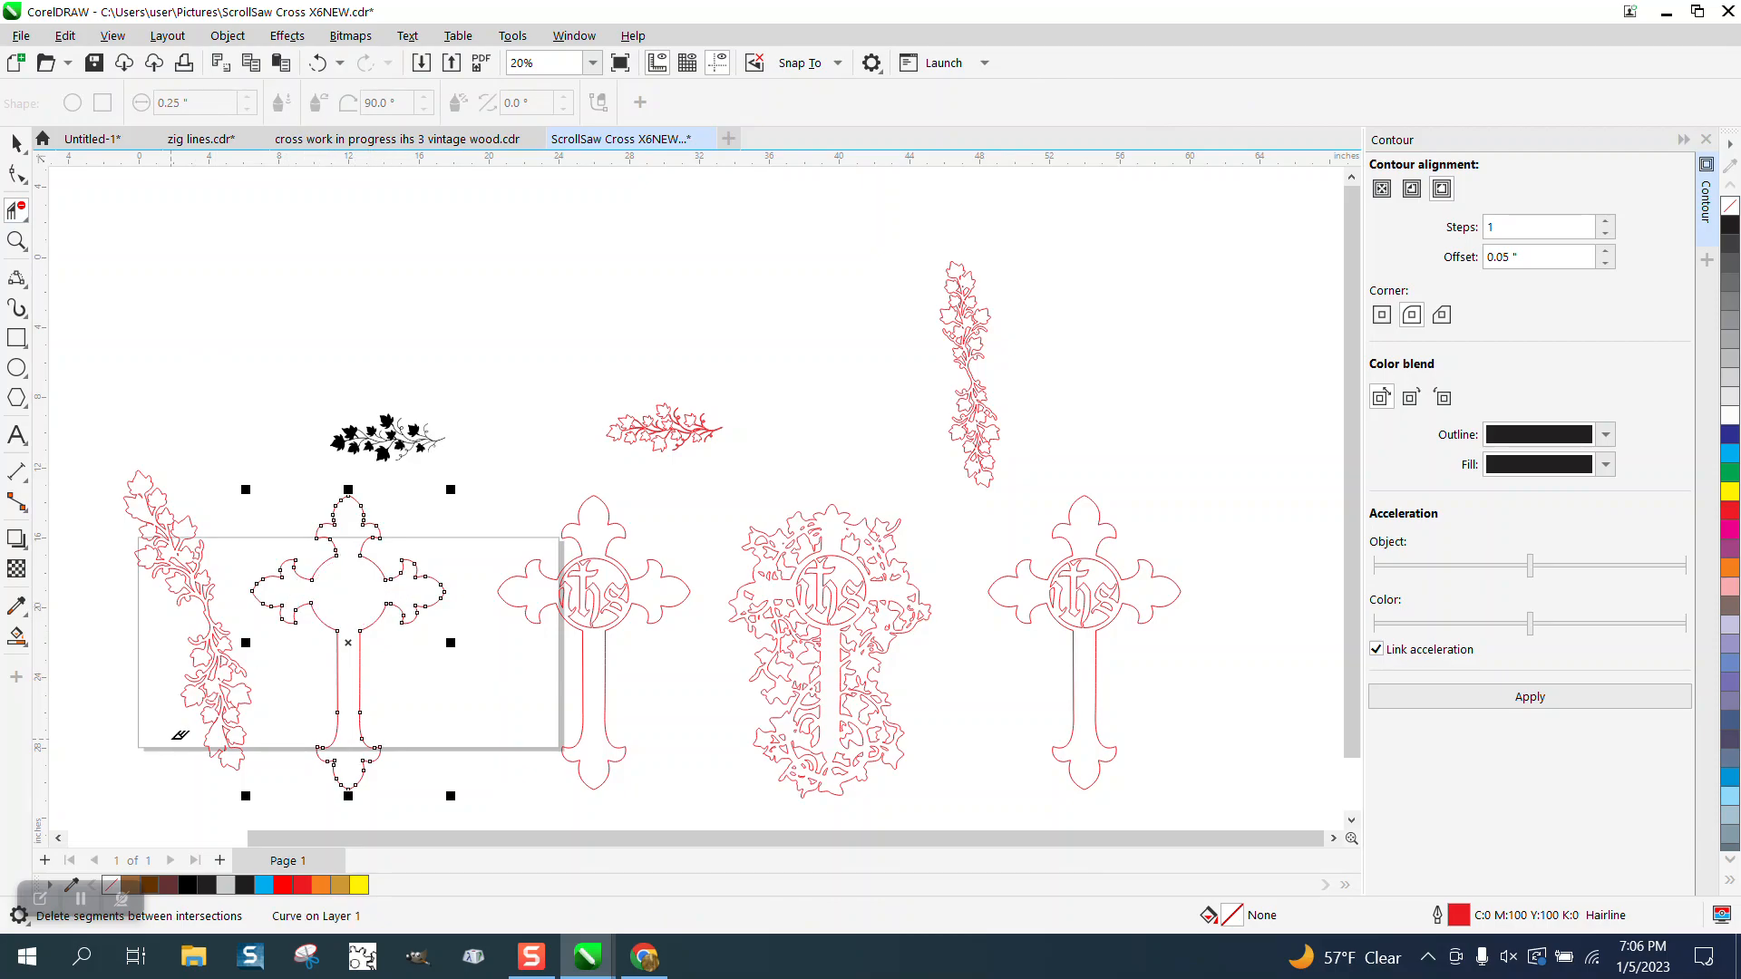
Step: Create a solid cross from the emptied outline with Smart Fill, colour it cyan and move it above the outline
left_click(14, 640)
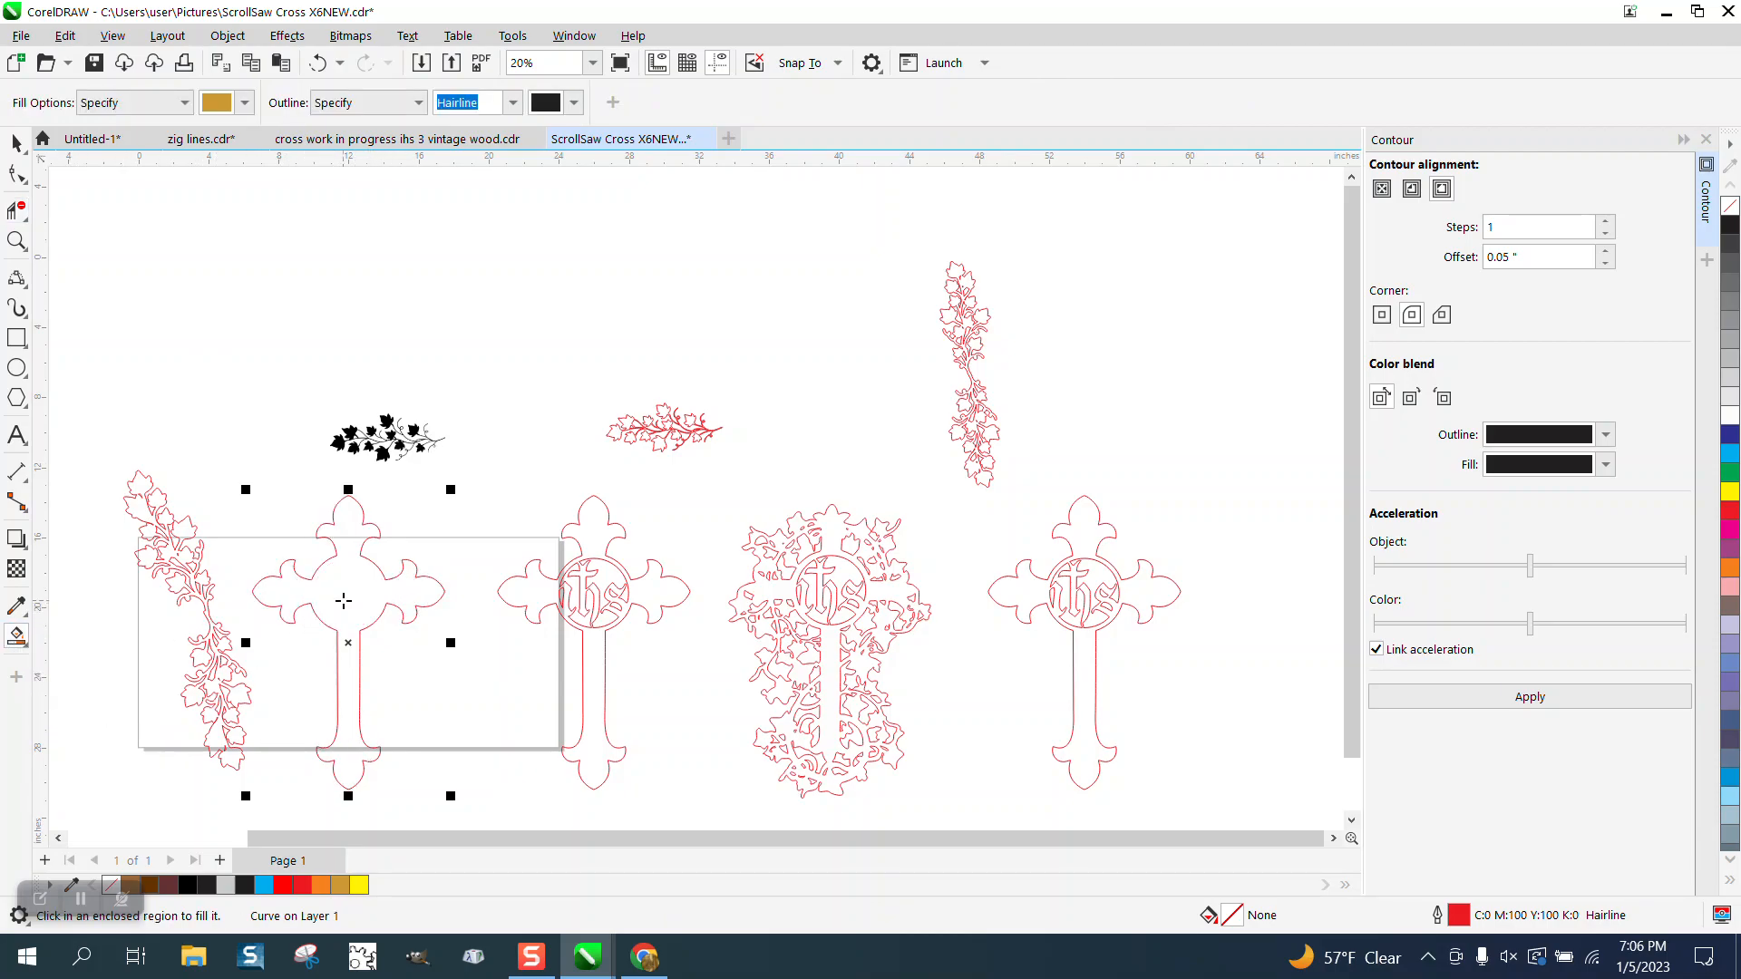
left_click(342, 600)
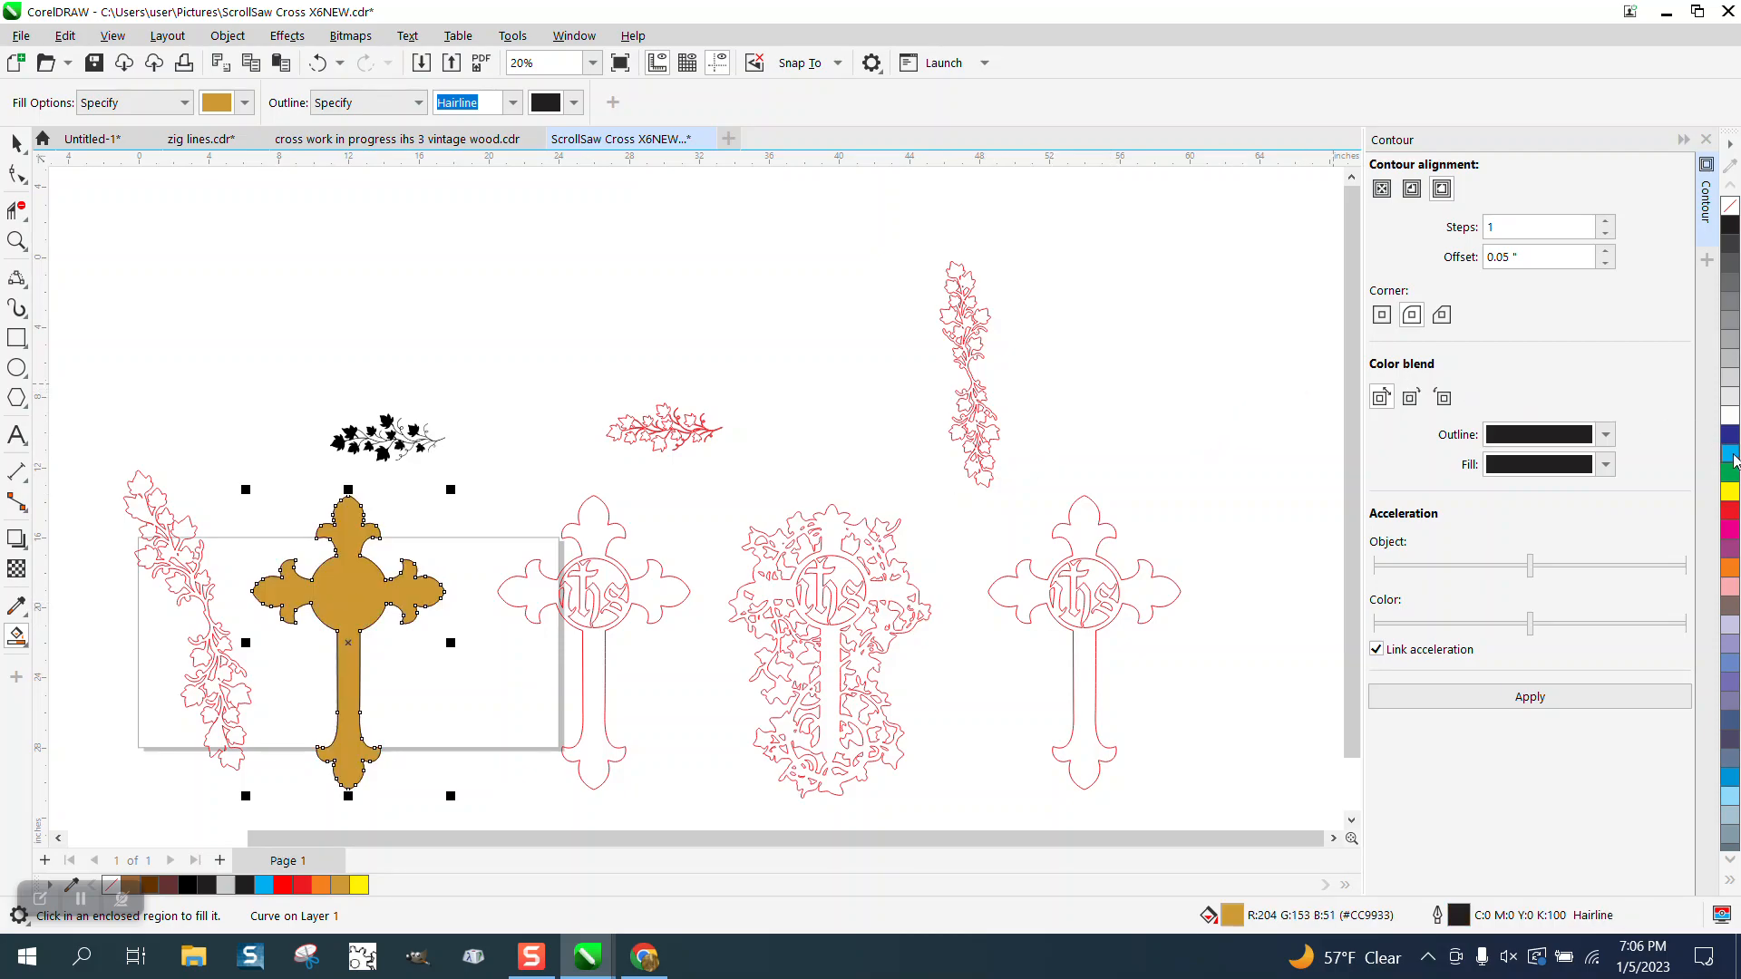
left_click(1732, 455)
key("shift+Up")
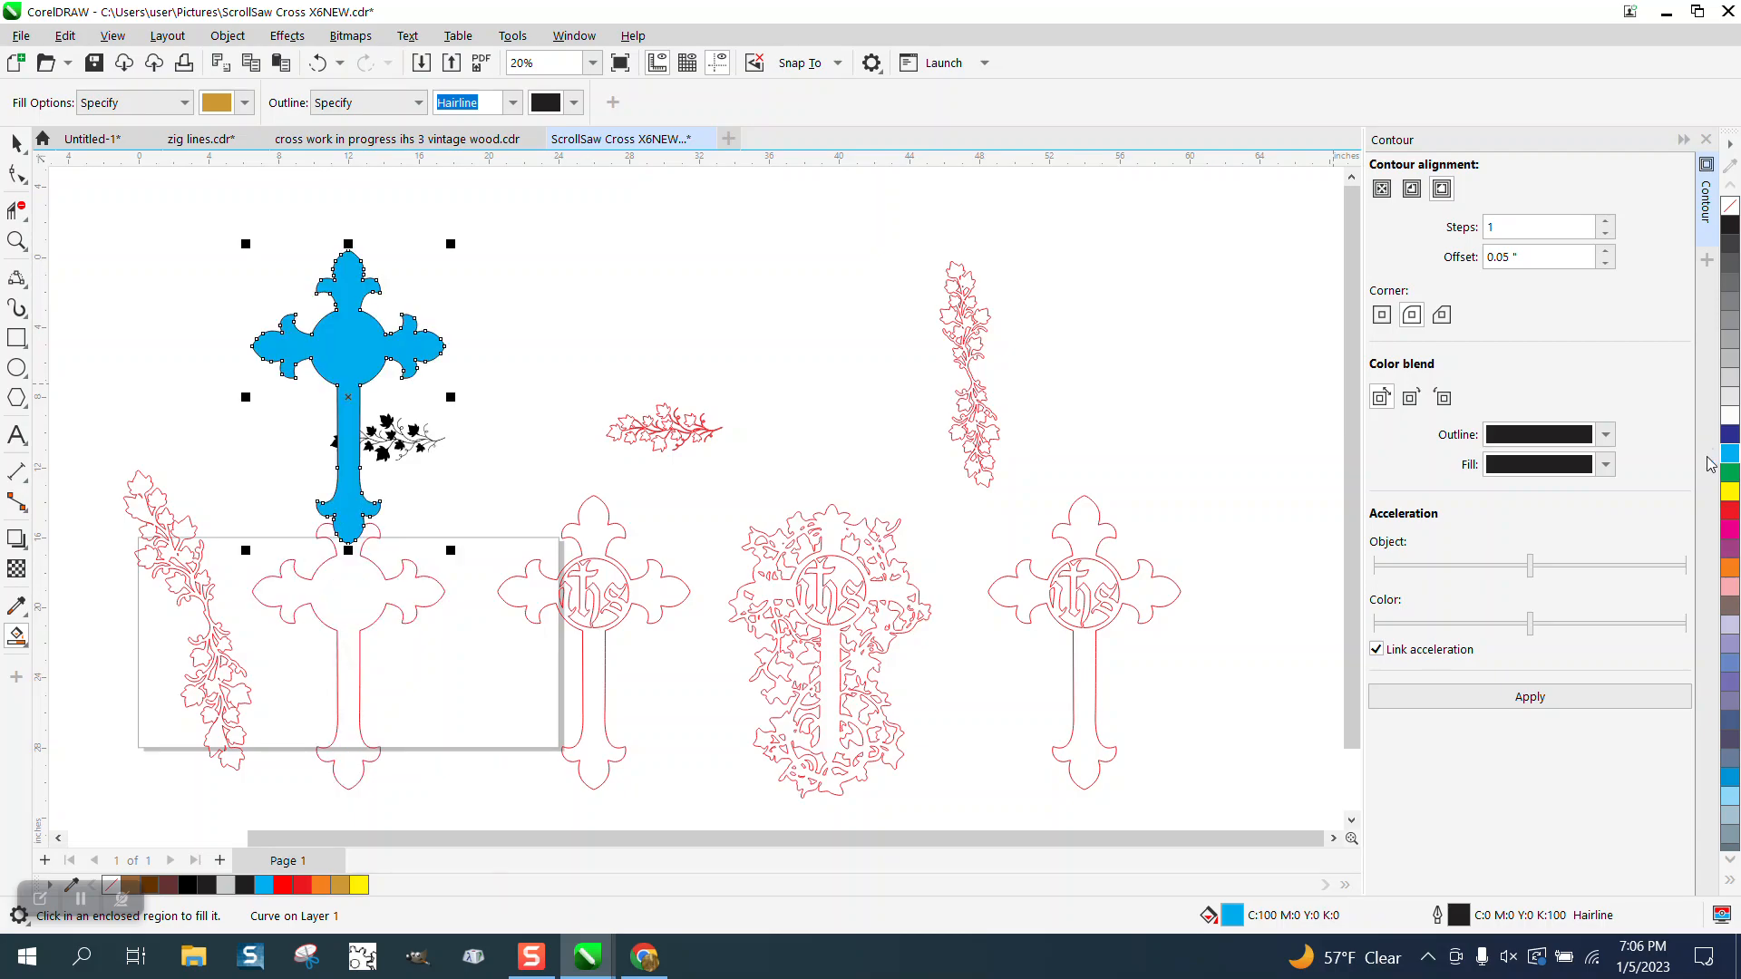
Step: Delete the leftover red cross outline below the cyan cross
left_click(17, 142)
left_click(429, 594)
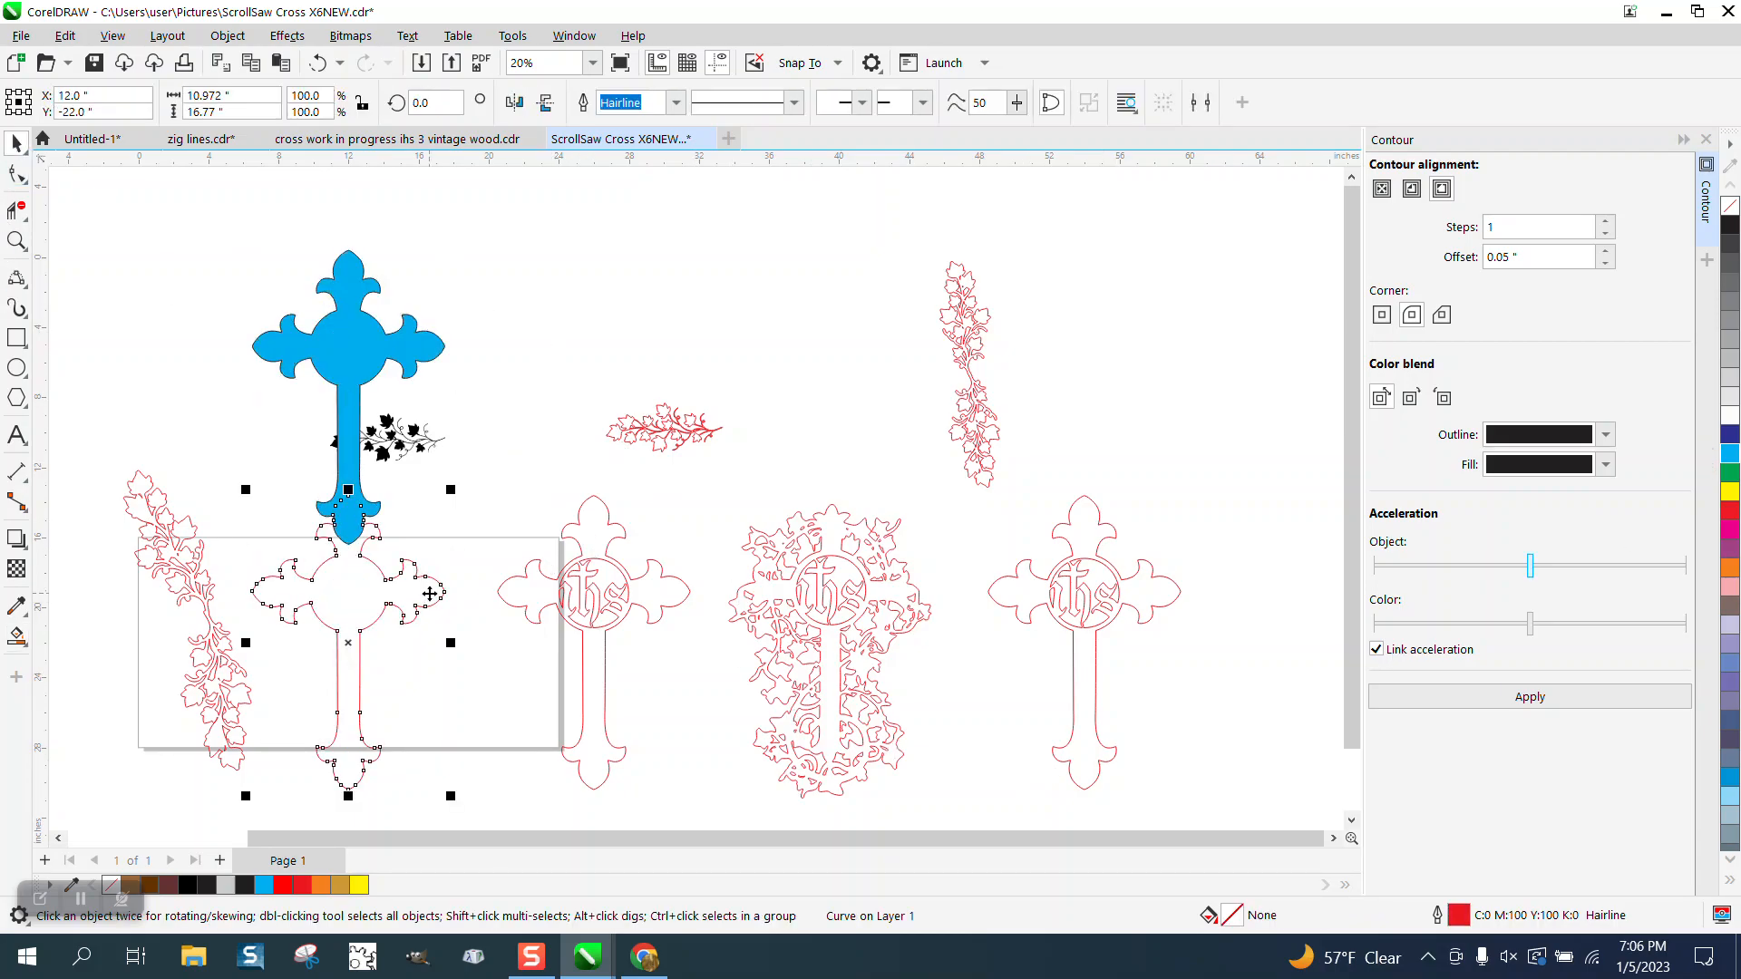
left_click(428, 503)
Step: Remove the outline from the cyan cross and centre the cross on the page
left_click(353, 367)
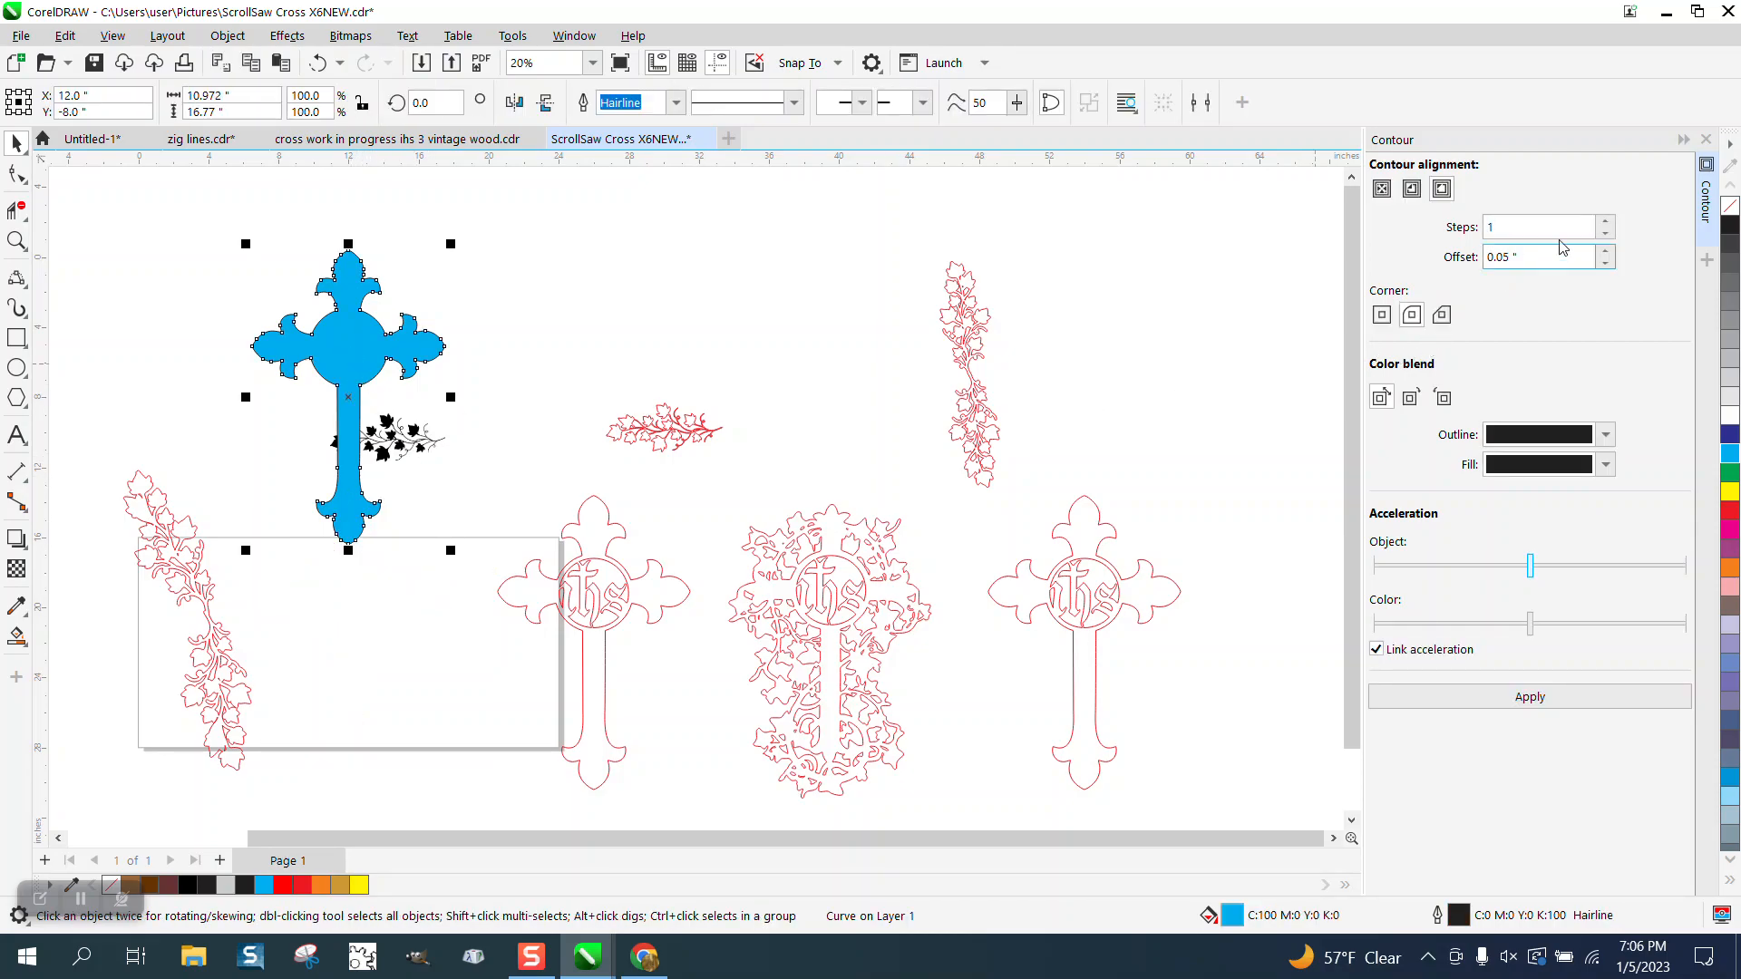
right_click(1733, 210)
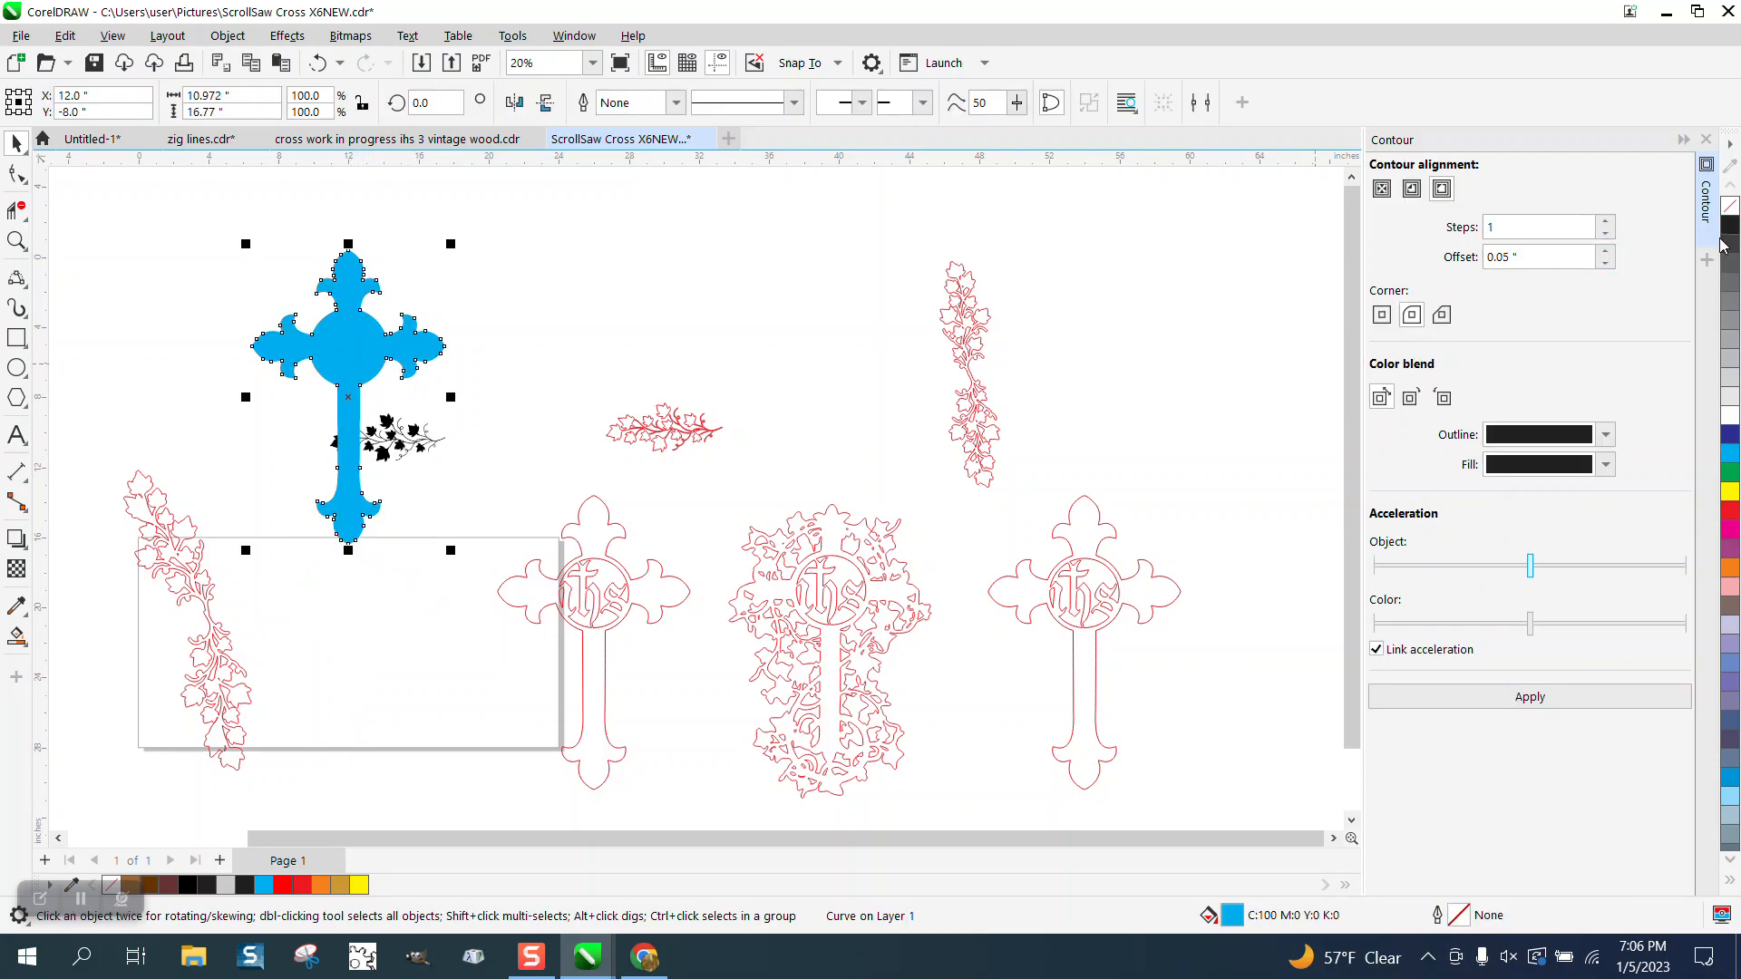
key("p")
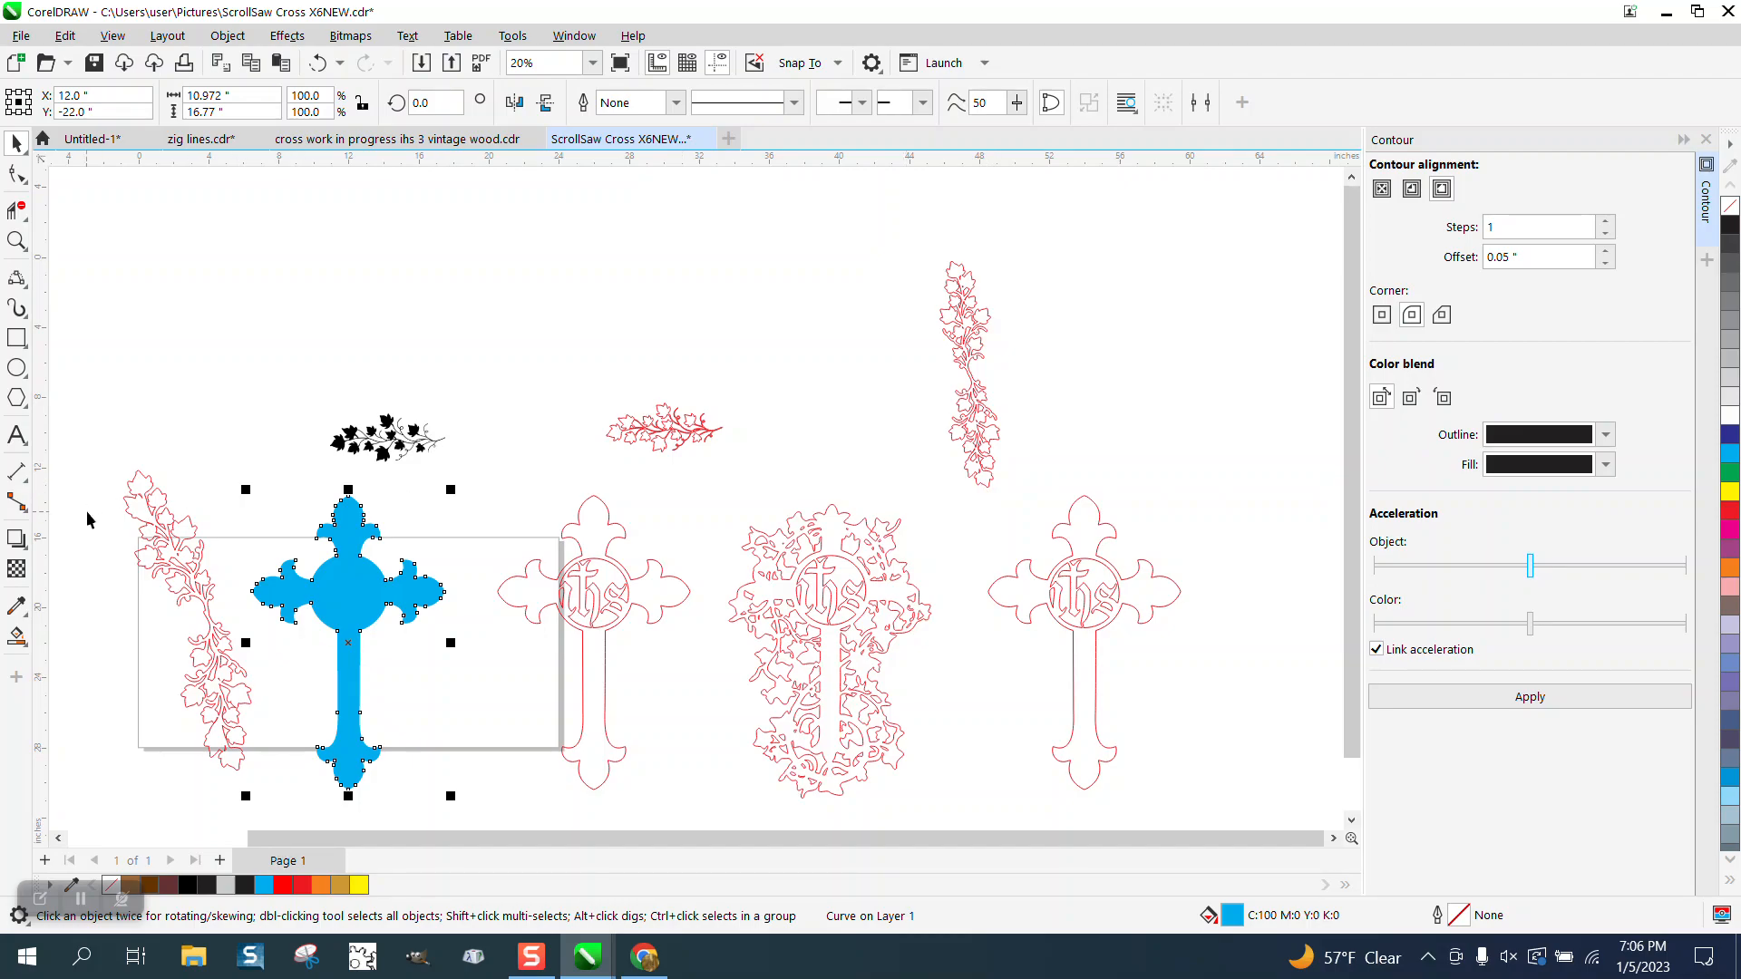
Step: Place the ivy vine over the cyan cross's left side and a horizontally mirrored copy over its right side
left_click(172, 541)
left_click_drag(188, 579, 285, 615)
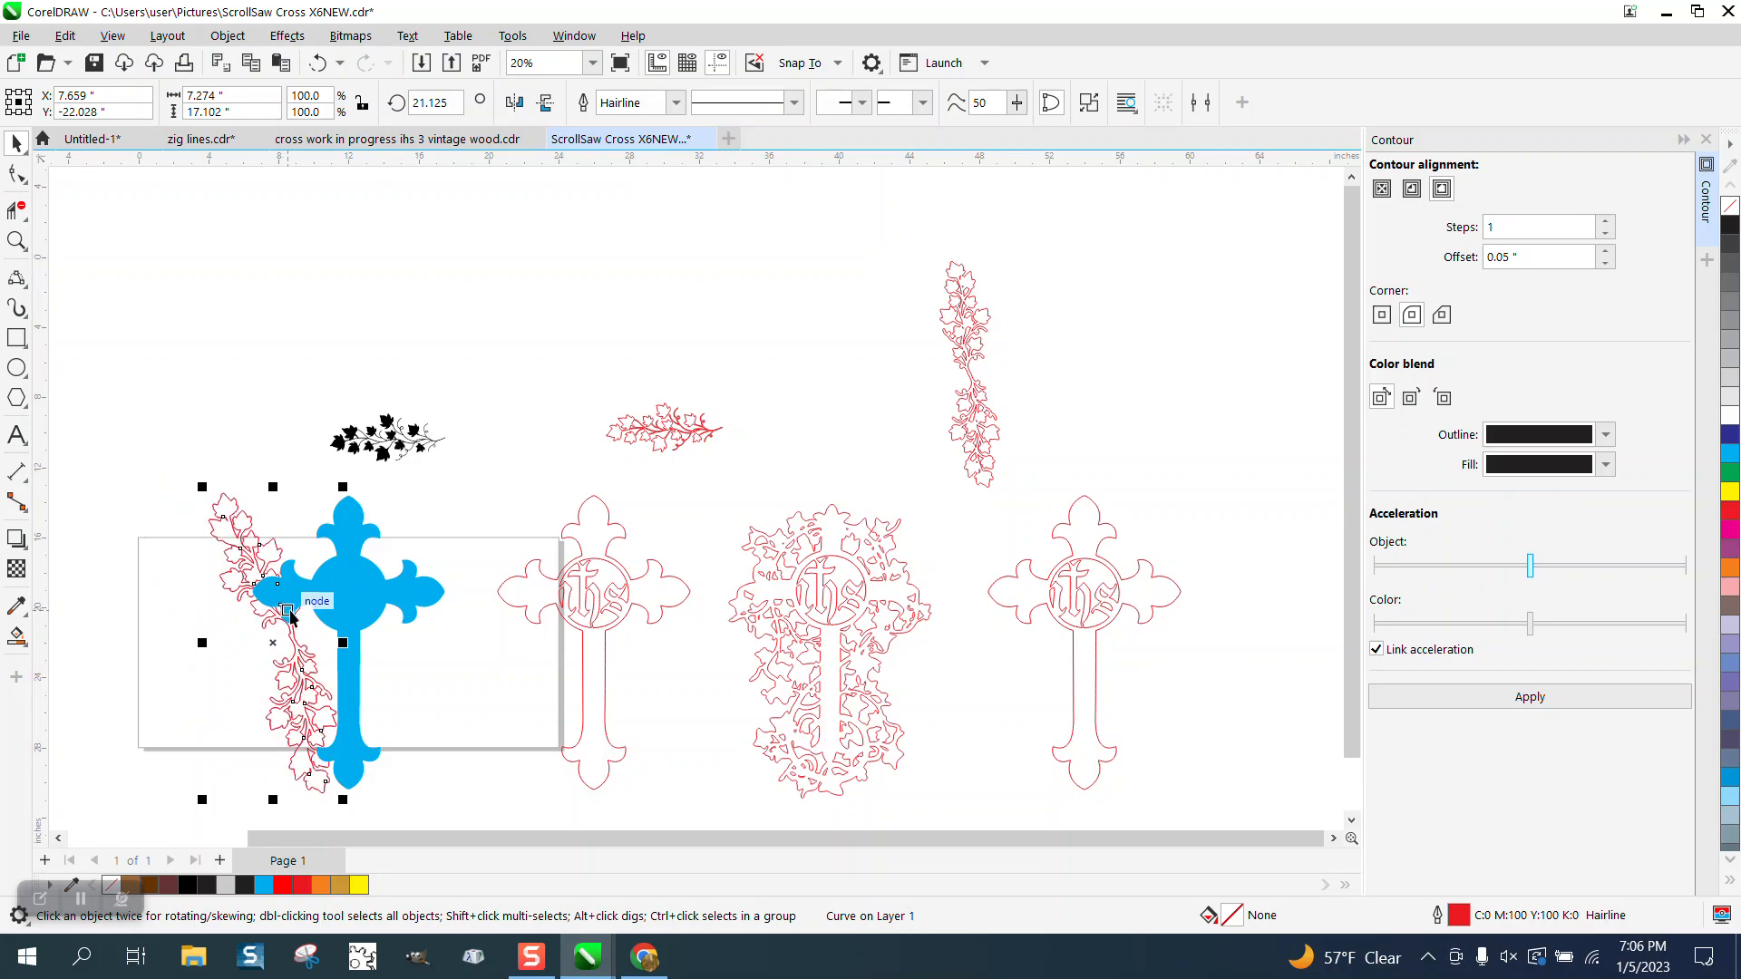
left_click(519, 102)
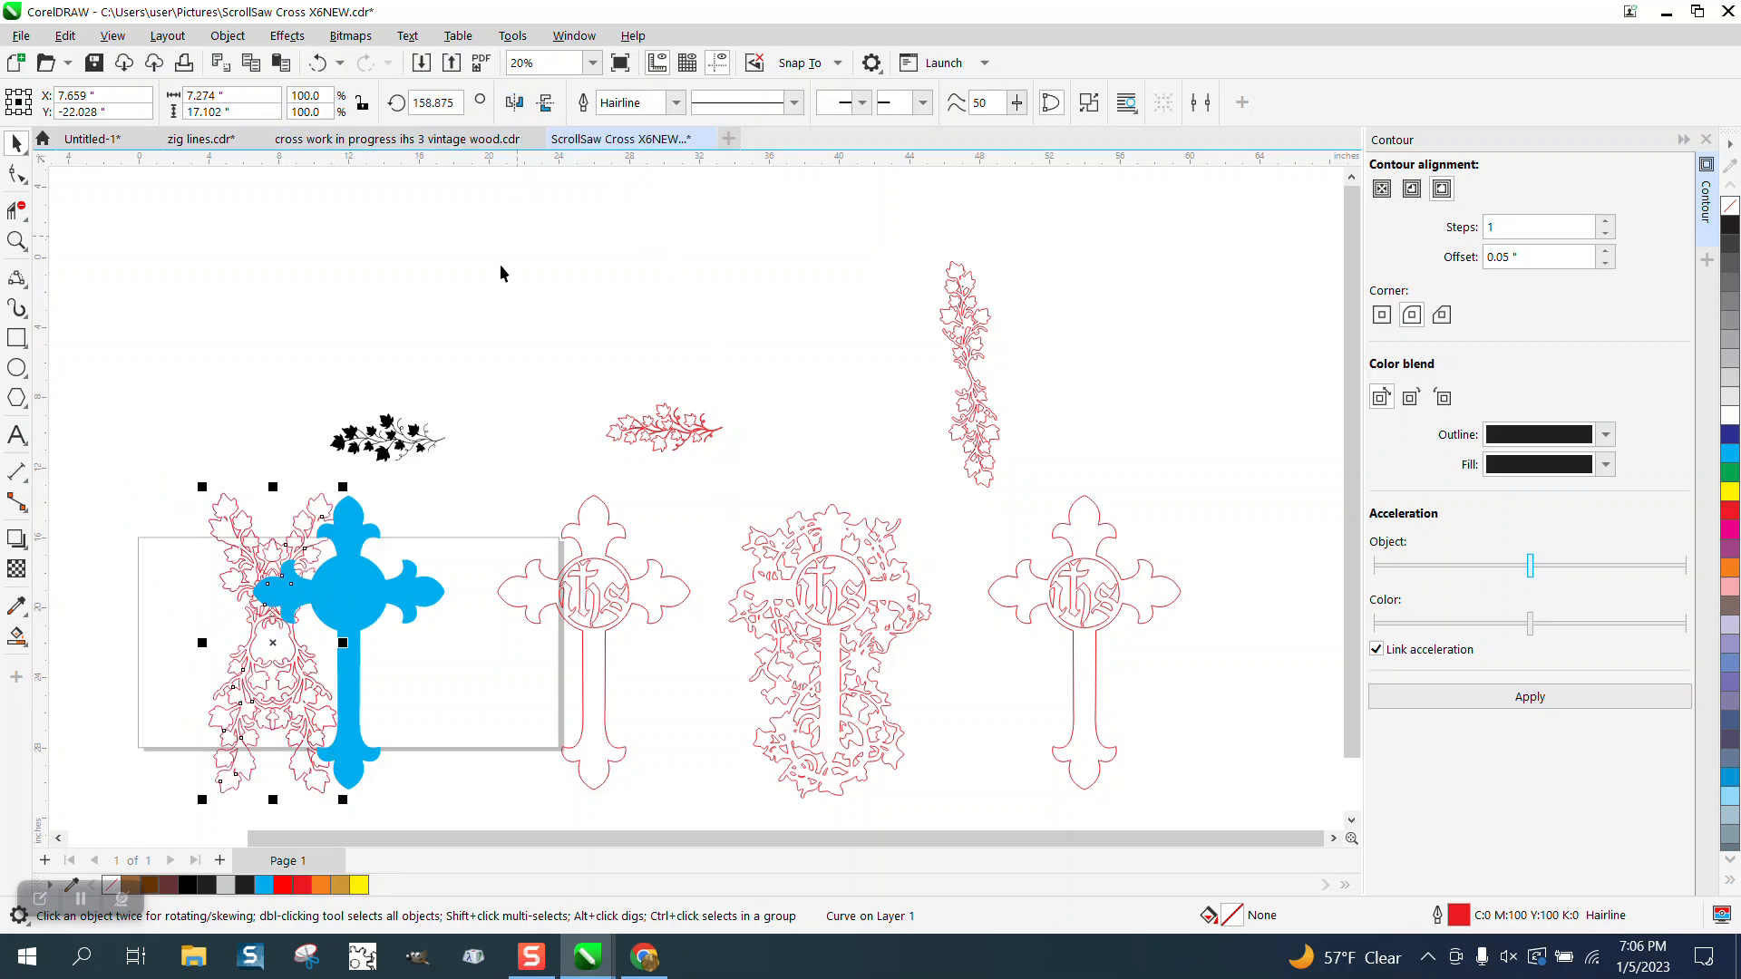
left_click_drag(273, 643, 425, 653)
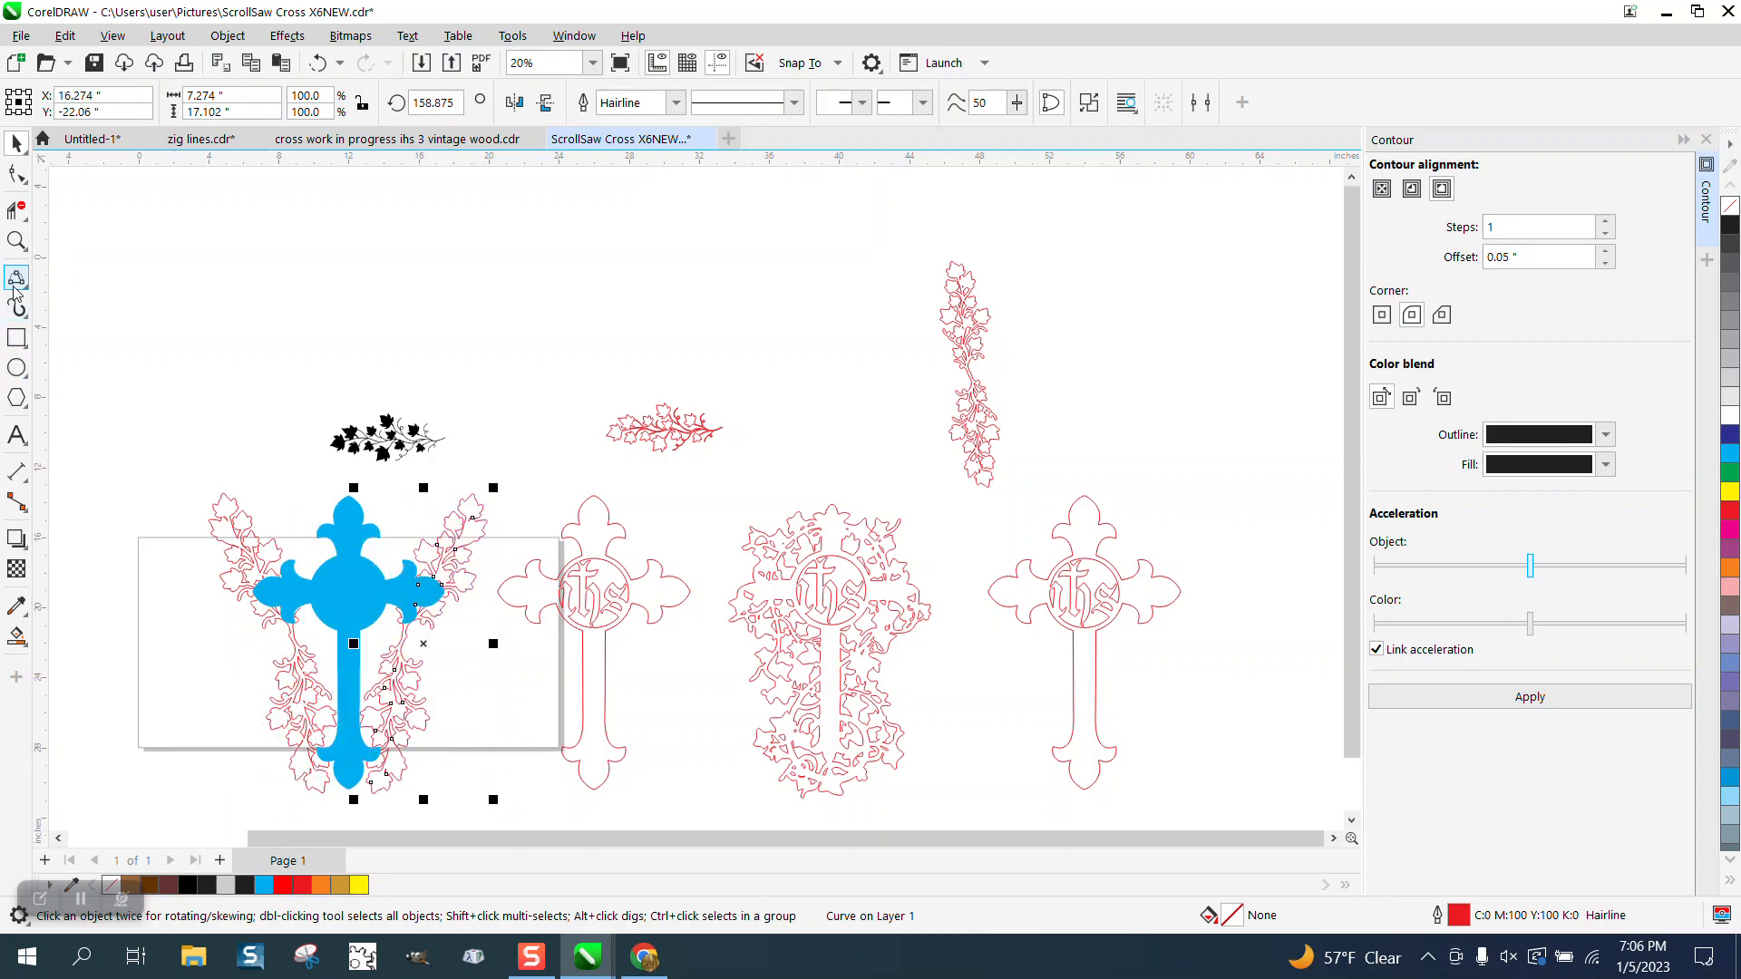
Step: Shift both vines slightly inward so their lower leaves overlap the stem of the cyan cross
left_click(16, 240)
left_click_drag(249, 641, 535, 785)
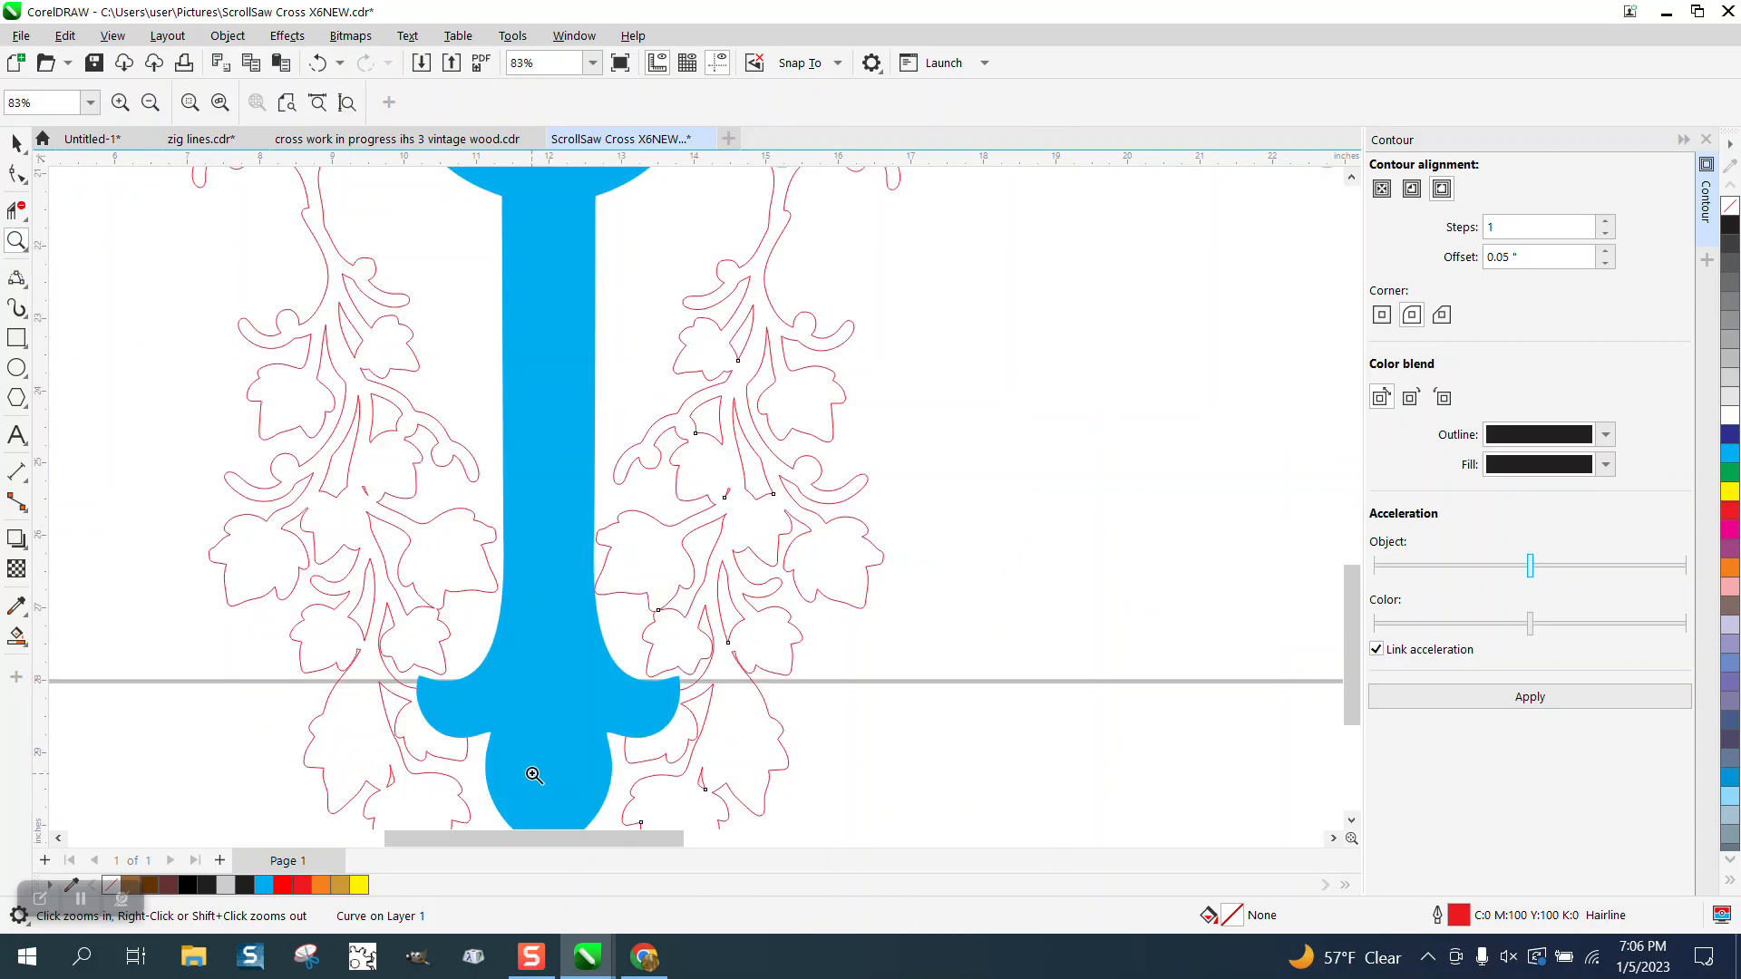
left_click(16, 144)
left_click_drag(457, 460, 475, 461)
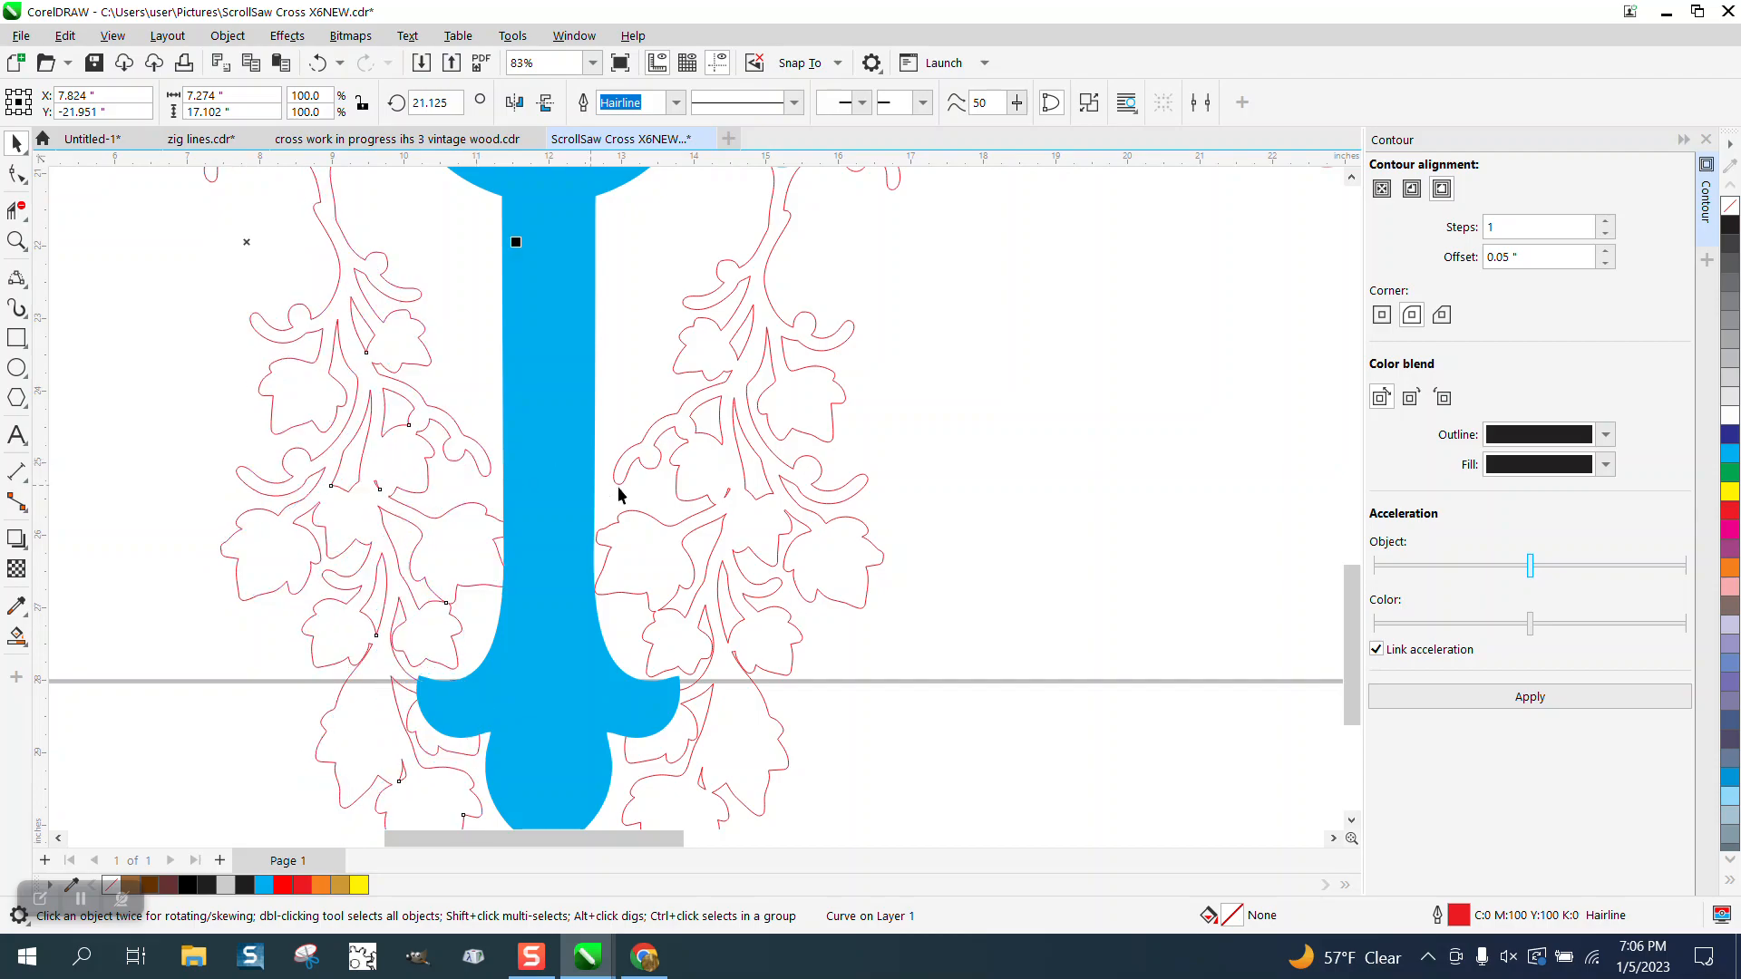
left_click_drag(685, 523, 669, 526)
scroll(561, 537, "down", 4)
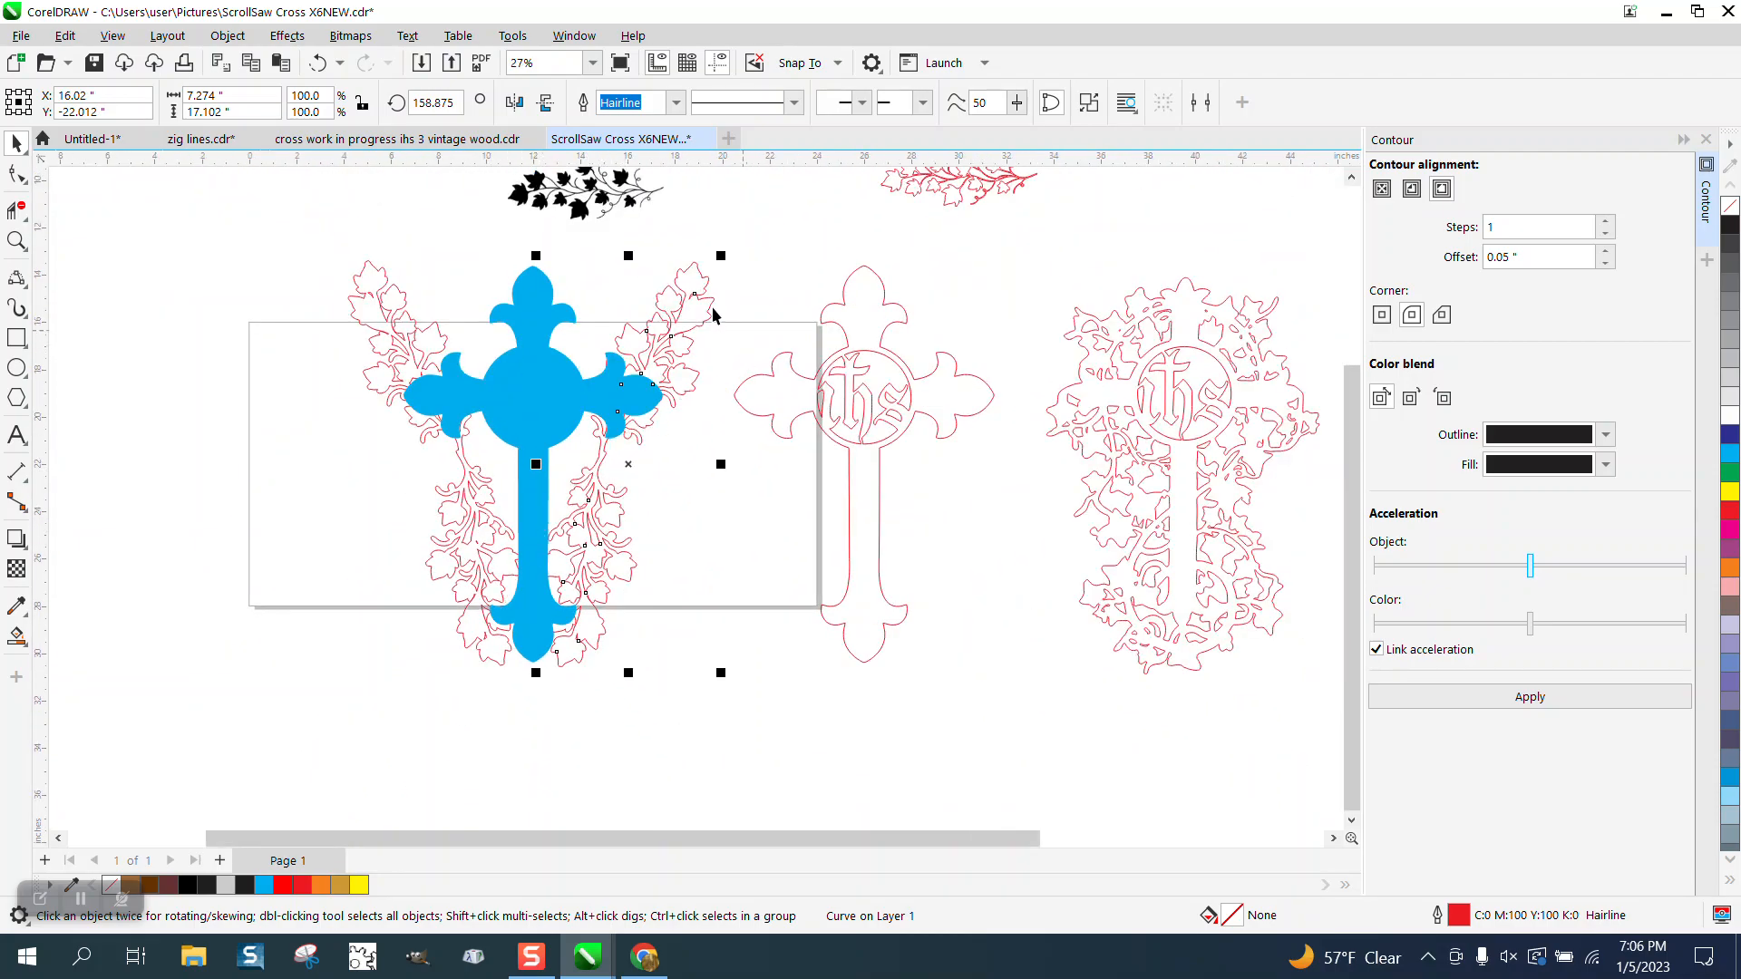
Step: Group the two vines and cut the cyan cross out of them with Back Minus Front
left_click(395, 301, "shift")
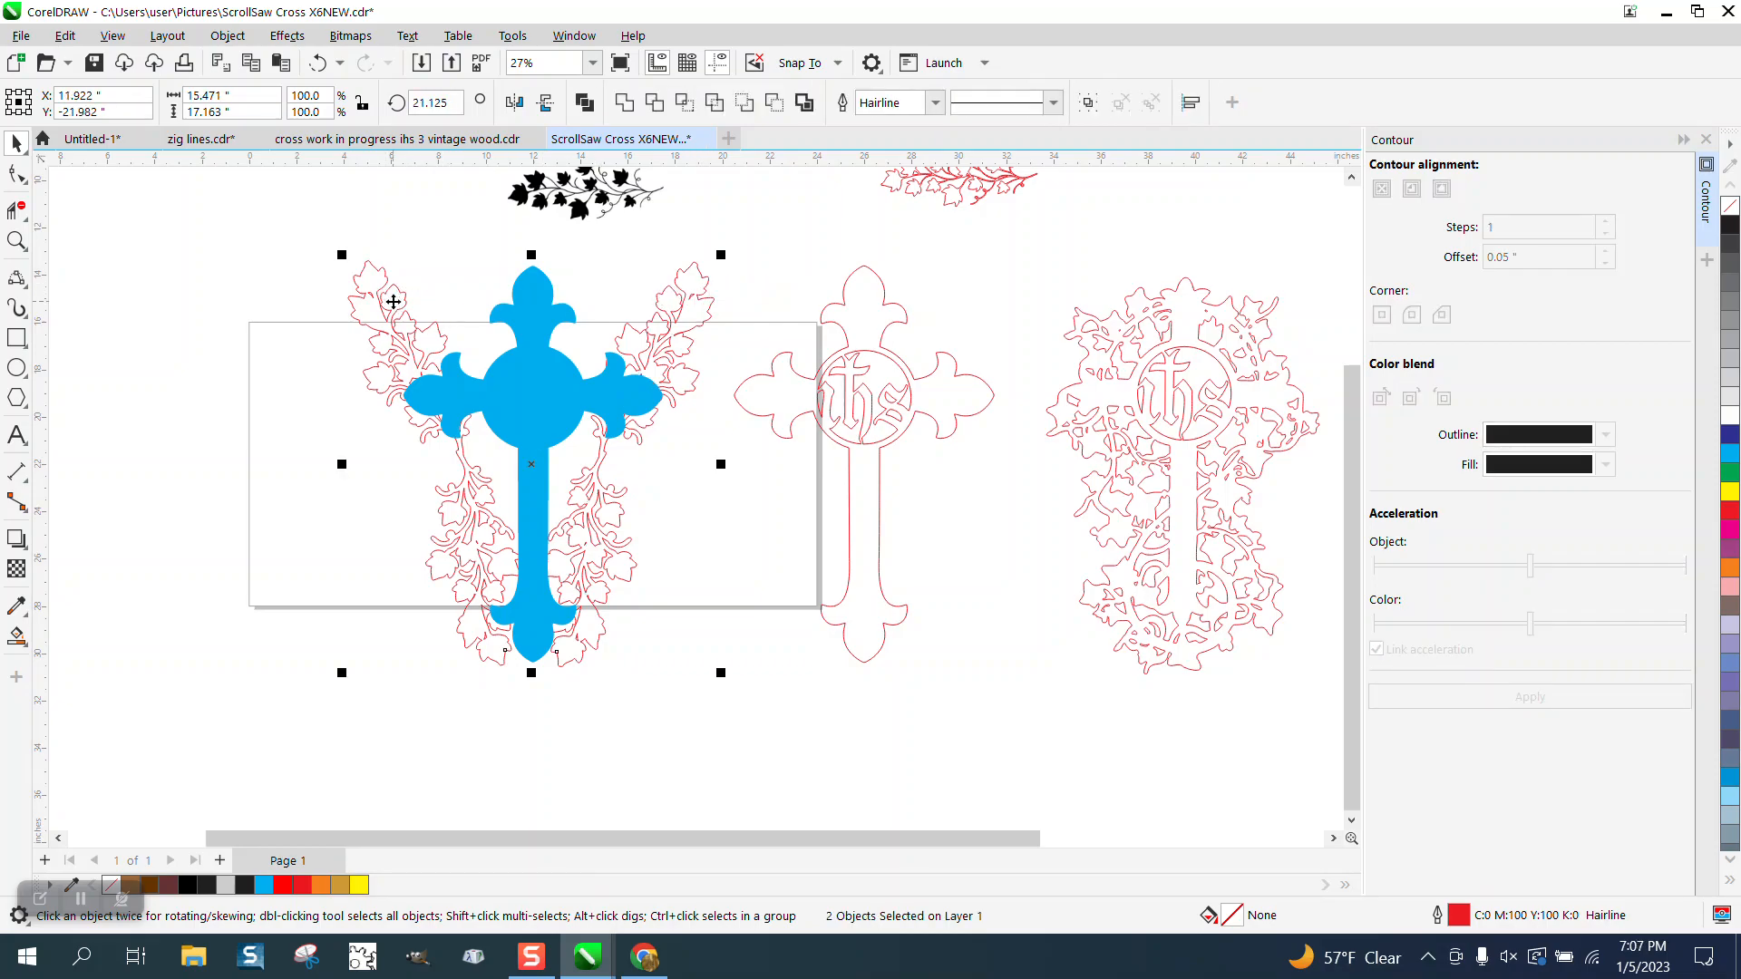
key("ctrl+g")
scroll(426, 336, "down", 1)
left_click_drag(580, 242, 570, 214)
left_click_drag(335, 251, 563, 533)
left_click_drag(660, 633, 662, 634)
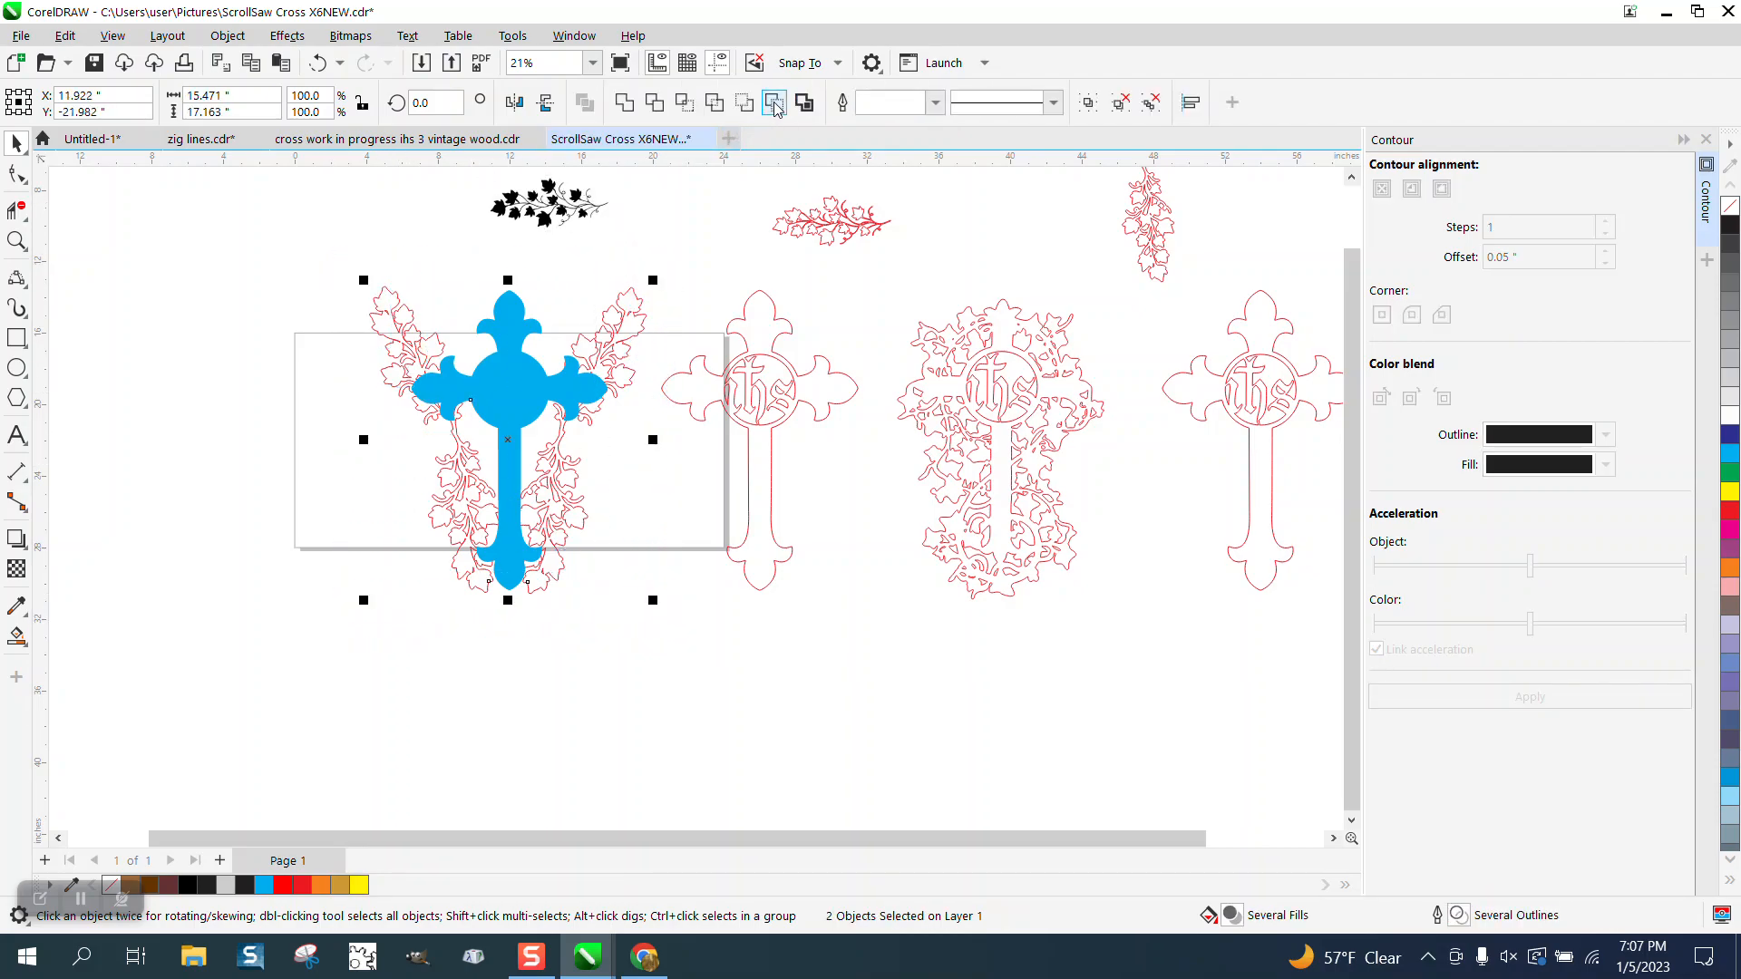
left_click(776, 103)
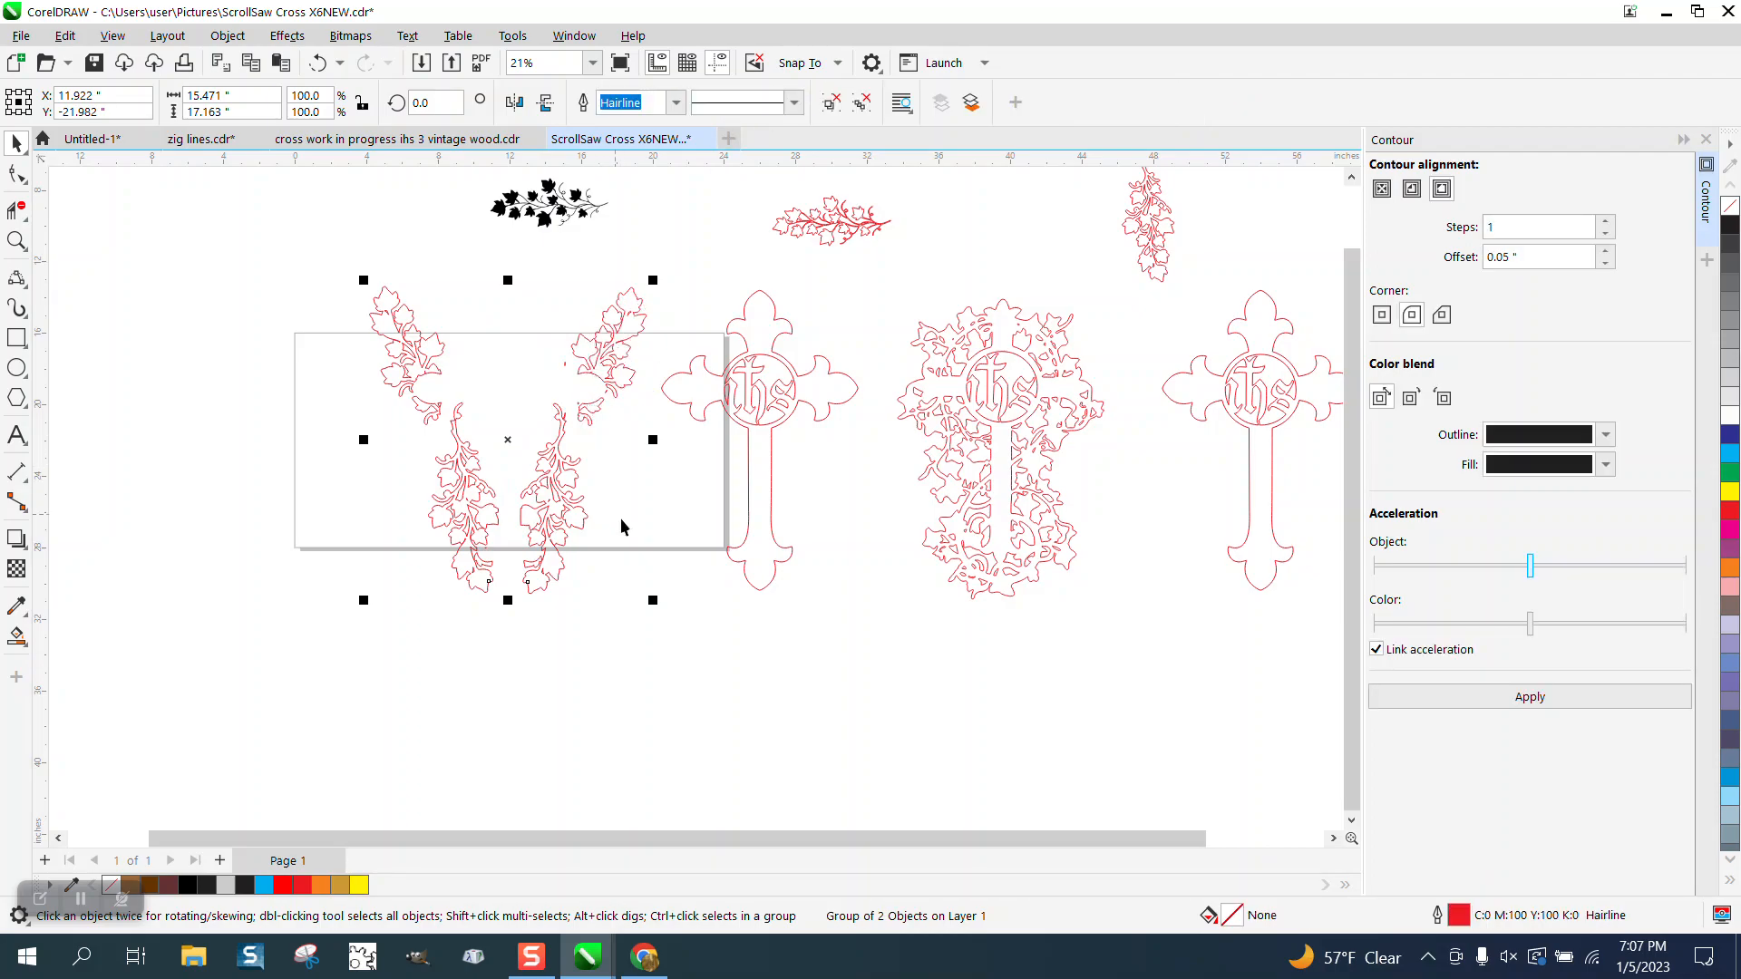
Step: Centre the duplicate IHS cross on the page between the trimmed vines
left_click(712, 408)
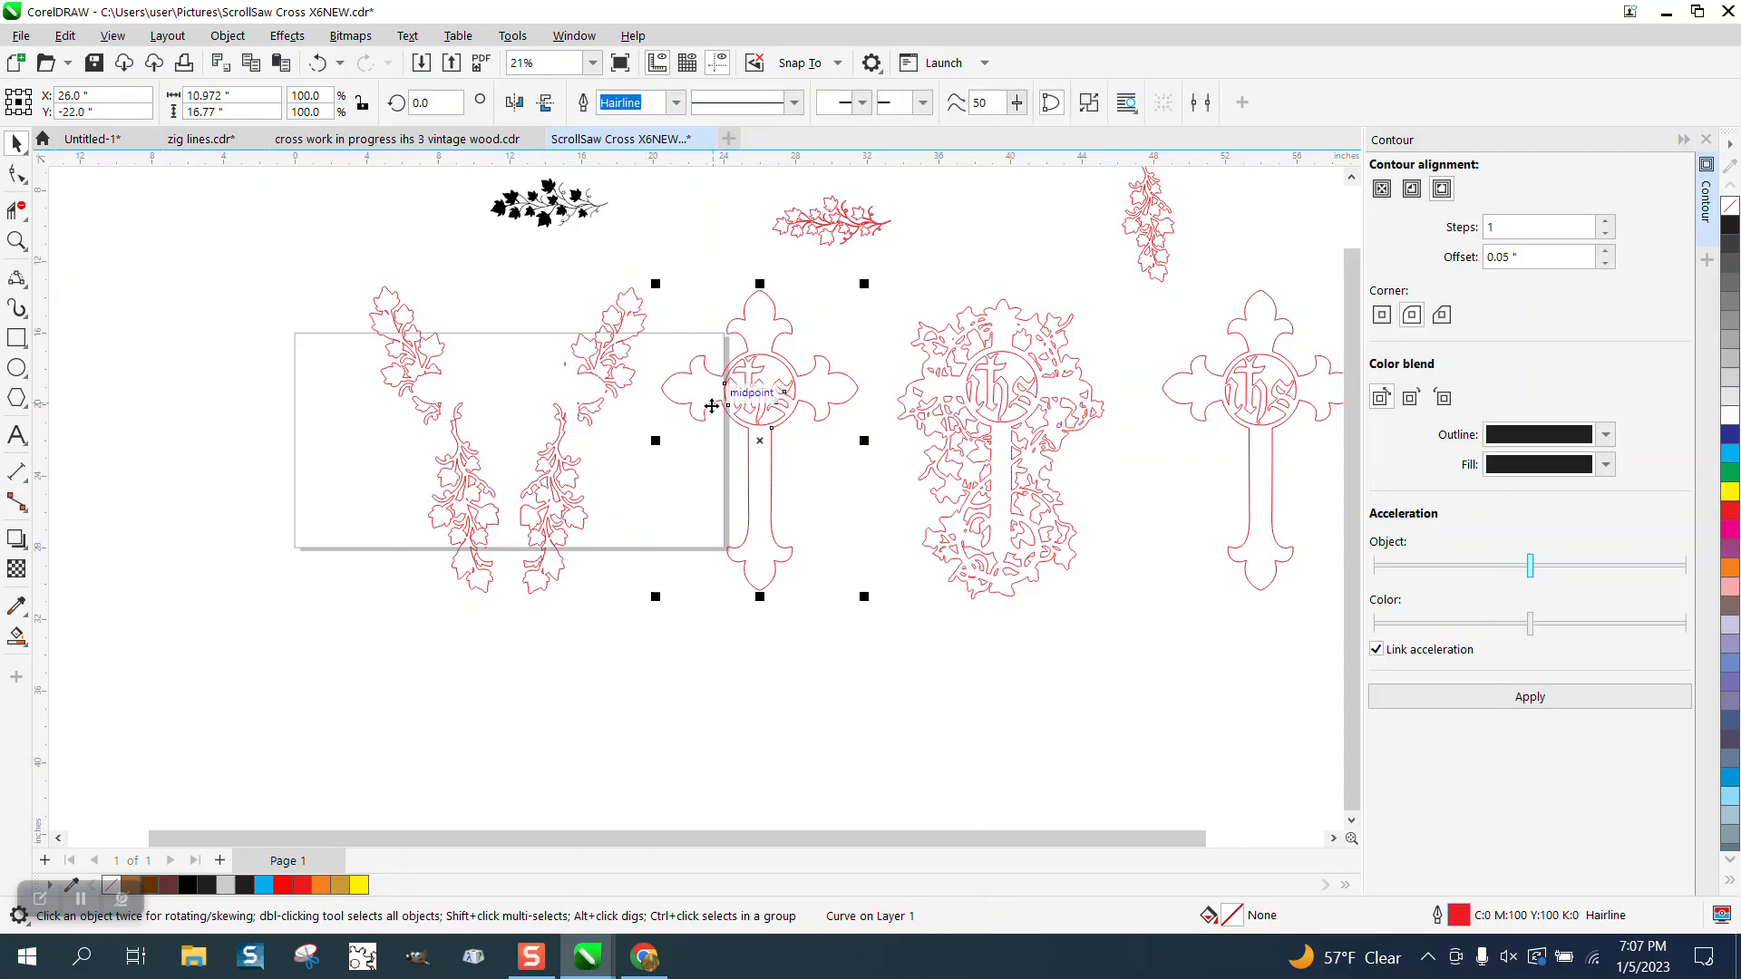
key("p")
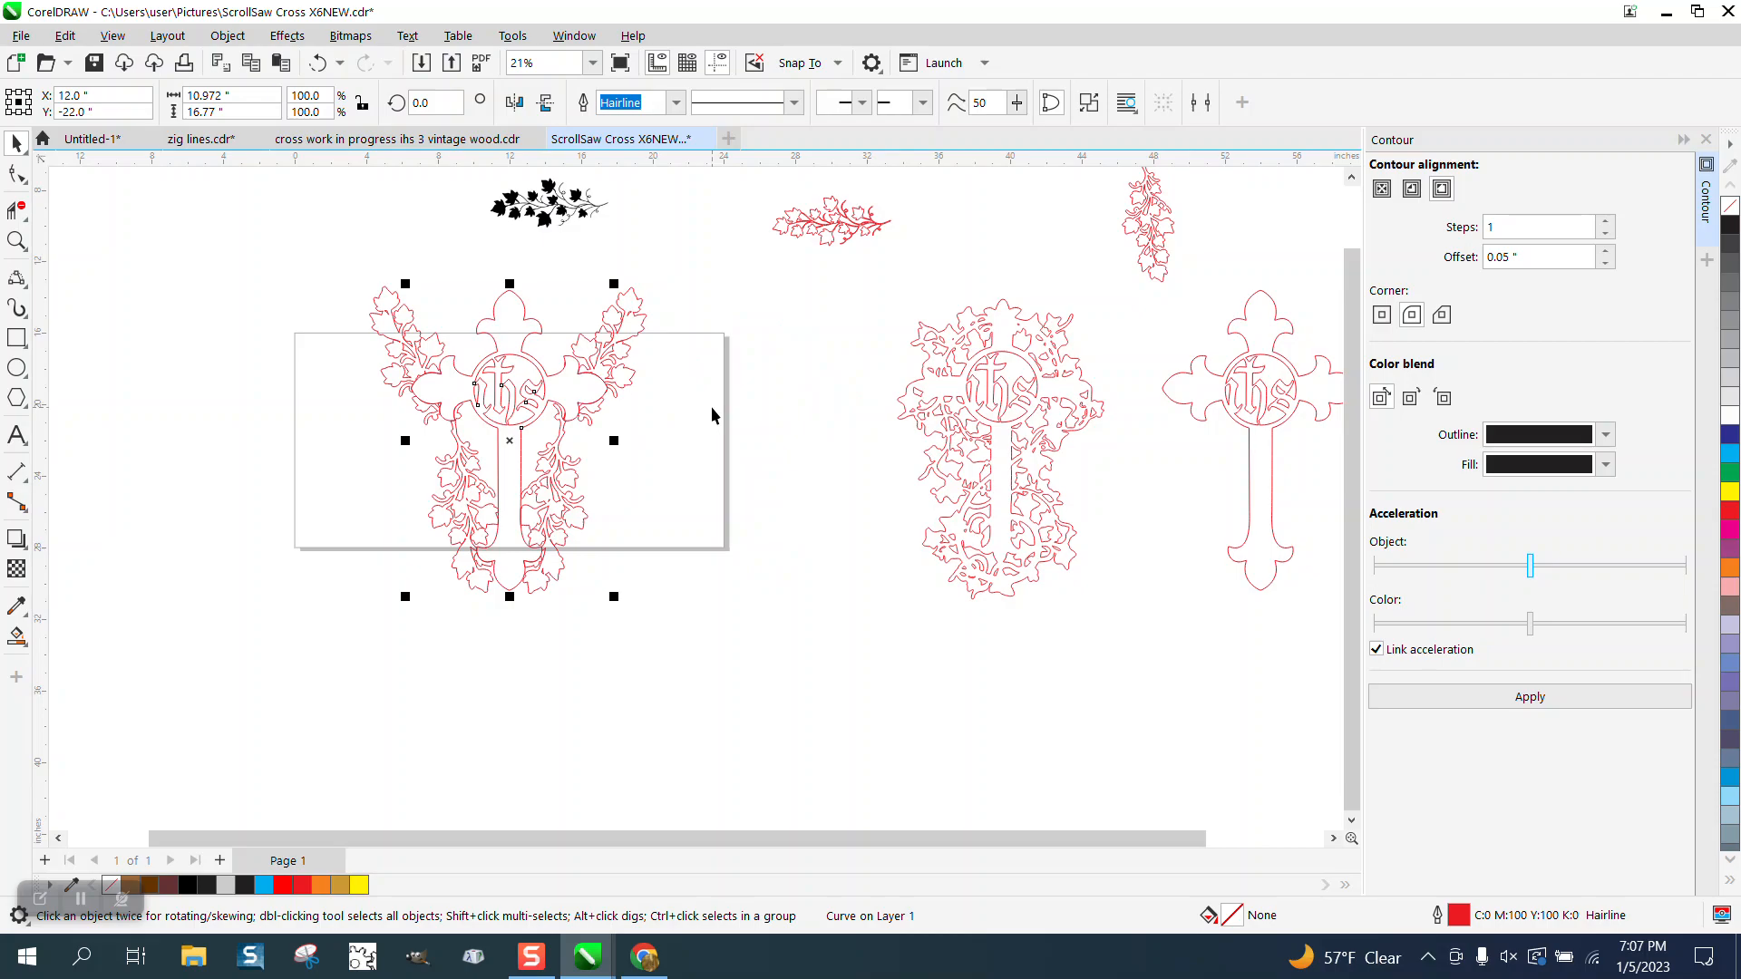
left_click(17, 240)
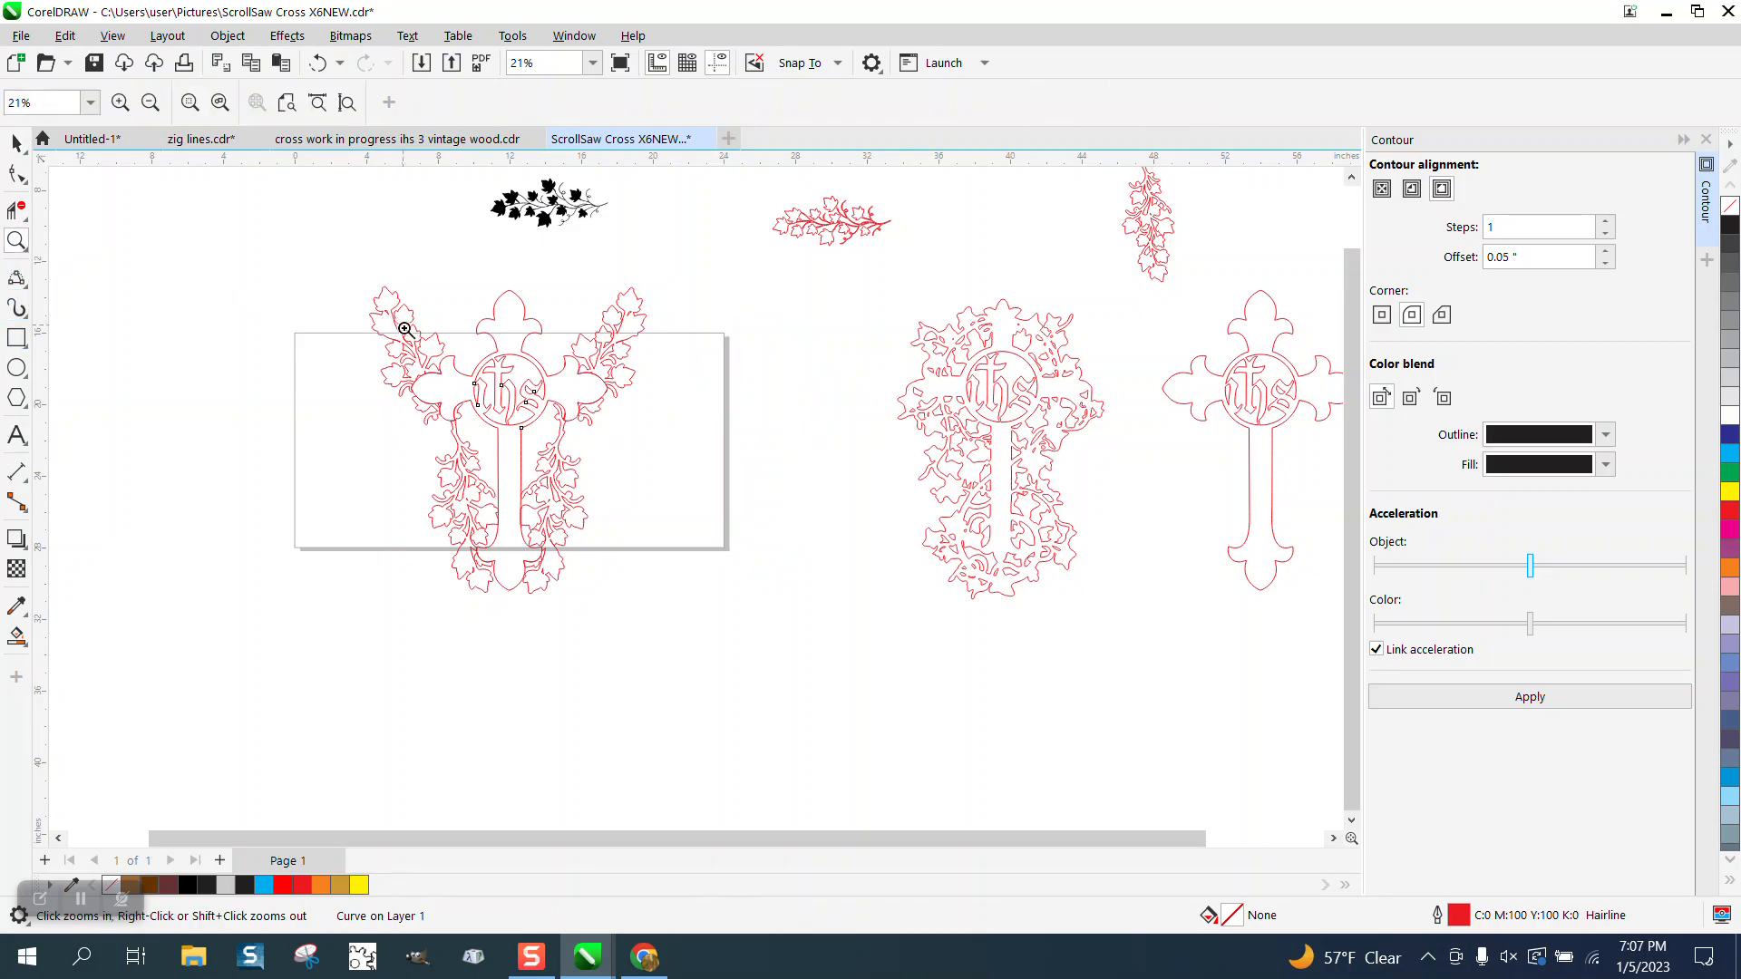
left_click_drag(404, 327, 740, 548)
scroll(487, 597, "down", 1)
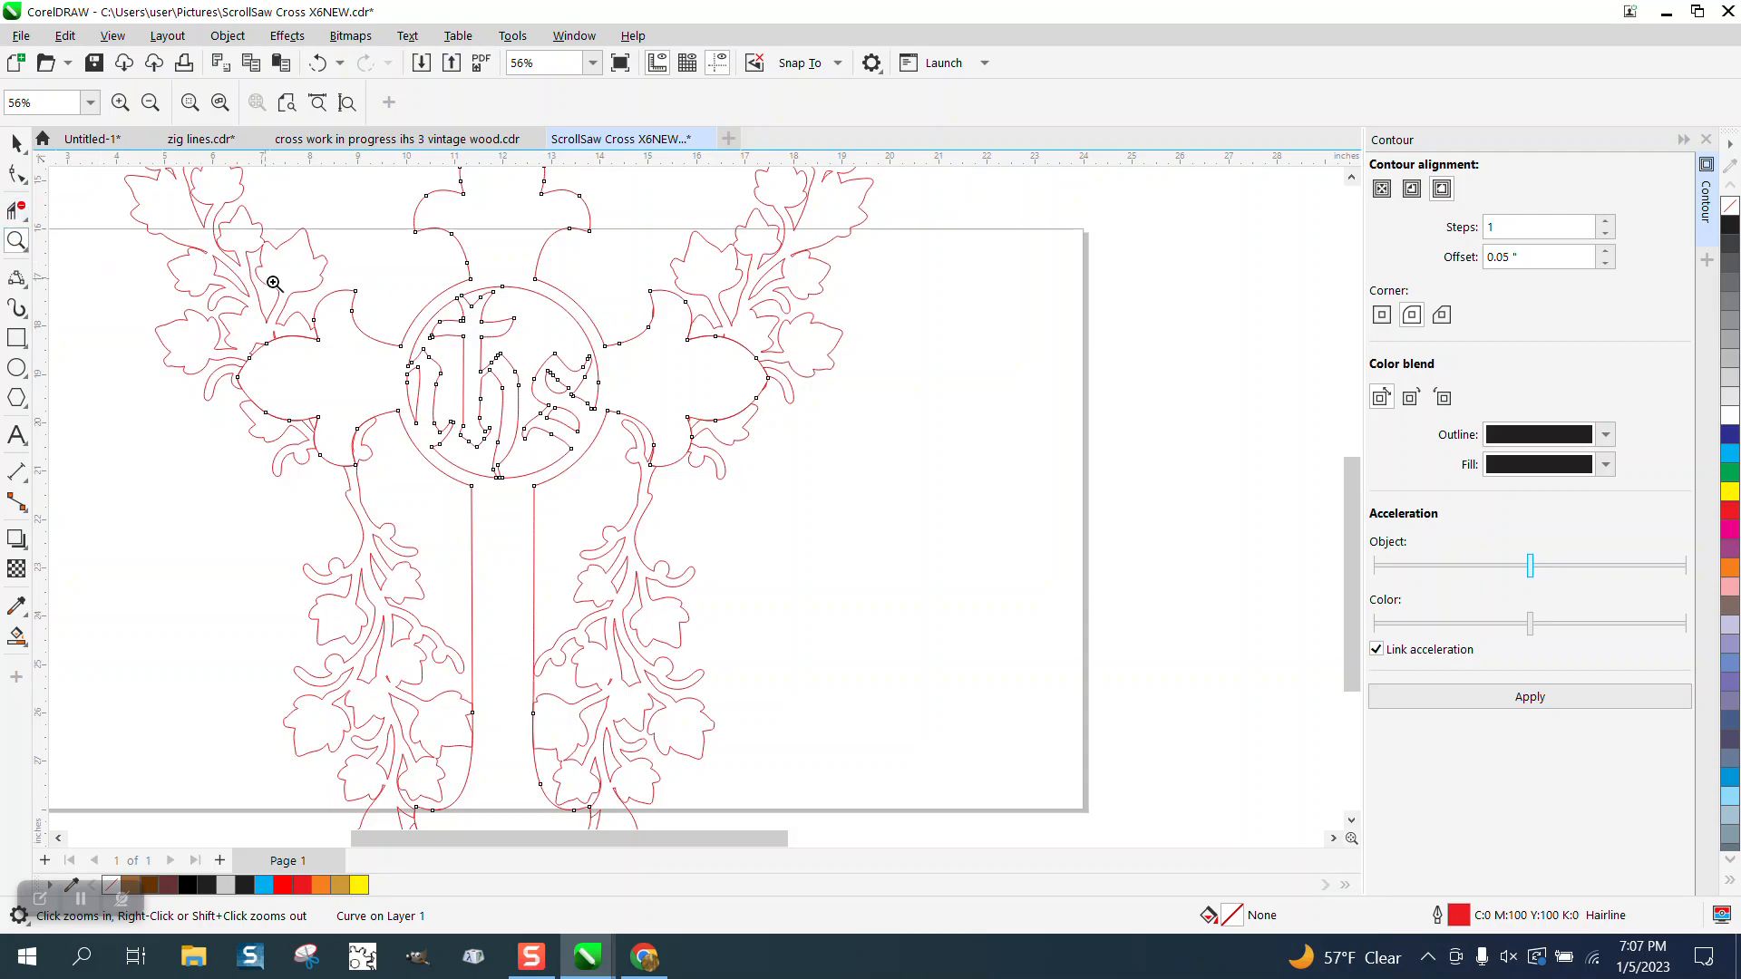
Step: Delete the cross outline segments shared with the ivy along the upper edge and tip of the left arm
left_click_drag(240, 273, 563, 458)
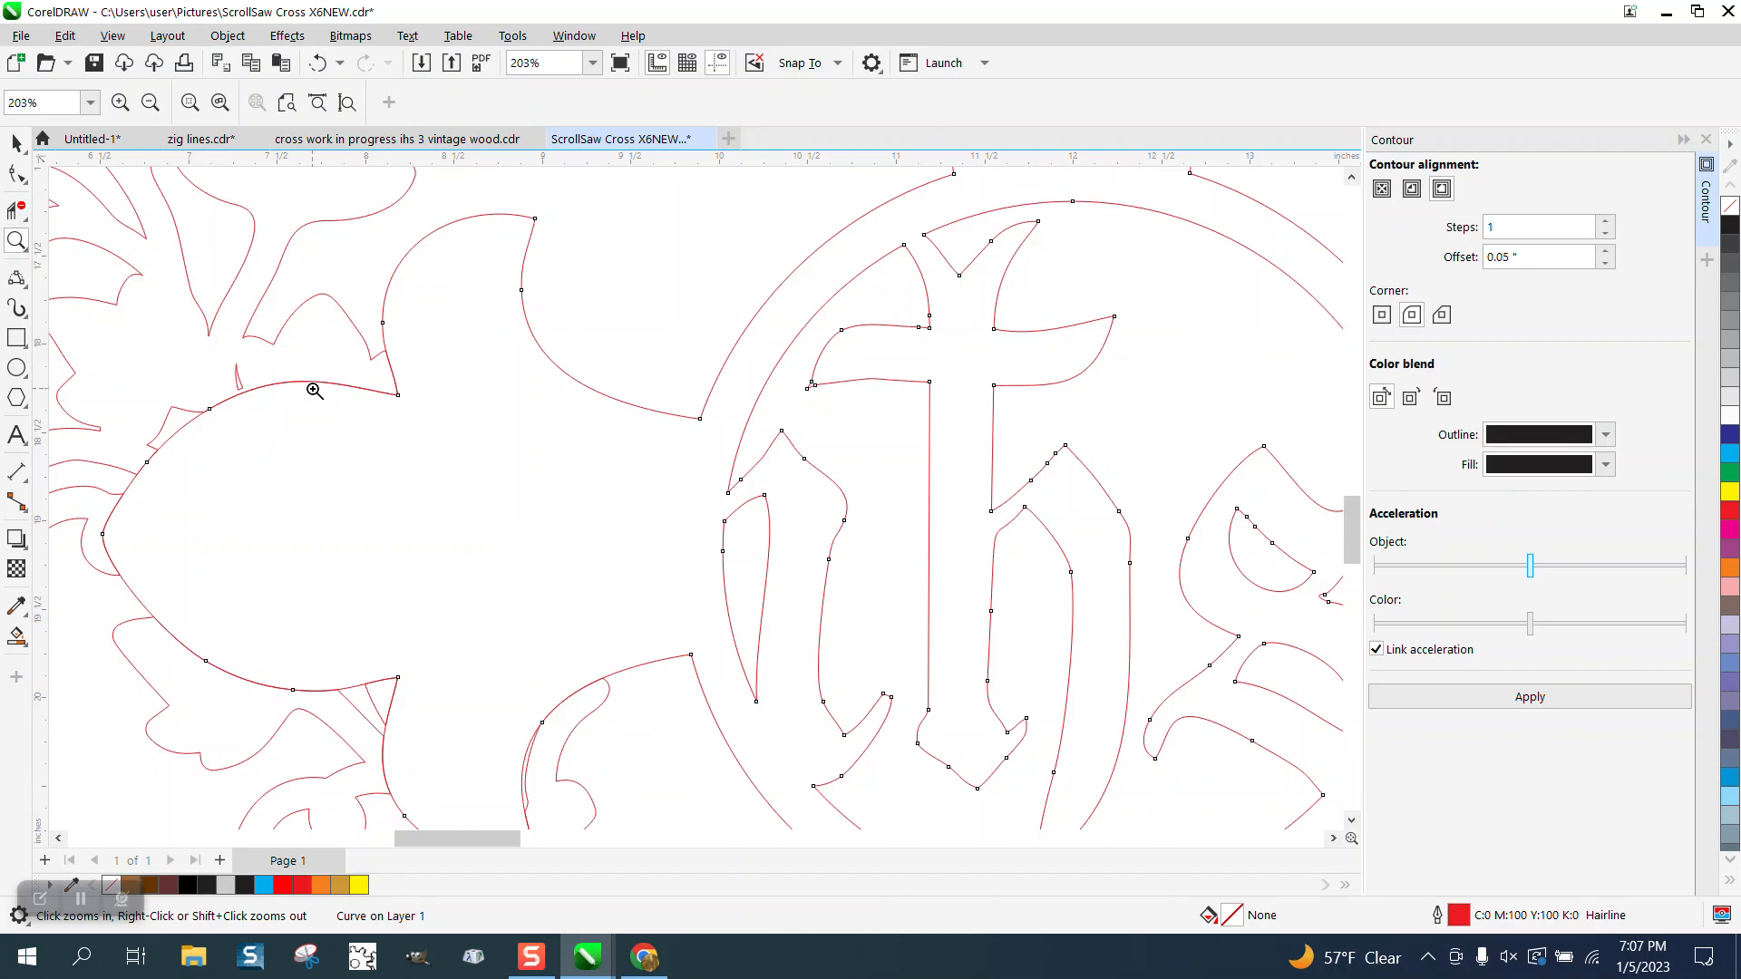
left_click(16, 211)
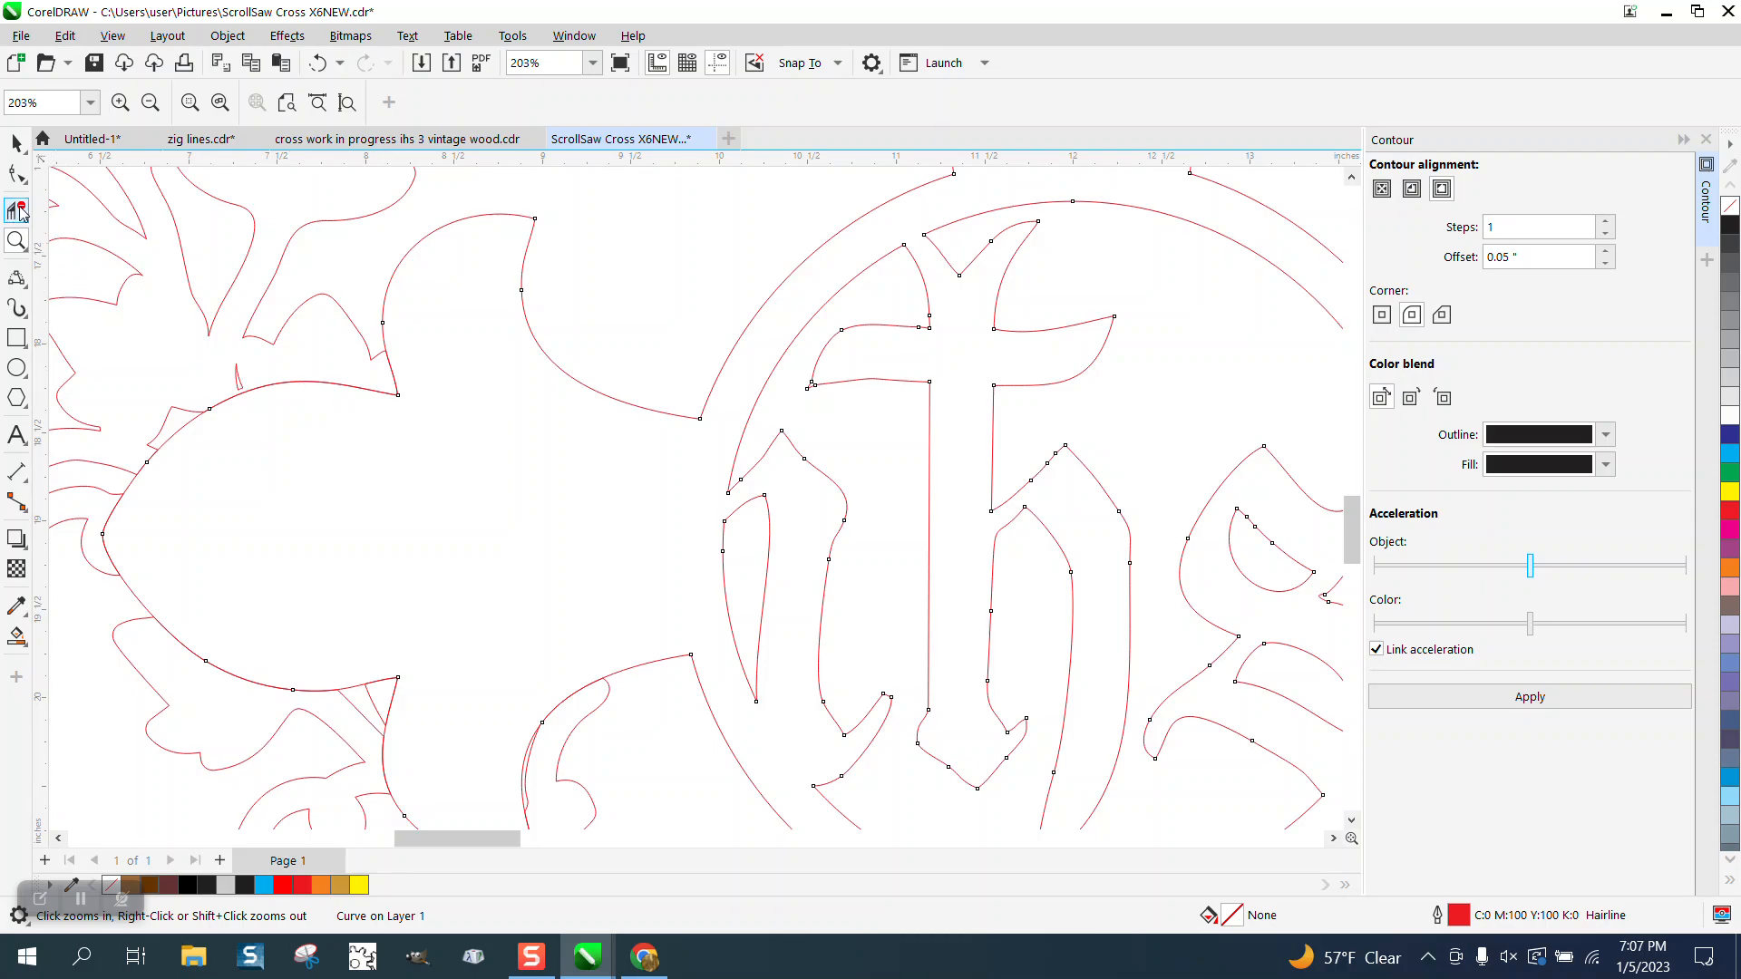
left_click(301, 382)
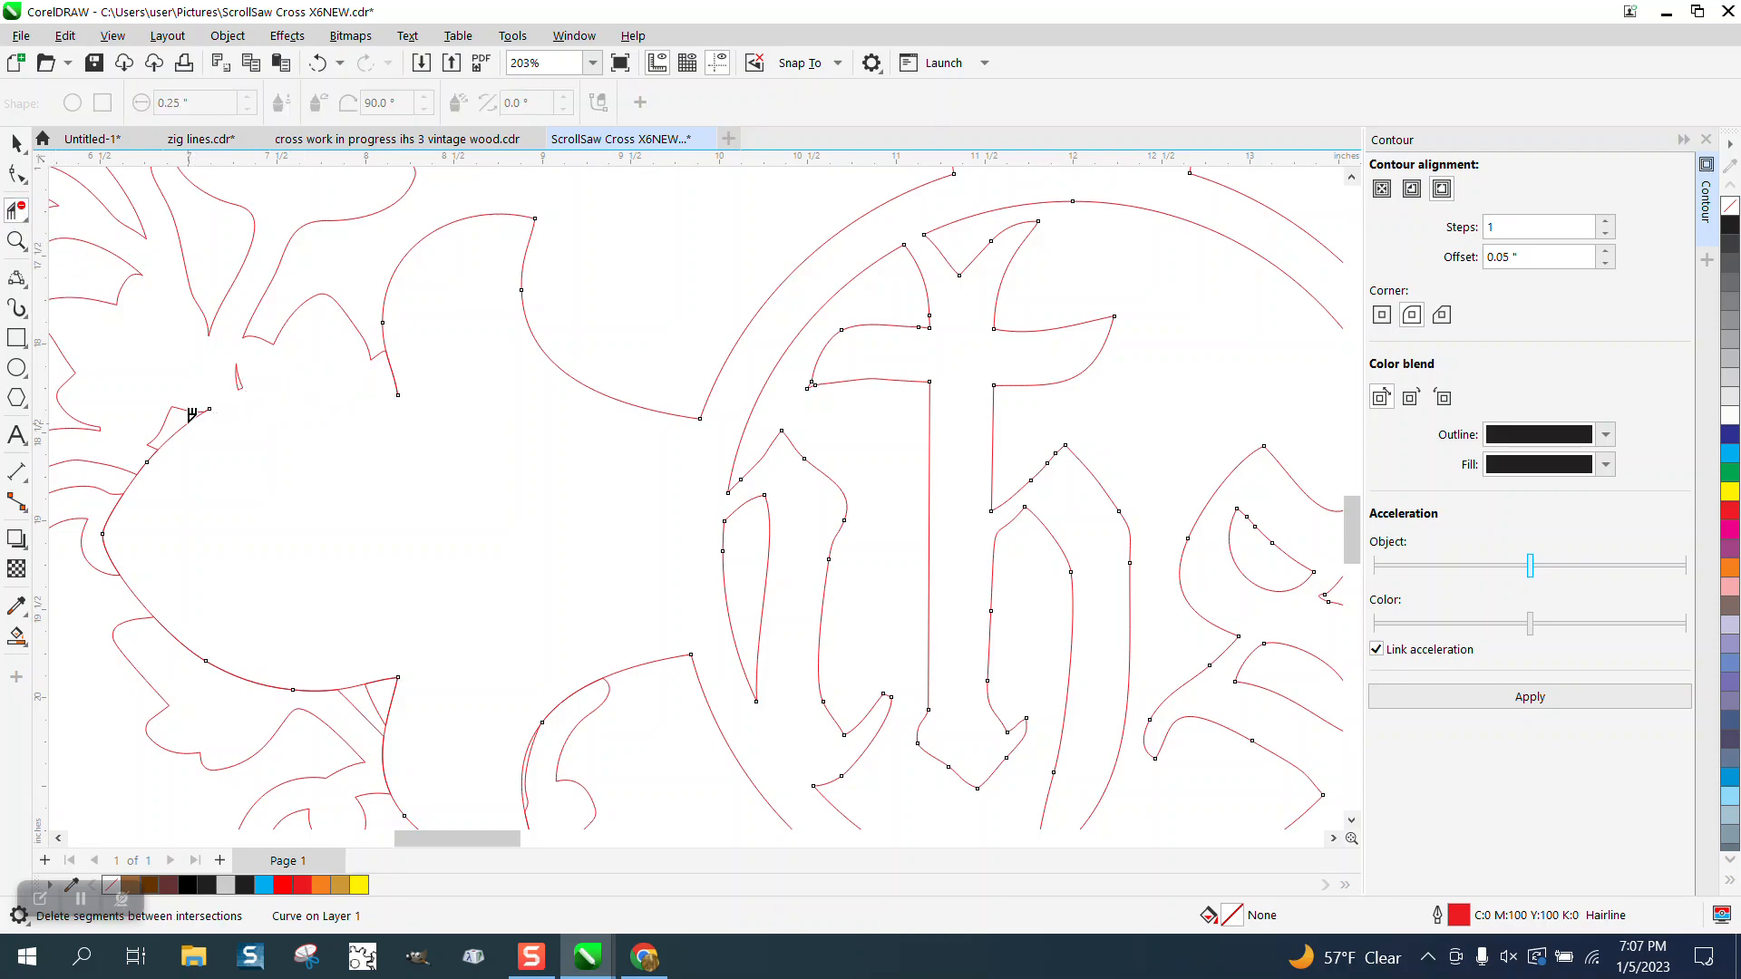
left_click_drag(146, 402, 212, 458)
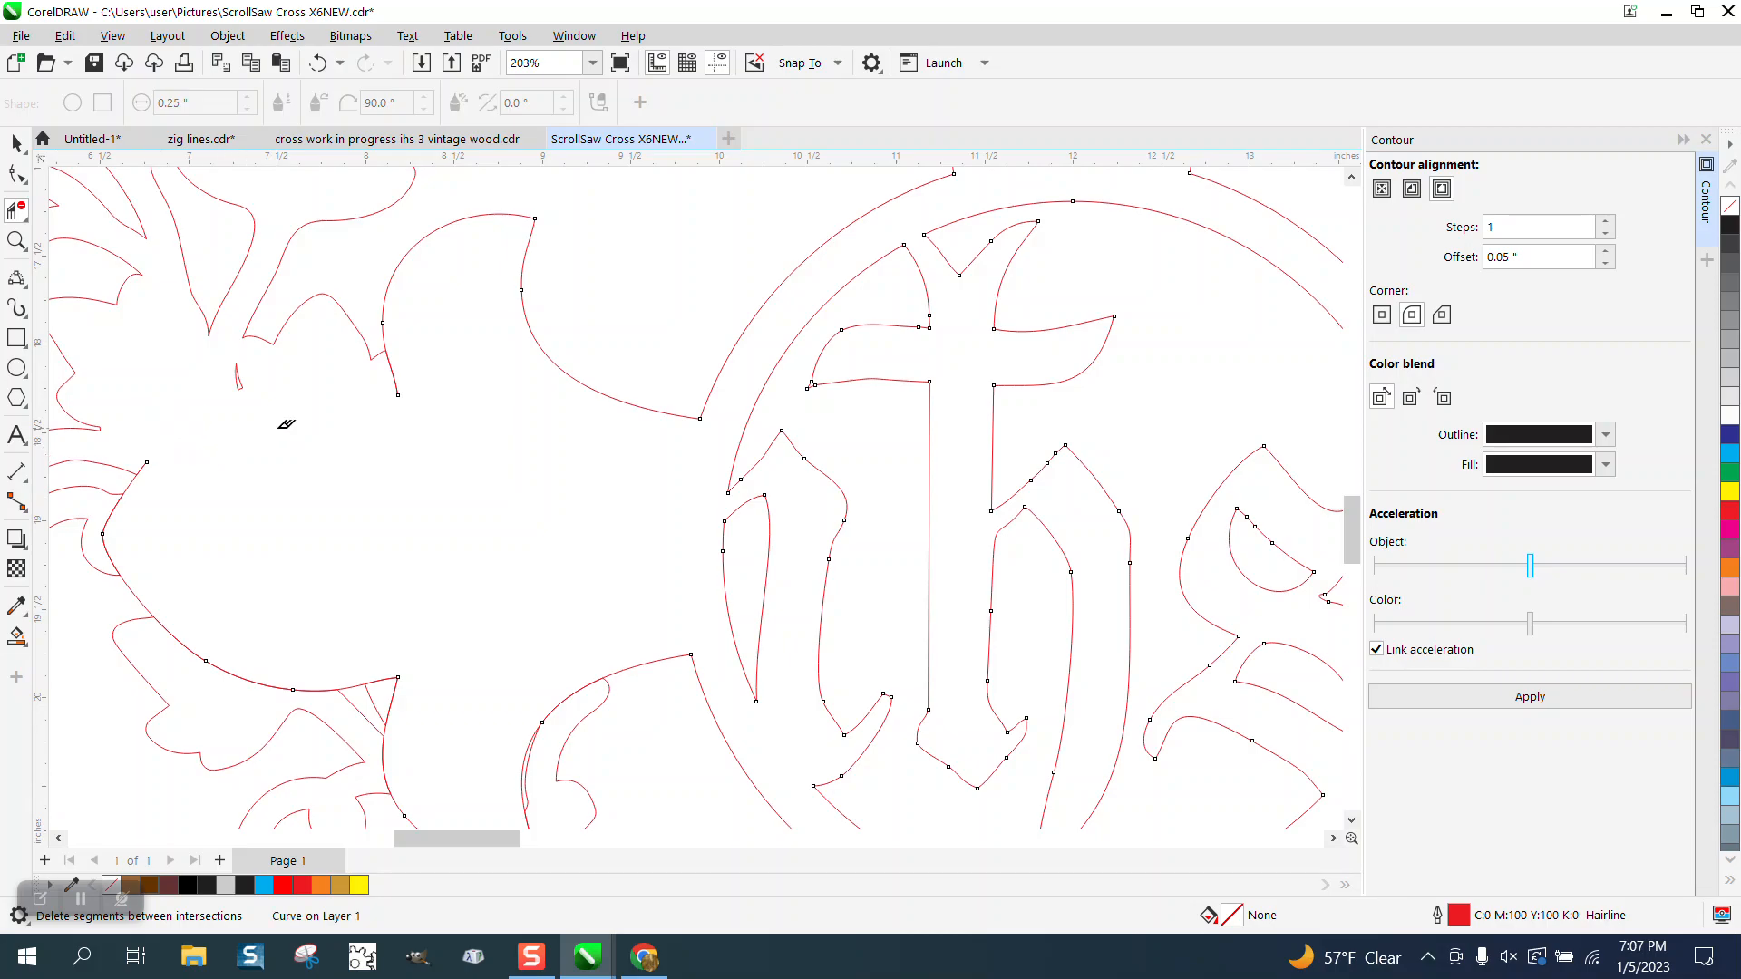
left_click(392, 382)
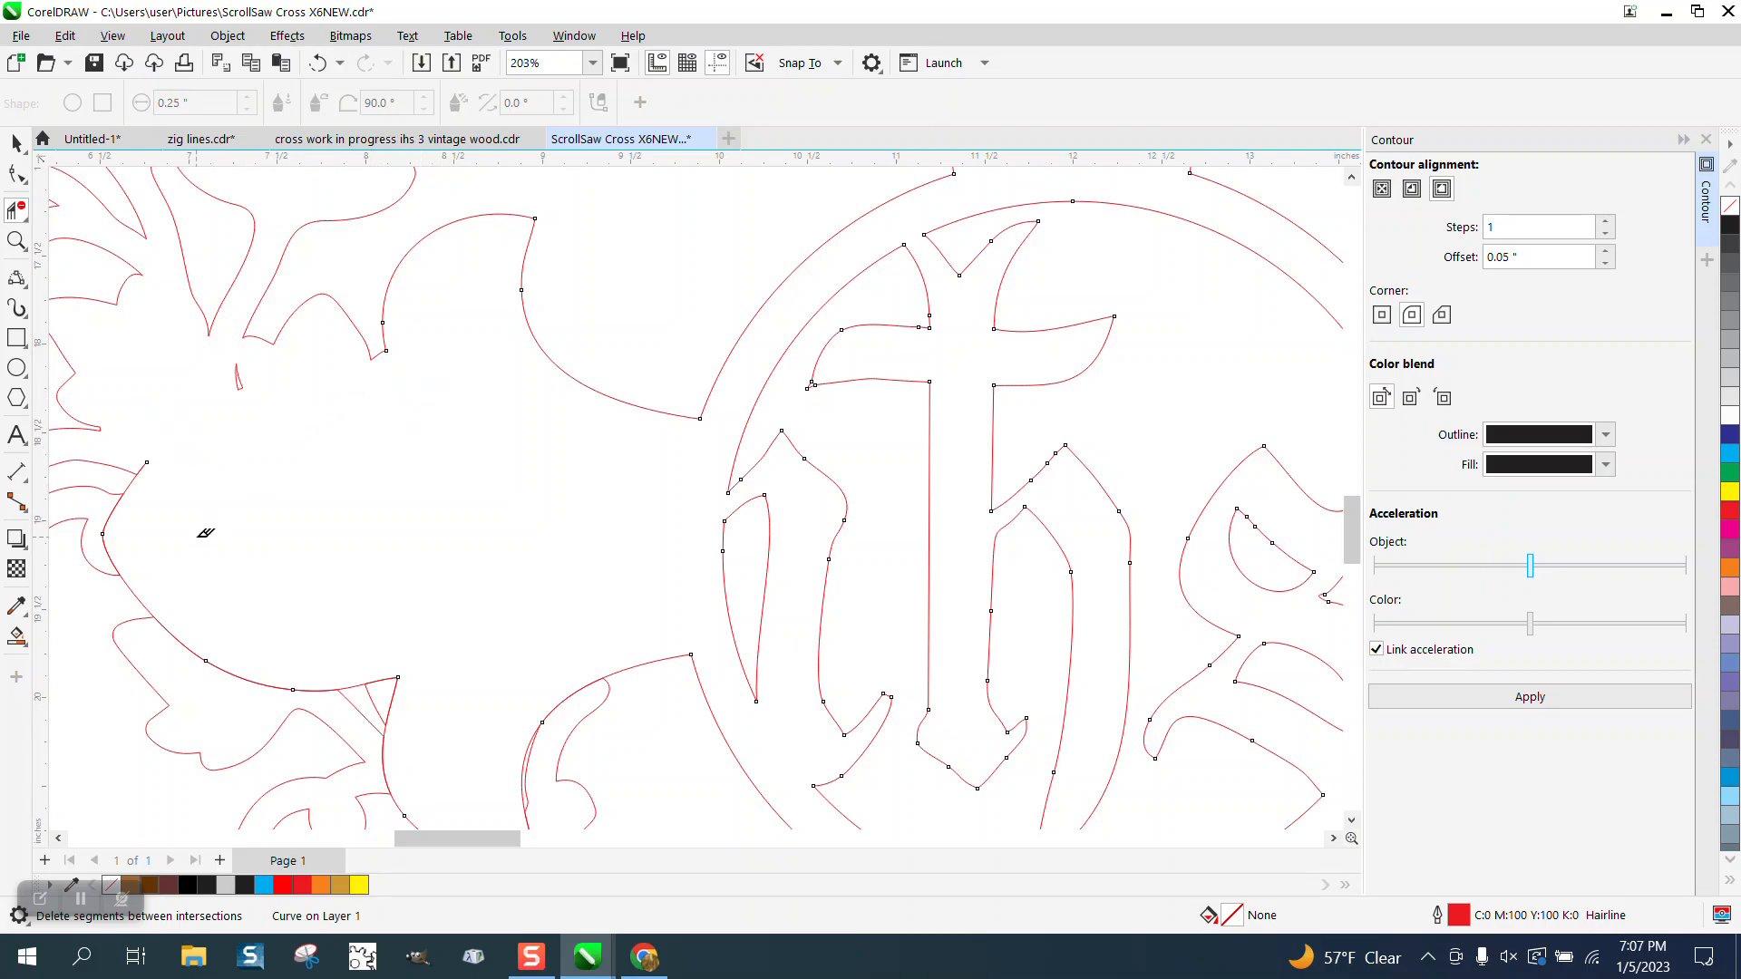
left_click(134, 475)
scroll(214, 535, "down", 2)
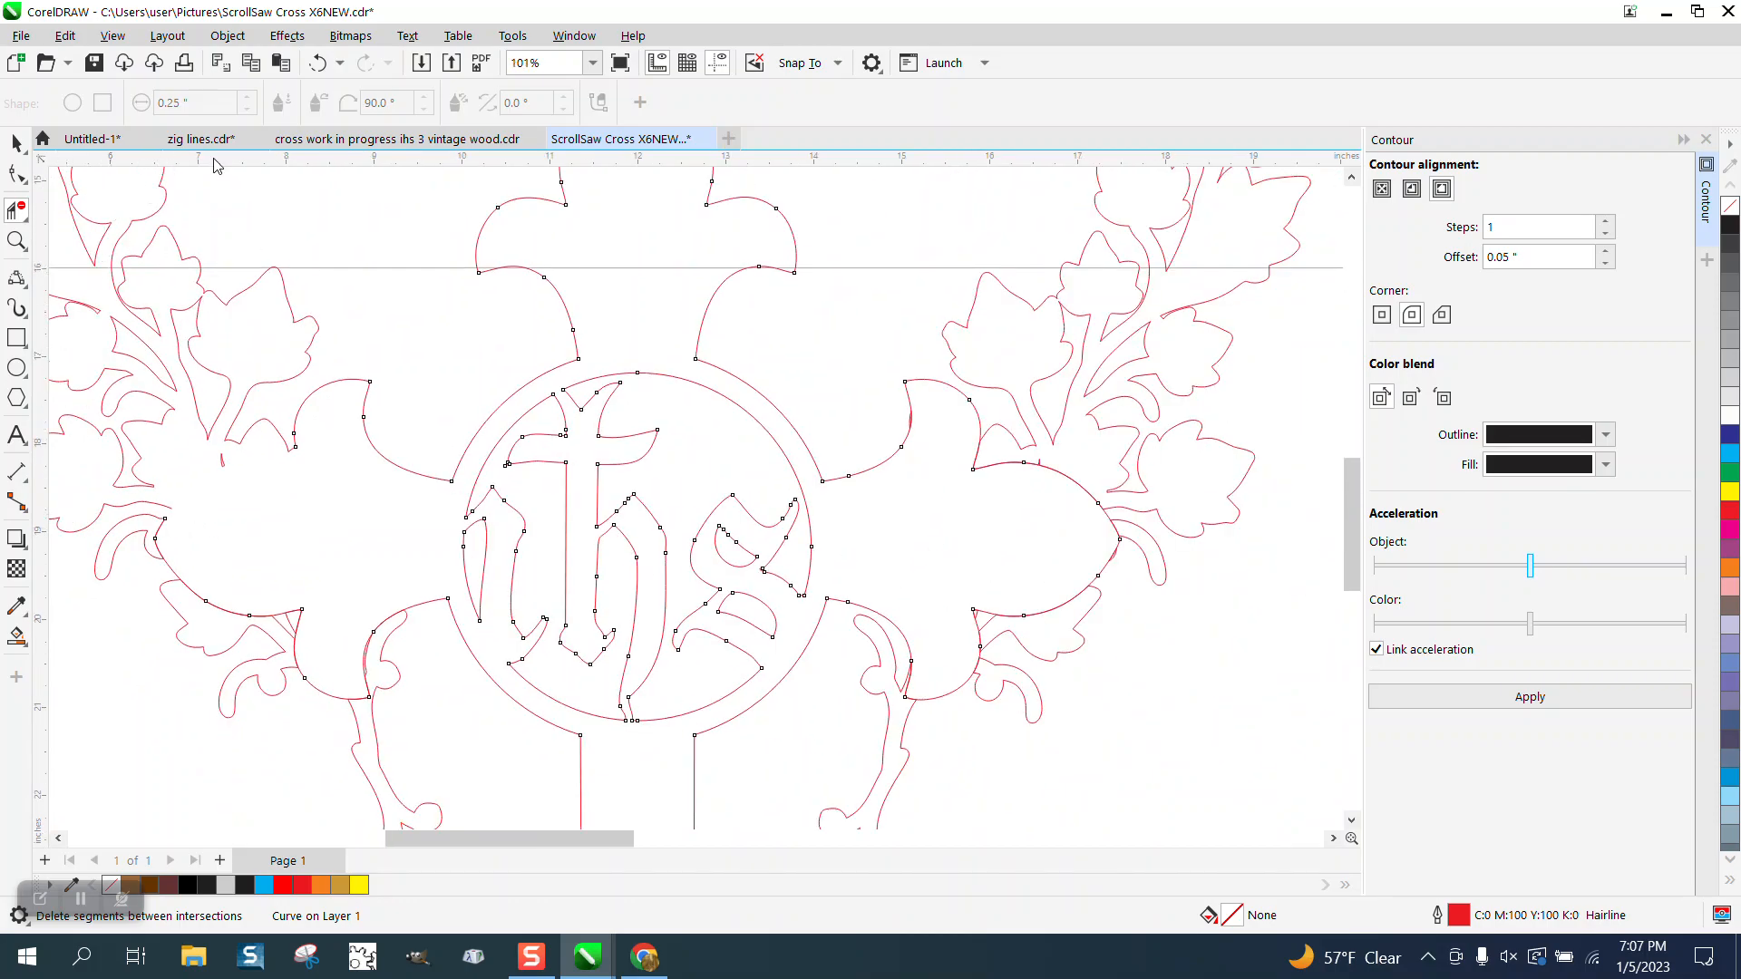
Step: Undo the four segment deletions on the cross's left arm
left_click(318, 62)
left_click(319, 67)
left_click(321, 69)
left_click(321, 70)
Step: Delete the short cross outline segments that close off the ivy stems at the tip of the left arm
left_click(16, 241)
left_click_drag(116, 465, 372, 619)
left_click(16, 210)
left_click_drag(314, 399, 413, 414)
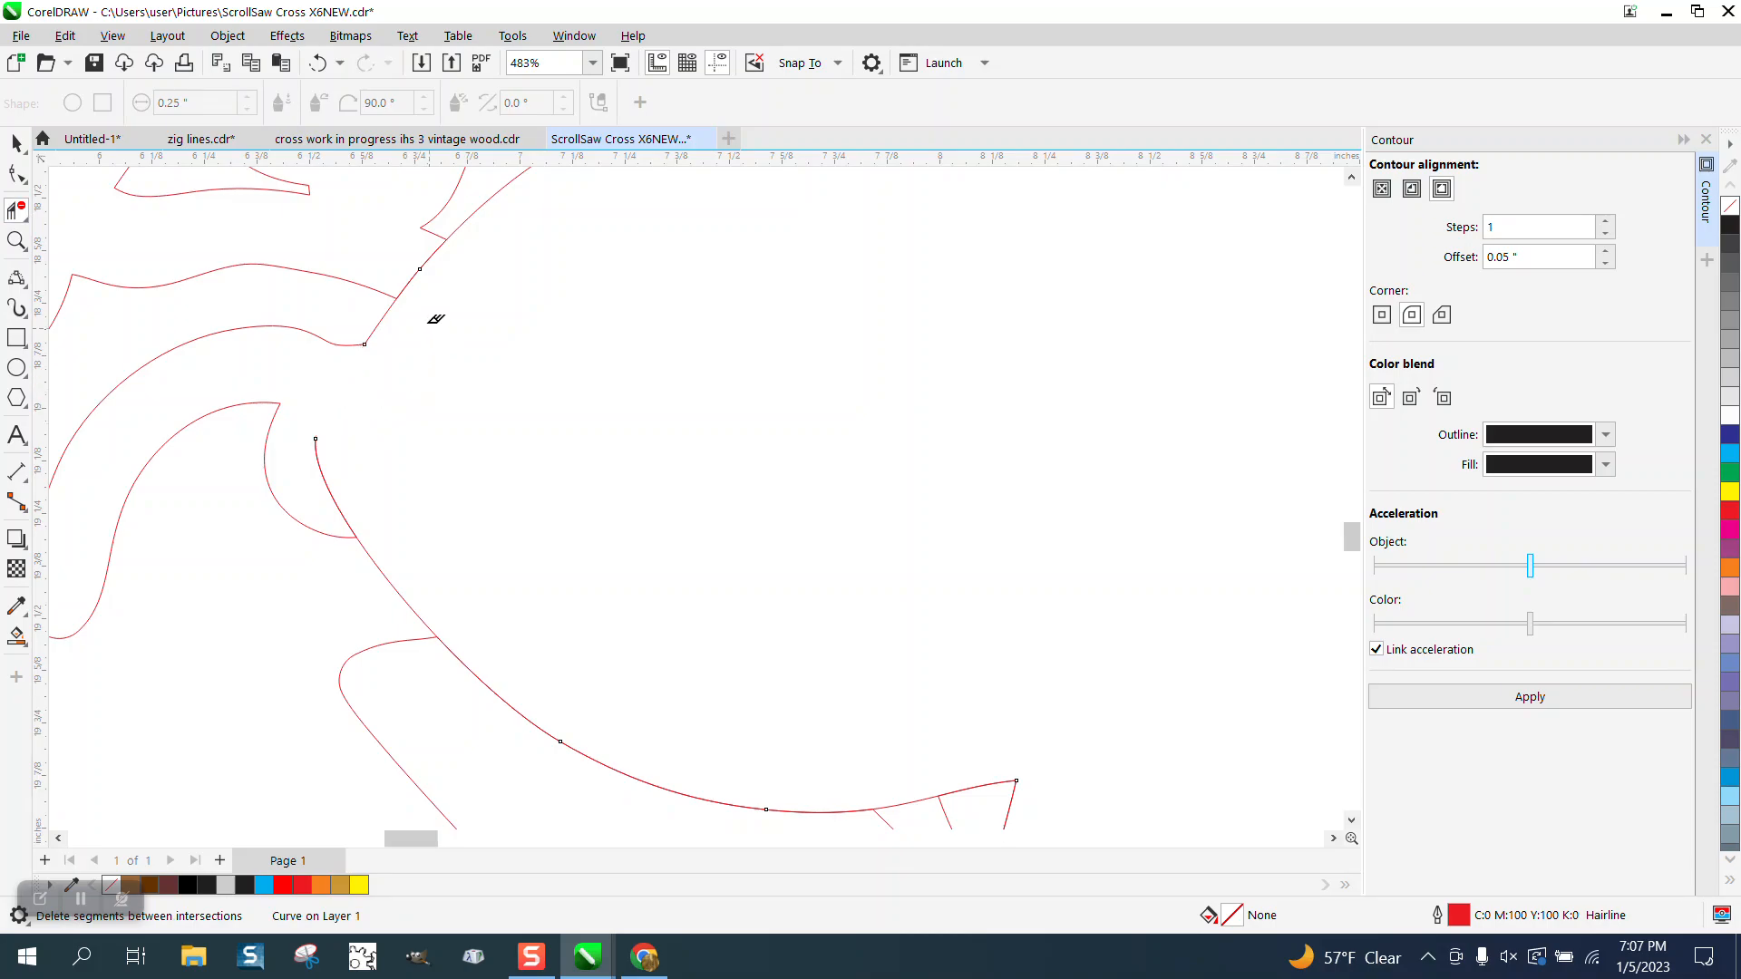
left_click(421, 264)
left_click(325, 471)
scroll(447, 555, "down", 2)
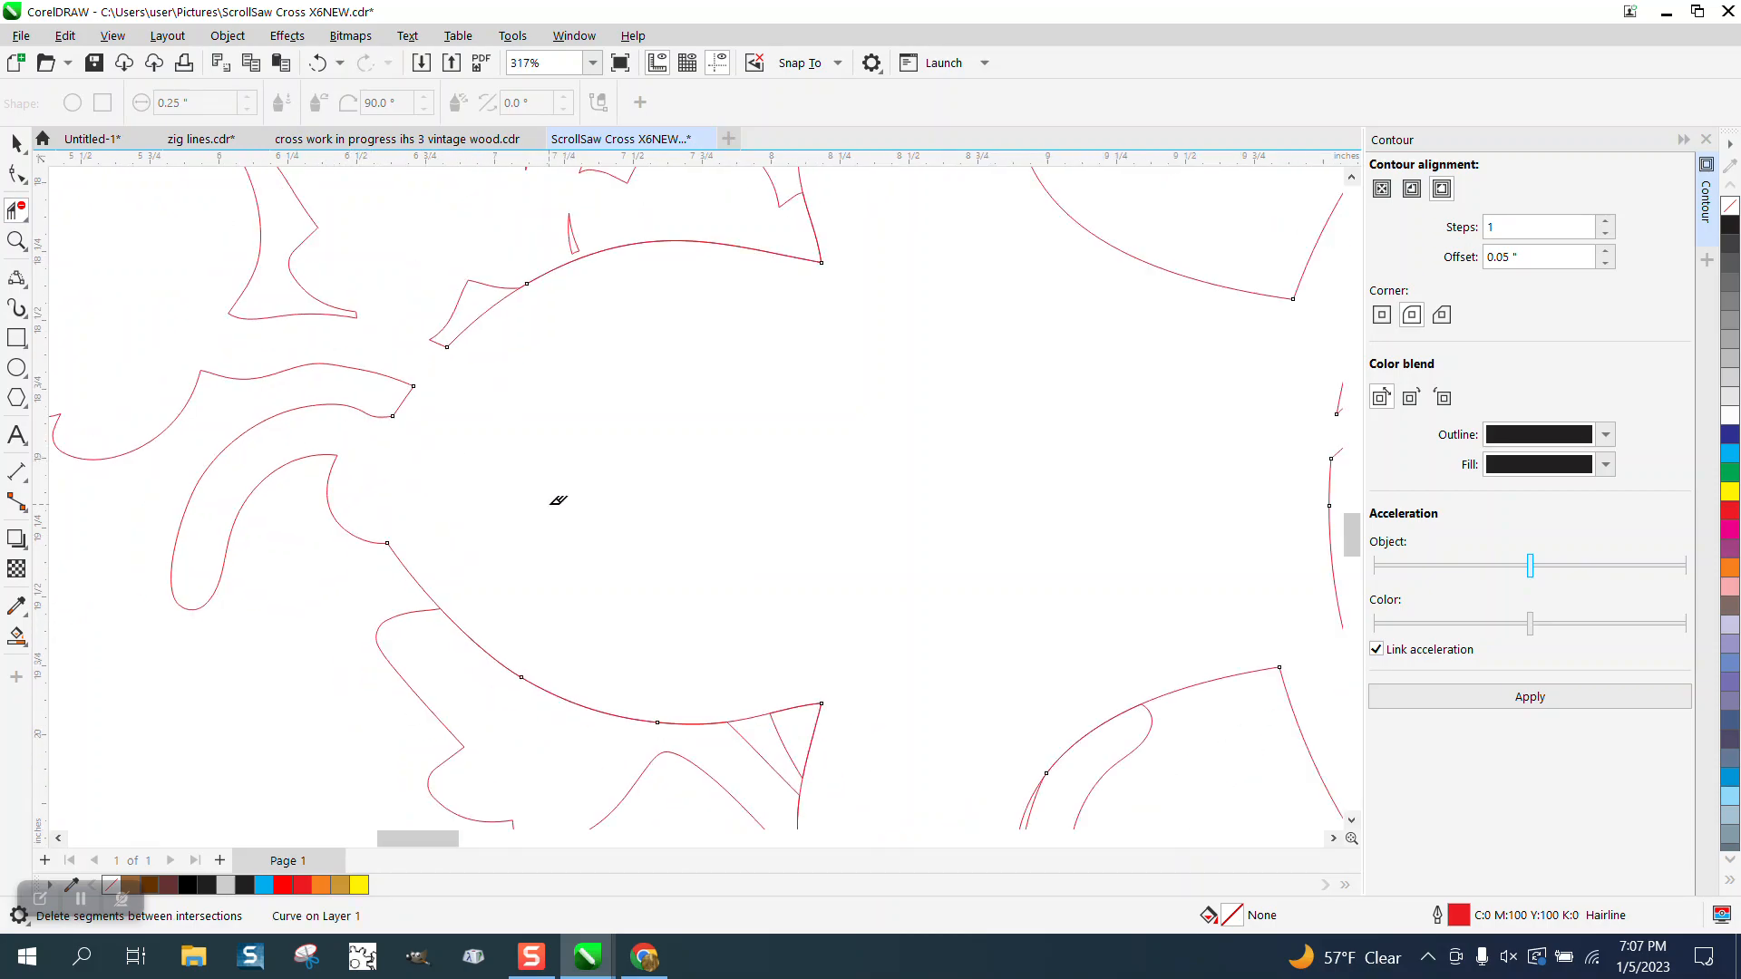
Step: Delete the shared segments and small leaf slivers along the upper edge of the cross's left arm
scroll(581, 506, "down", 2)
left_click(585, 356)
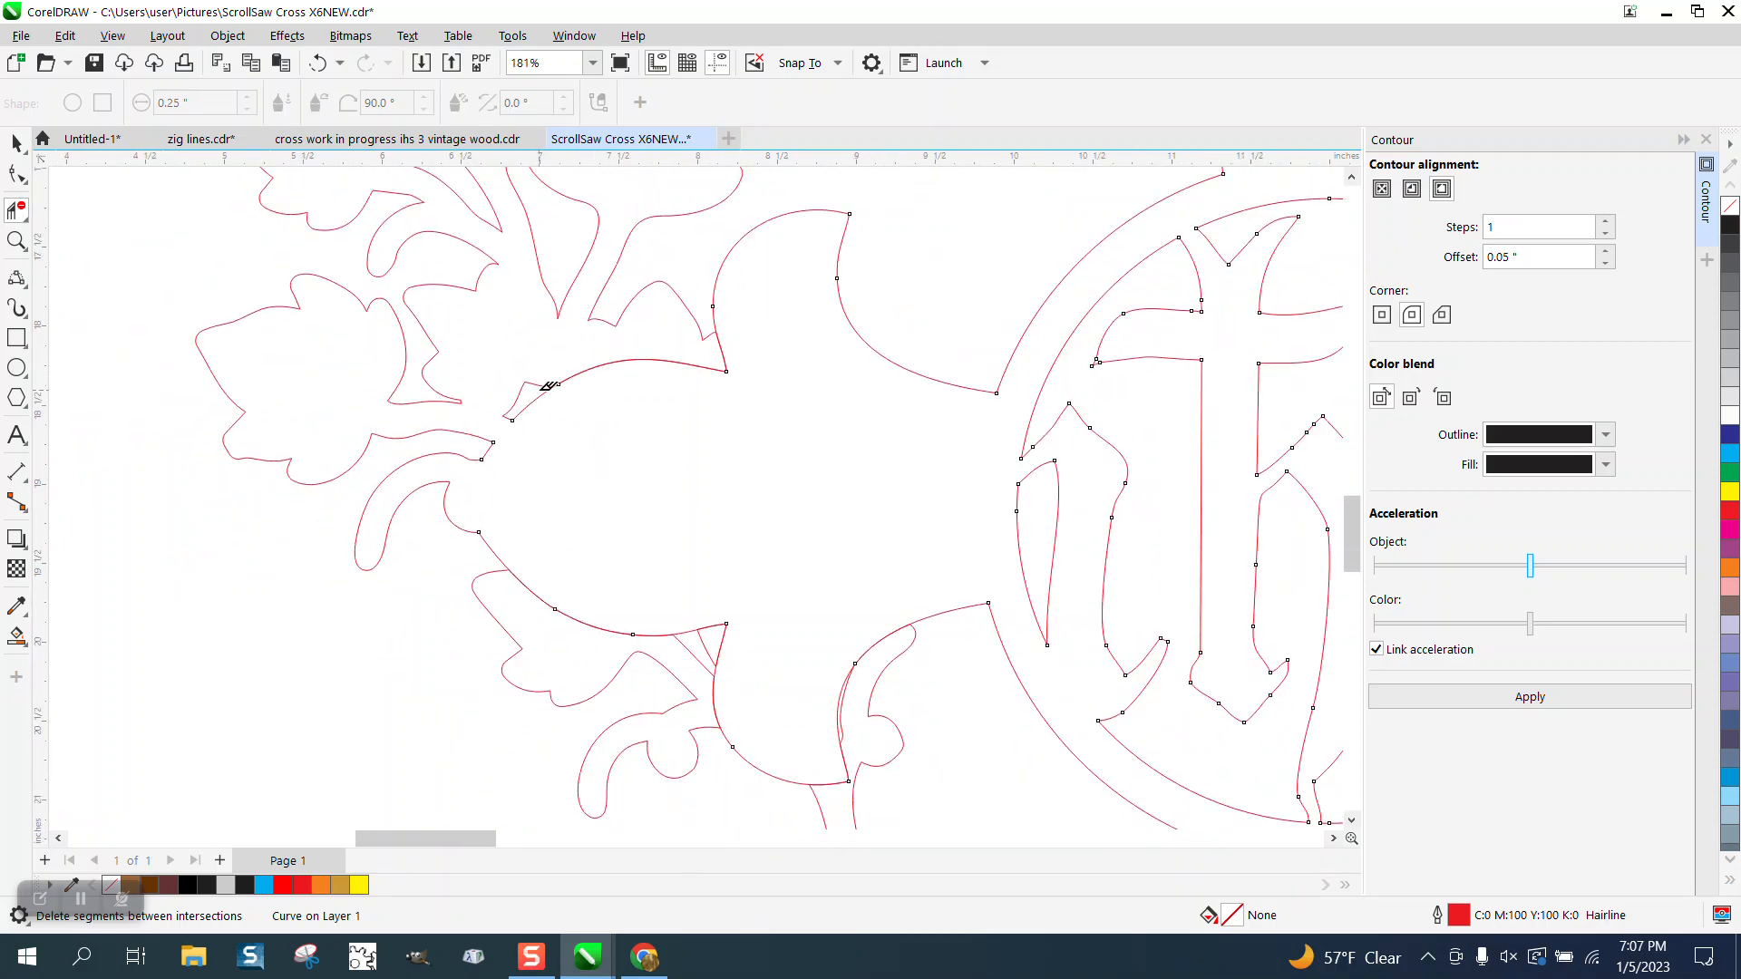
left_click_drag(511, 365, 709, 410)
left_click(723, 365)
Step: Delete the overlapping segments on the left arm's lower lobe where the vine stem meets the cross
left_click(692, 629)
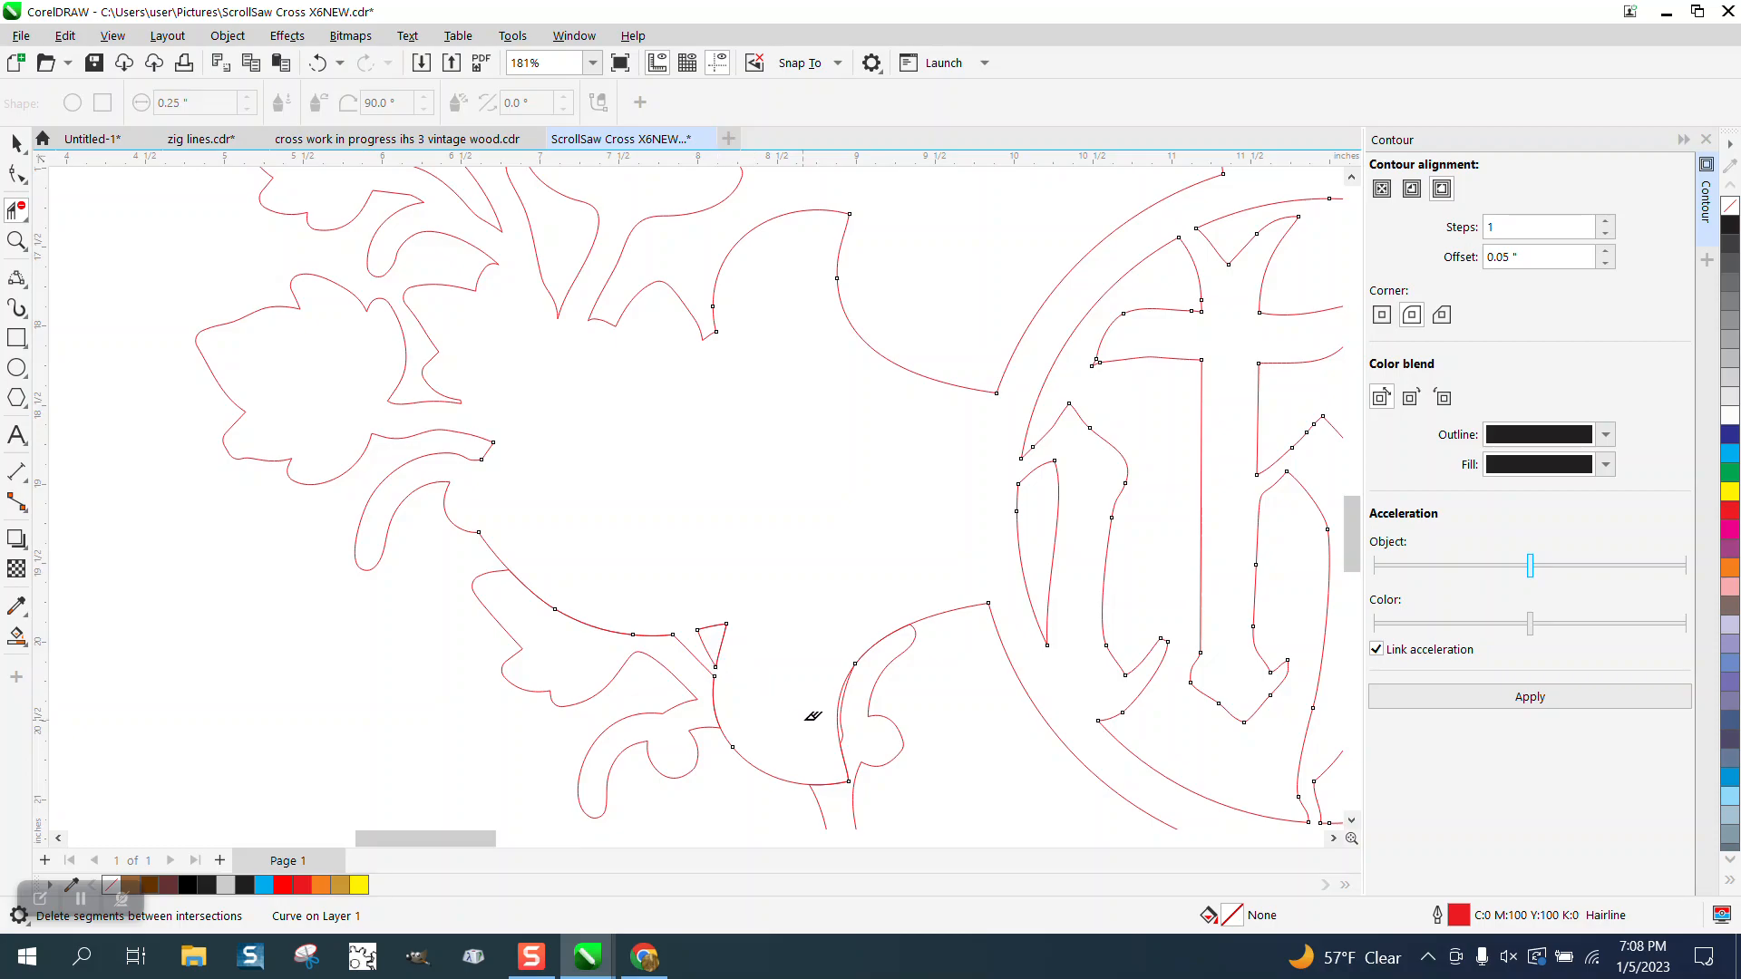
left_click(846, 762)
left_click(838, 779)
left_click(844, 698)
left_click(889, 637)
left_click(855, 664)
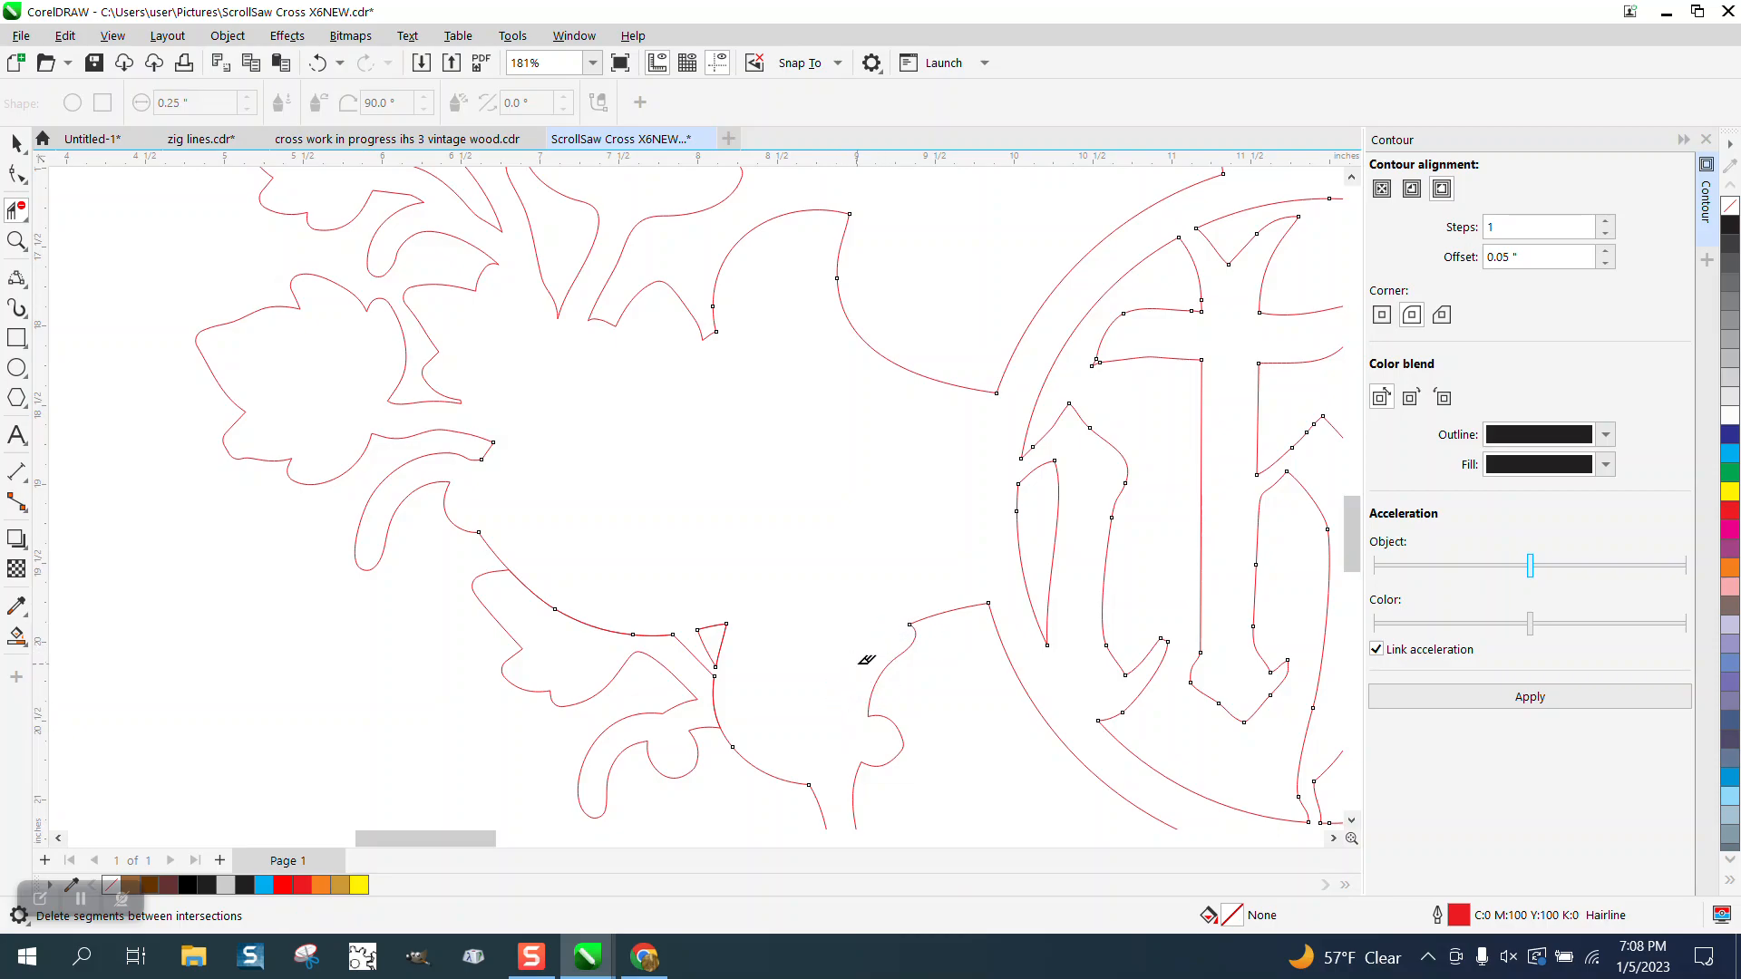
Step: Delete the remaining shared segments and the small triangular scrap along the left arm's lower edge
left_click(739, 699)
left_click(566, 618)
left_click_drag(641, 624, 798, 693)
scroll(649, 611, "down", 3)
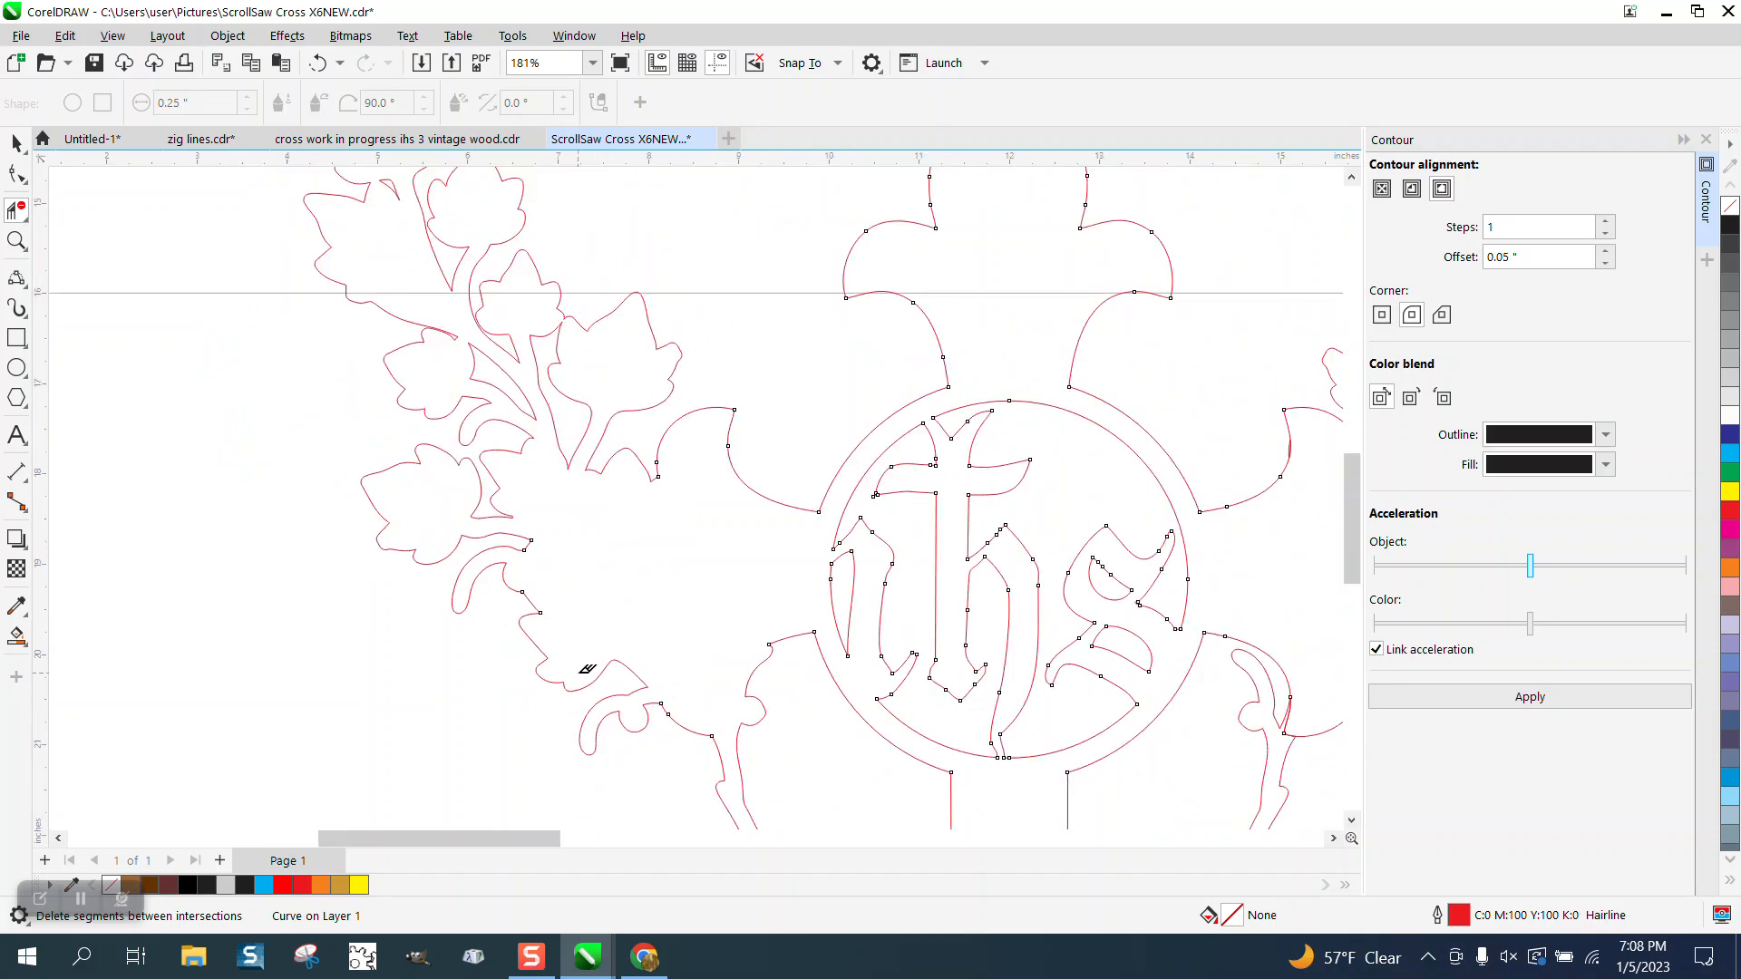
scroll(606, 652, "down", 1)
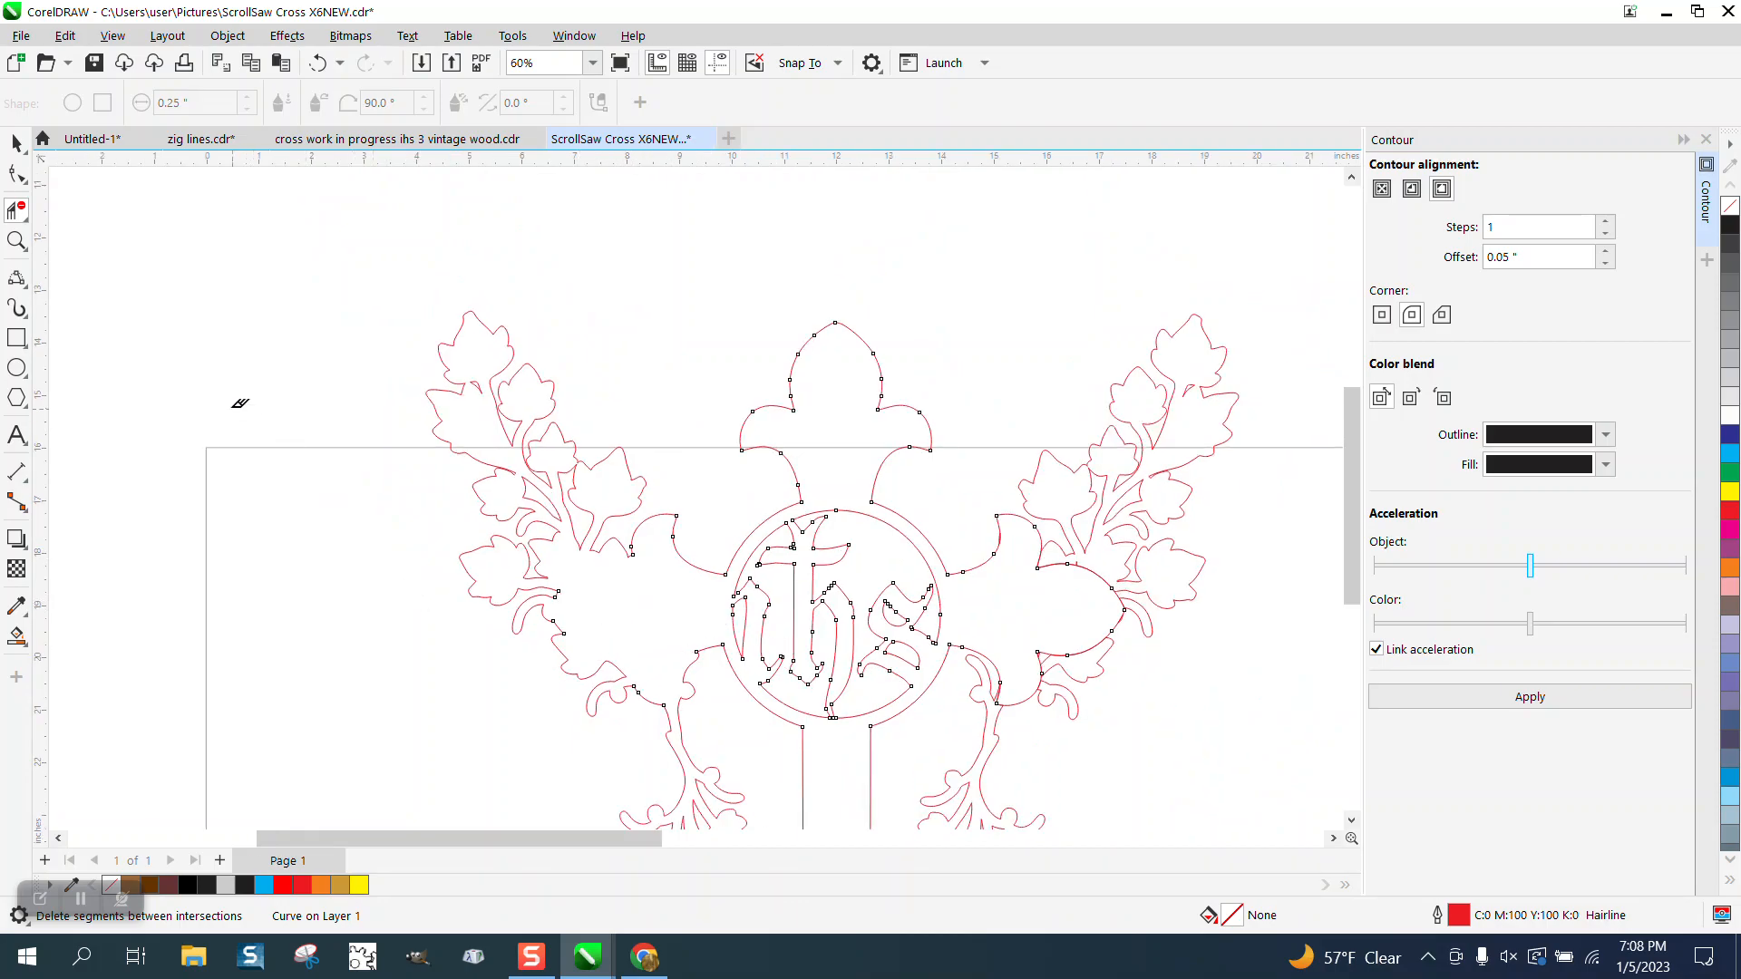
Step: Delete the shared segments and the small leaf sliver along the upper edge of the cross's right arm
left_click(16, 241)
left_click_drag(1034, 517, 1193, 630)
left_click(18, 208)
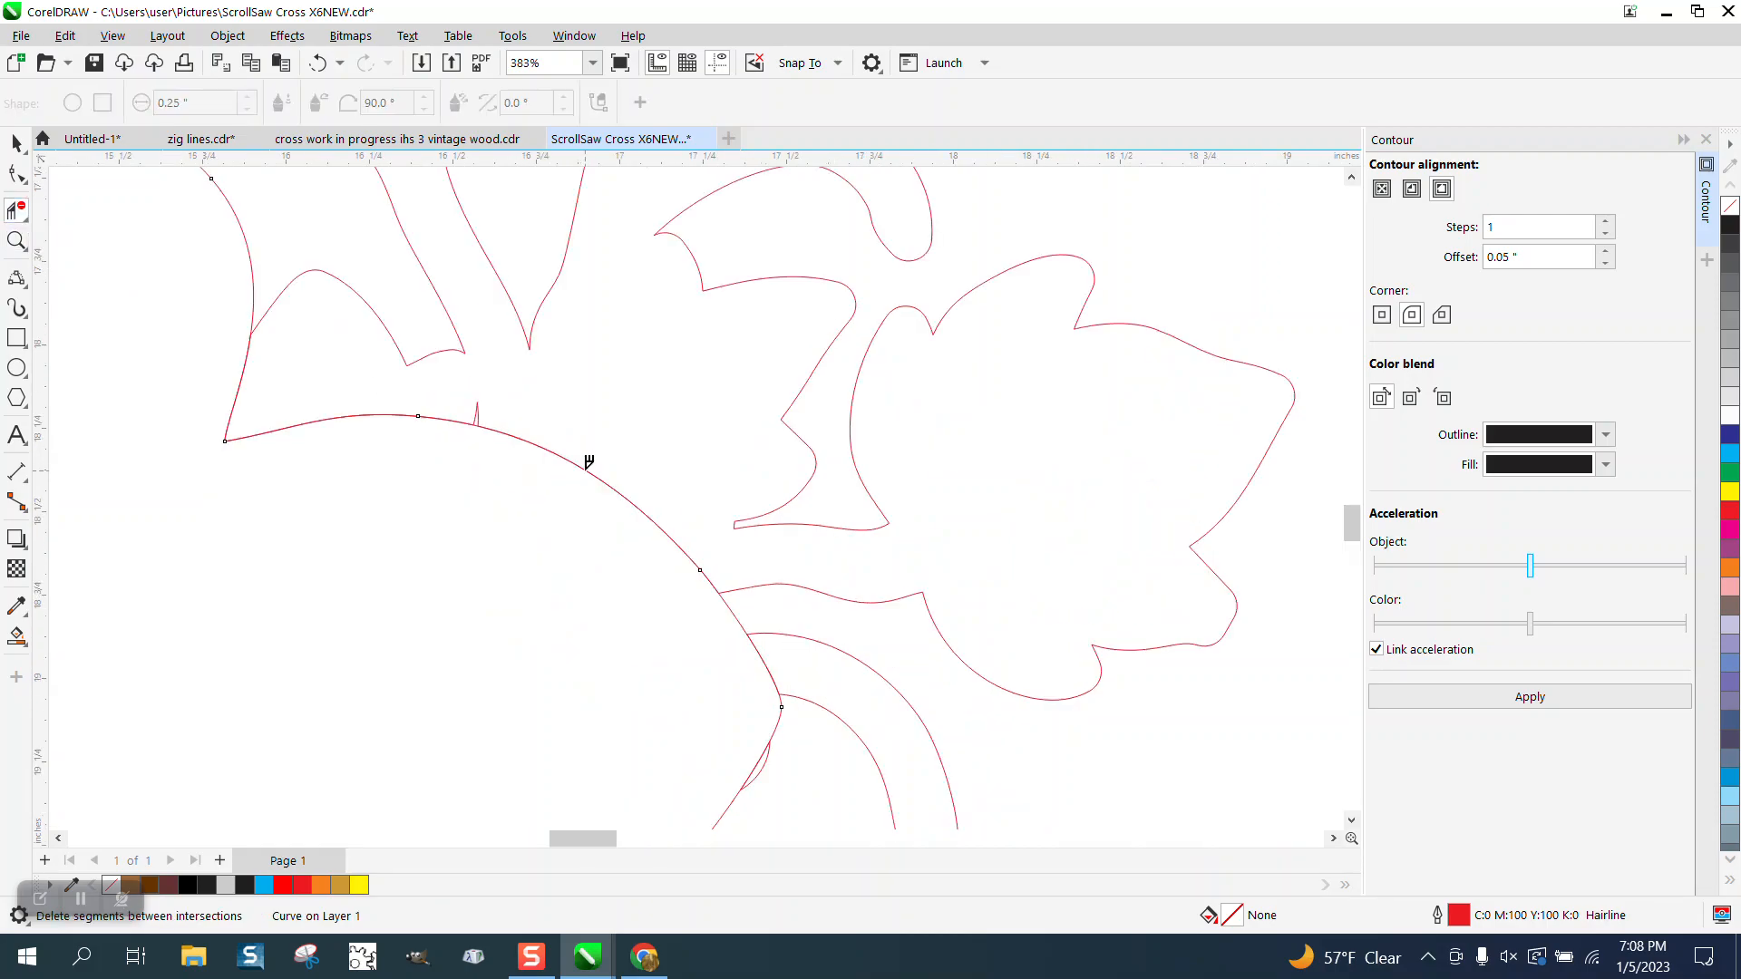
left_click(359, 415)
left_click(611, 503)
left_click_drag(421, 401, 575, 437)
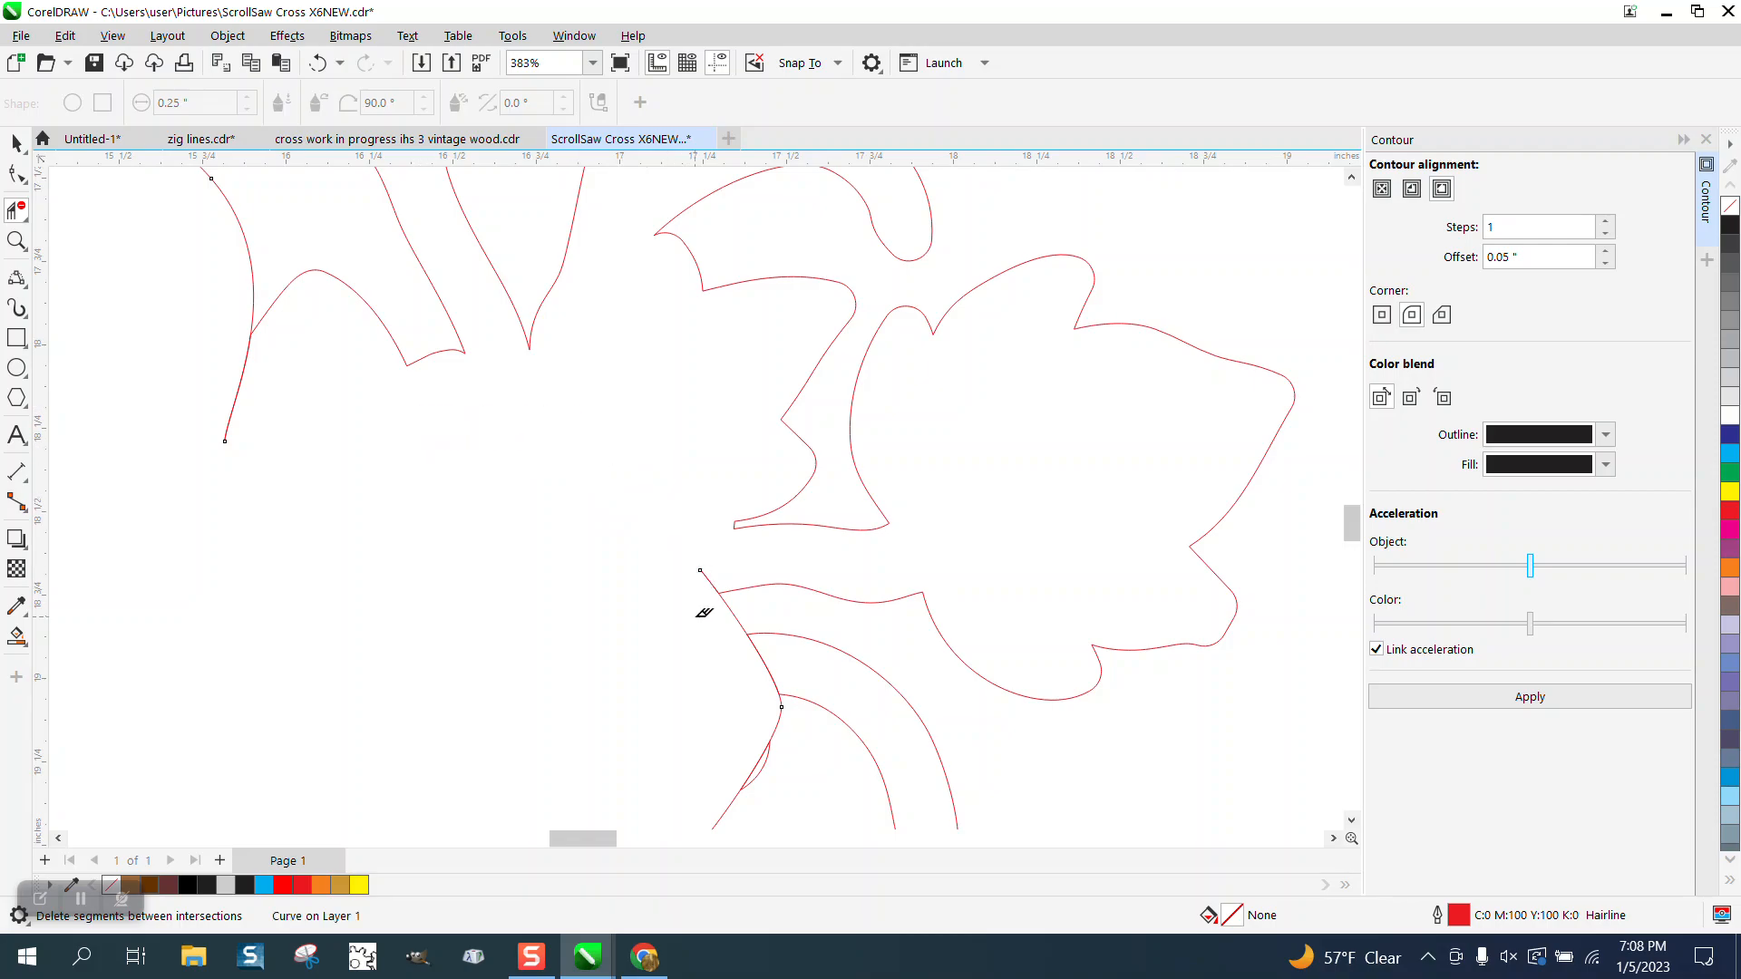
left_click(706, 582)
Step: Delete the segments closing off the ivy stems at the right arm's tip, plus the leftover sliver and upper notch segment
scroll(739, 640, "down", 2)
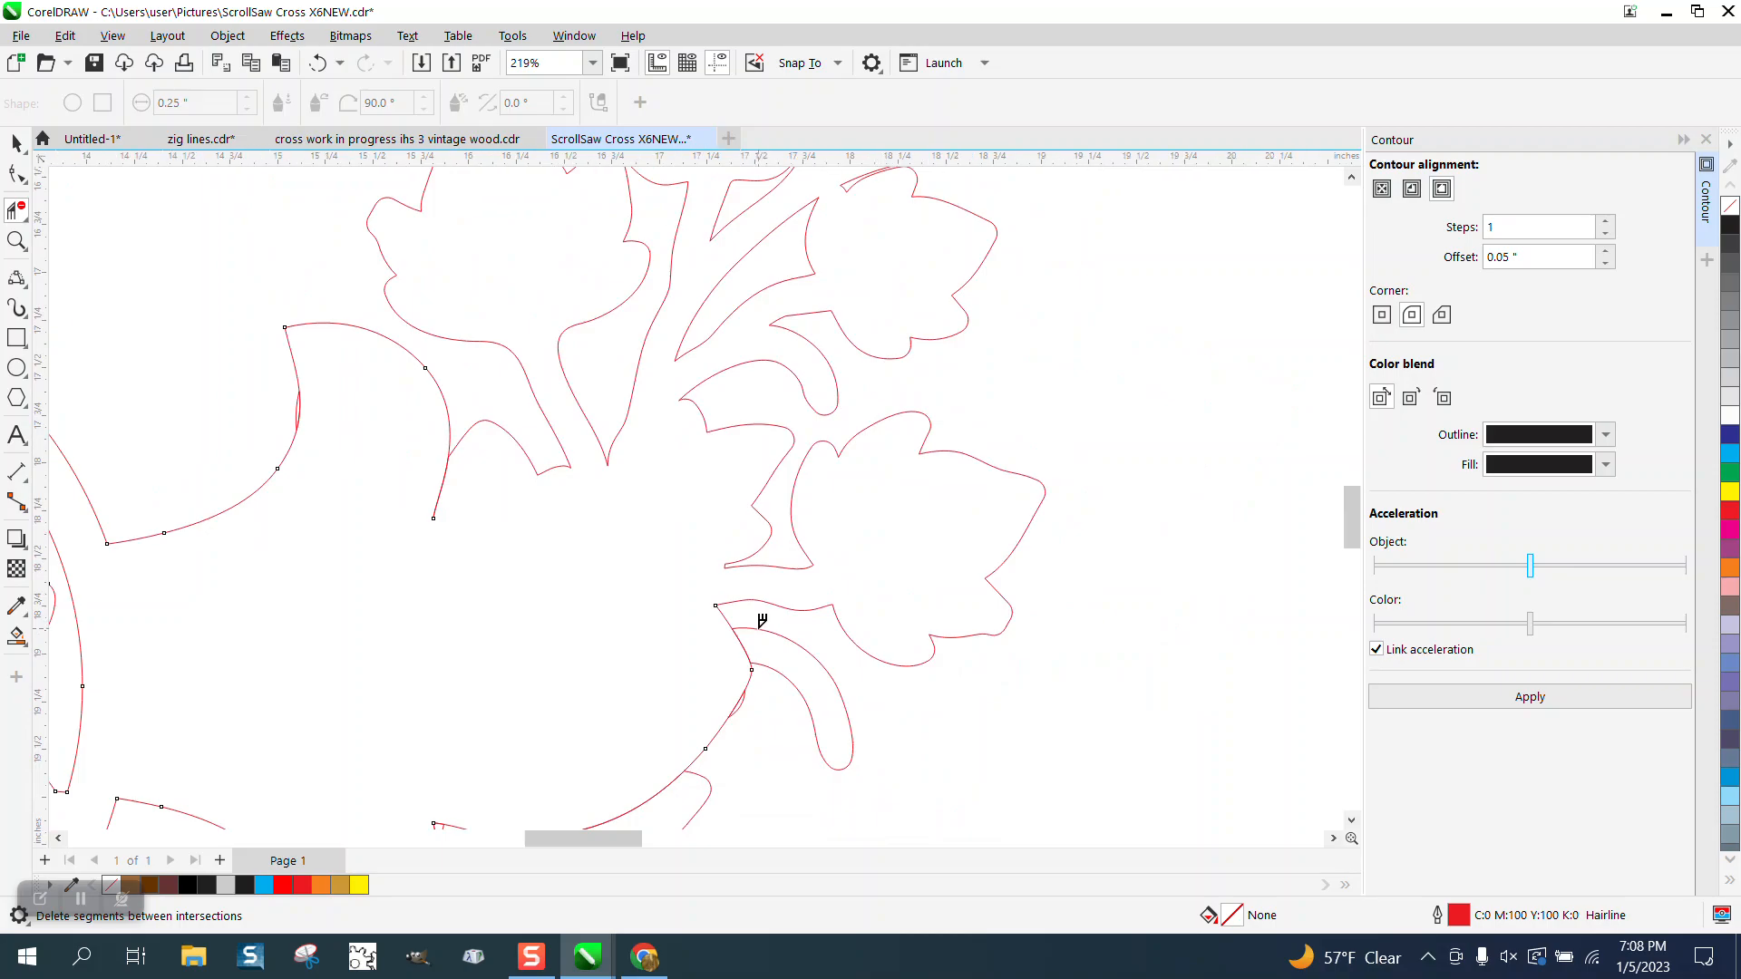
left_click(749, 646)
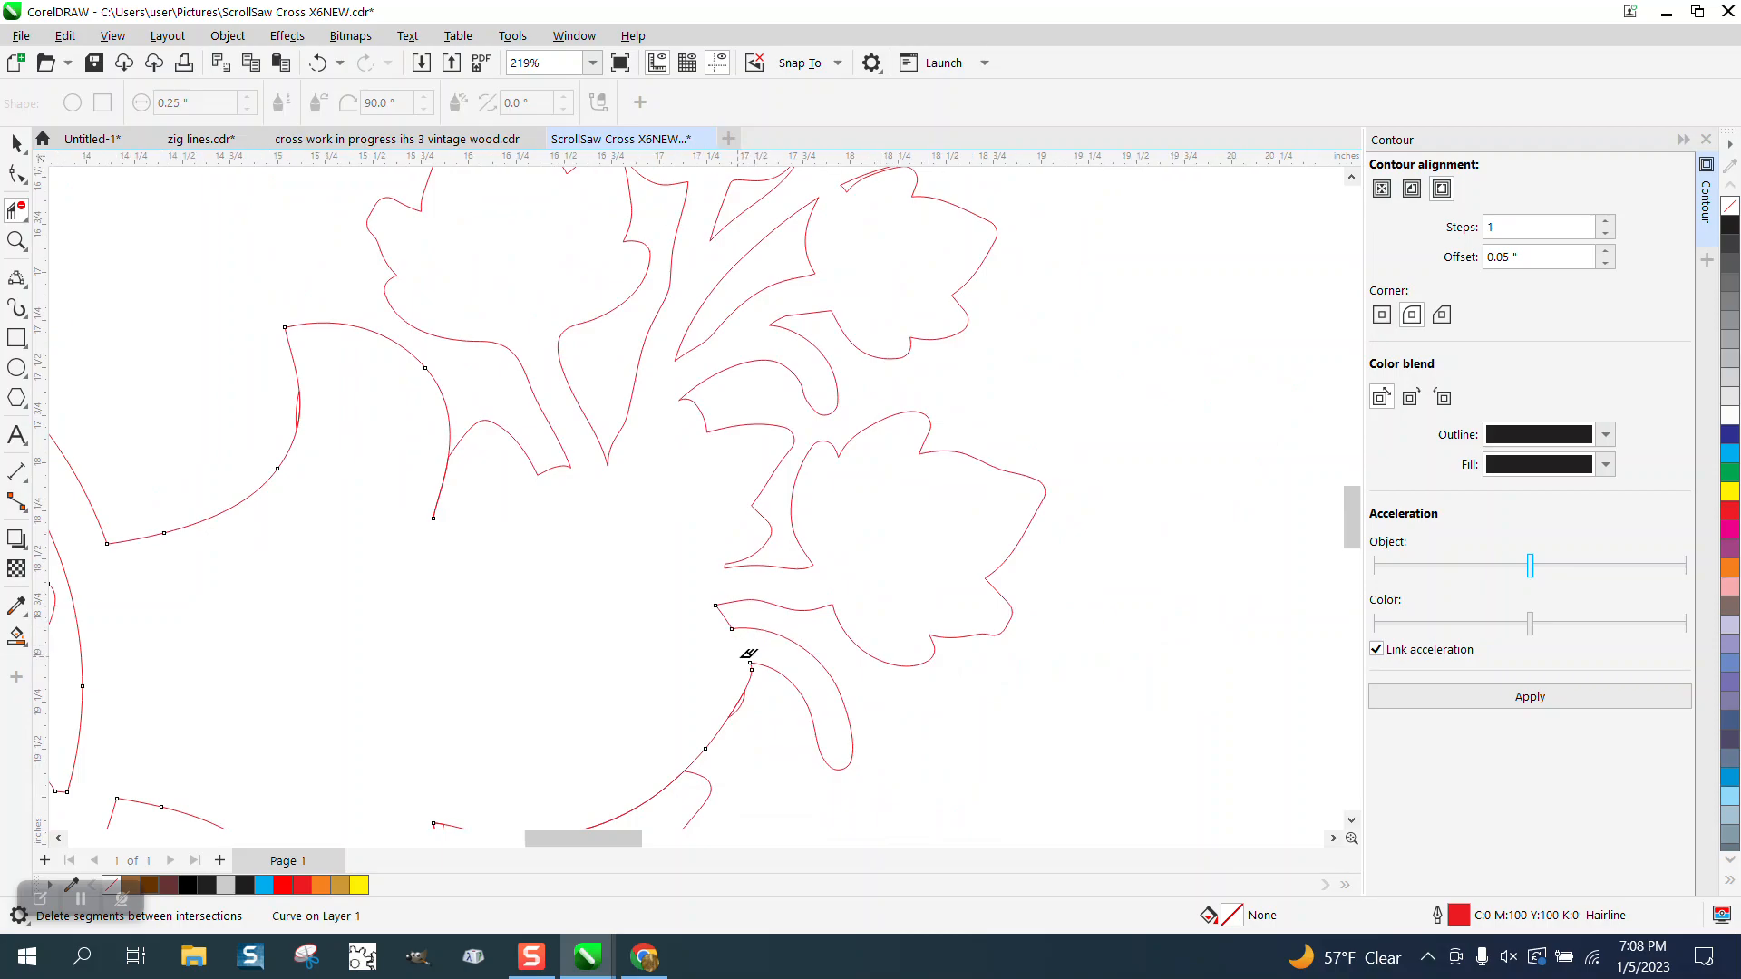
left_click(738, 702)
left_click(318, 63)
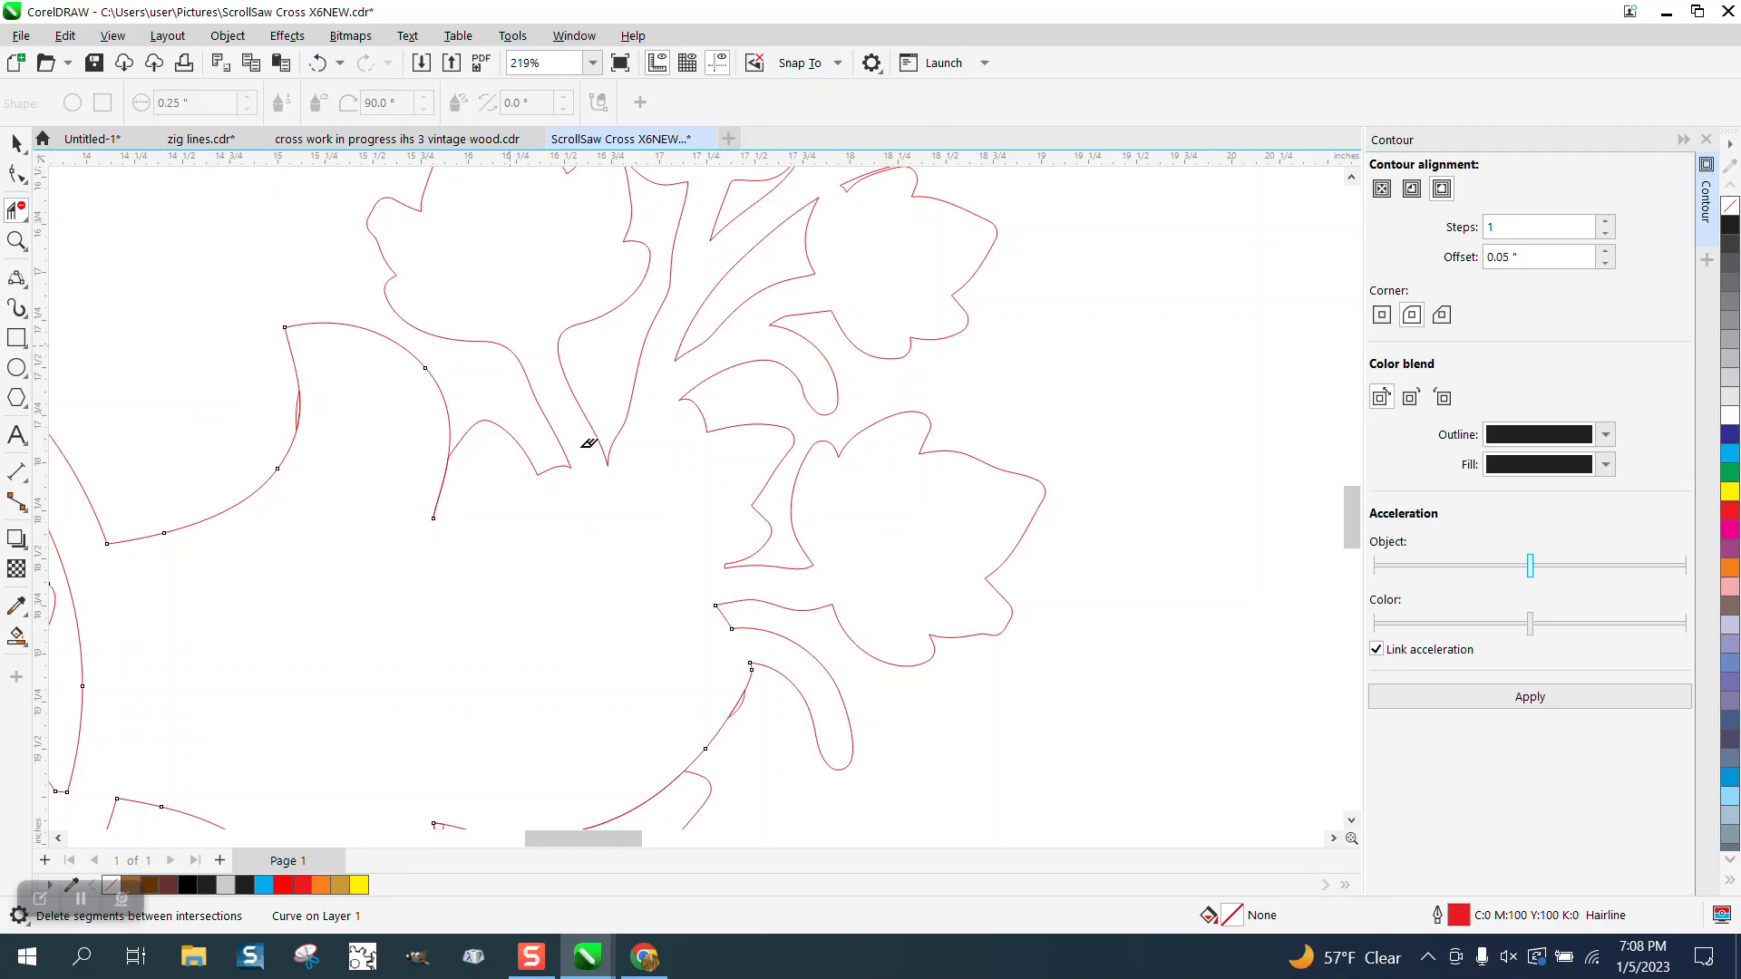
left_click(746, 696)
scroll(727, 758, "down", 3)
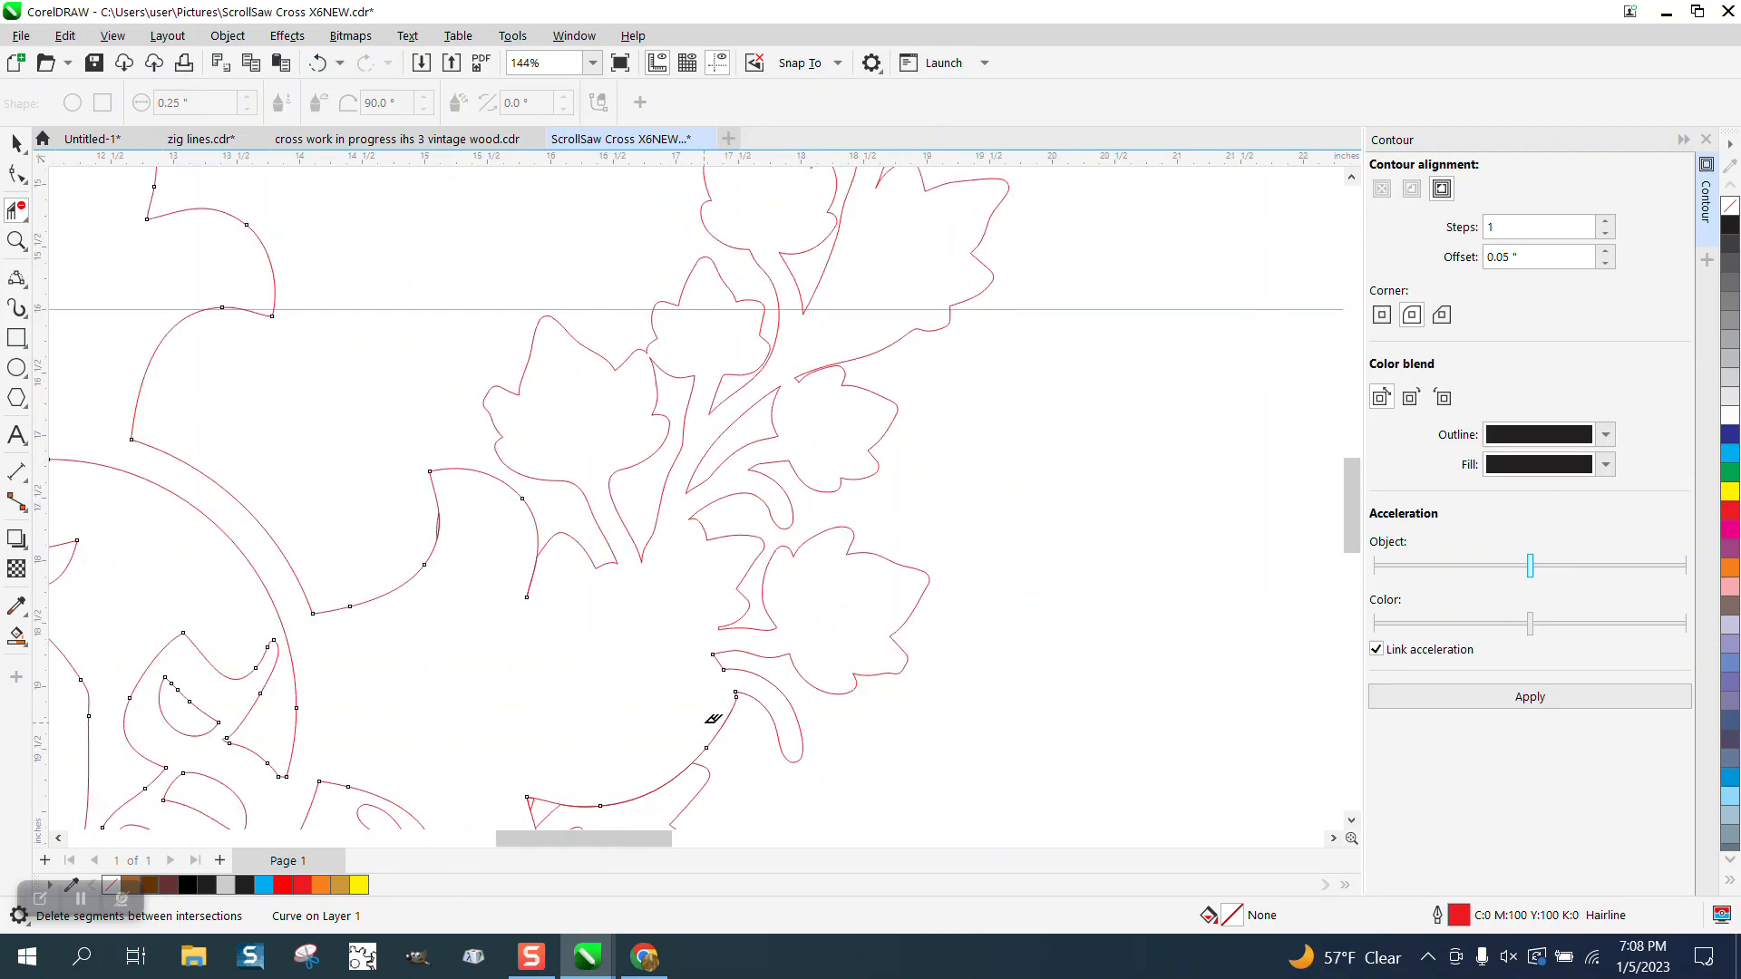
left_click(687, 764)
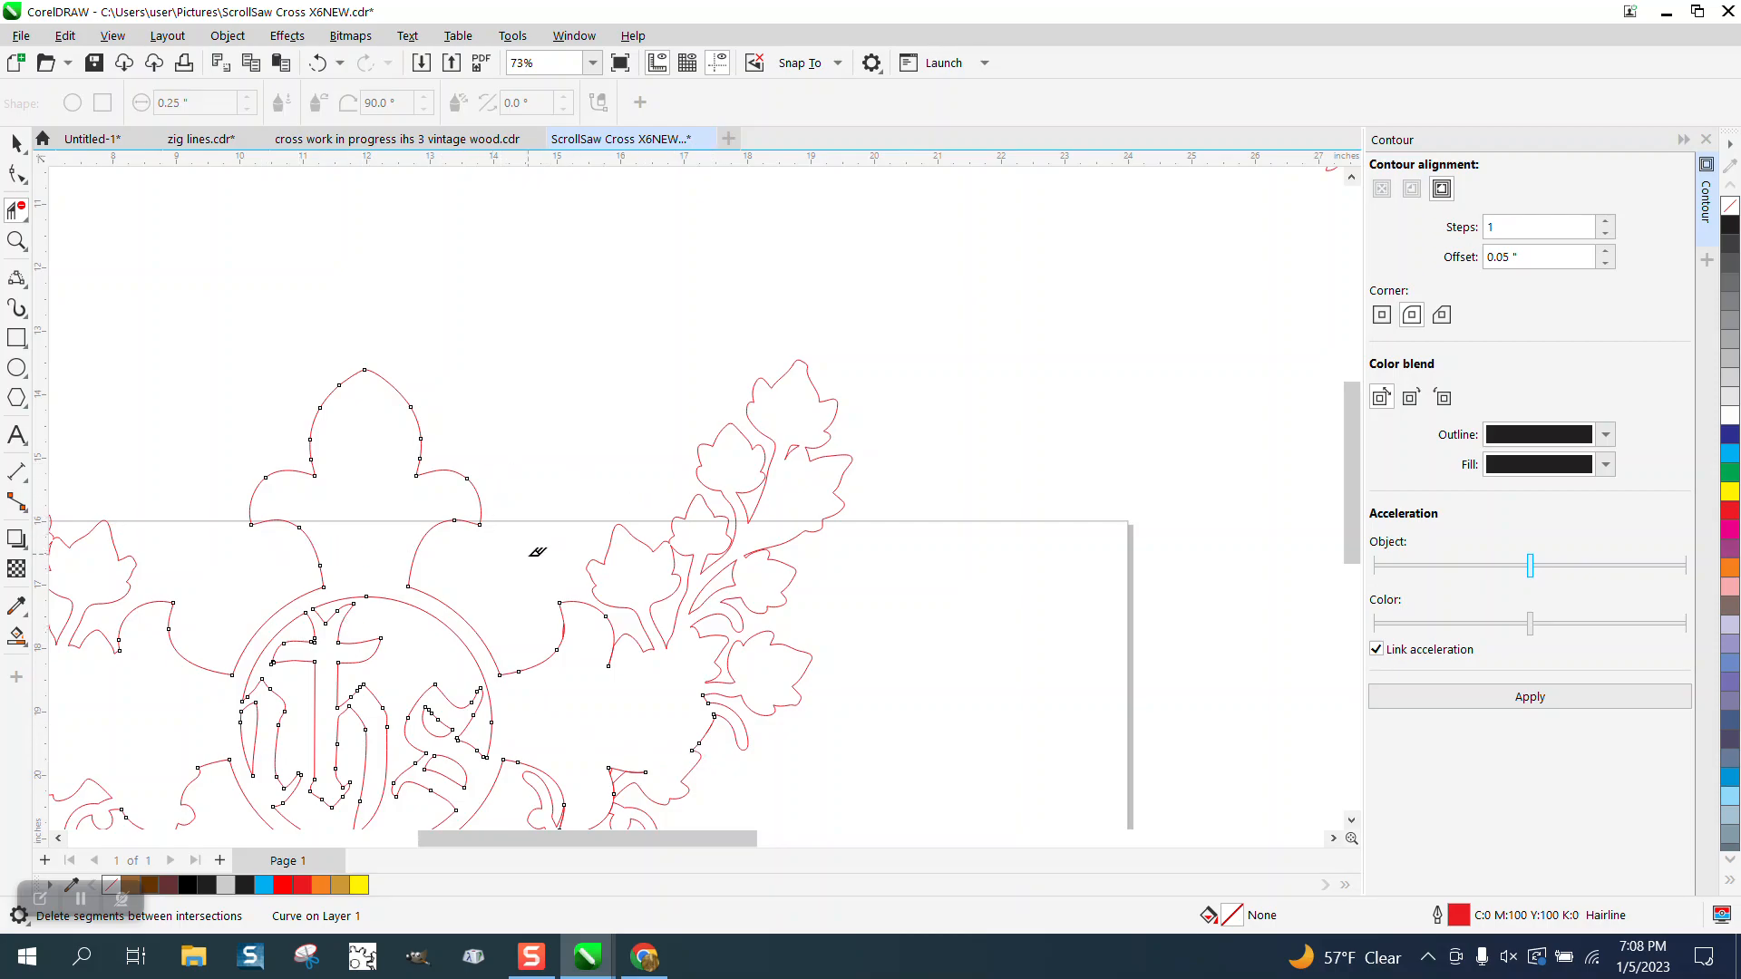
left_click(610, 660)
Step: Delete the triangular scraps and shared segments at the notch and outer side of the right arm's lower lobe
left_click(17, 240)
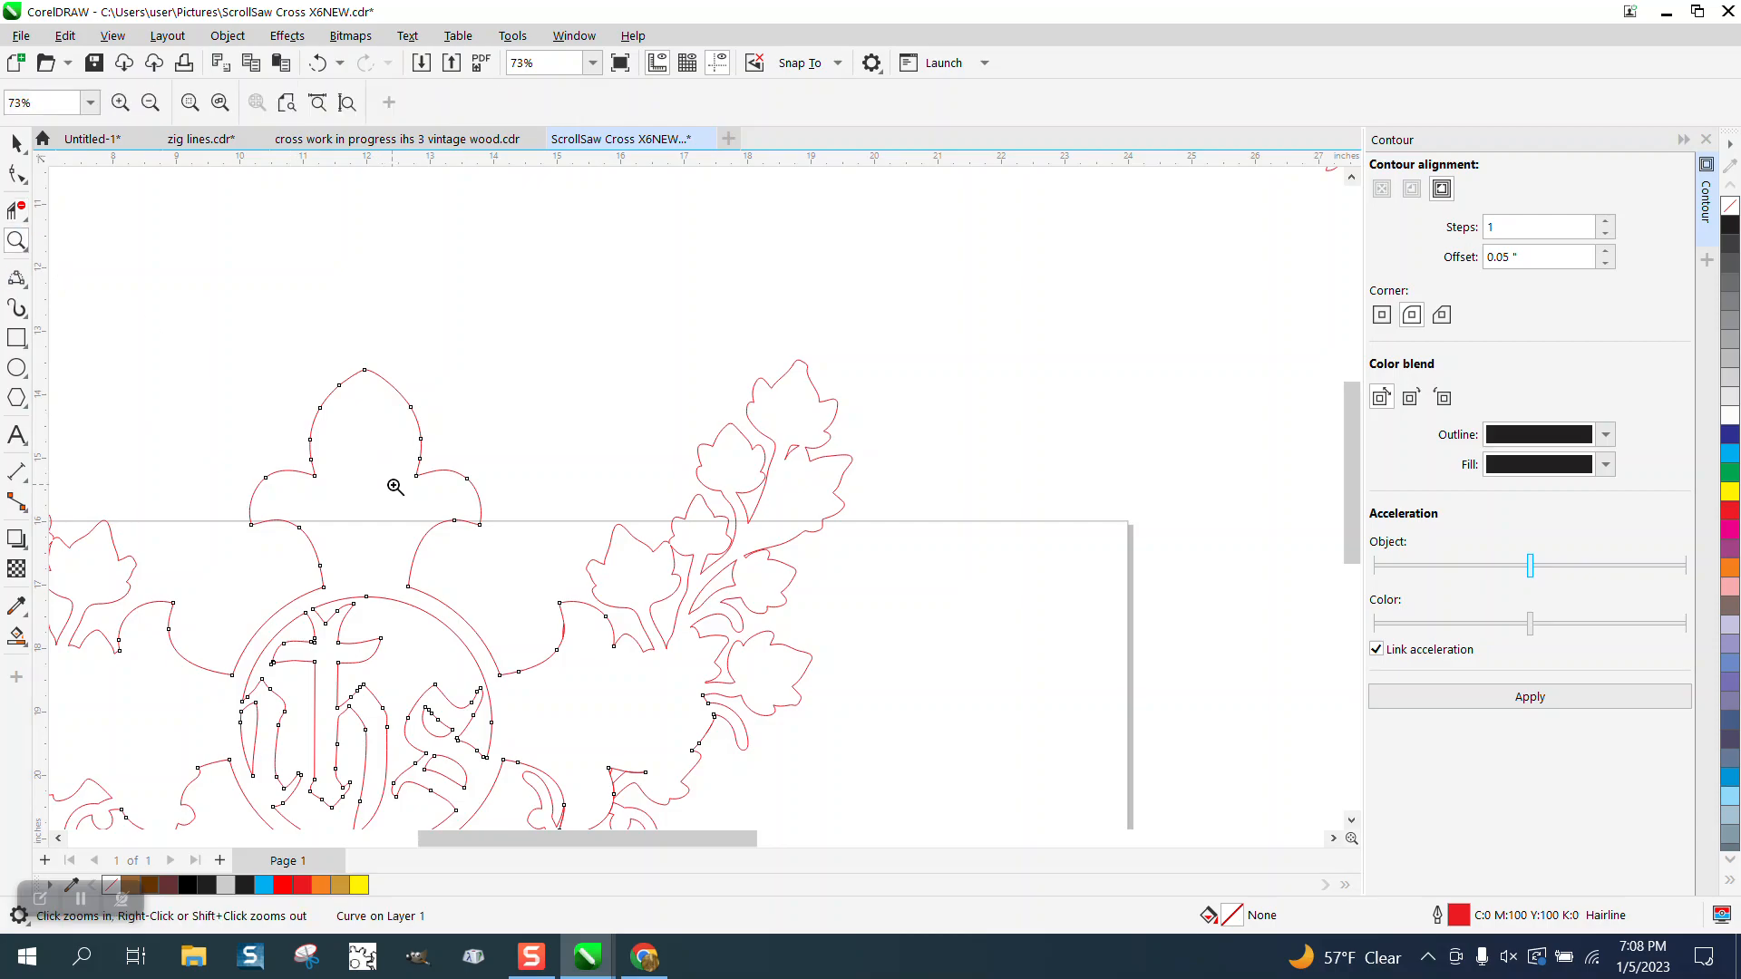
left_click(594, 769)
left_click(11, 205)
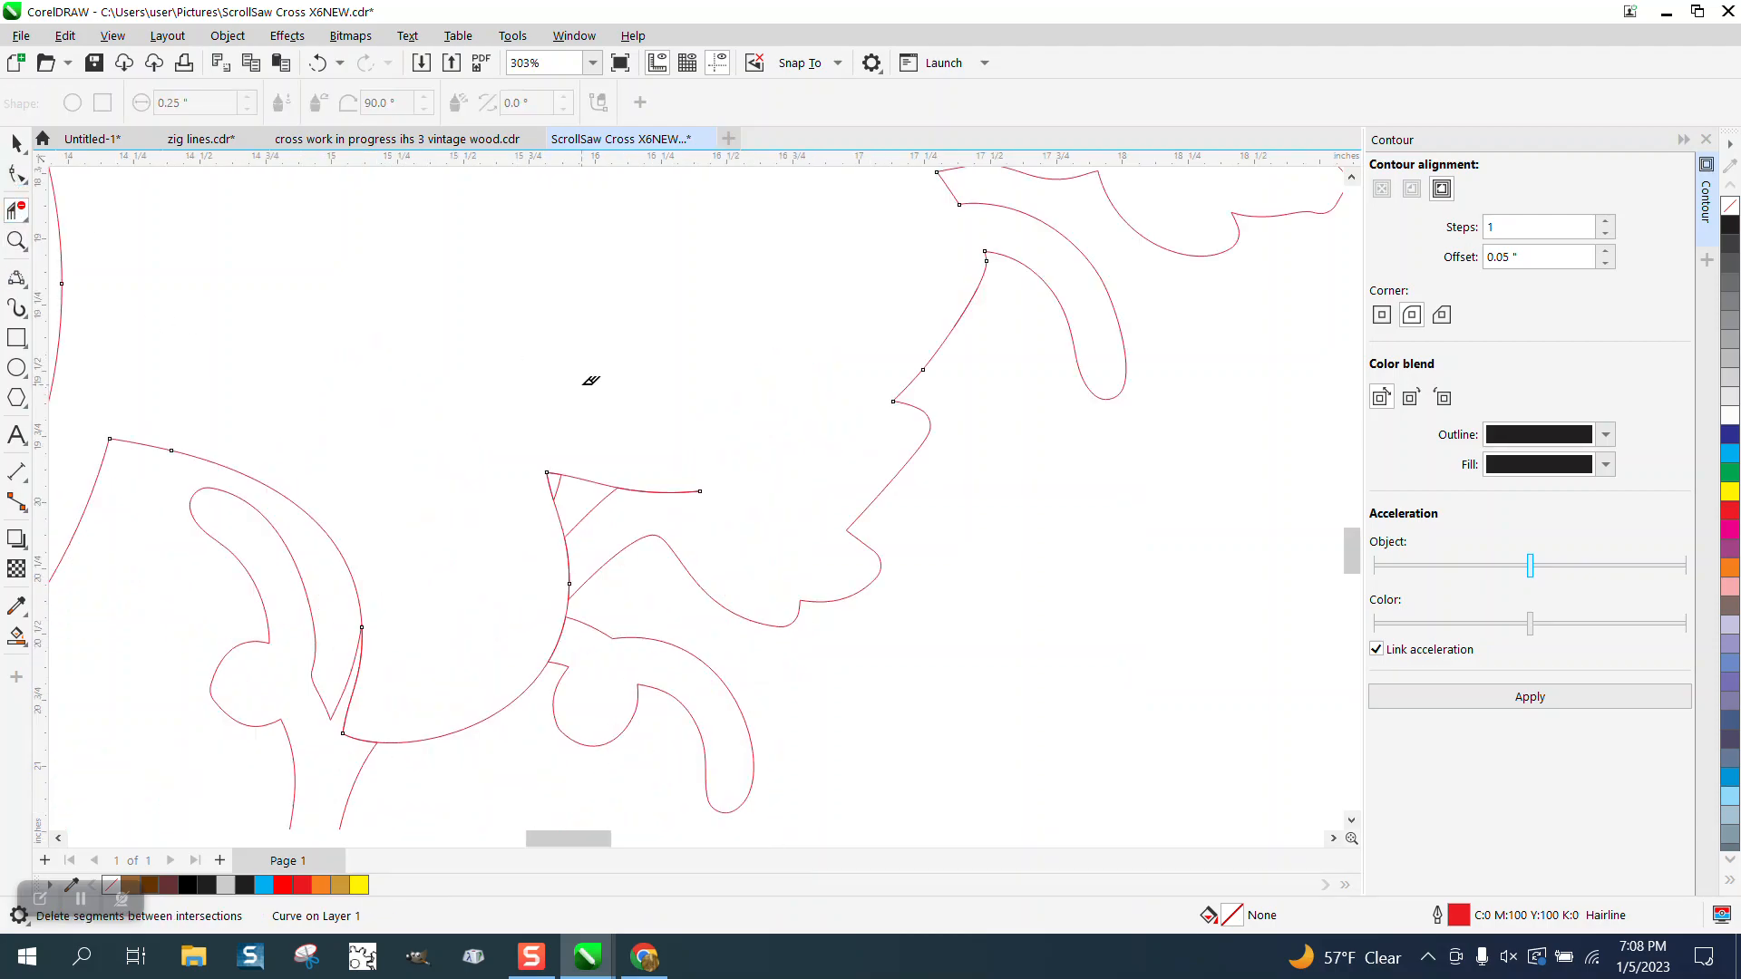
left_click_drag(544, 468, 702, 498)
left_click_drag(589, 513, 550, 535)
left_click(567, 550)
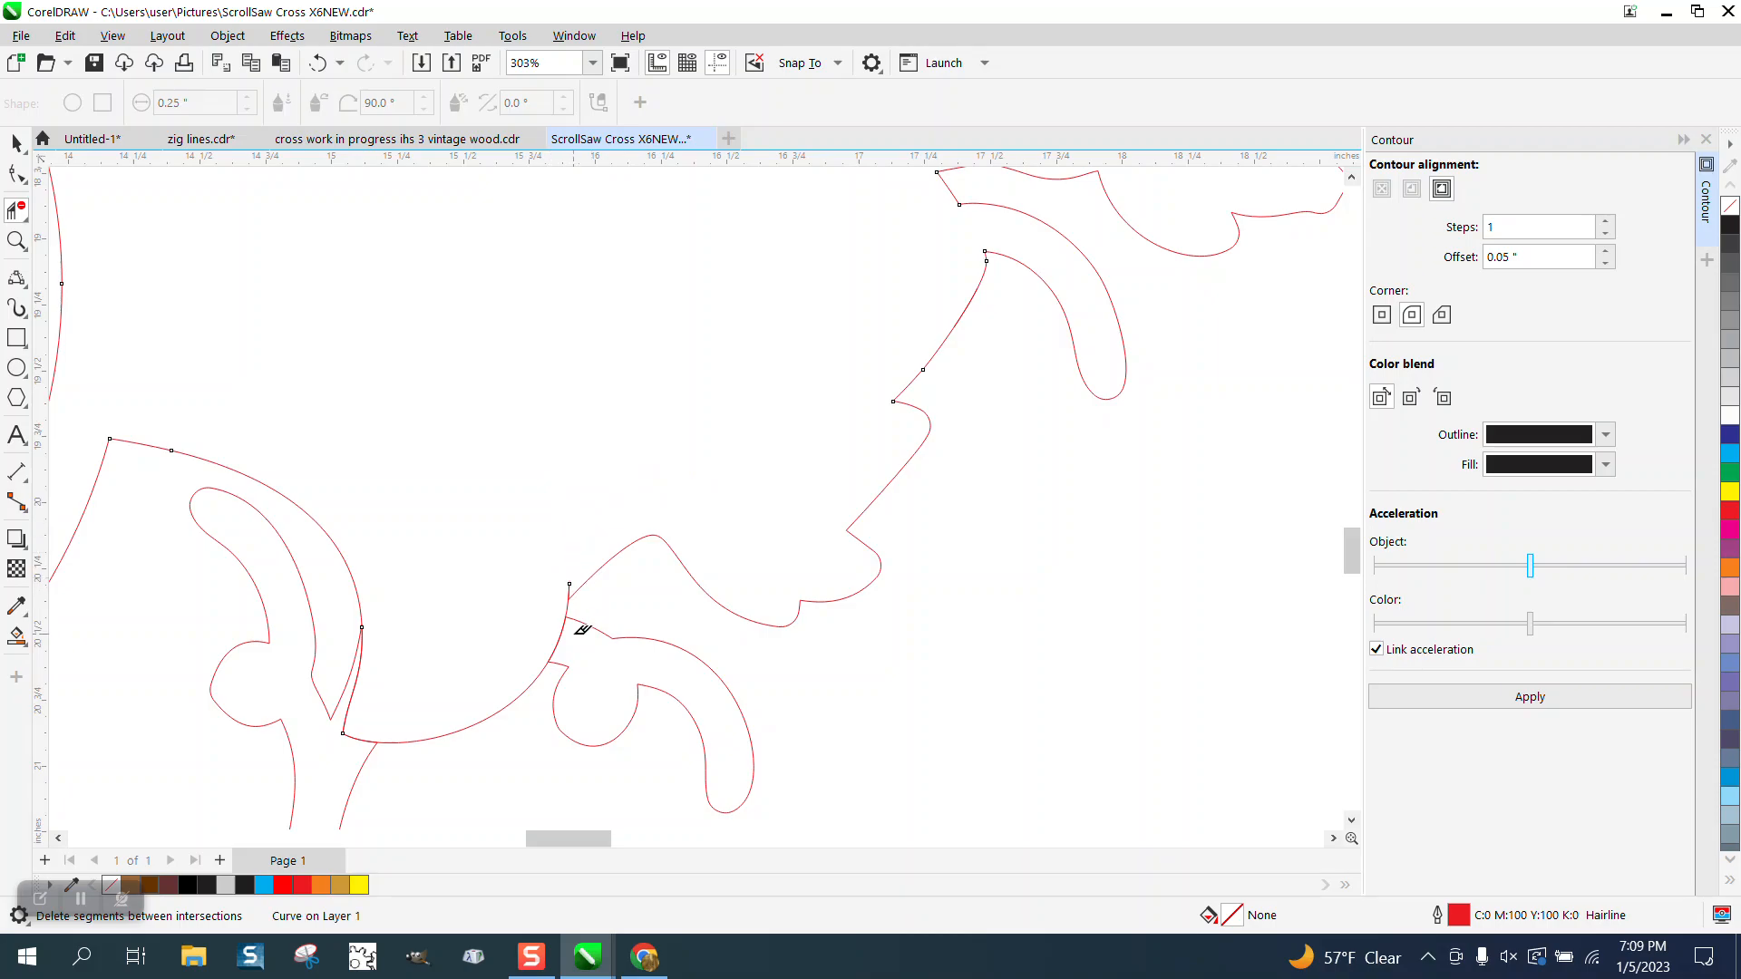
left_click(569, 584)
left_click(565, 624)
Step: Delete the overlapping segments where the vine stem crosses the right arm's lower lobe
scroll(412, 618, "down", 2)
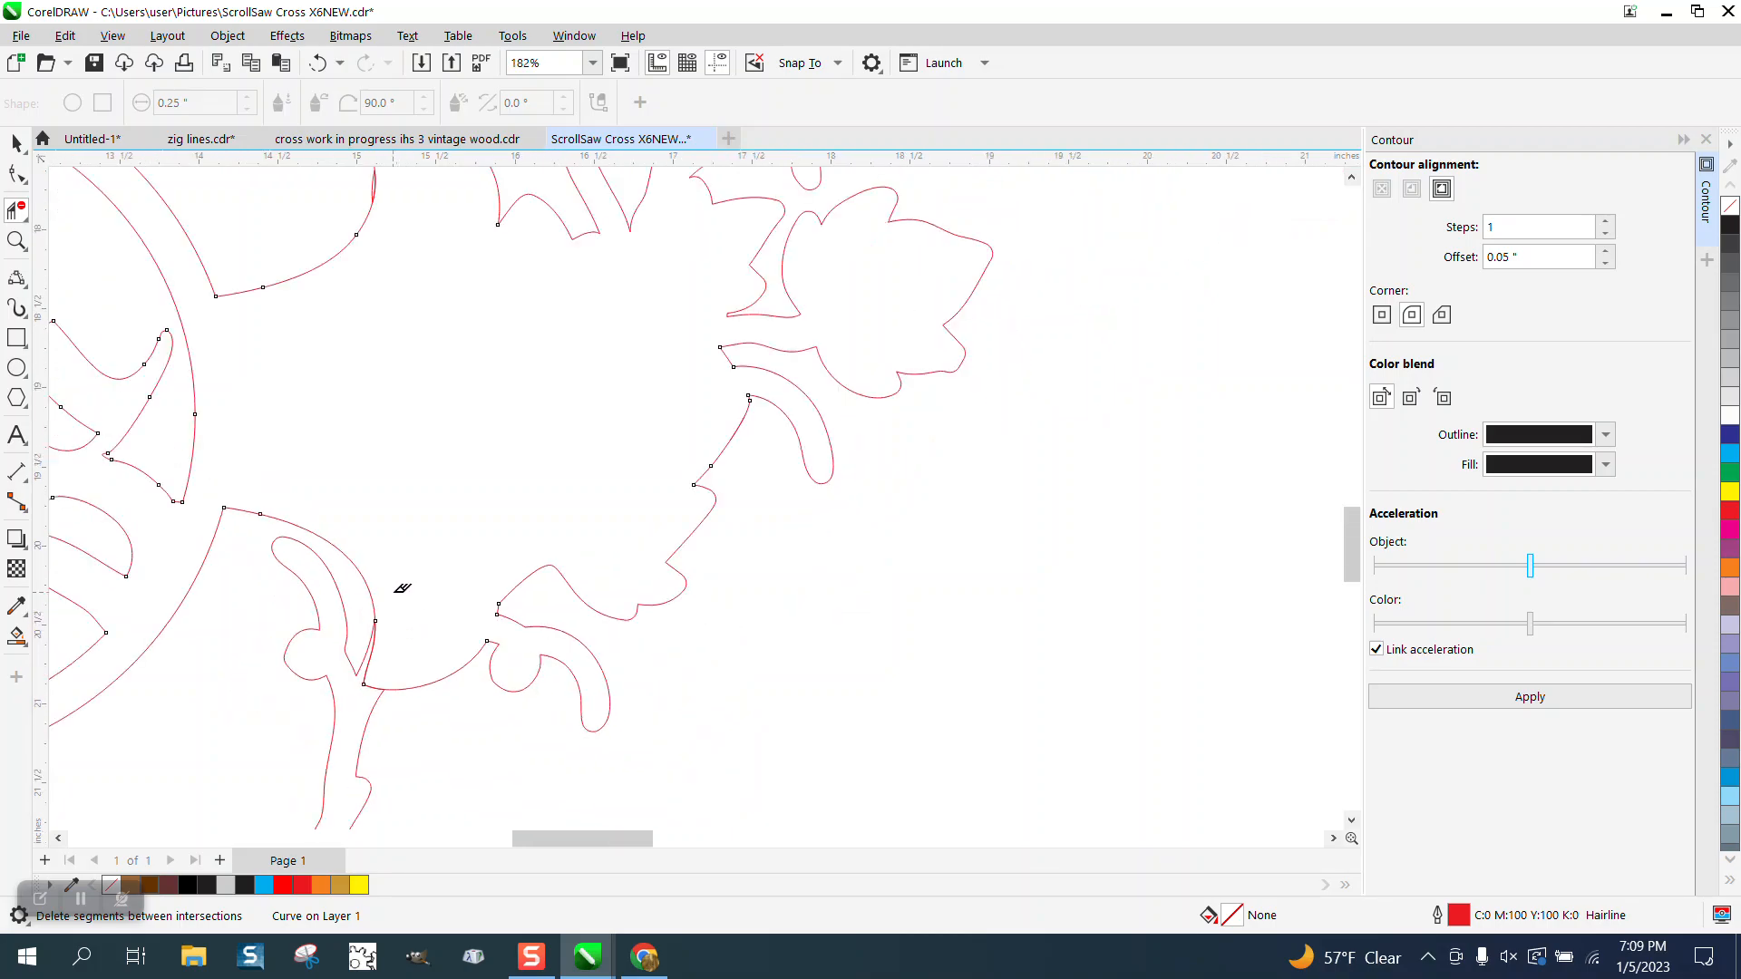
left_click(371, 646)
scroll(408, 578, "down", 7)
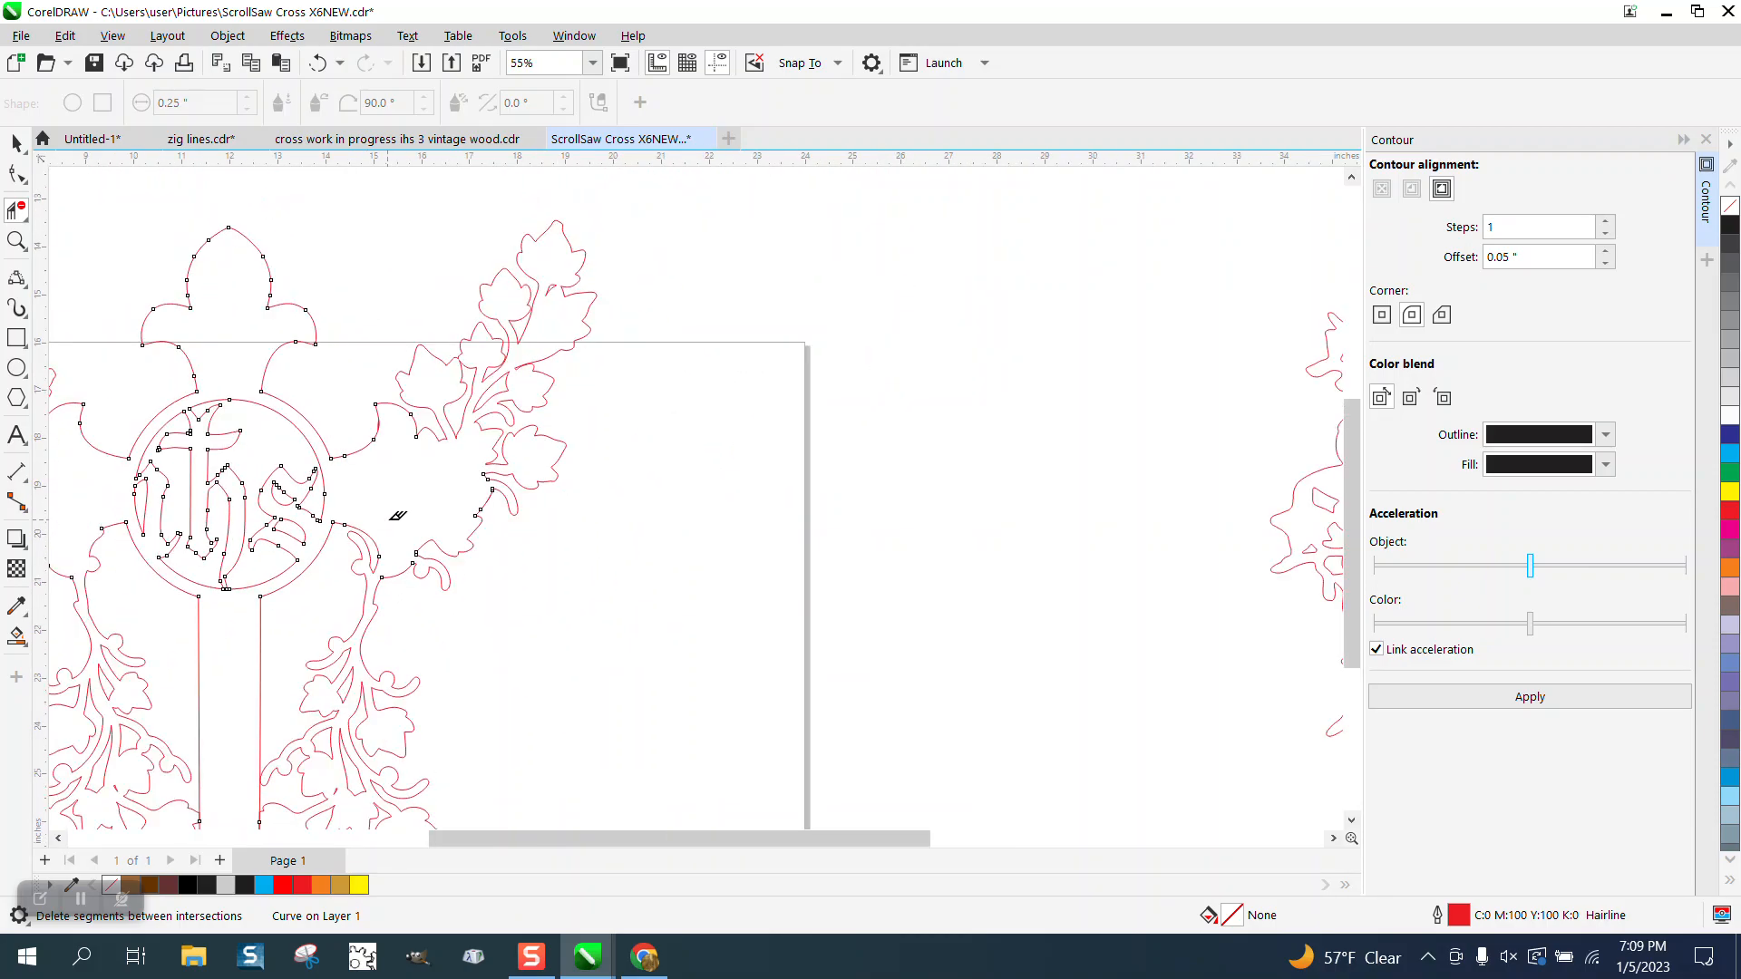
Step: Delete the segments shared by the ivy leaves and the left lobe at the foot of the cross
left_click(17, 240)
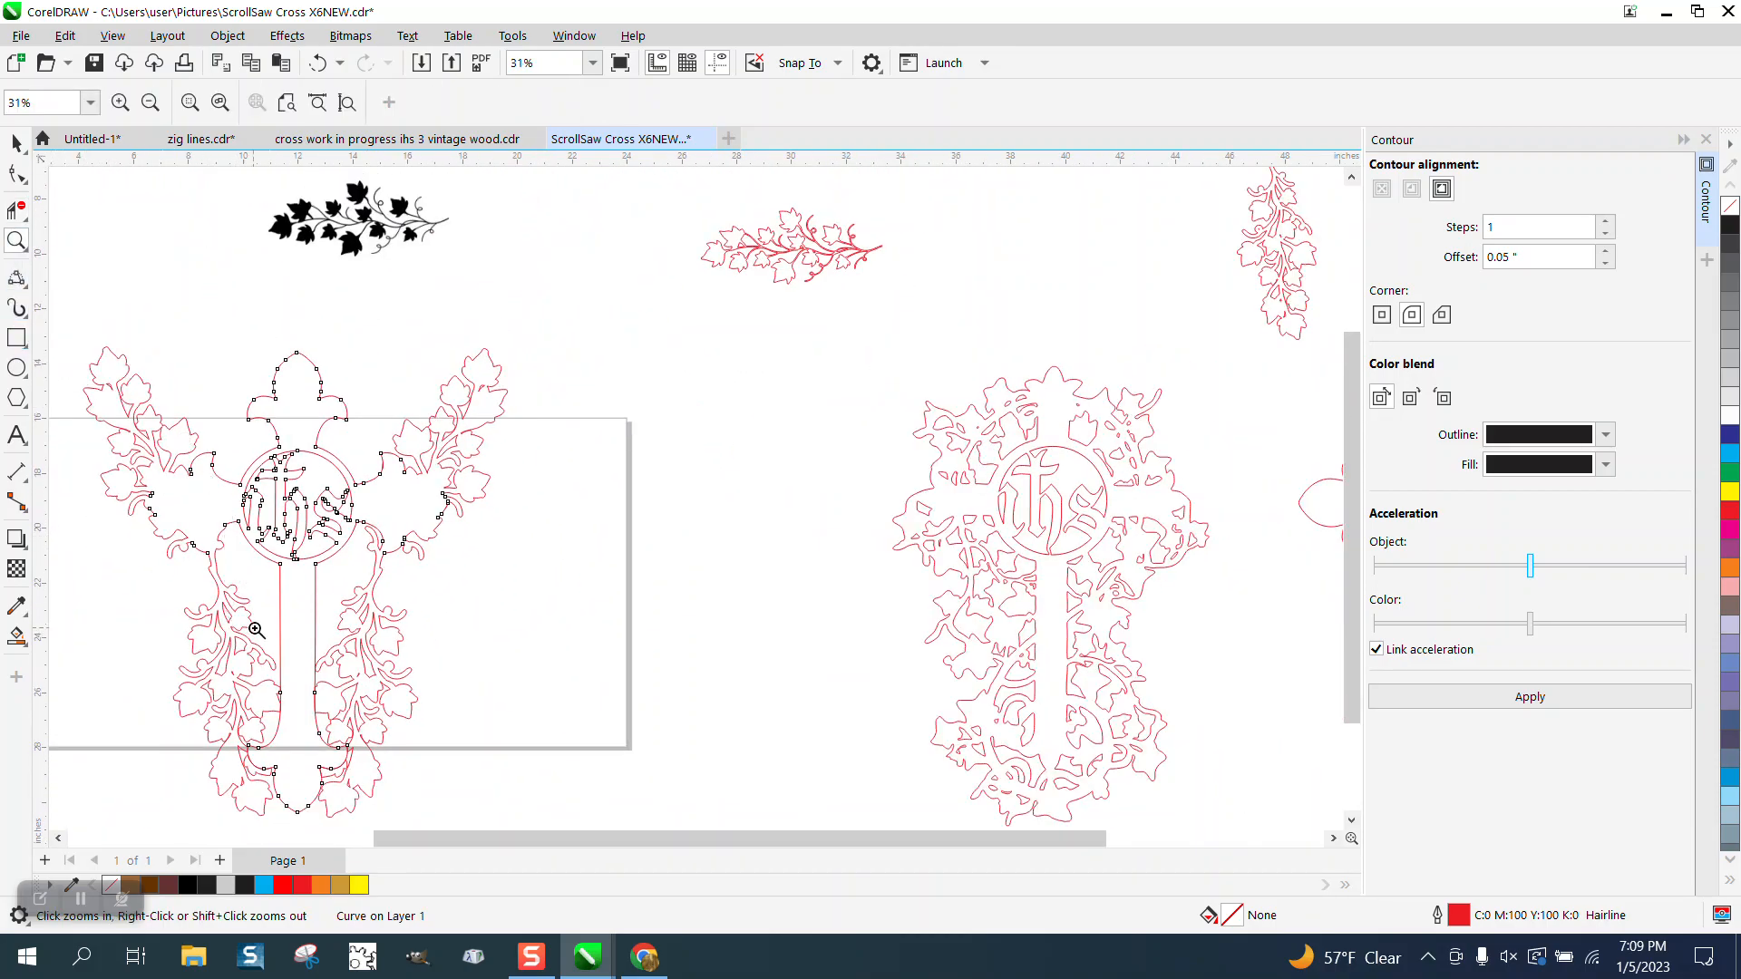
left_click_drag(234, 615, 466, 815)
left_click(16, 308)
left_click(16, 211)
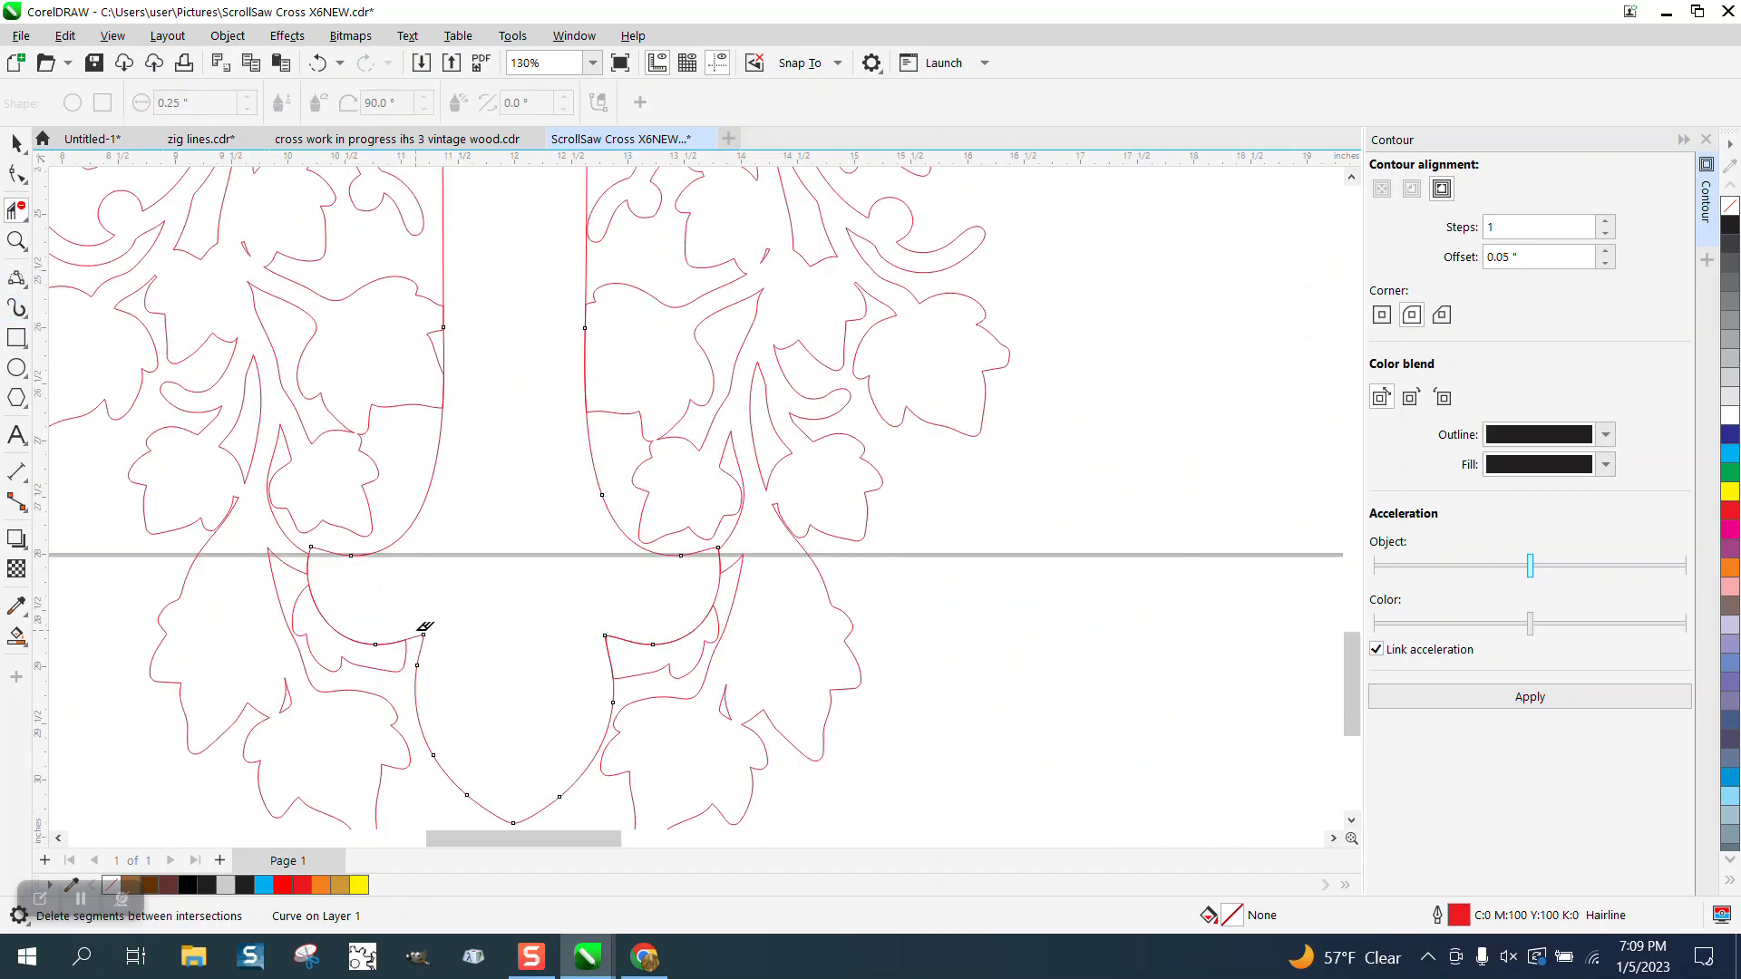
left_click(311, 556)
left_click(331, 618)
left_click(400, 639)
Step: Delete the segments shared by the ivy leaves and the right lobe at the foot of the cross
left_click(645, 638)
left_click(718, 589)
left_click(318, 62)
left_click(723, 561)
left_click(702, 628)
left_click(610, 646)
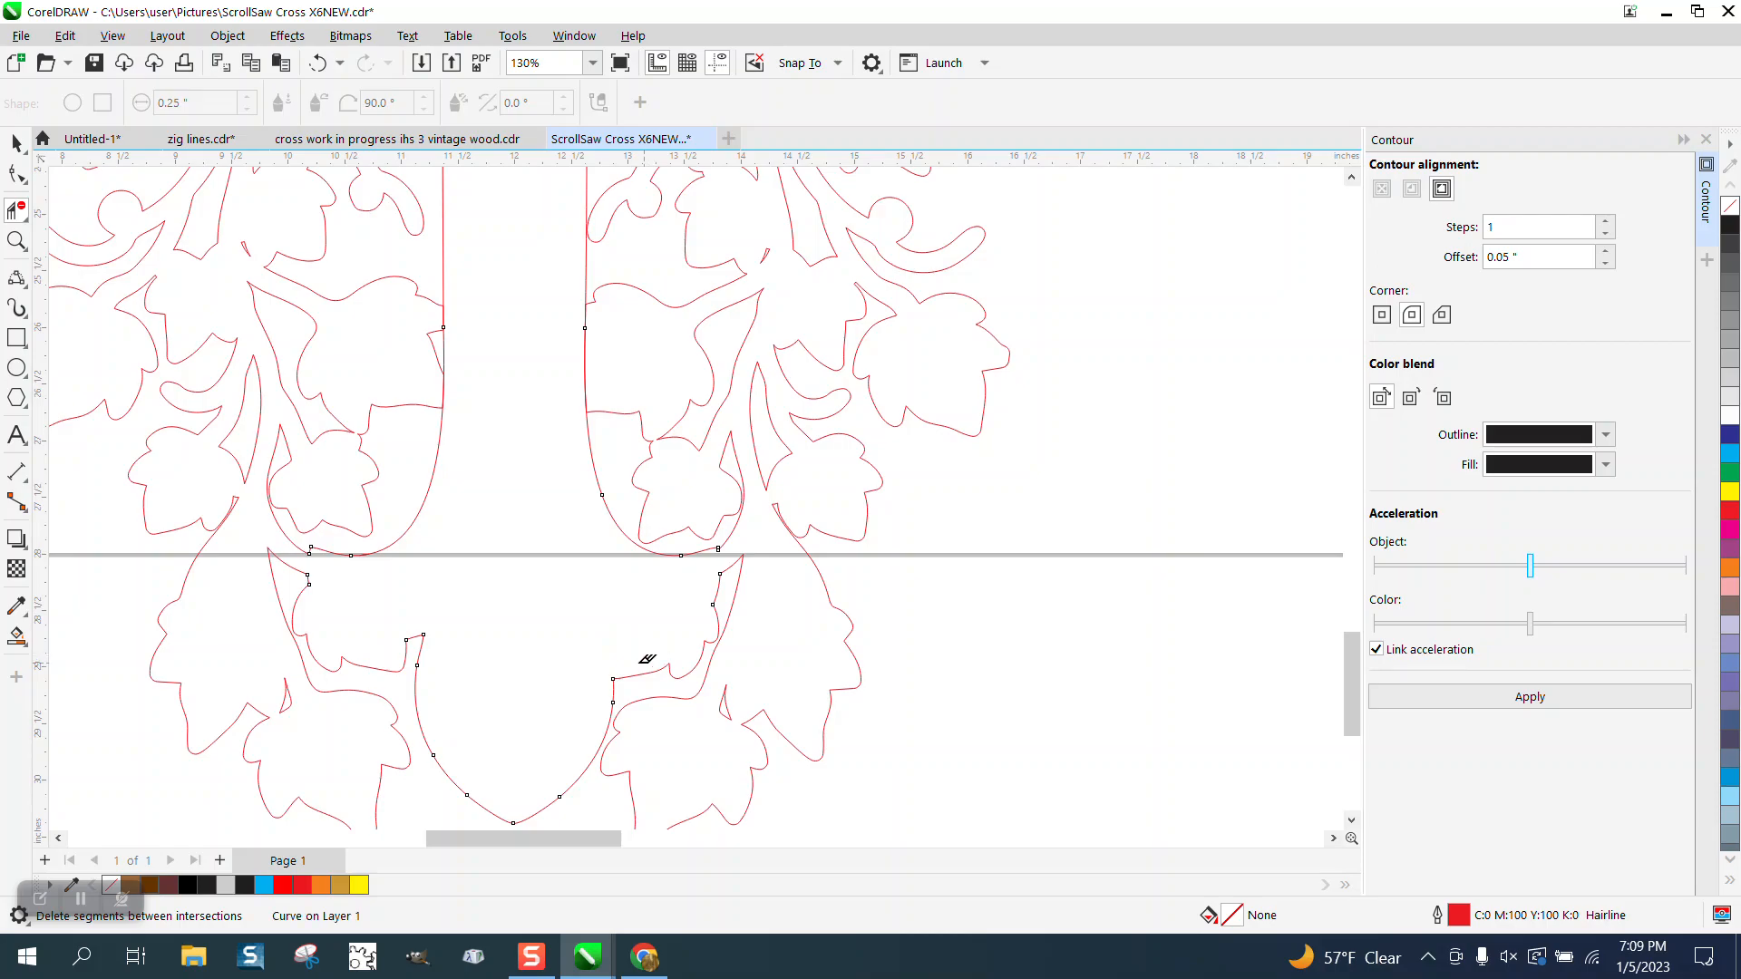
Step: Delete the shared segment on the right edge of the cross's stem beside the lower ivy leaf
scroll(608, 648, "down", 2)
scroll(605, 648, "down", 3)
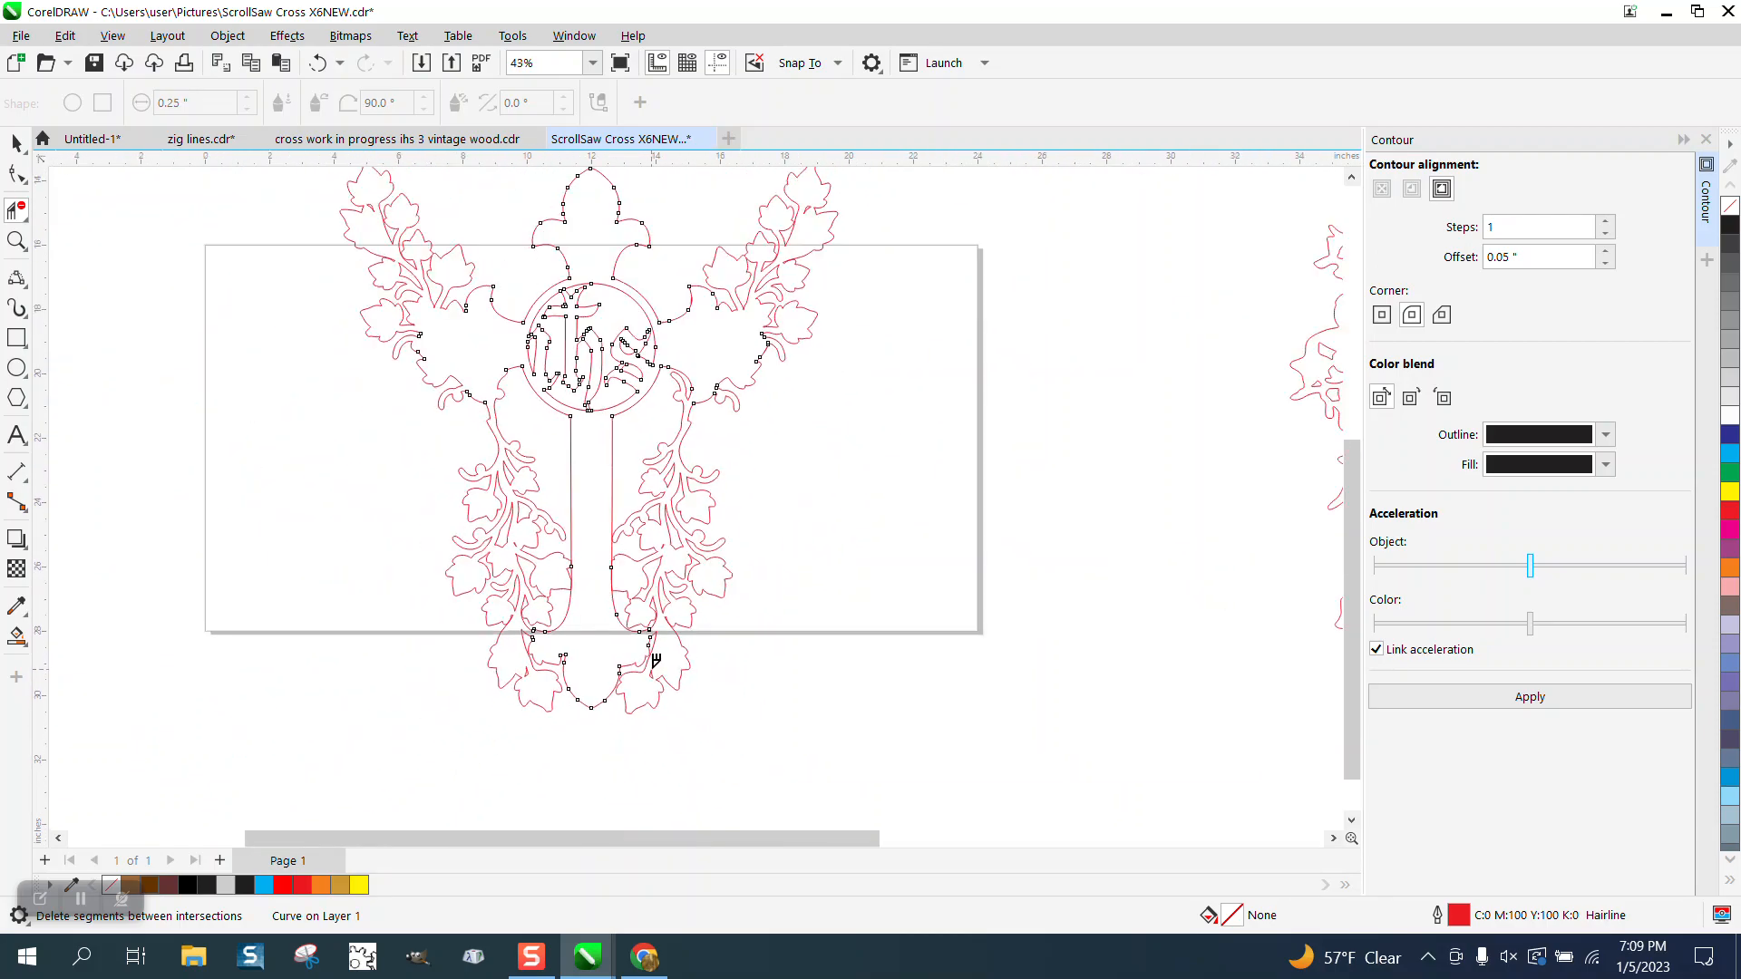
left_click(612, 578)
Step: Try to delete the shared segment on the left edge of the cross's stem beside the ivy leaf, and undo each attempt
left_click(16, 241)
left_click_drag(524, 535, 720, 648)
left_click(16, 210)
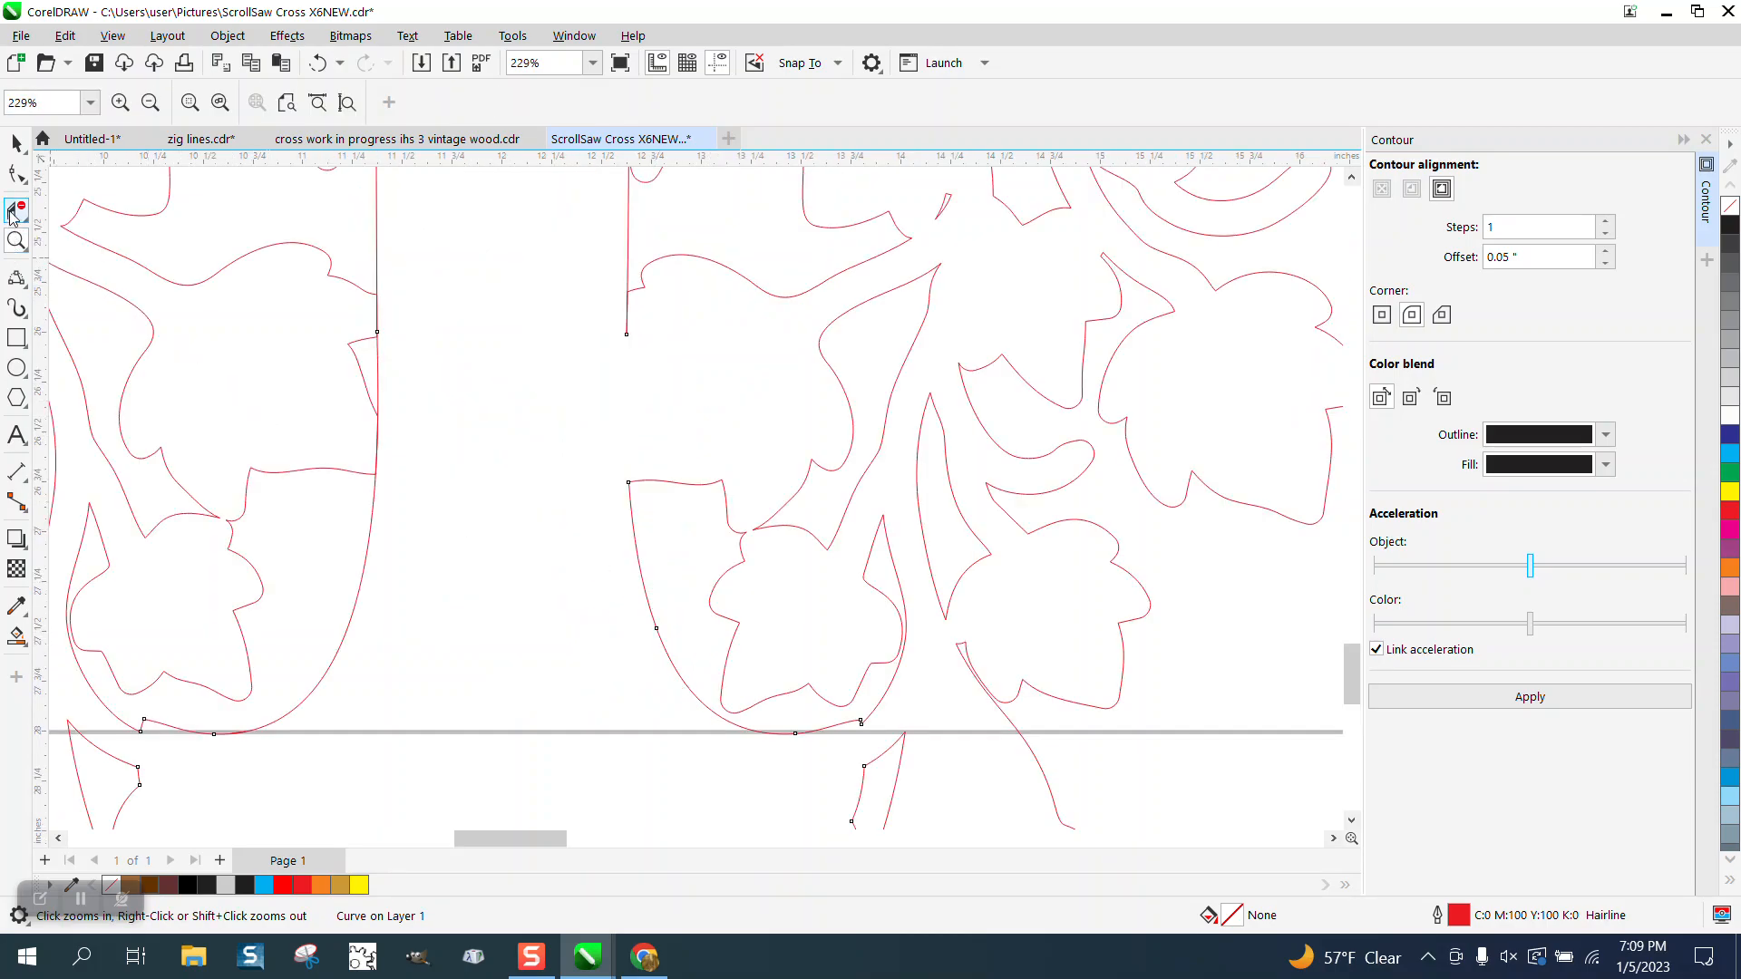
left_click_drag(354, 435, 426, 437)
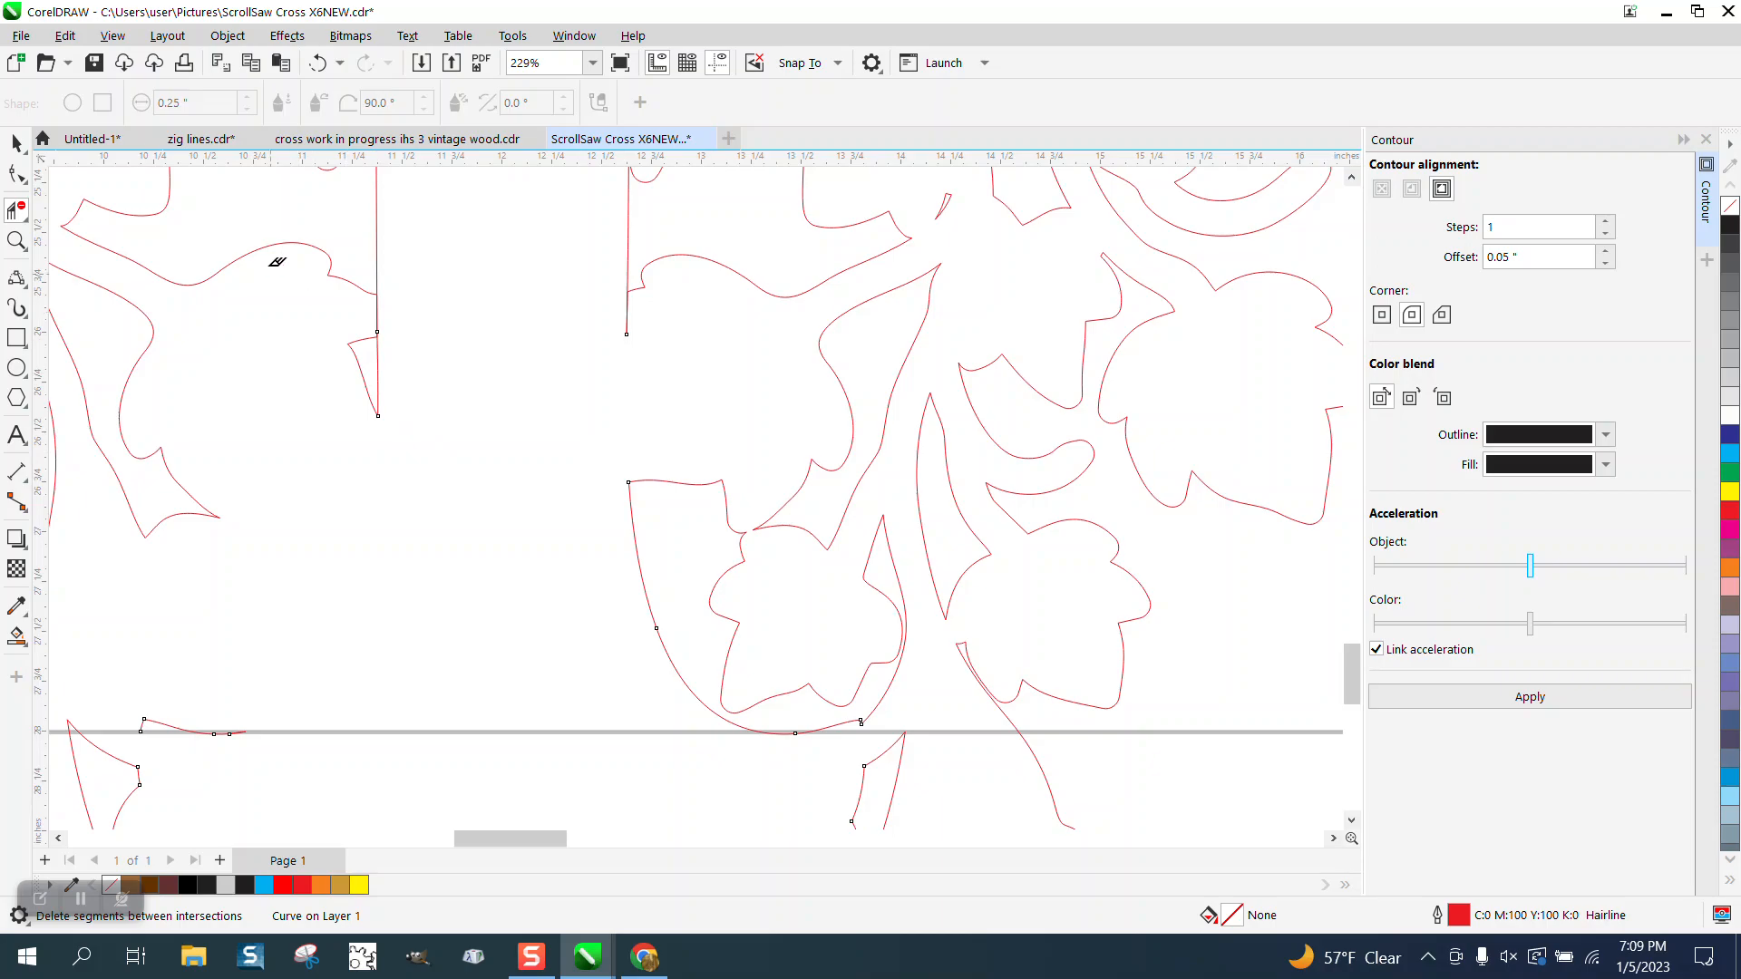
left_click(318, 63)
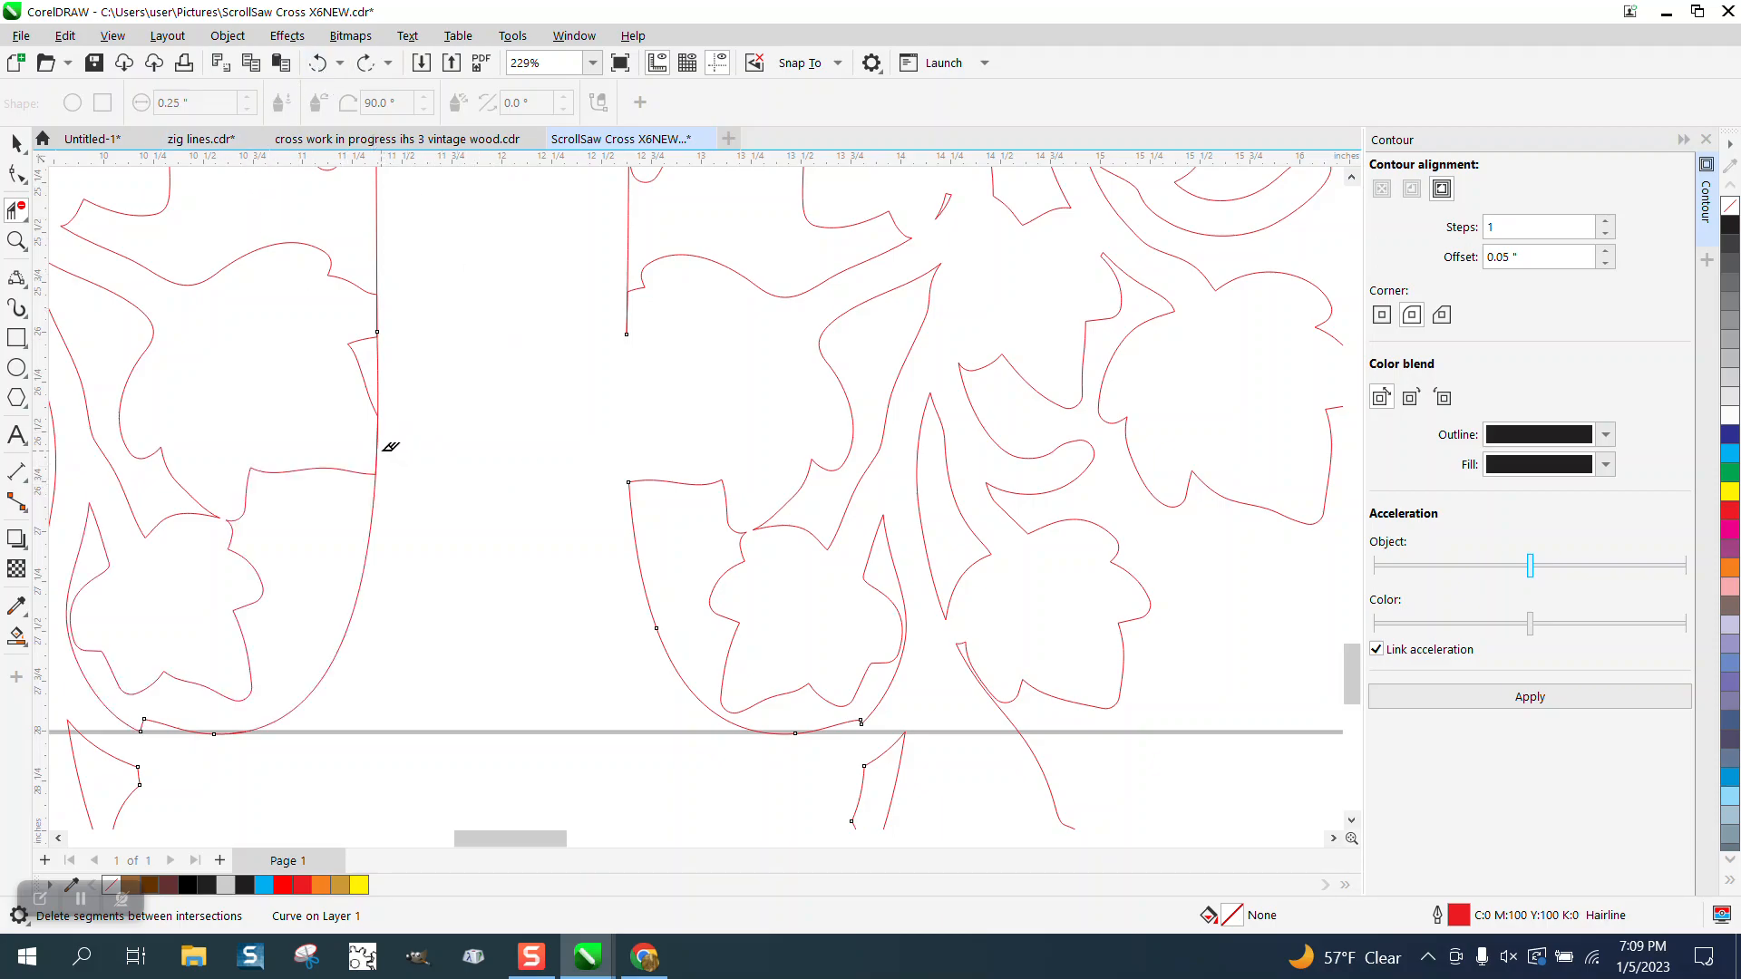
left_click(380, 437)
left_click(321, 65)
Step: Move the end node of the cross outline at the foot's left lobe slightly outward past the ivy line
left_click(17, 174)
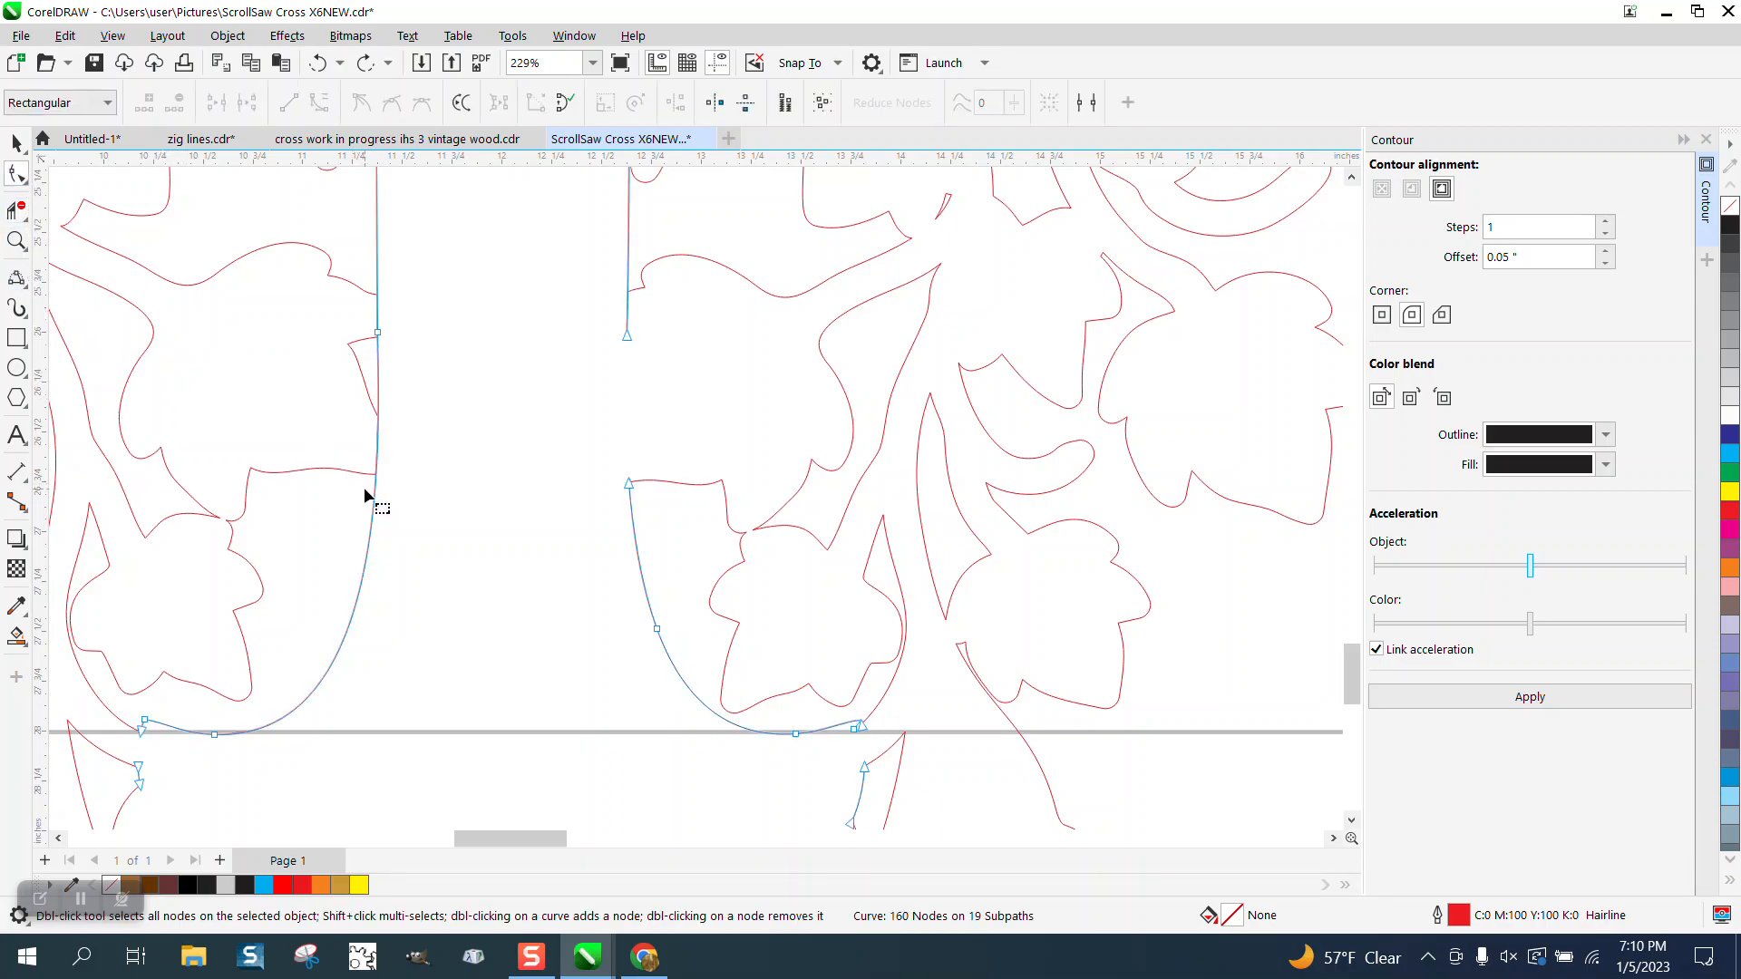
left_click_drag(143, 729, 245, 777)
key("z")
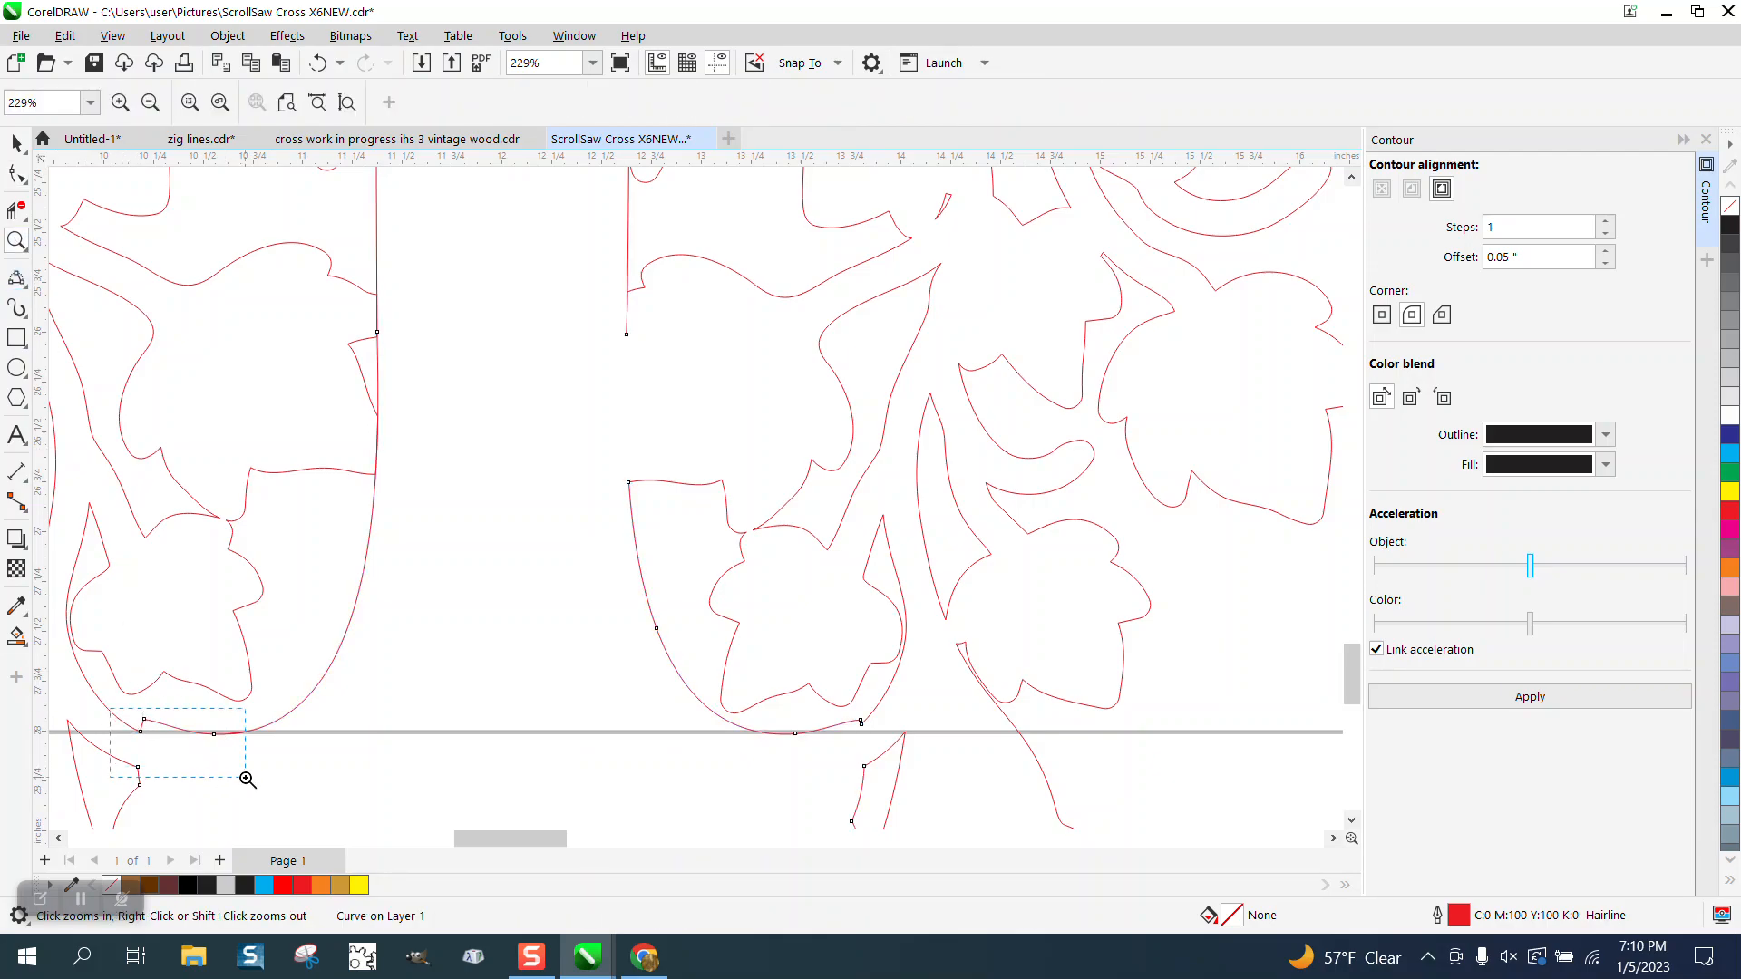
key("F10")
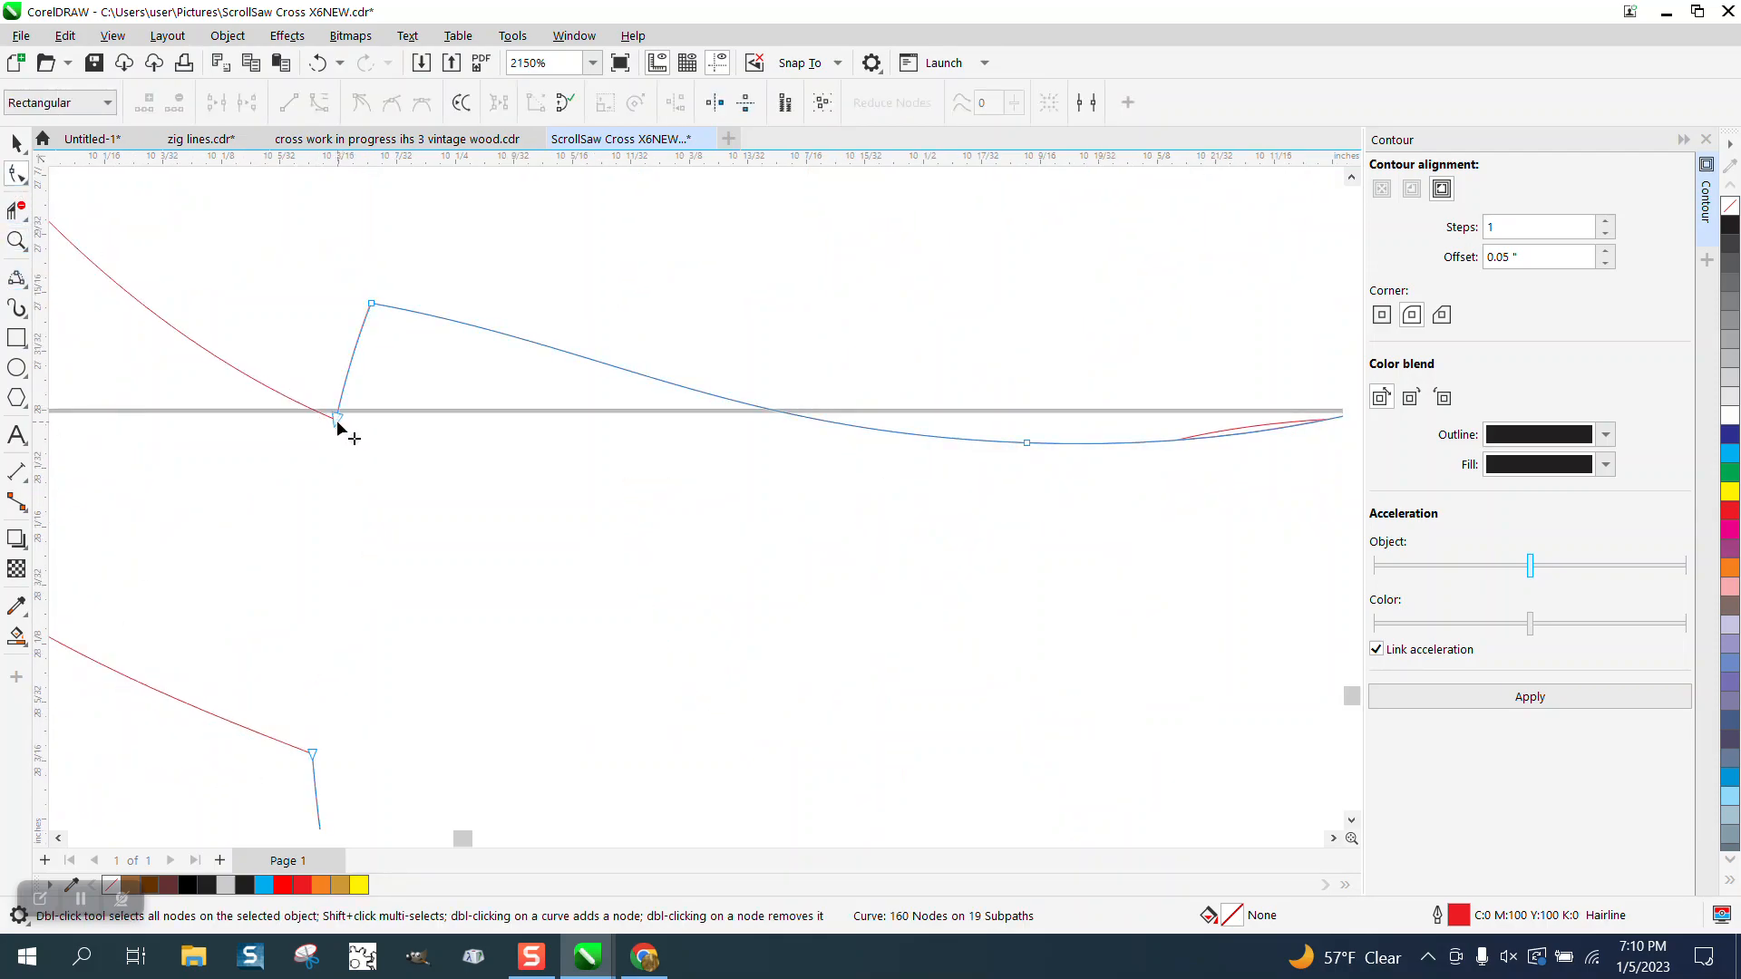
left_click_drag(337, 421, 311, 441)
Step: Delete the left lobe's curve and the leftover segments beneath it at the foot of the cross
left_click(17, 209)
scroll(350, 716, "down", 1)
scroll(590, 629, "down", 5)
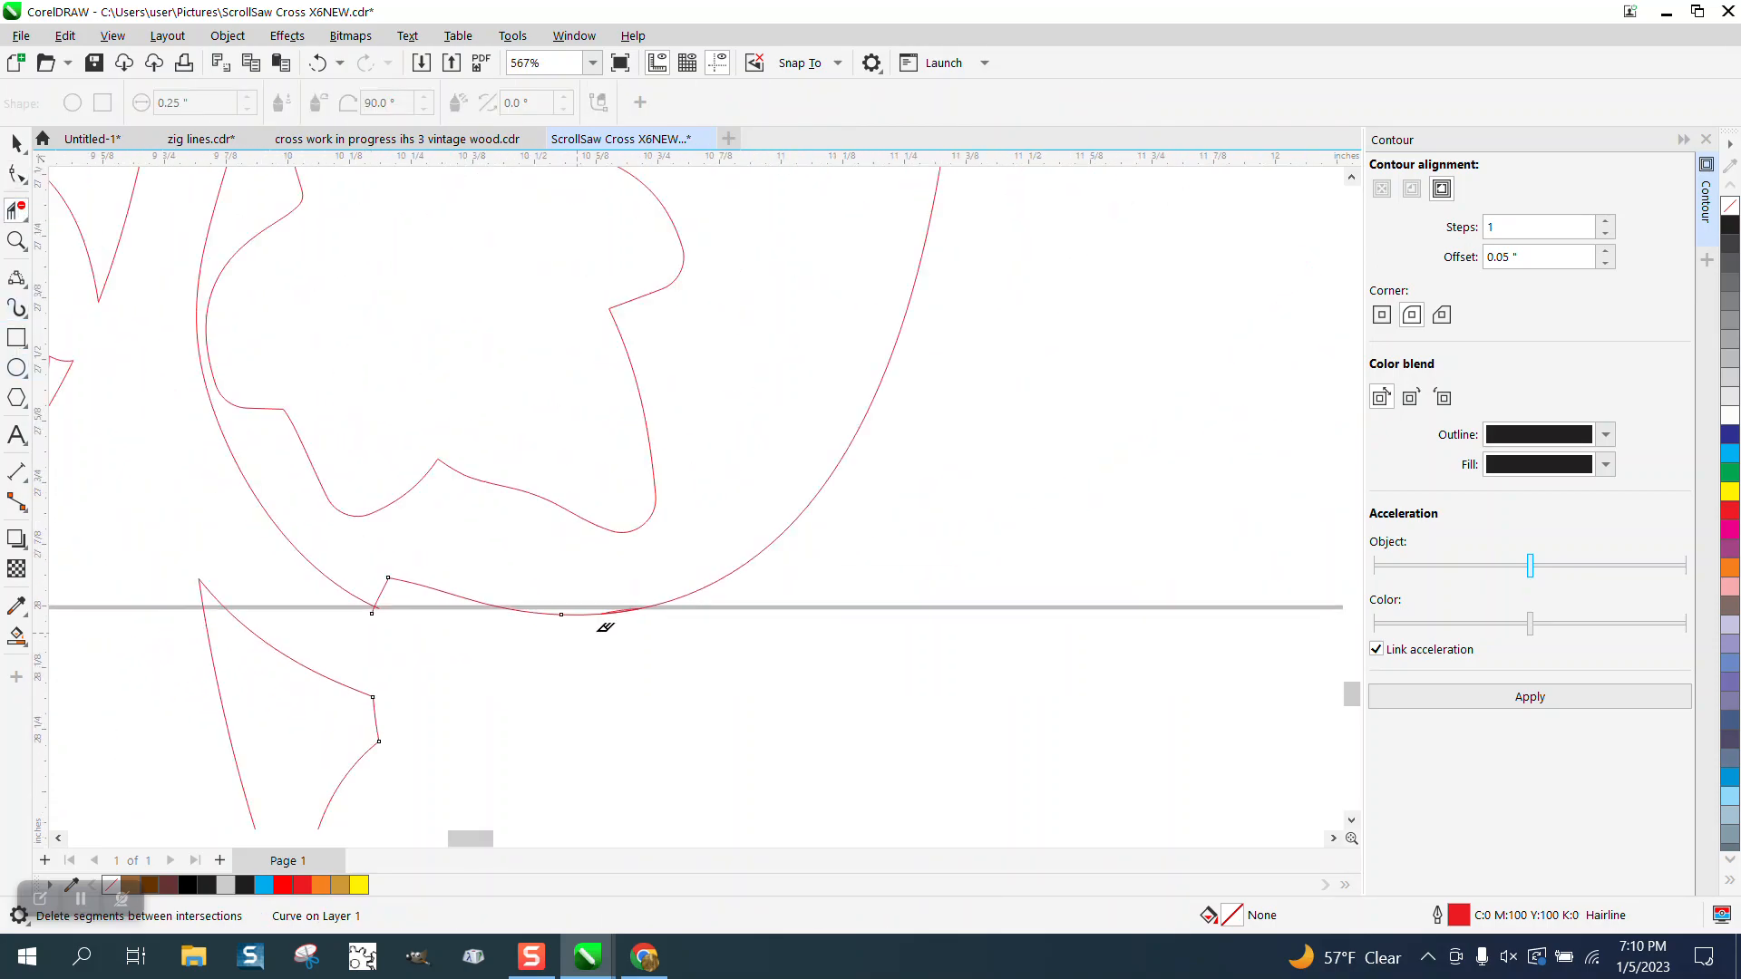
left_click_drag(794, 314, 842, 316)
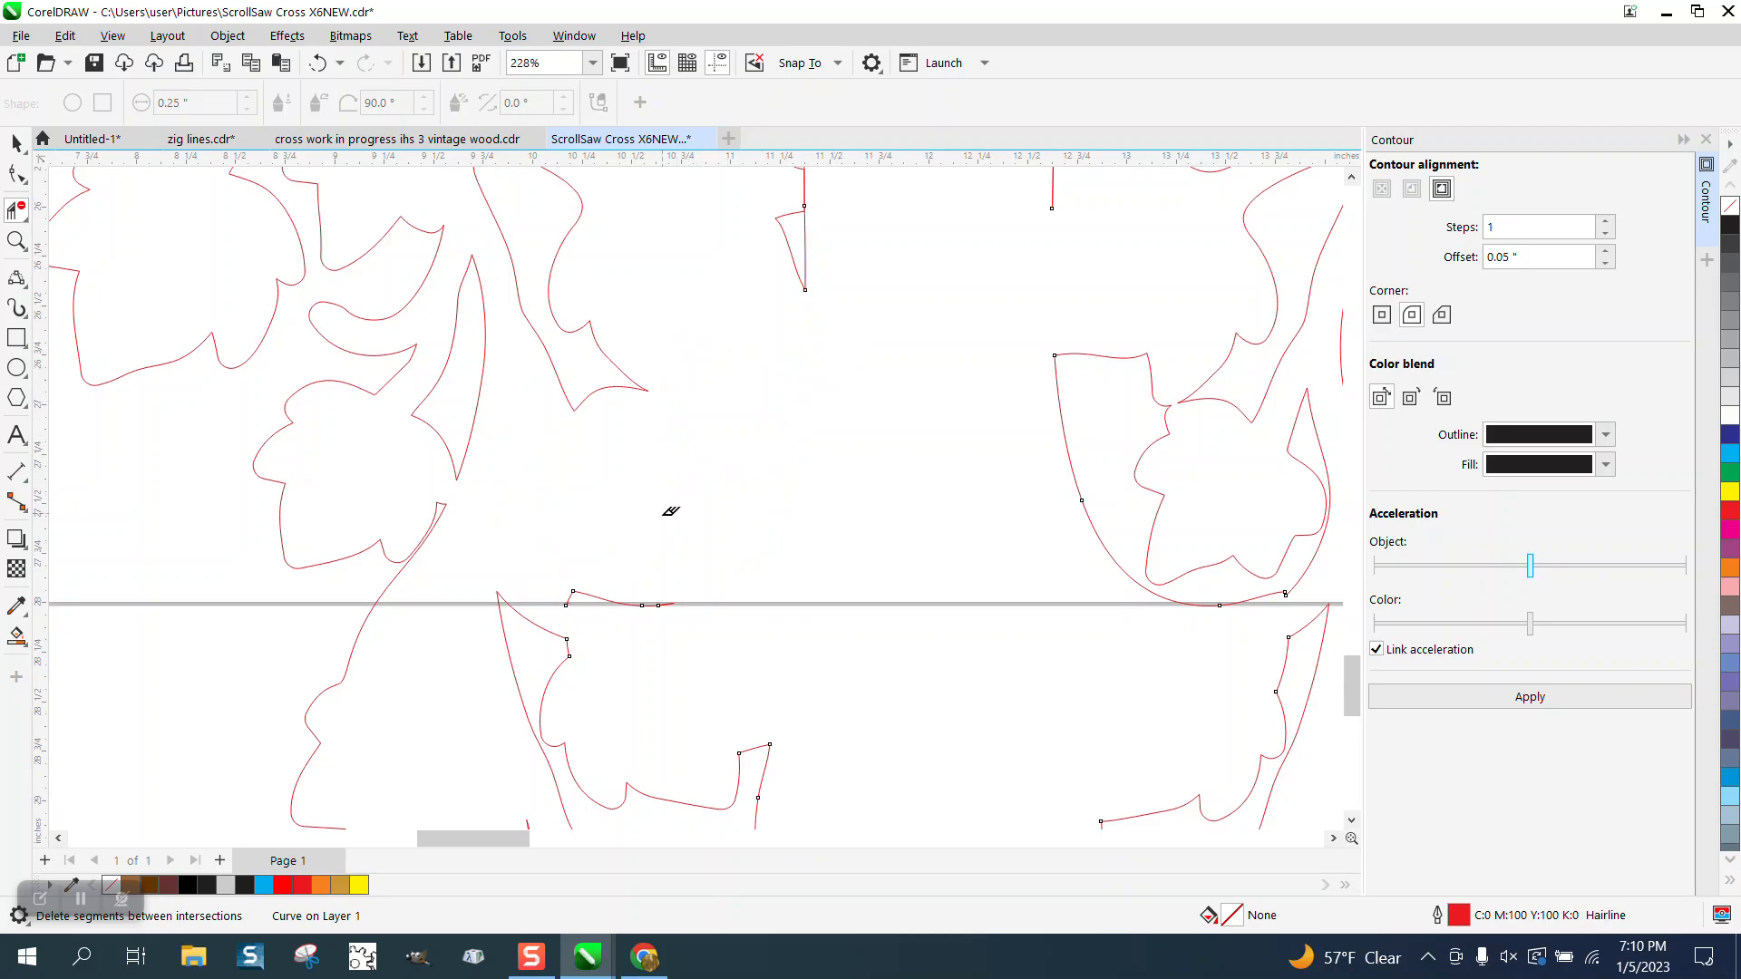
left_click(595, 598)
left_click_drag(558, 591, 707, 614)
Step: Smart-fill the merged cross and ivy with gold (#CC9933) and a hairline outline
scroll(535, 574, "down", 2)
scroll(520, 561, "down", 5)
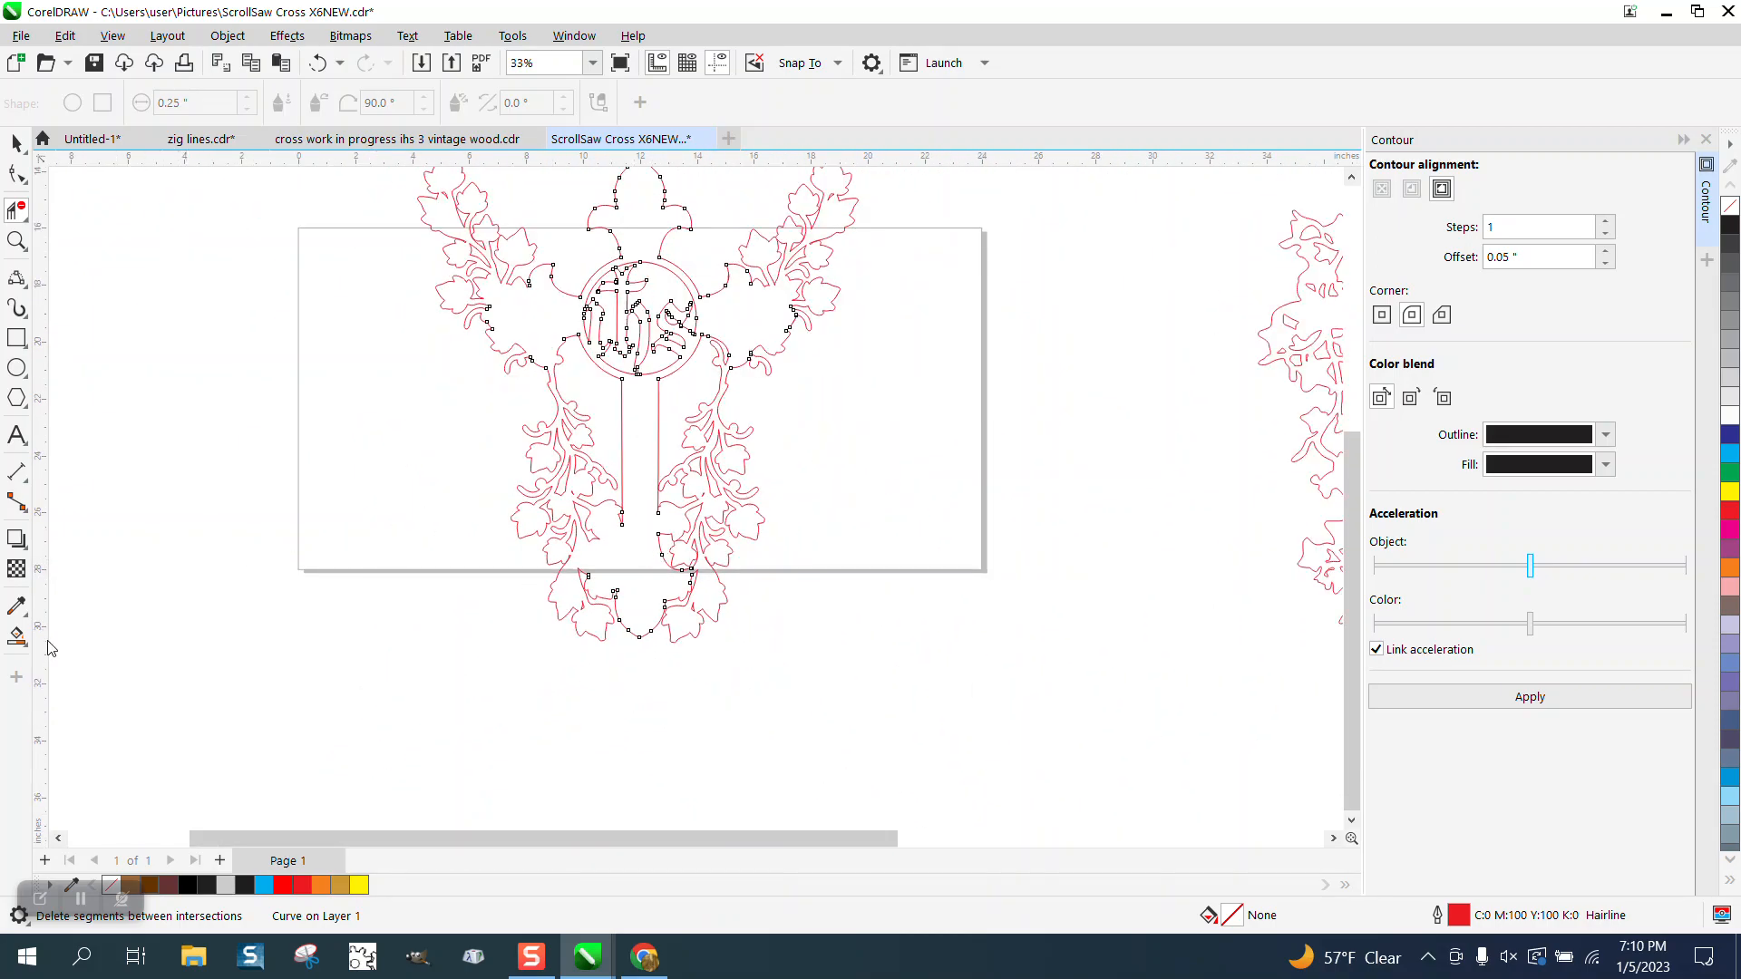
left_click(16, 636)
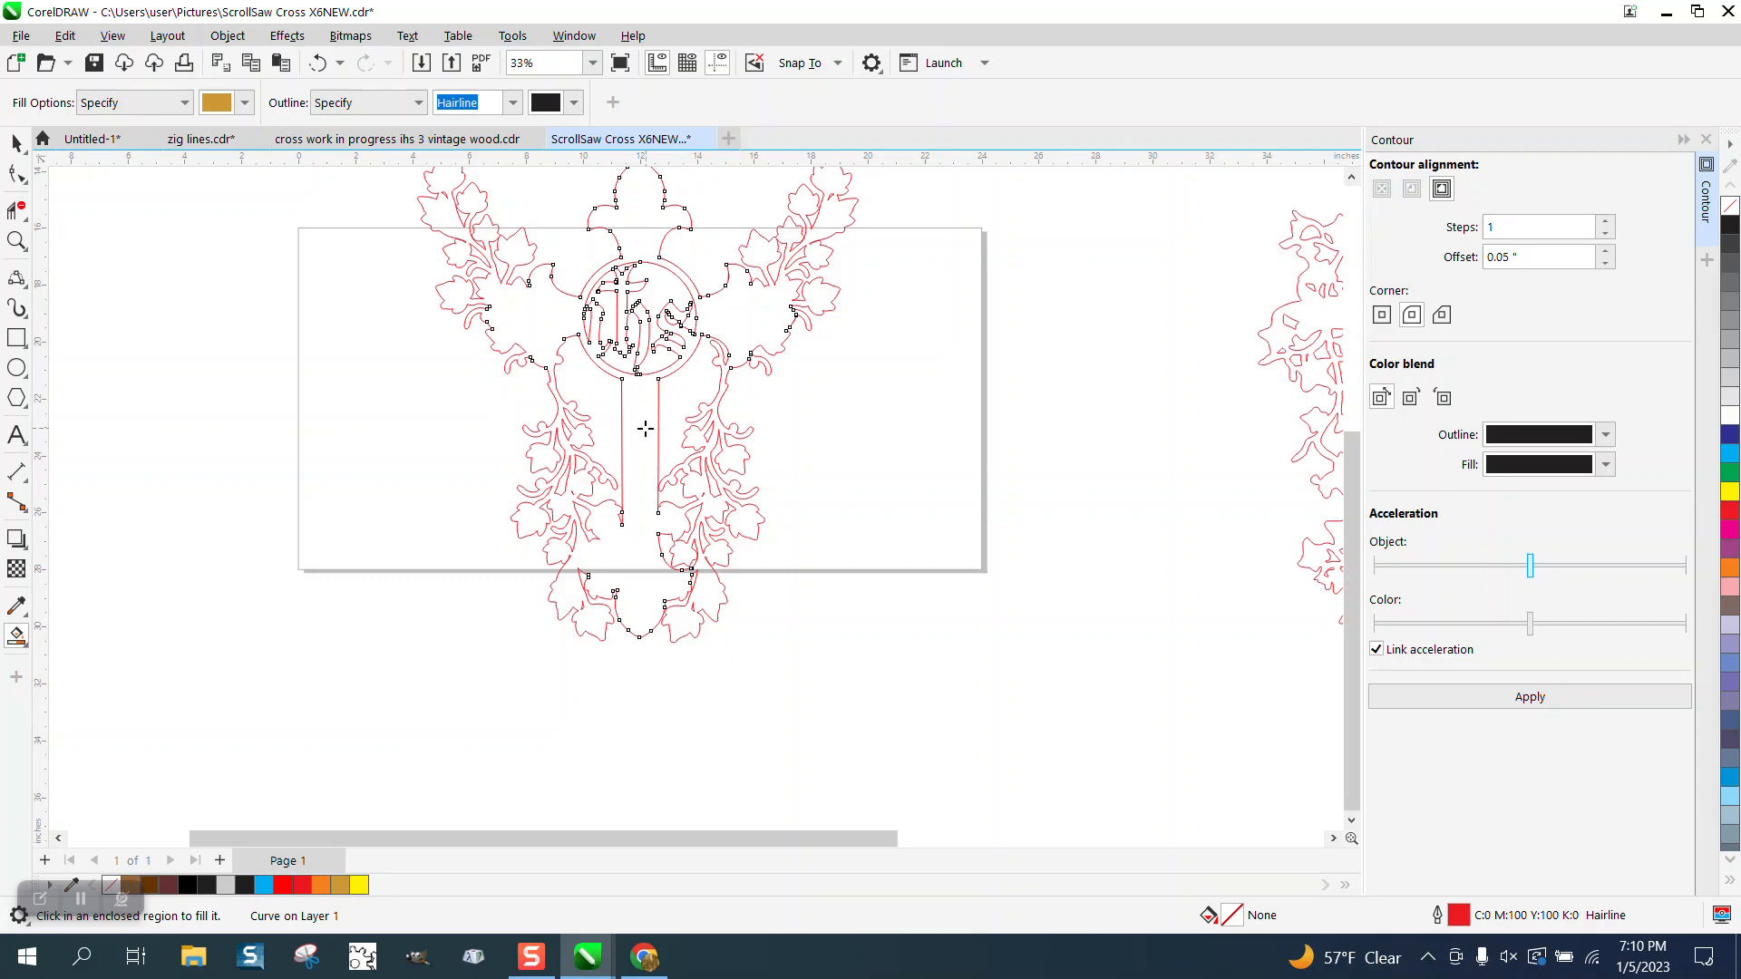
left_click(646, 429)
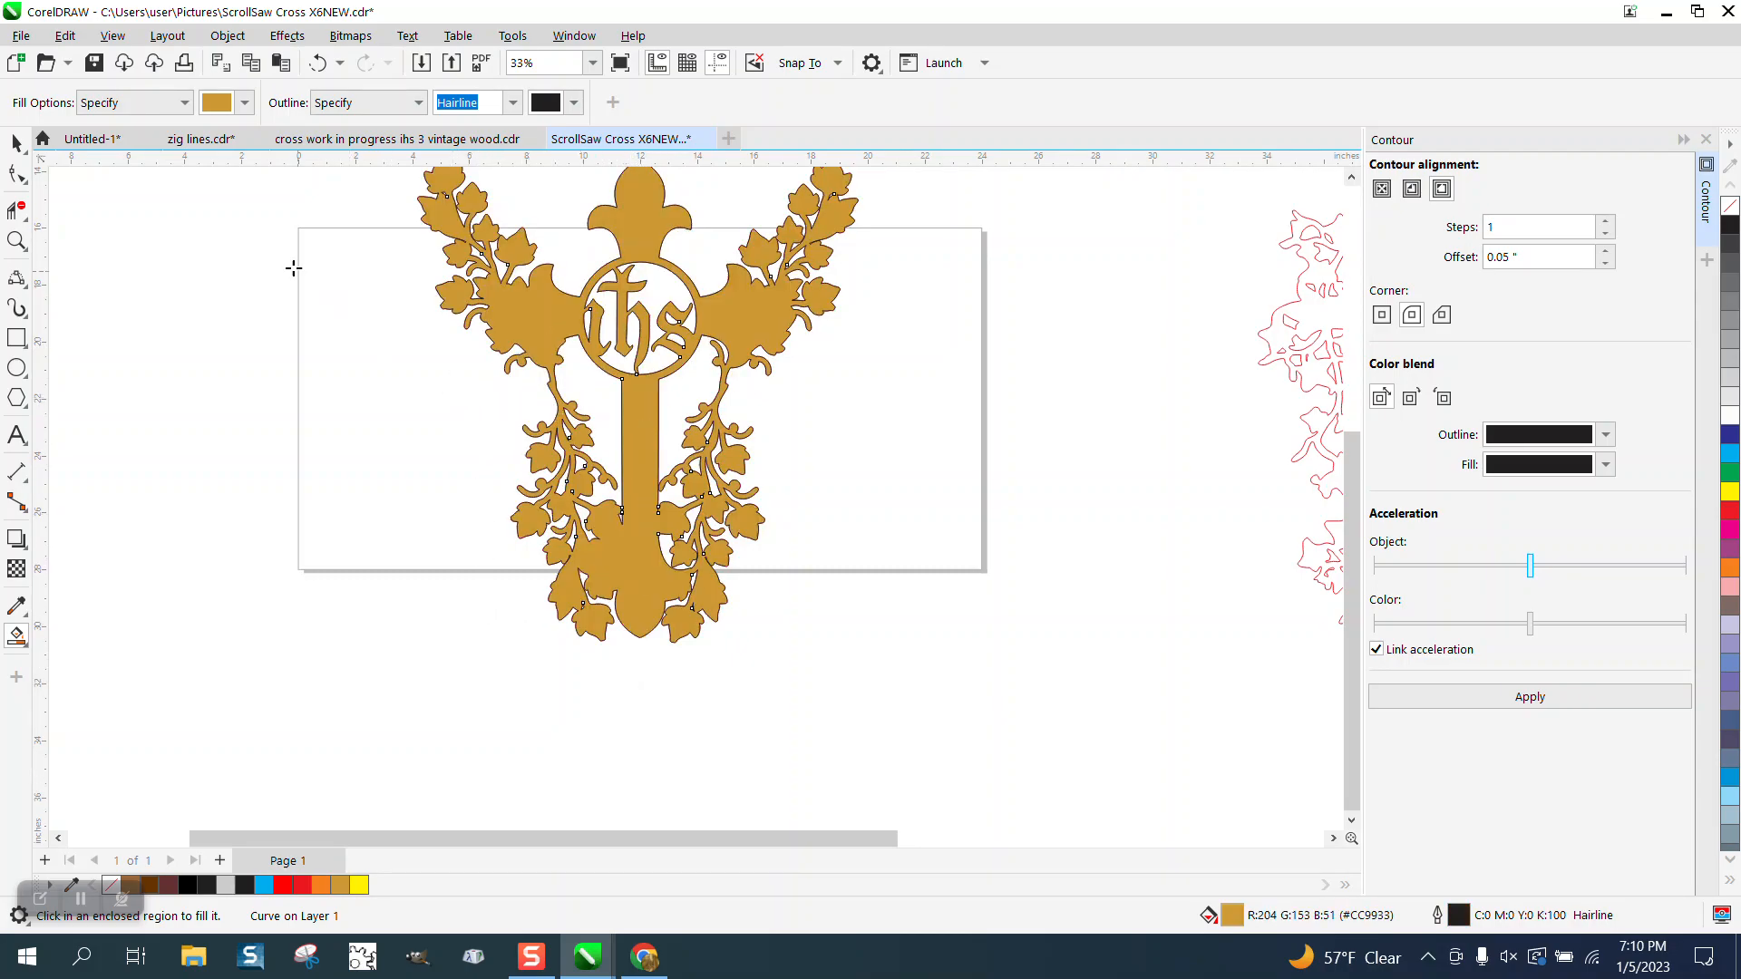
Step: Compare the gold-filled cross with the red outlined ivy cross beside it, and inspect its arms, stem and foot
scroll(749, 646, "down", 1)
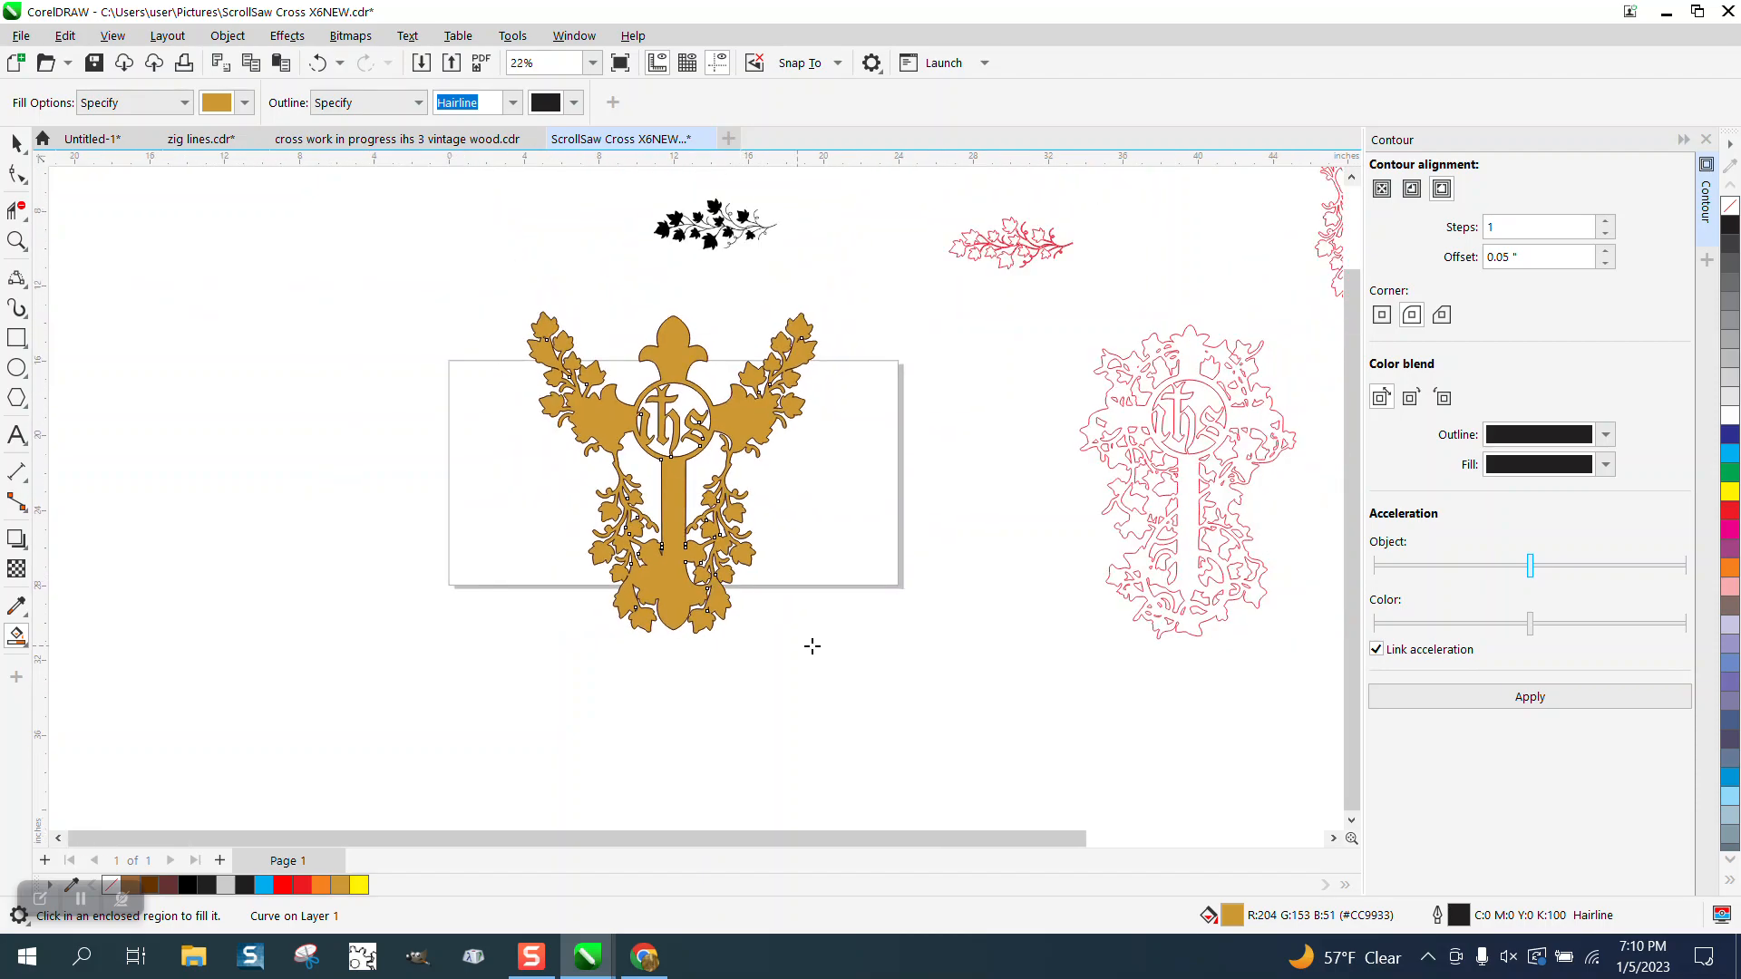
left_click(16, 240)
left_click(1233, 471)
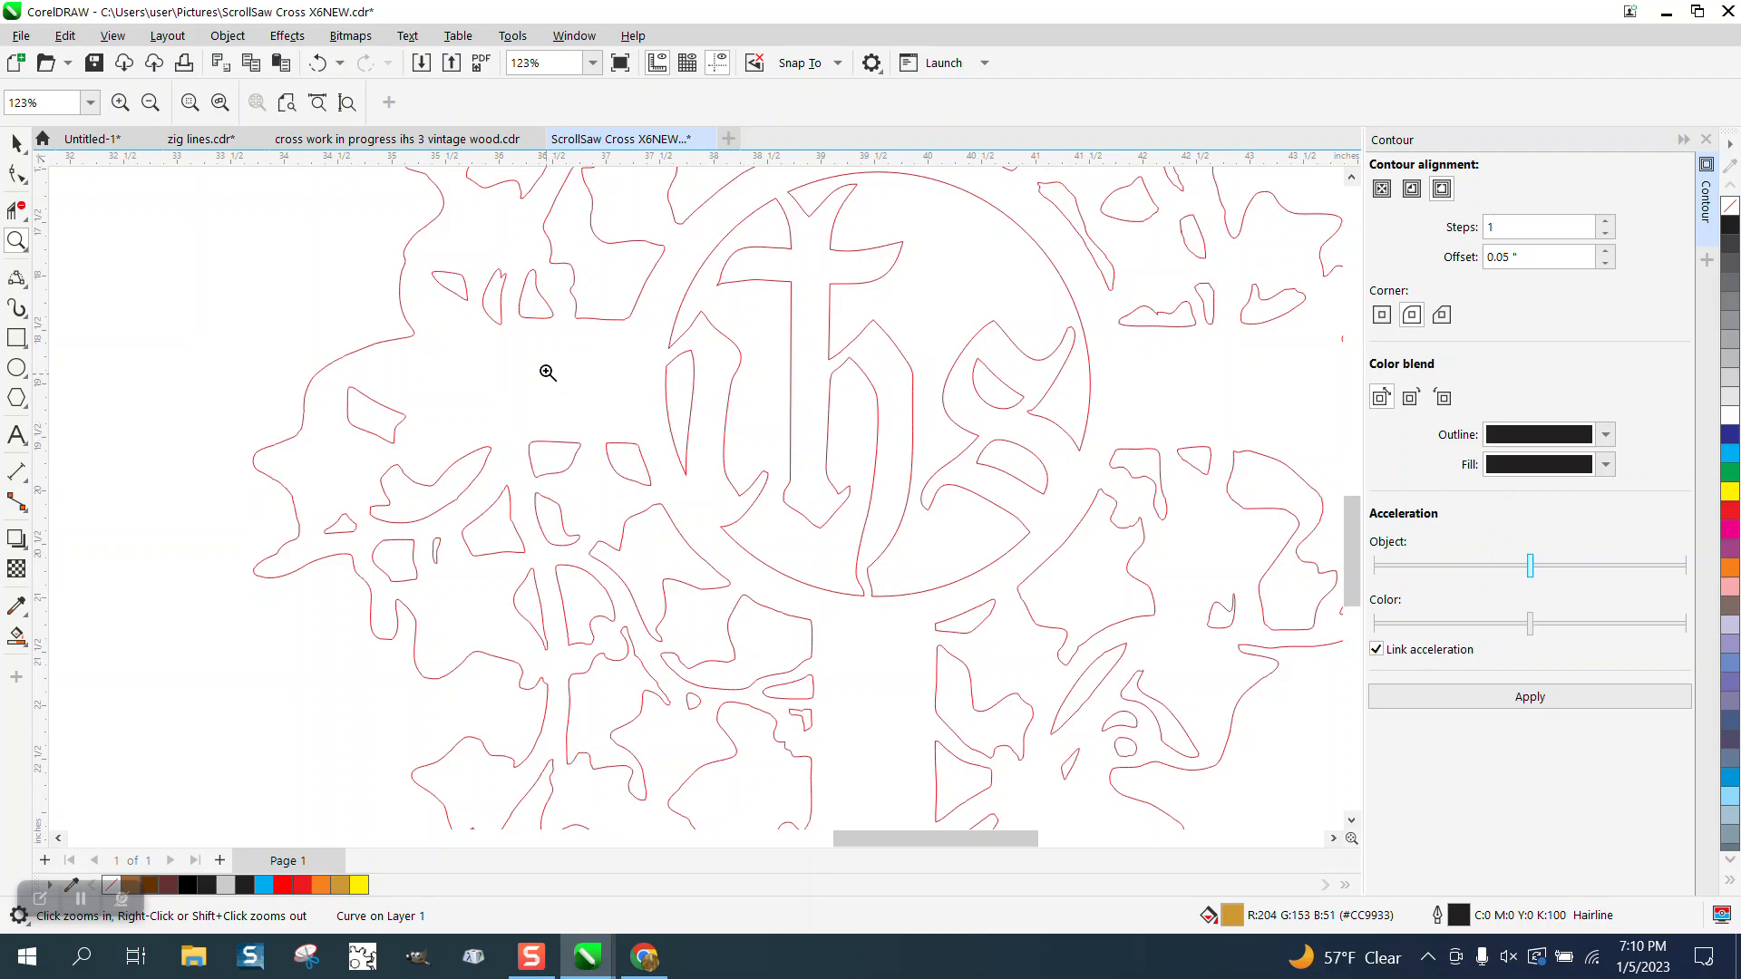
scroll(1179, 411, "down", 1)
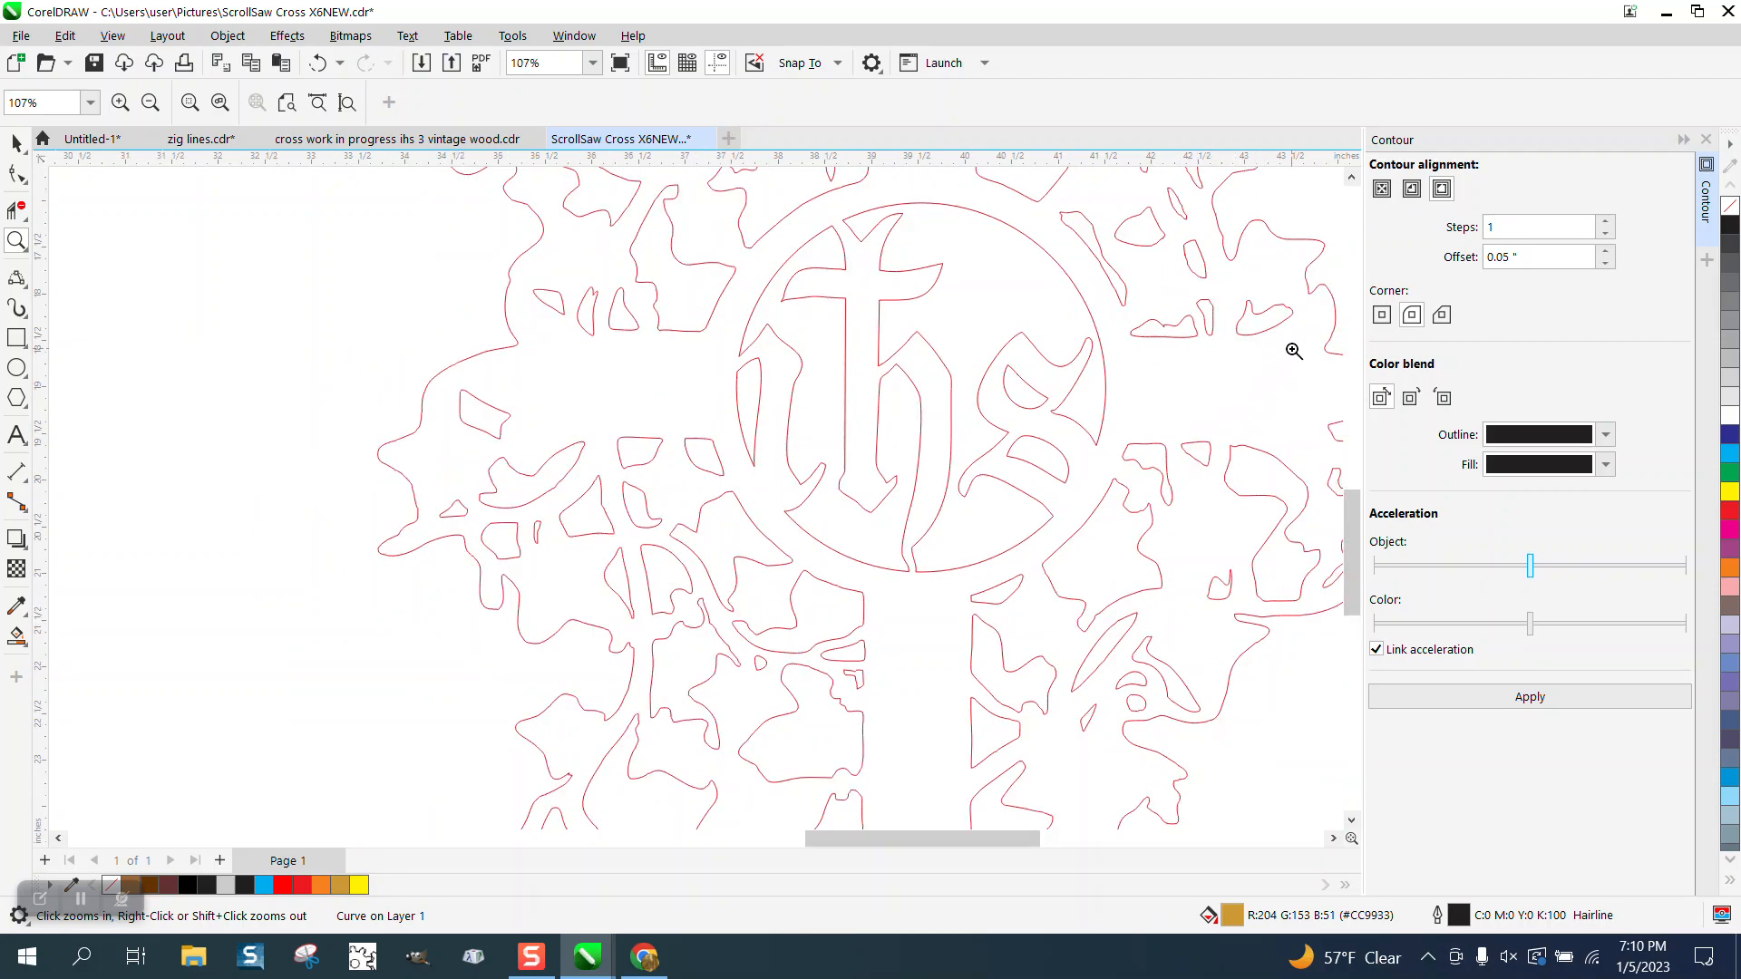
scroll(688, 528, "down", 2)
scroll(1045, 568, "down", 5)
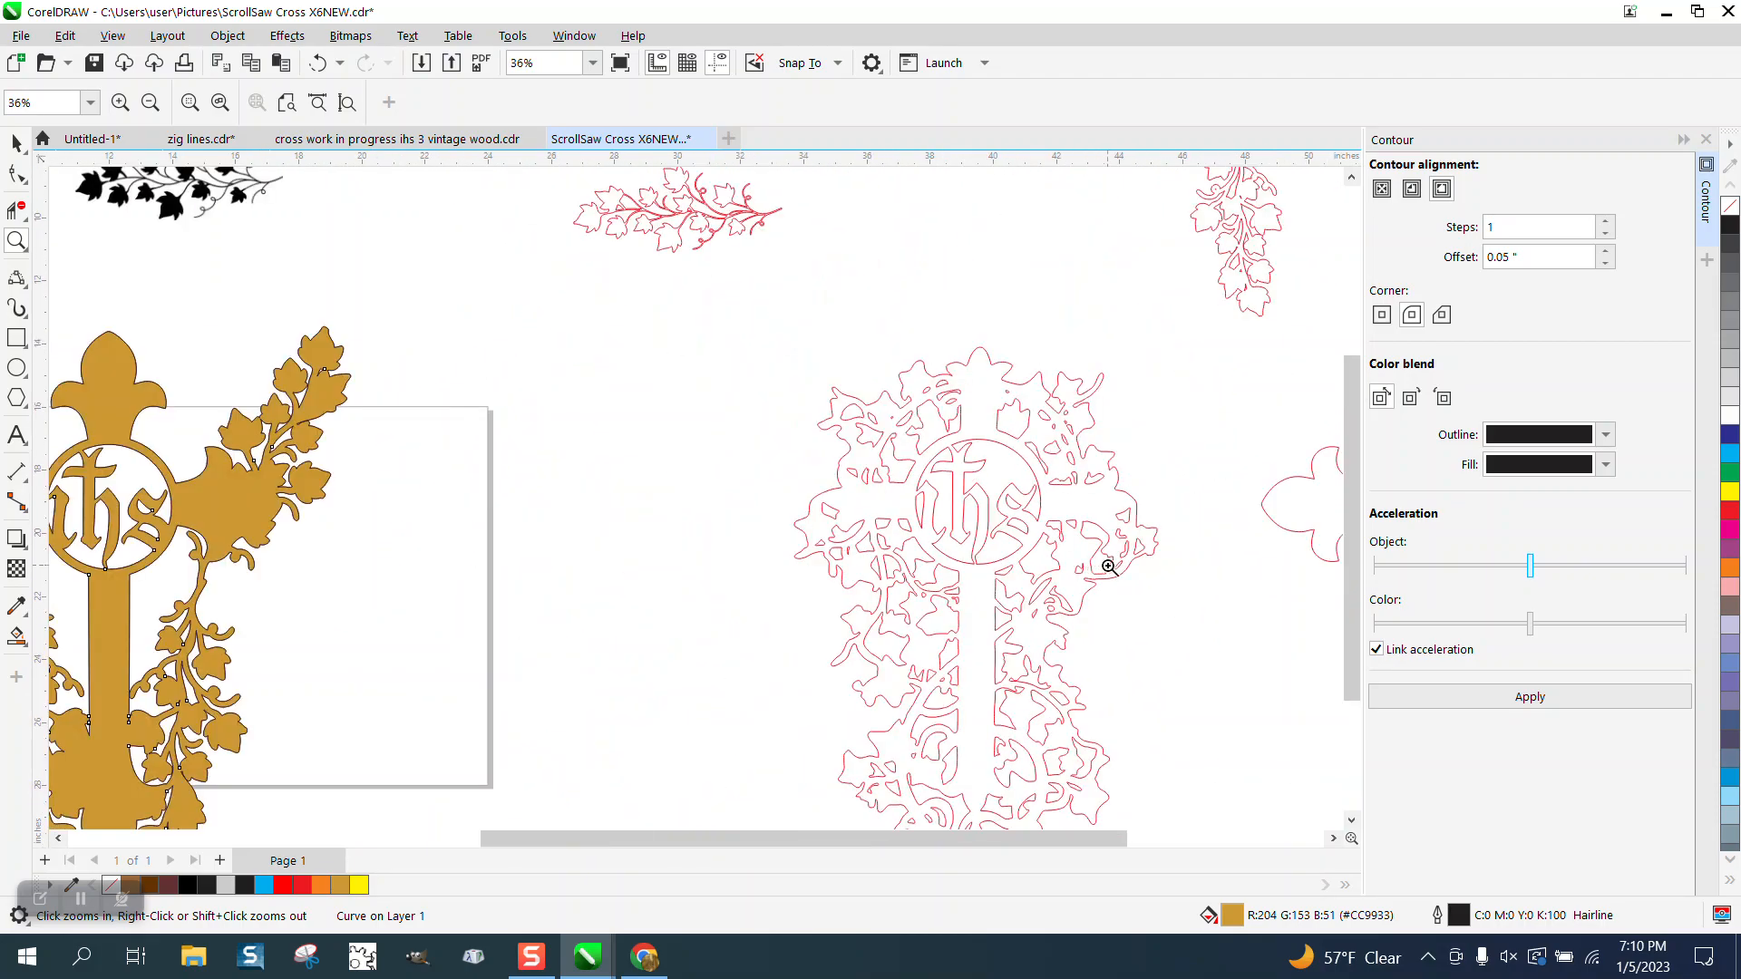
left_click(662, 619)
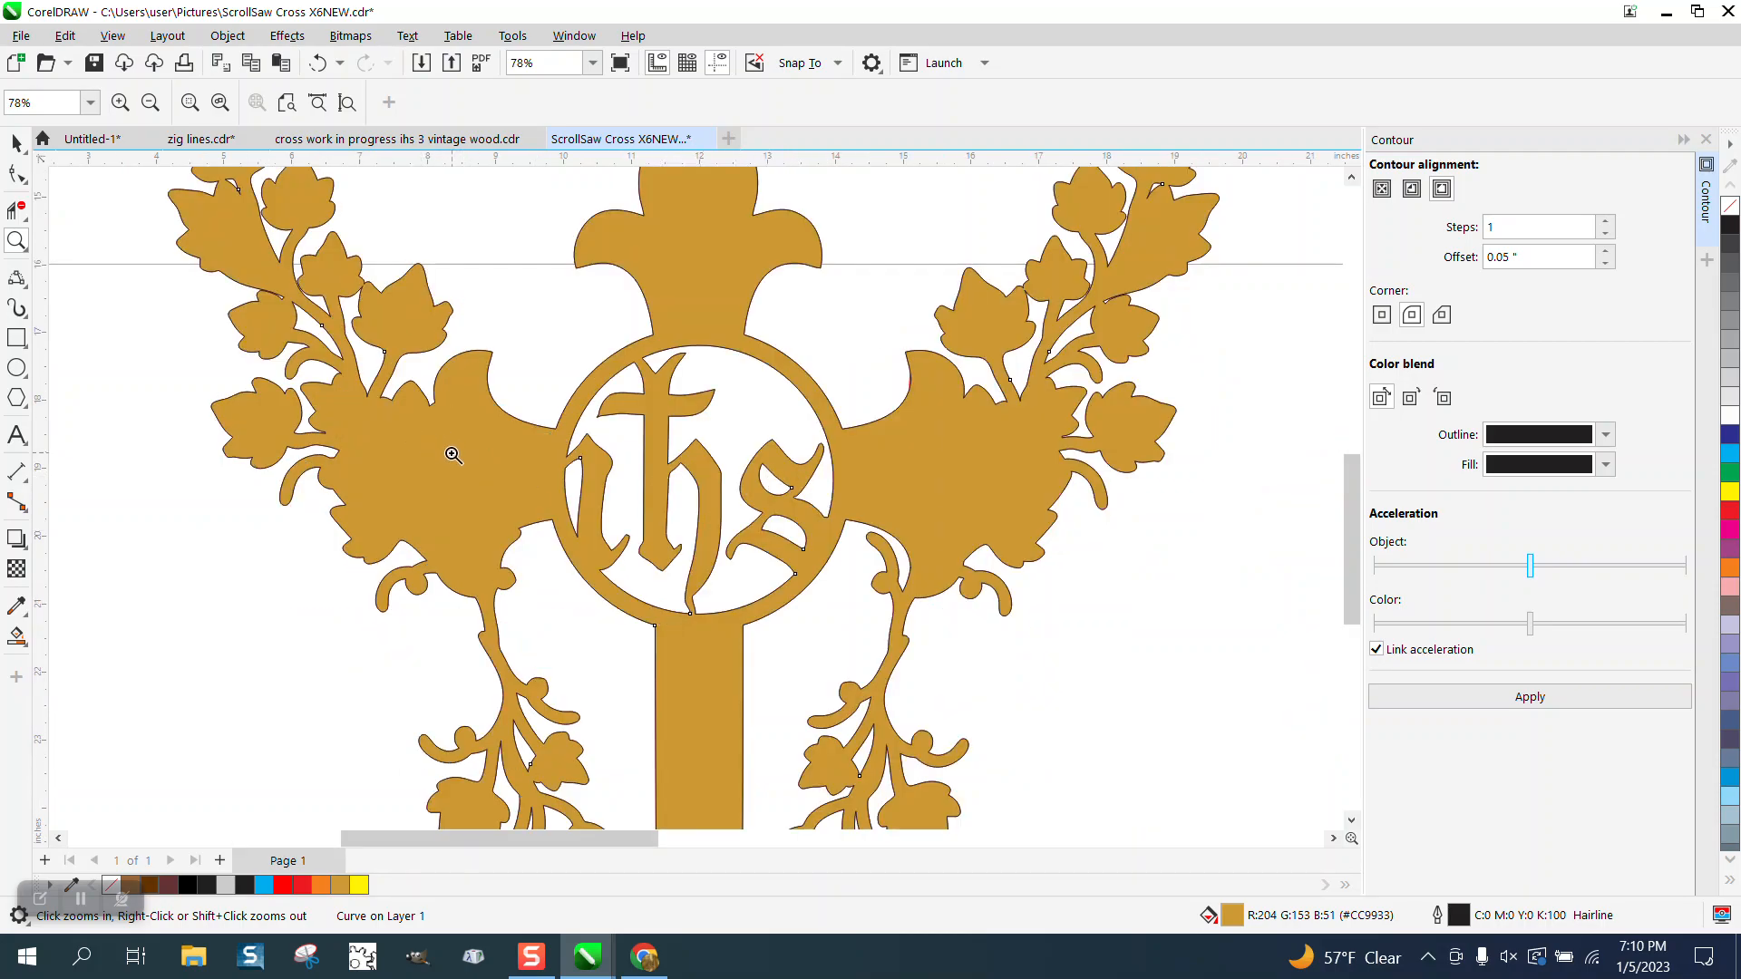
scroll(925, 455, "down", 2)
scroll(700, 433, "down", 2)
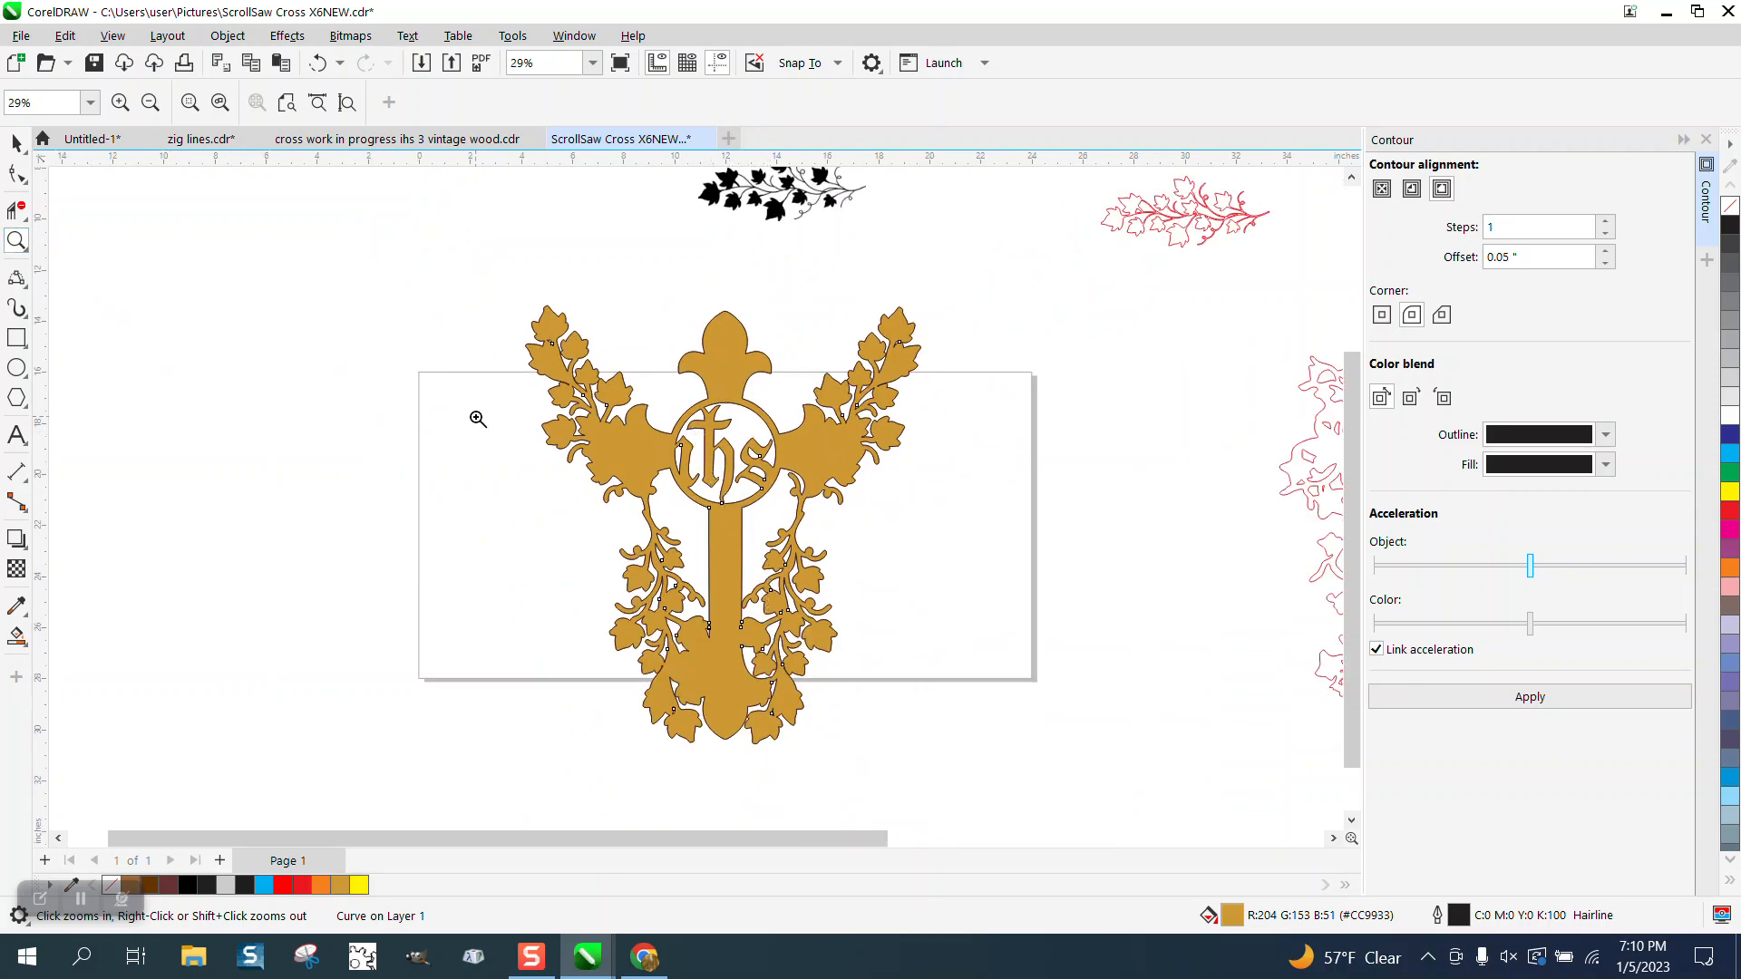
scroll(807, 716, "up", 3)
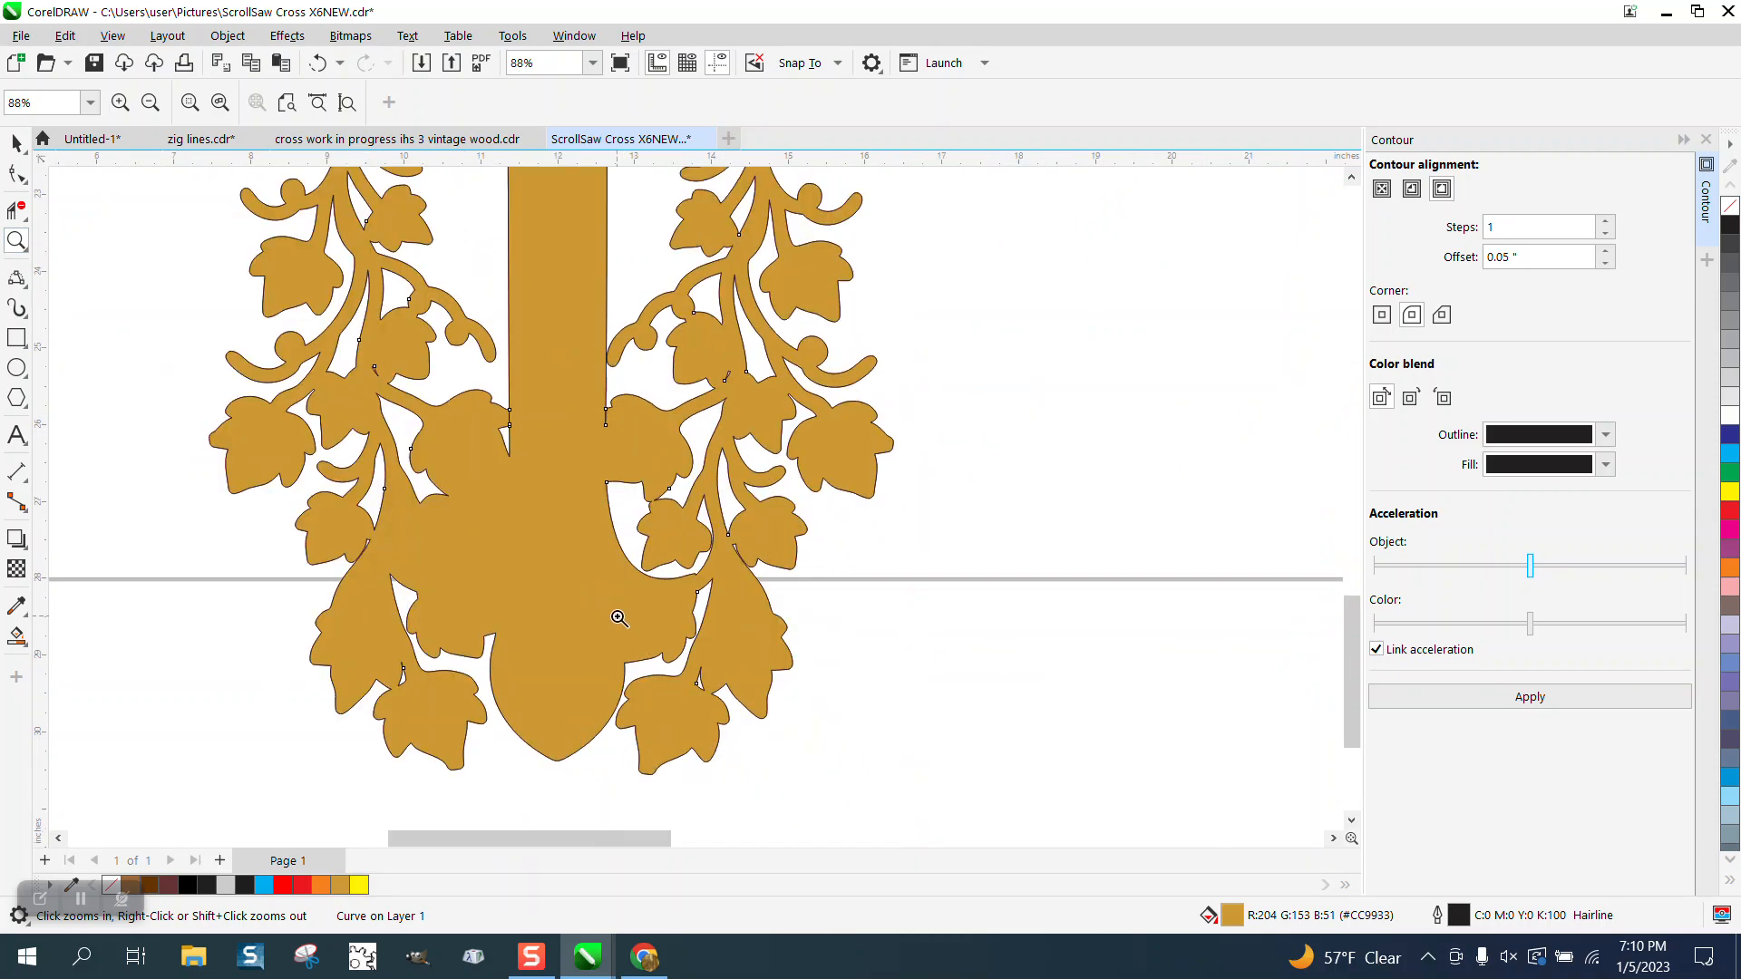
scroll(596, 615, "down", 1)
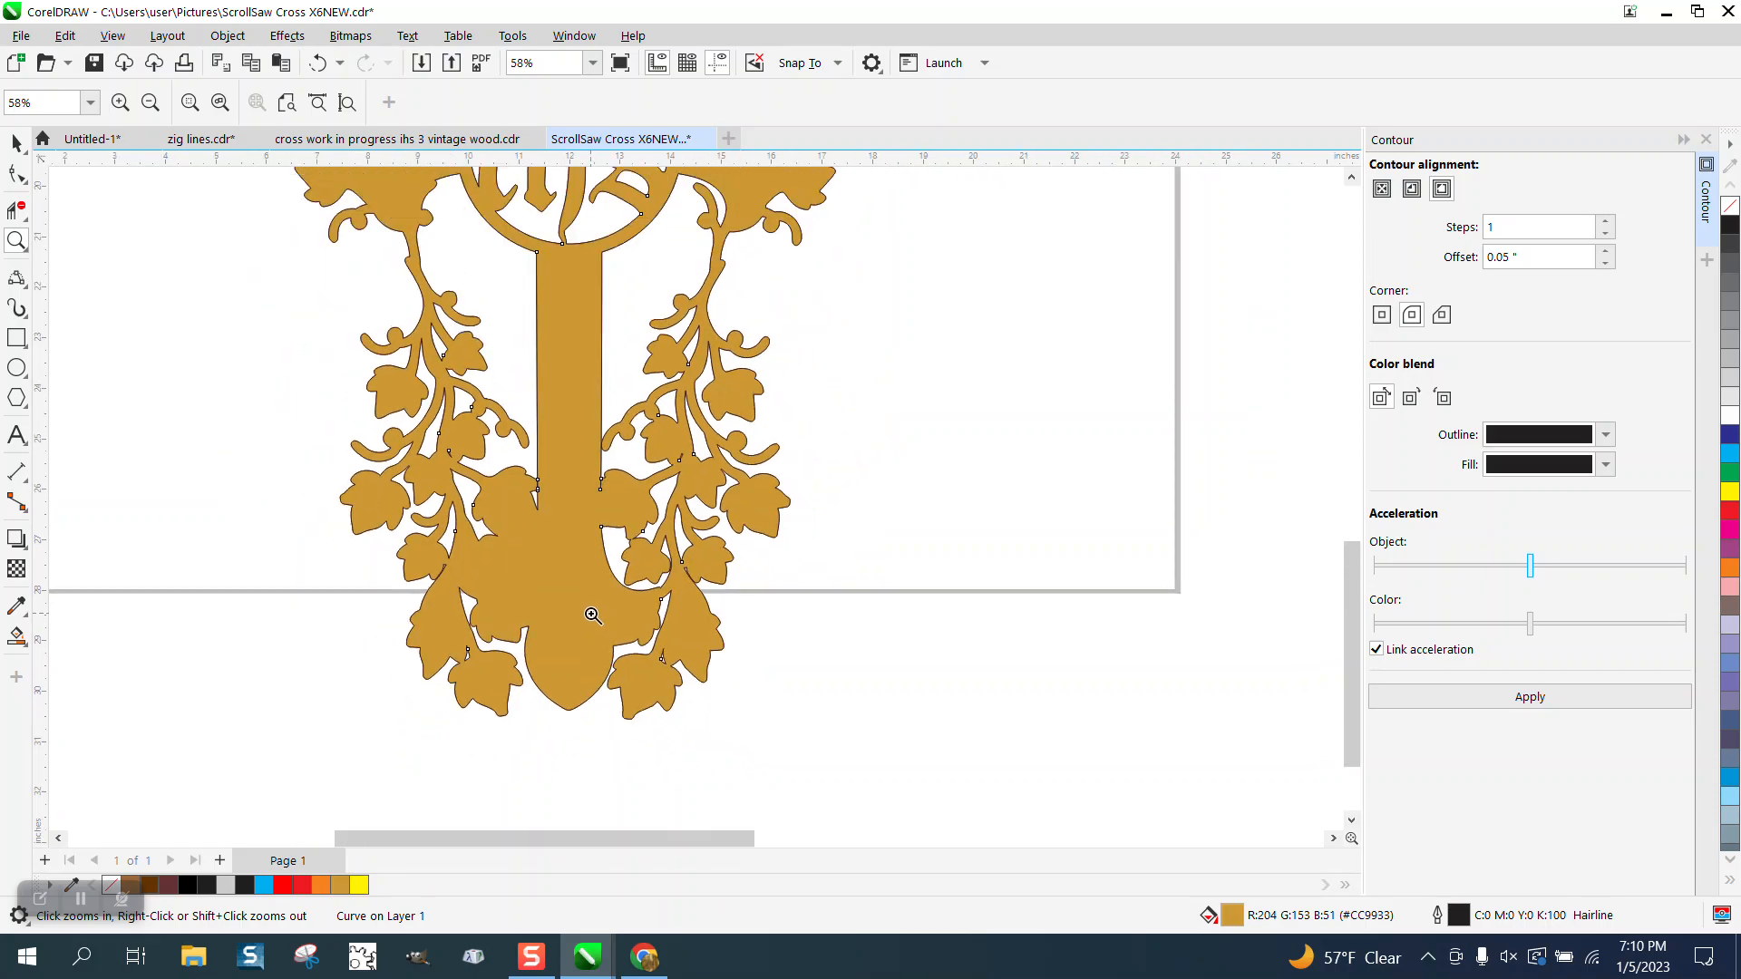
Step: Undo the gold fill and delete the leftover line ends below the ivy leaves on both edges of the stem
left_click(318, 63)
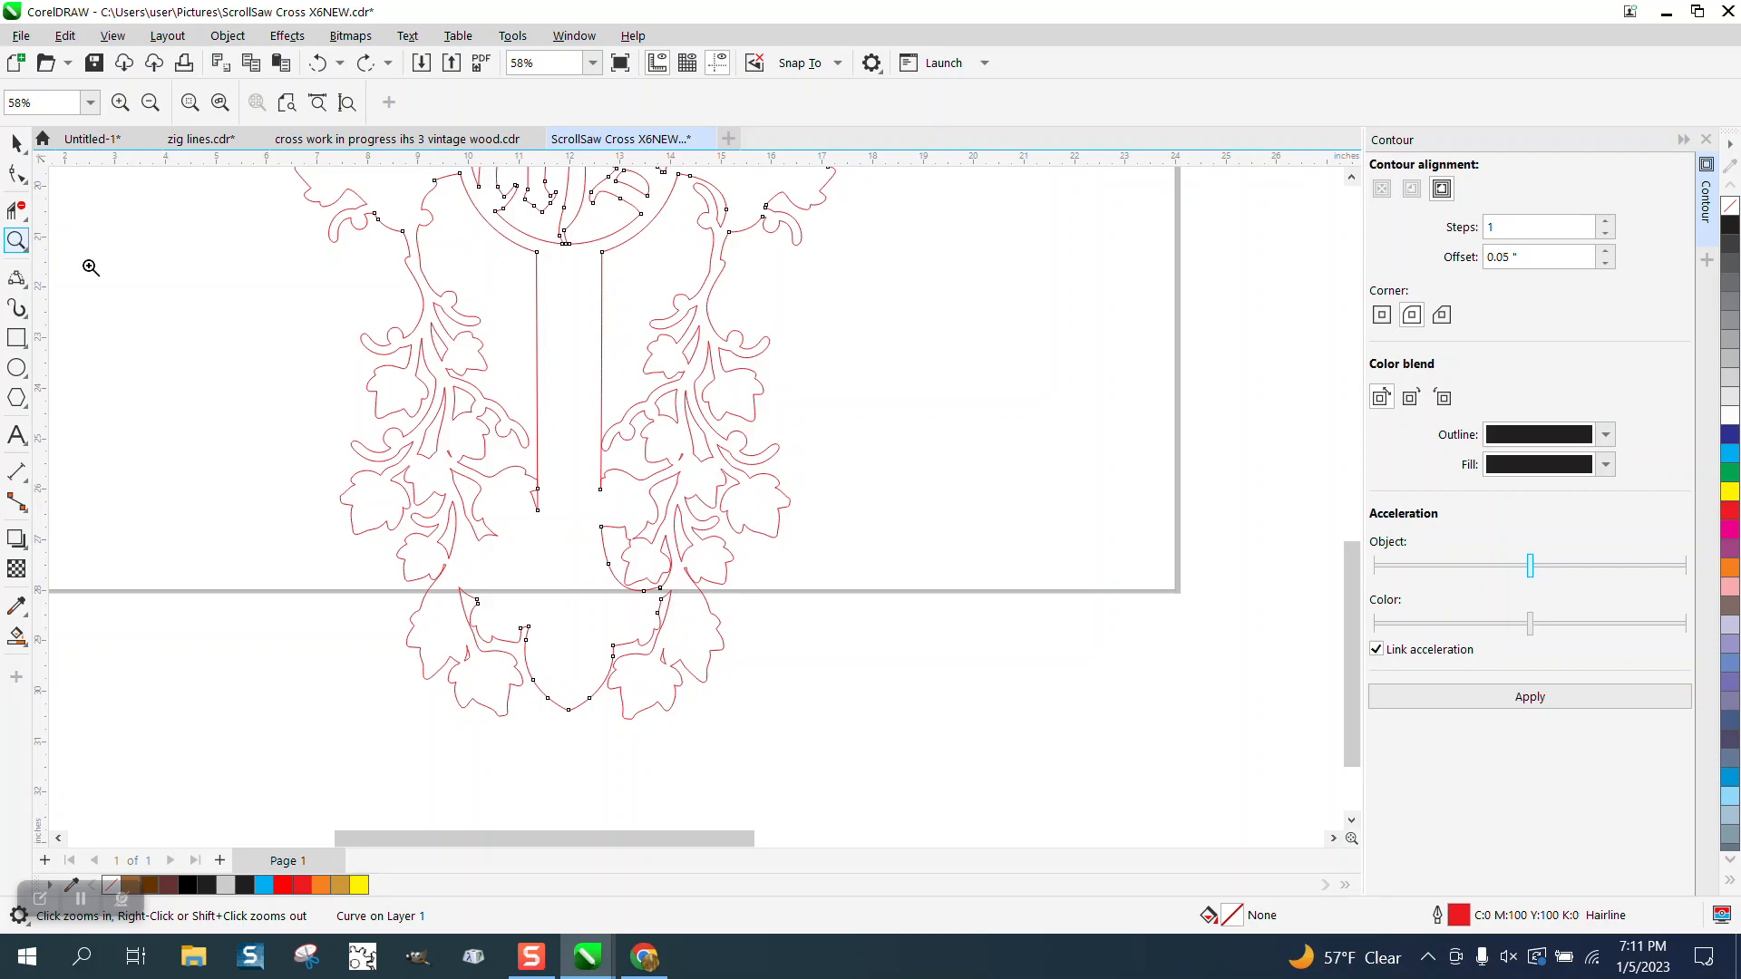
left_click_drag(578, 480, 701, 509)
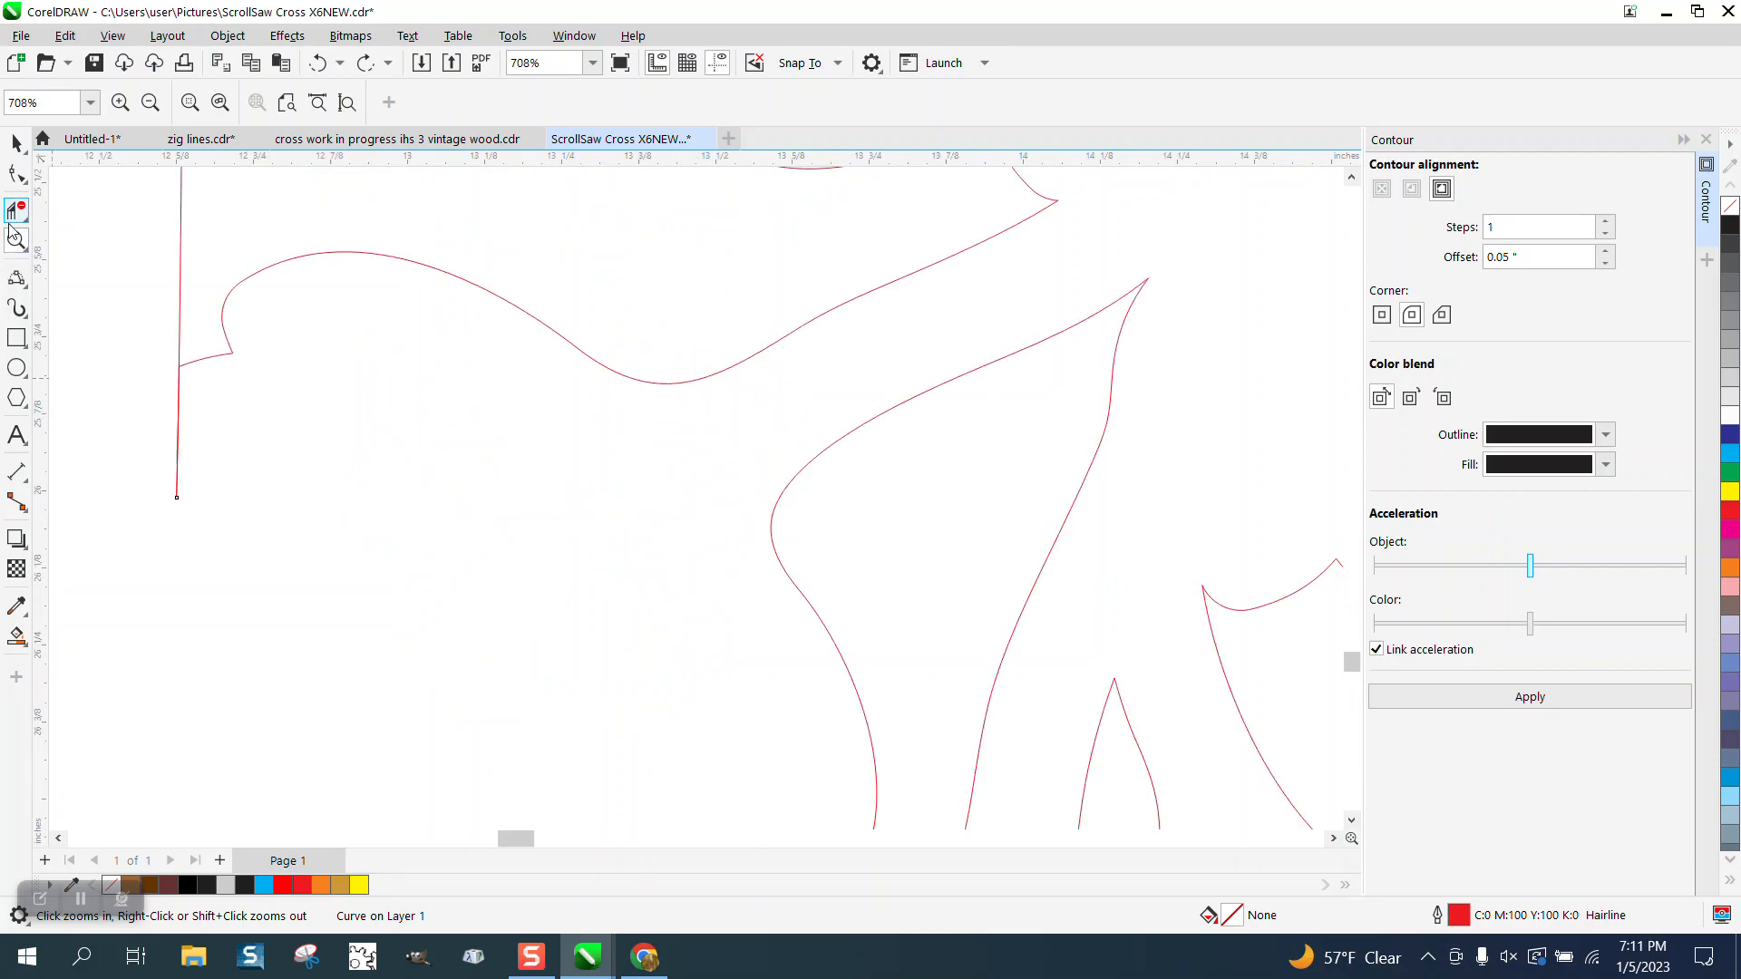
left_click_drag(155, 428, 288, 486)
scroll(599, 531, "down", 3)
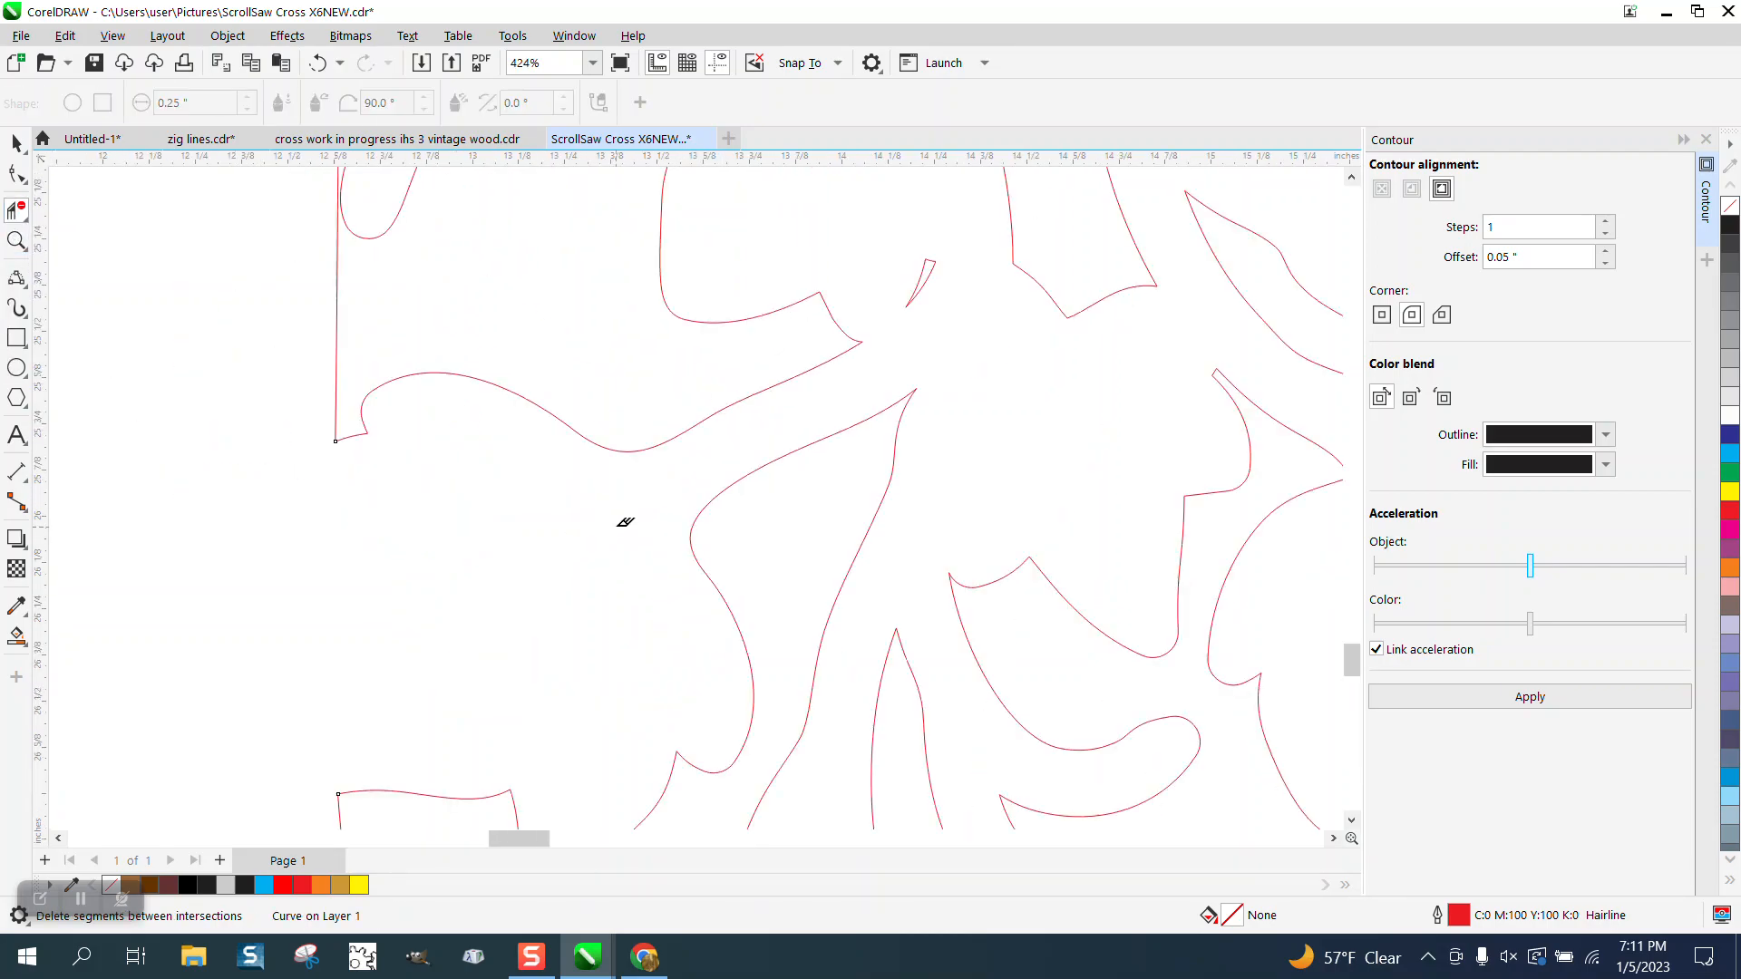
left_click_drag(188, 565, 117, 564)
left_click(175, 497)
left_click_drag(218, 509, 169, 540)
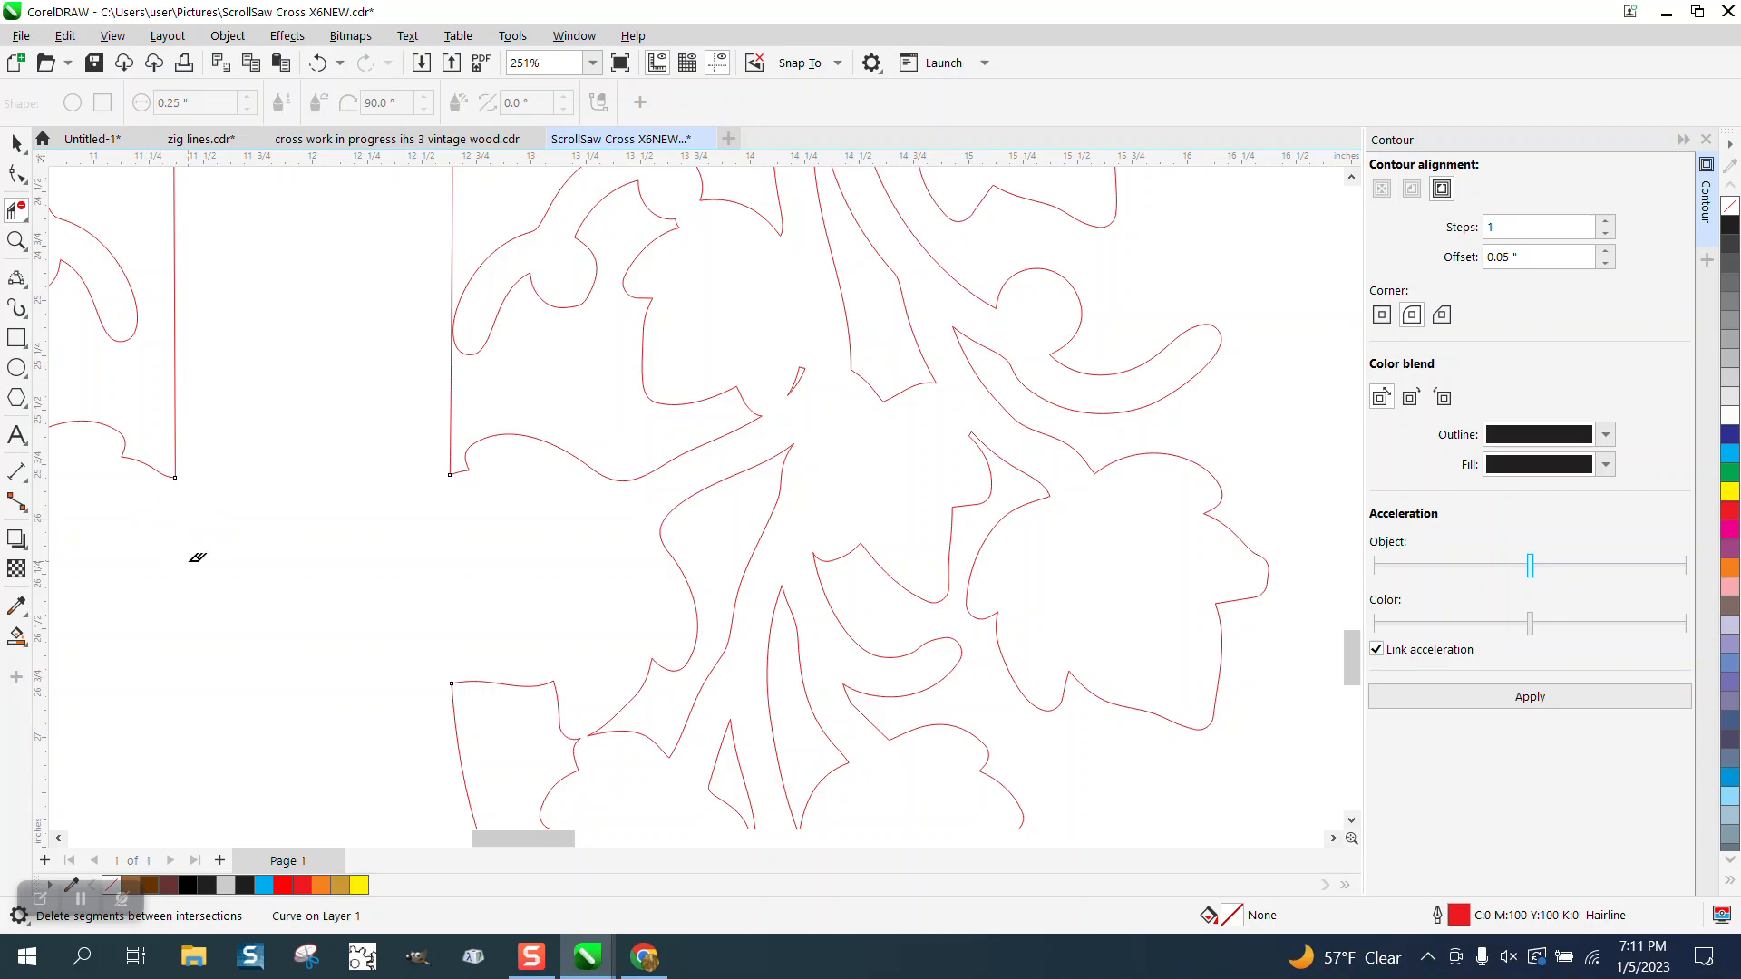
Step: Smart-fill the merged cross and ivy with cyan (R0 G255 B255) and a hairline outline
scroll(423, 584, "down", 3)
scroll(478, 583, "down", 4)
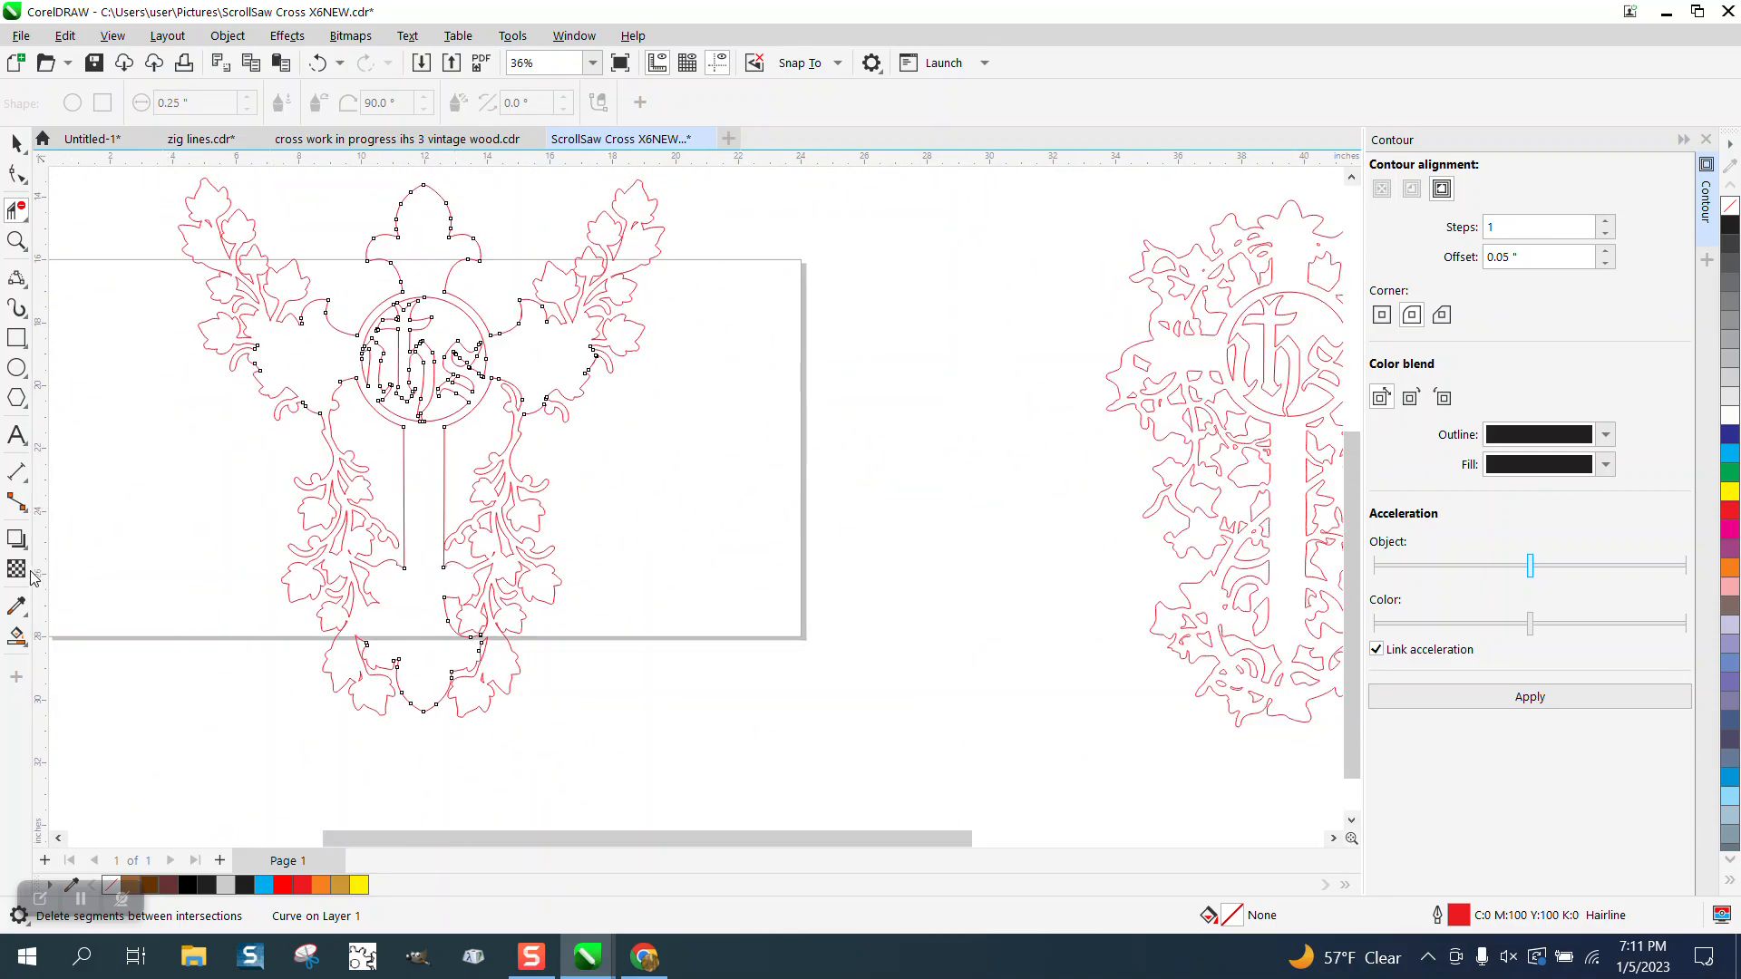
left_click(16, 636)
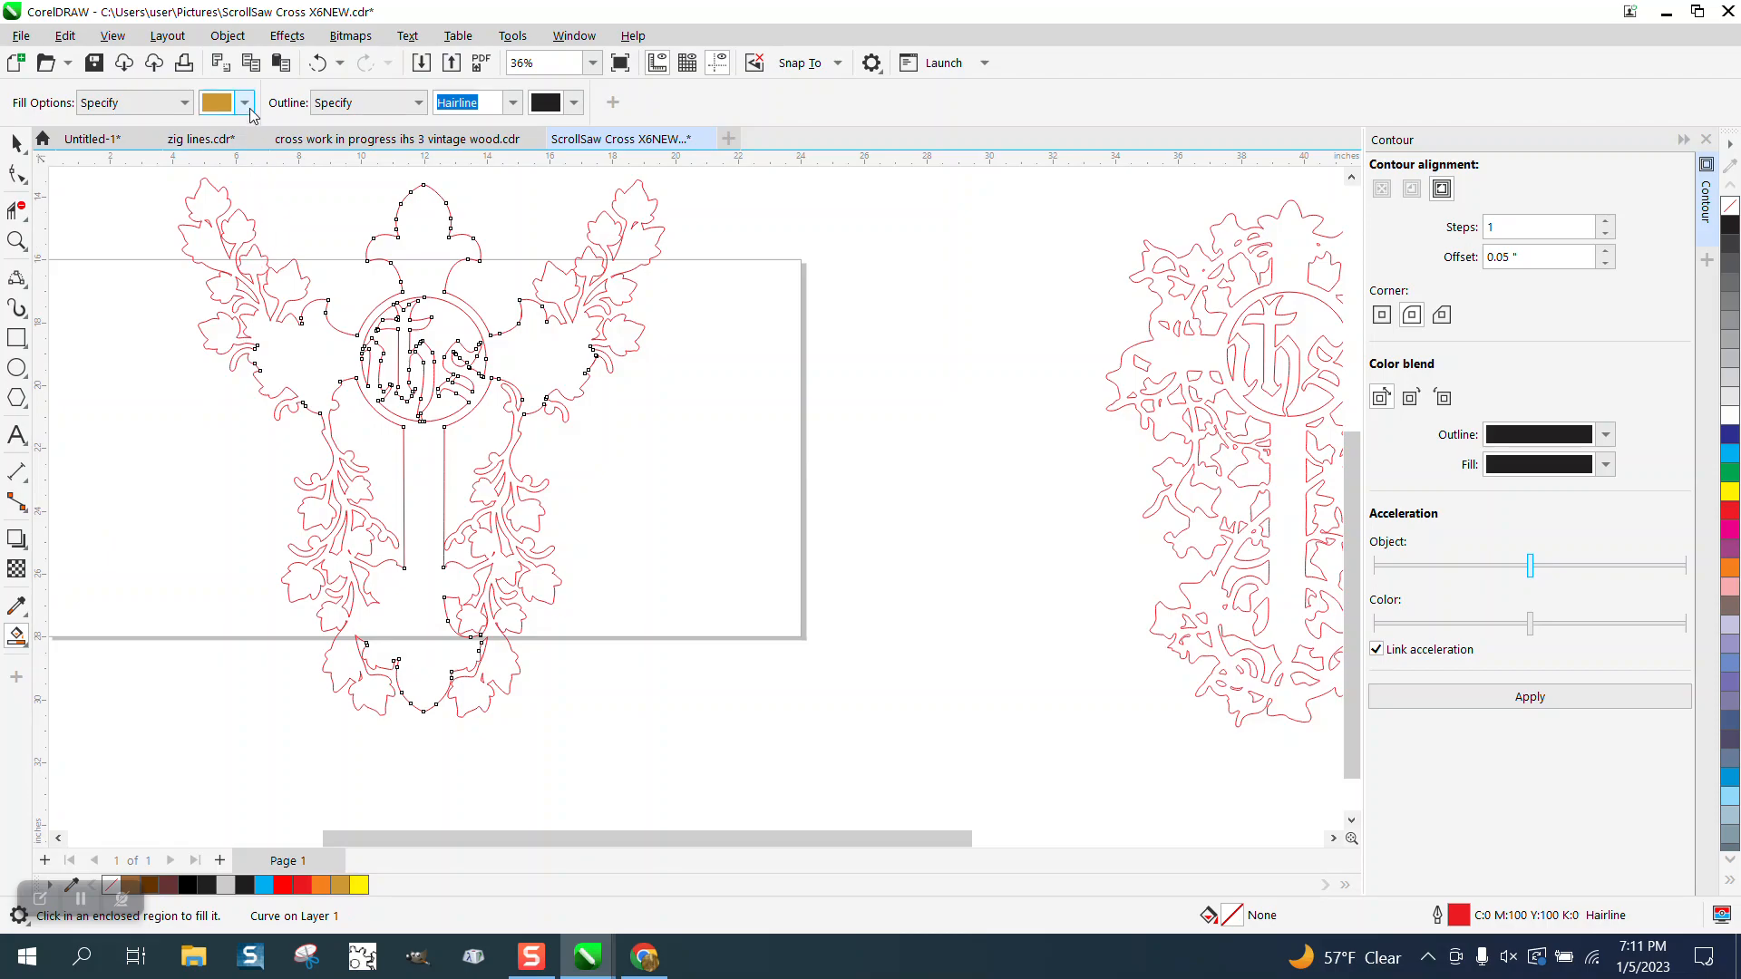
left_click(244, 102)
left_click(362, 236)
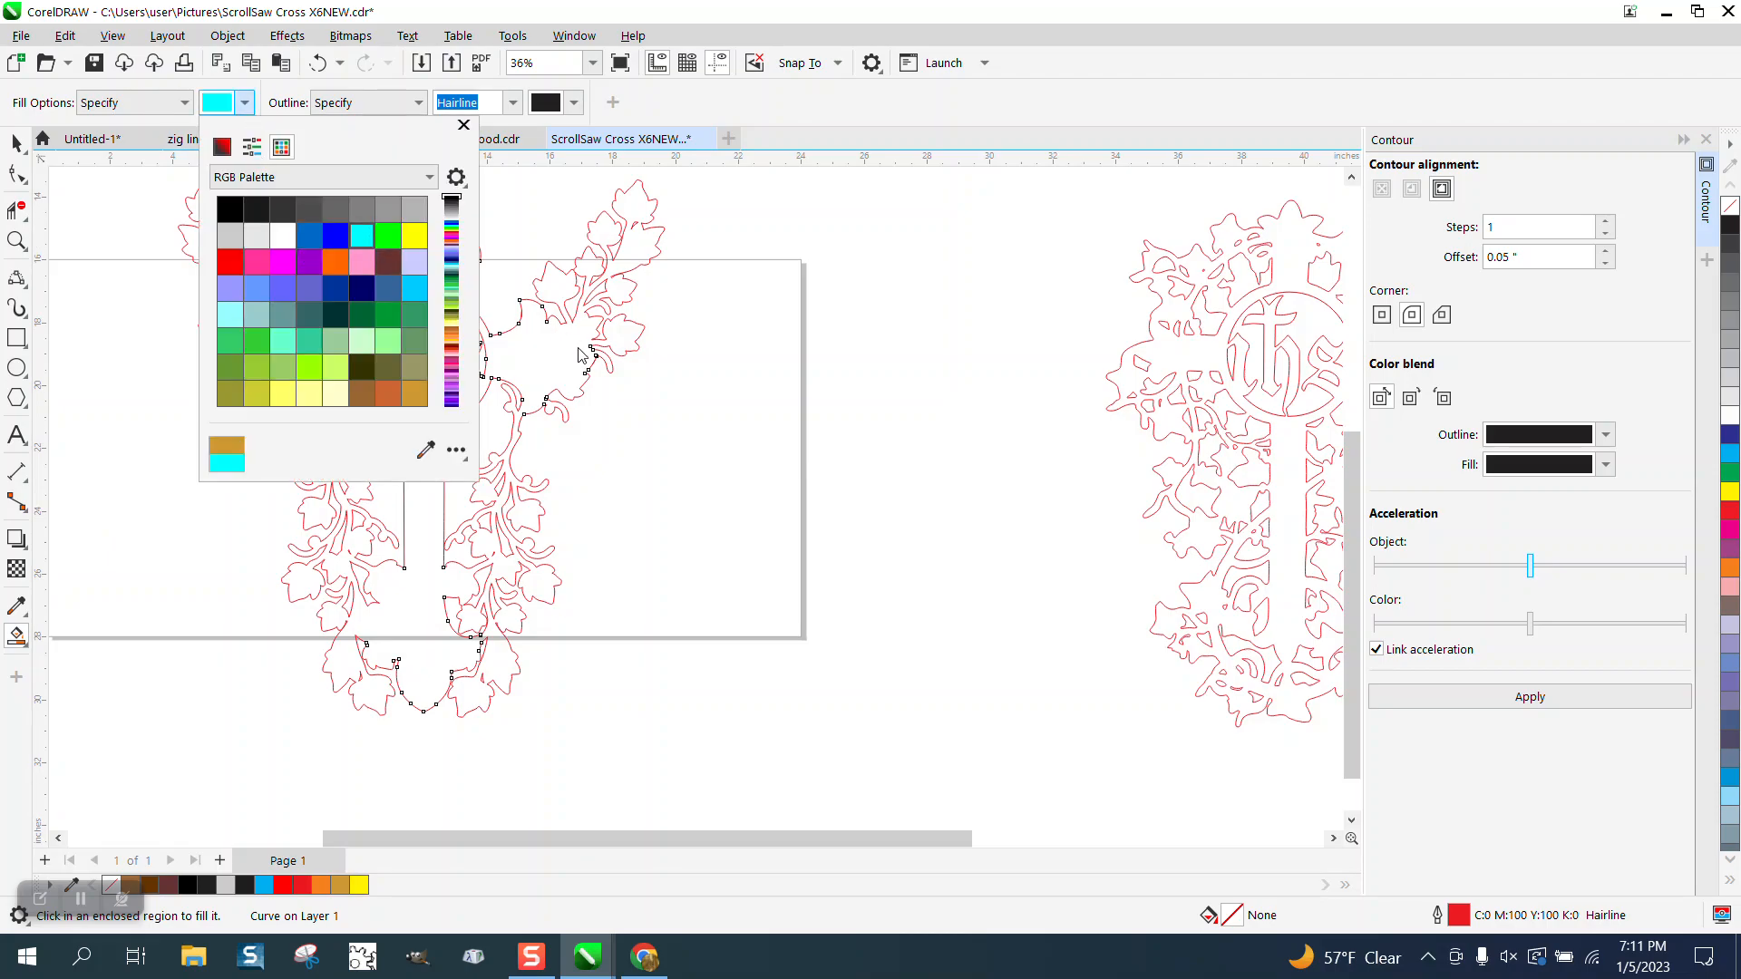
left_click(568, 350)
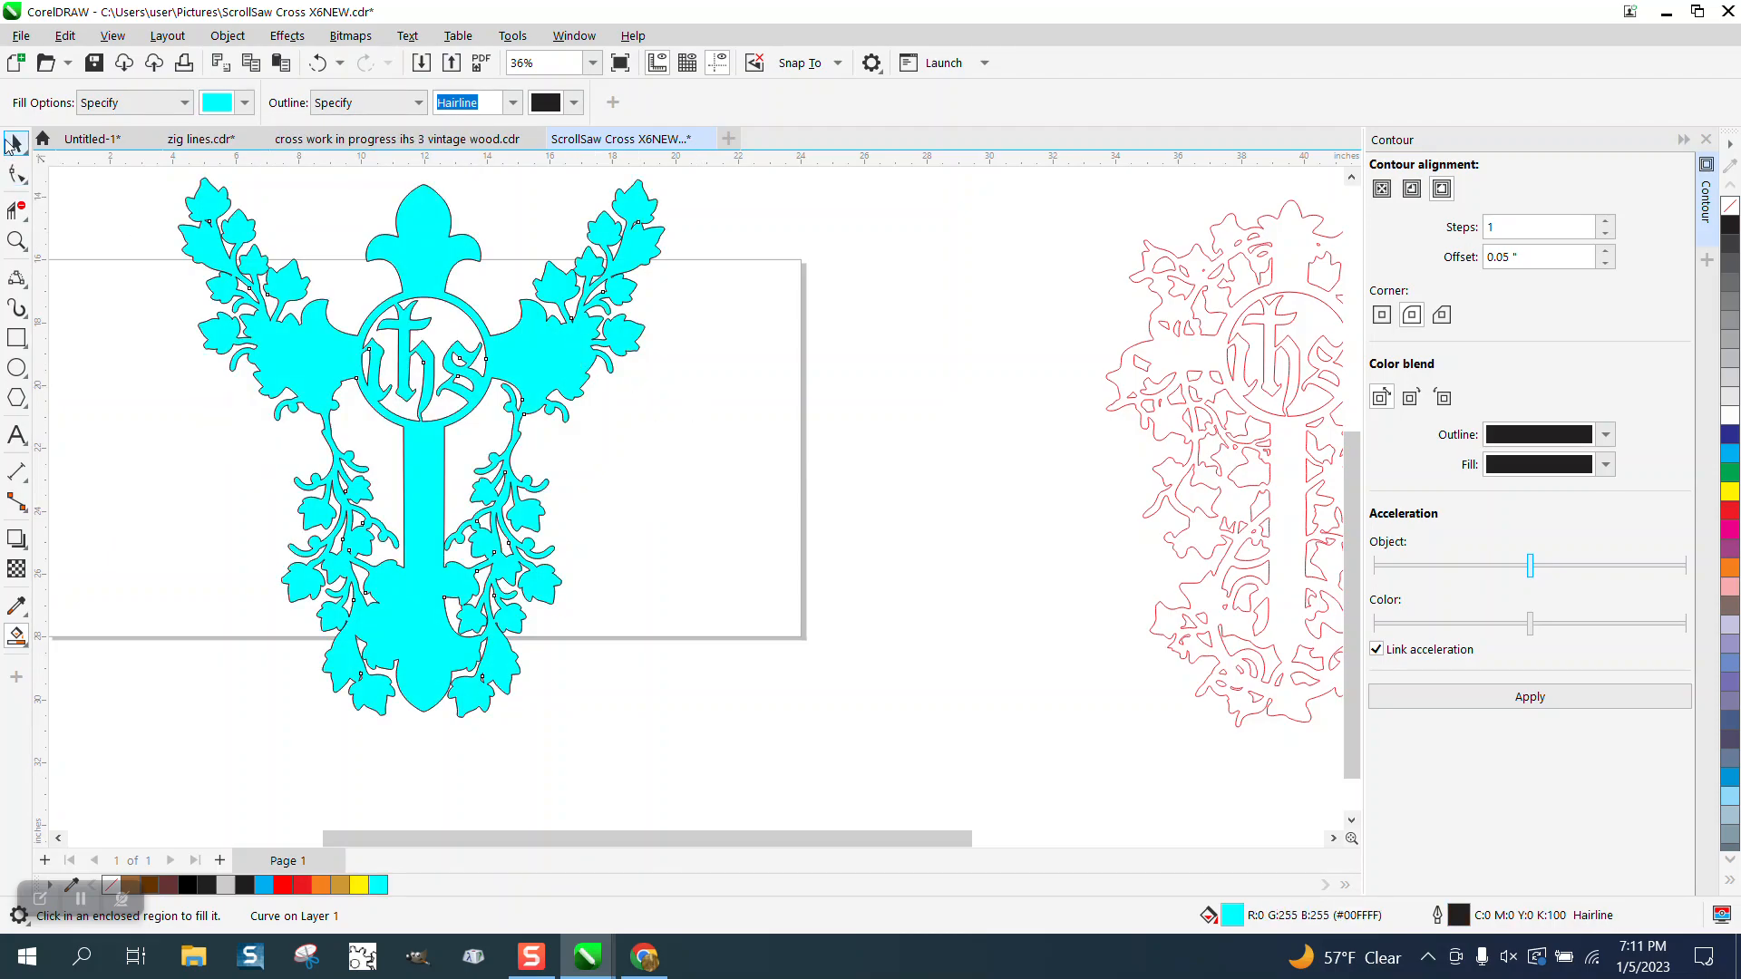
Step: Recolor the filled cross and ivy shape to black (K:100)
left_click(16, 143)
scroll(413, 456, "down", 1)
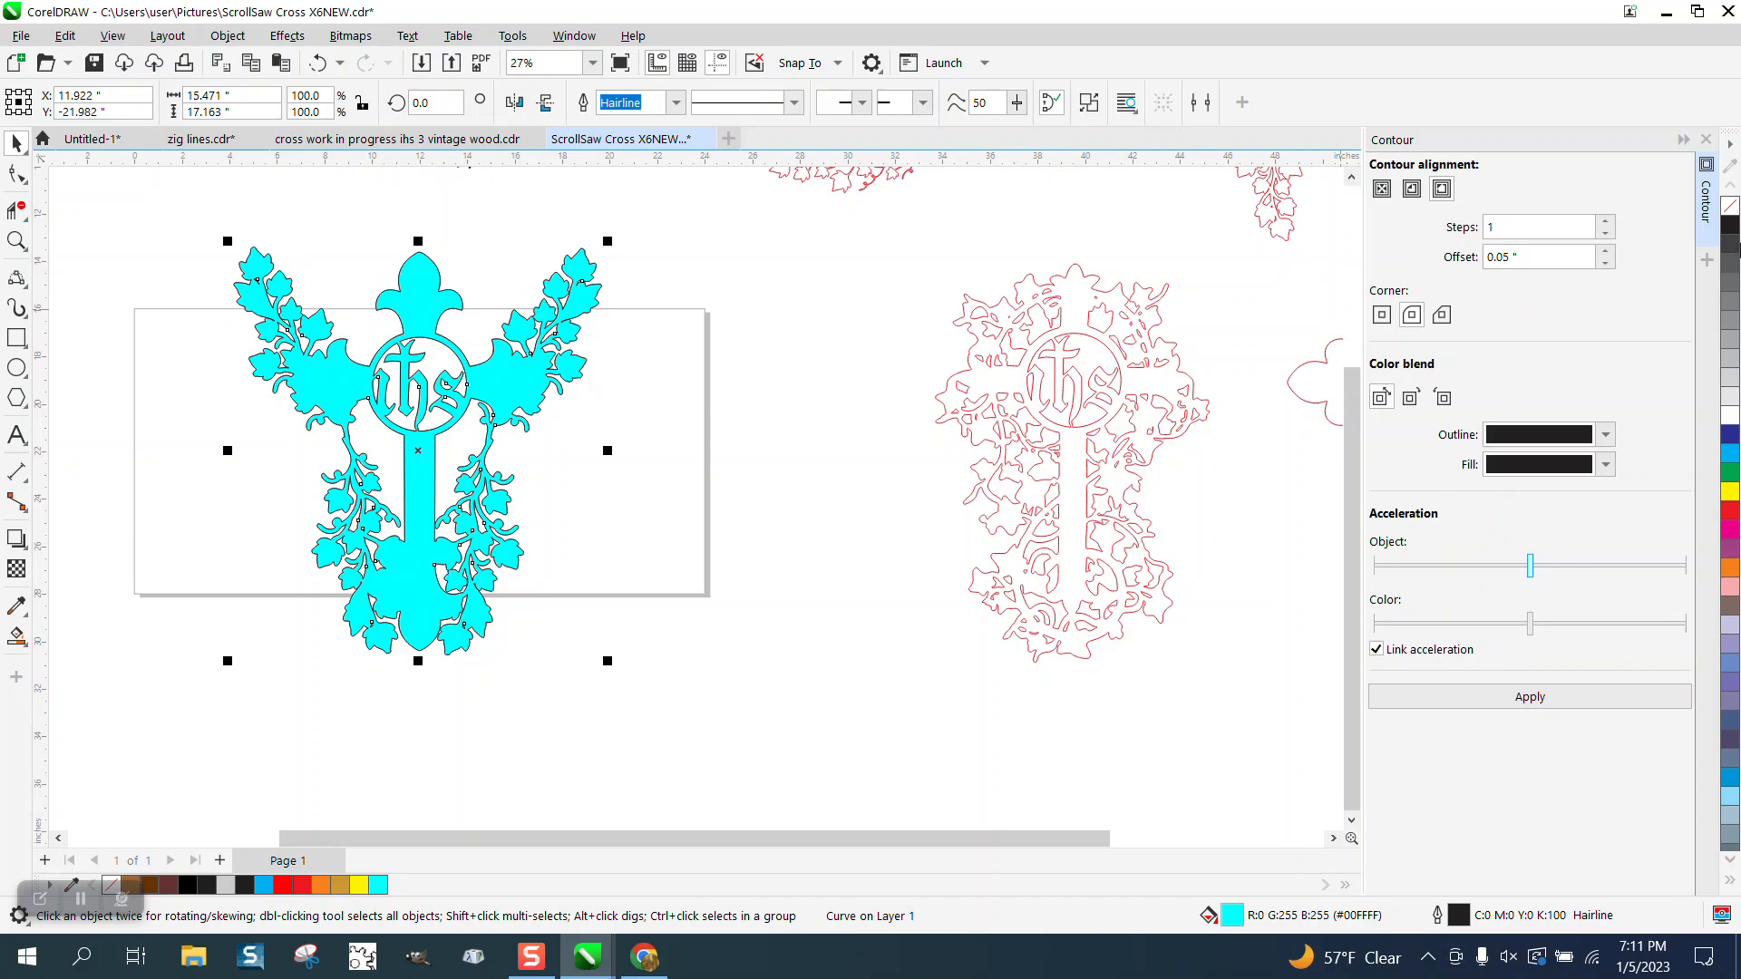
left_click(1731, 226)
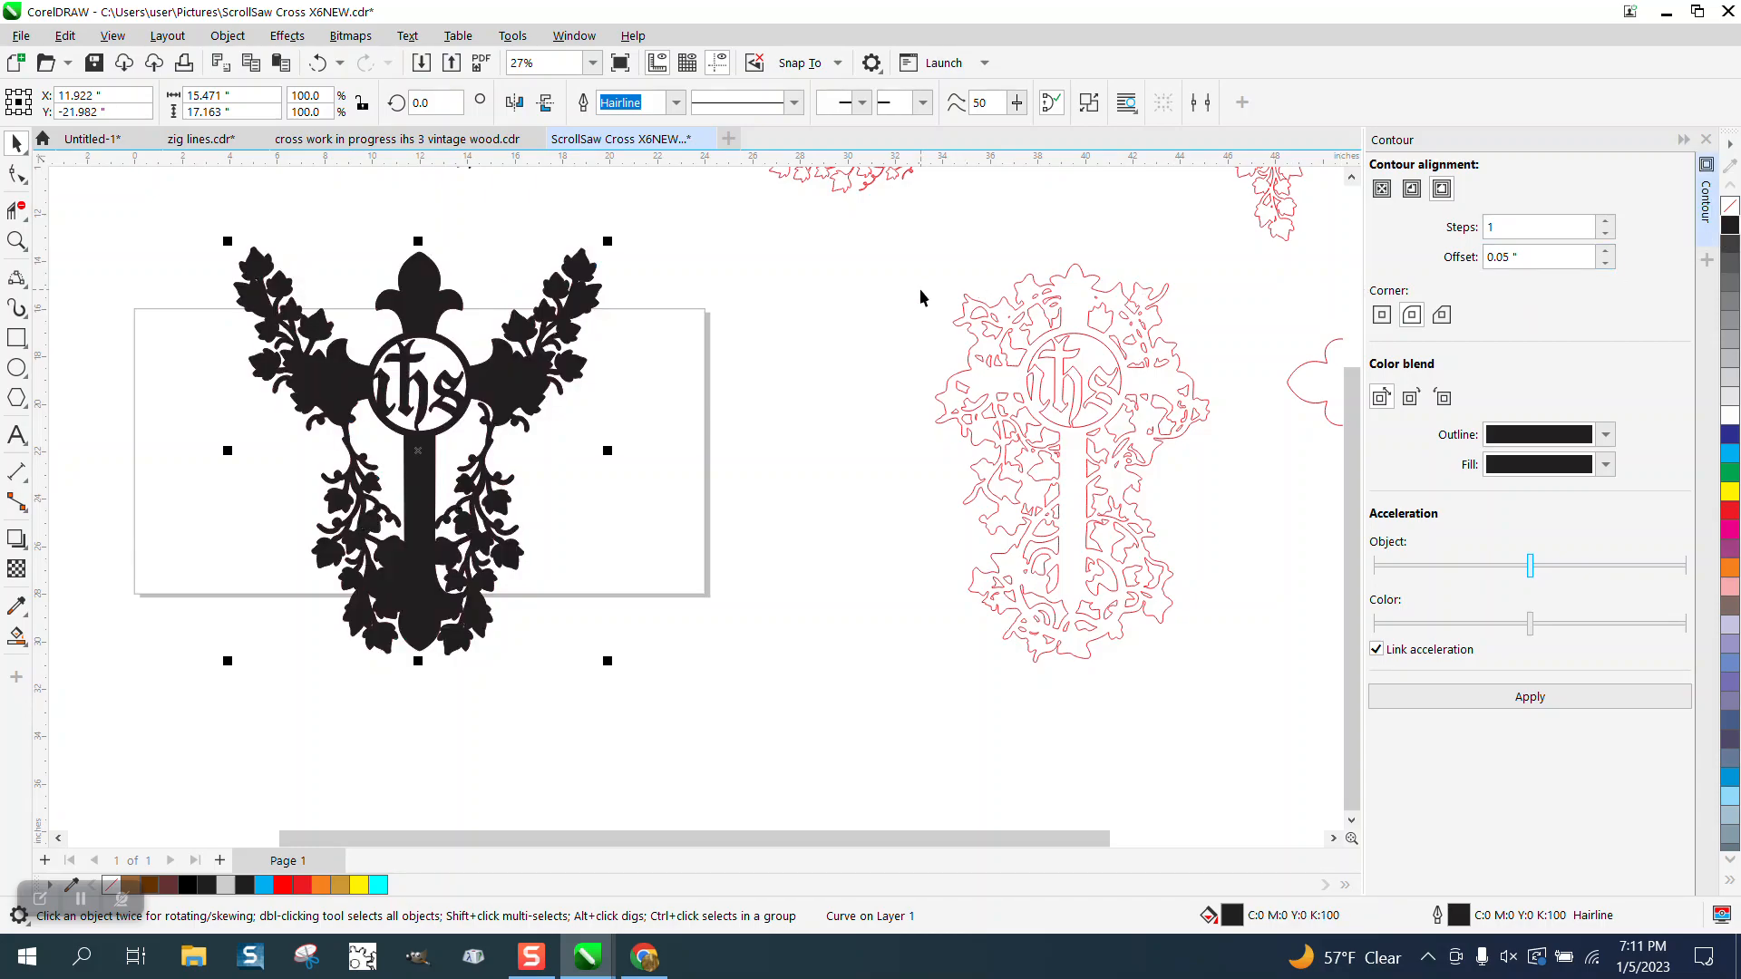